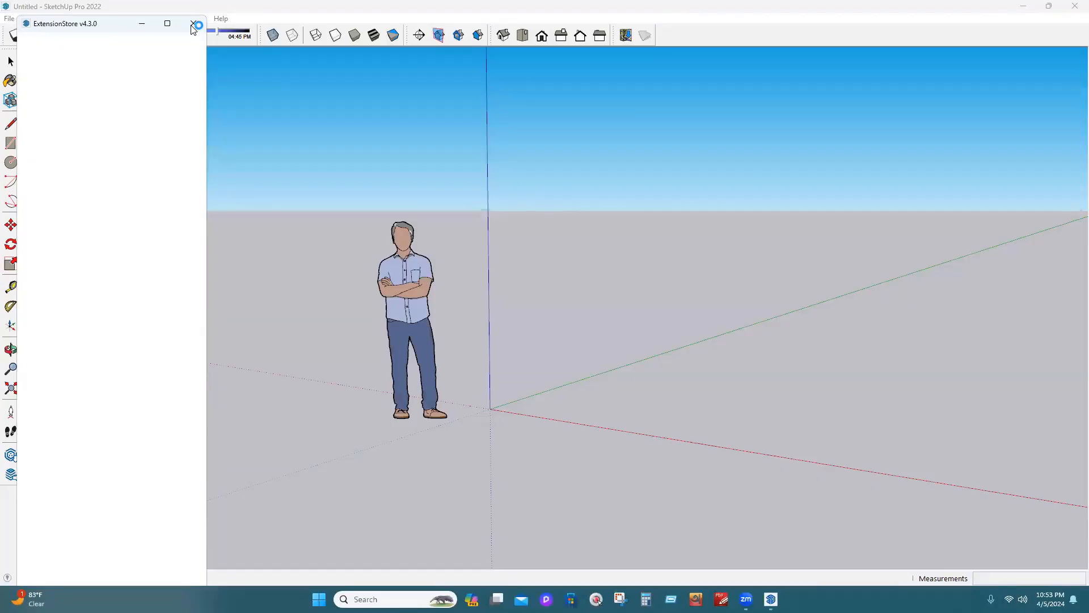
Close the ExtensionStore window and ignore the extension update notice.
{"action": "left_click", "coordinate": [192, 24]}
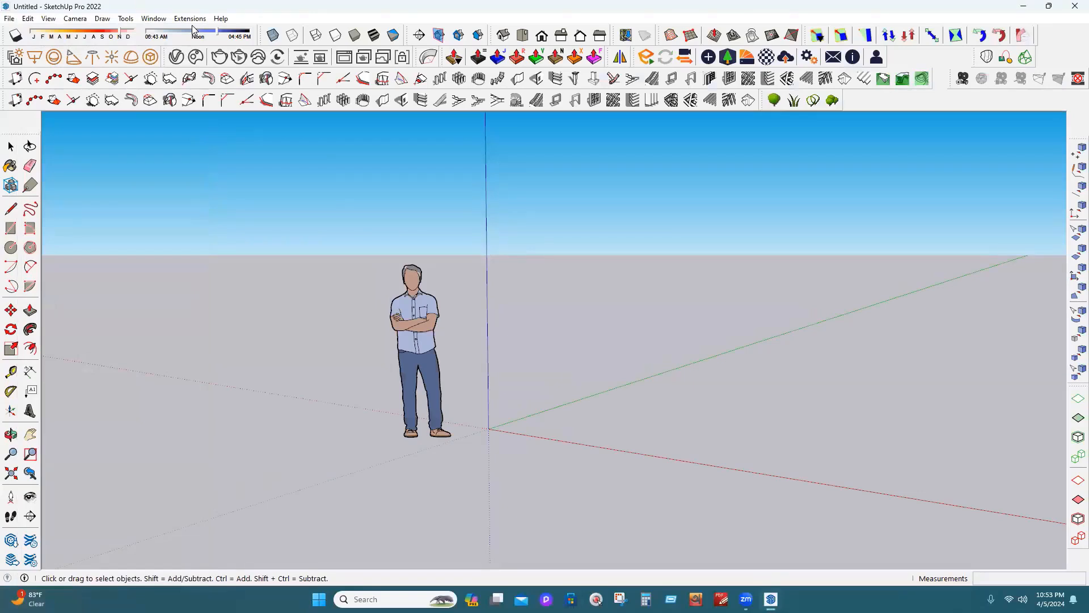
{"action": "left_click", "coordinate": [9, 19]}
{"action": "mouse_move", "coordinate": [44, 178]}
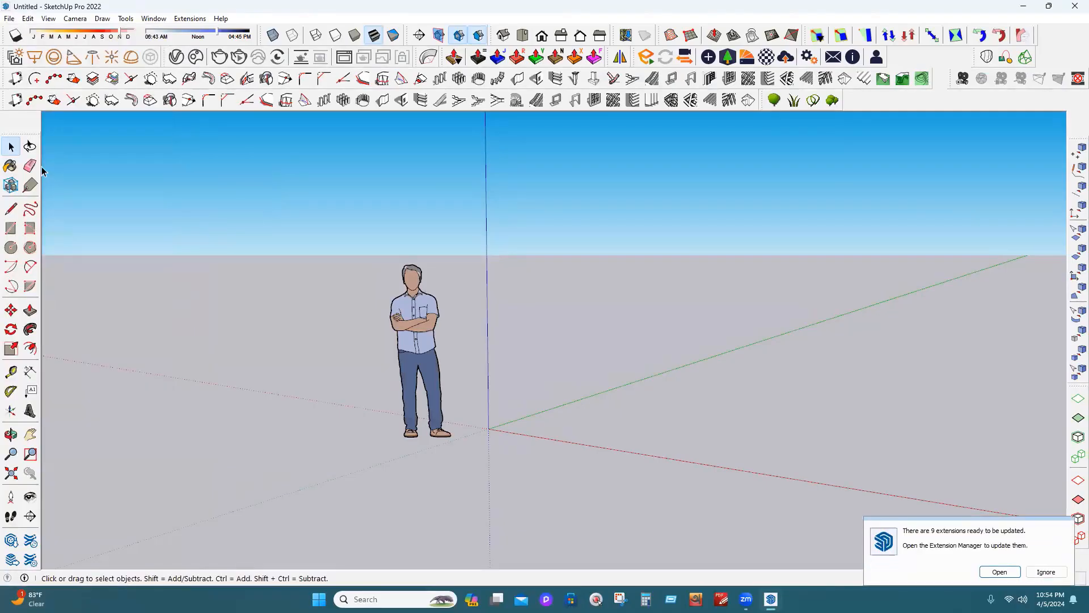
{"action": "left_click", "coordinate": [1046, 571]}
Import the AutoCAD file "duplex plan" into the model.
{"action": "left_click", "coordinate": [7, 20]}
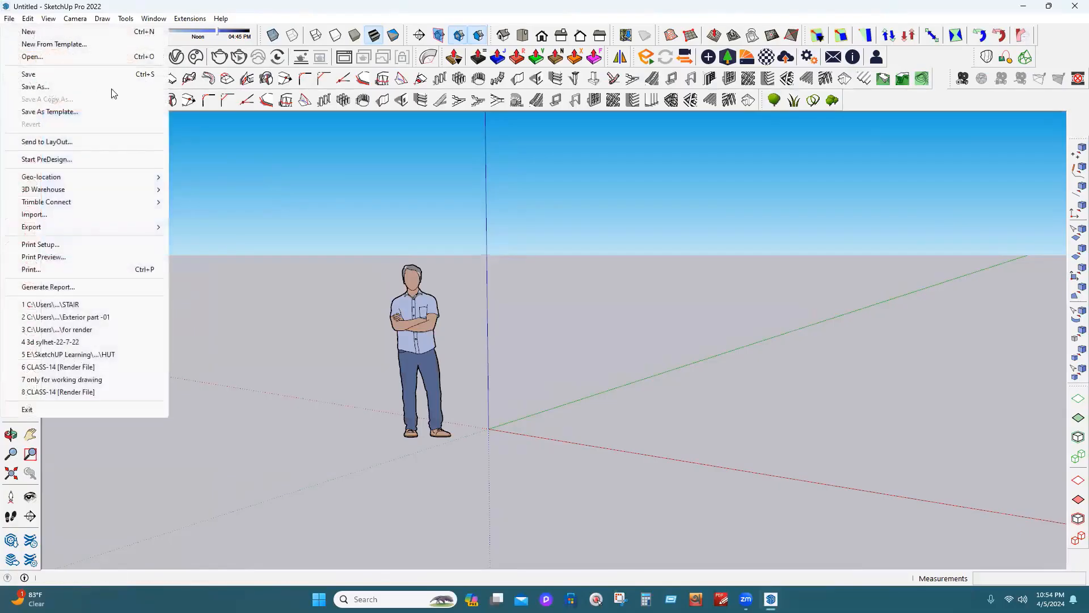
{"action": "left_click", "coordinate": [97, 216]}
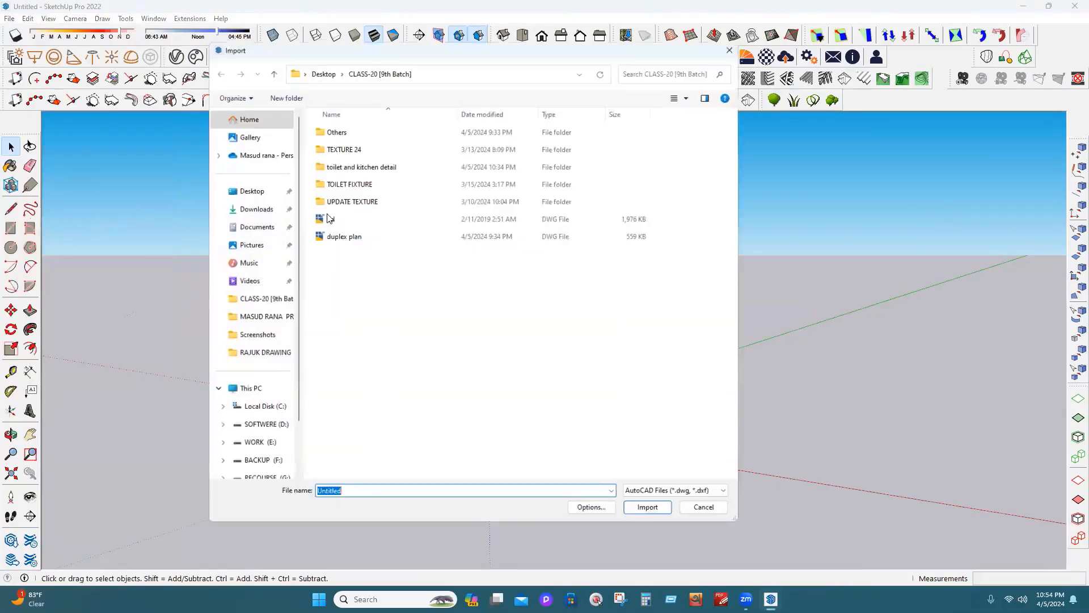
{"action": "left_click", "coordinate": [343, 236]}
{"action": "left_click", "coordinate": [649, 510]}
{"action": "left_click", "coordinate": [605, 384]}
Examine the imported road layout and the two floor plans from closer and farther away.
{"action": "middle_click_drag", "start_coordinate": [492, 434], "coordinate": [502, 531]}
{"action": "scroll", "coordinate": [527, 346], "scroll_direction": "down", "scroll_amount": 1}
{"action": "scroll", "coordinate": [486, 308], "scroll_direction": "down", "scroll_amount": 3}
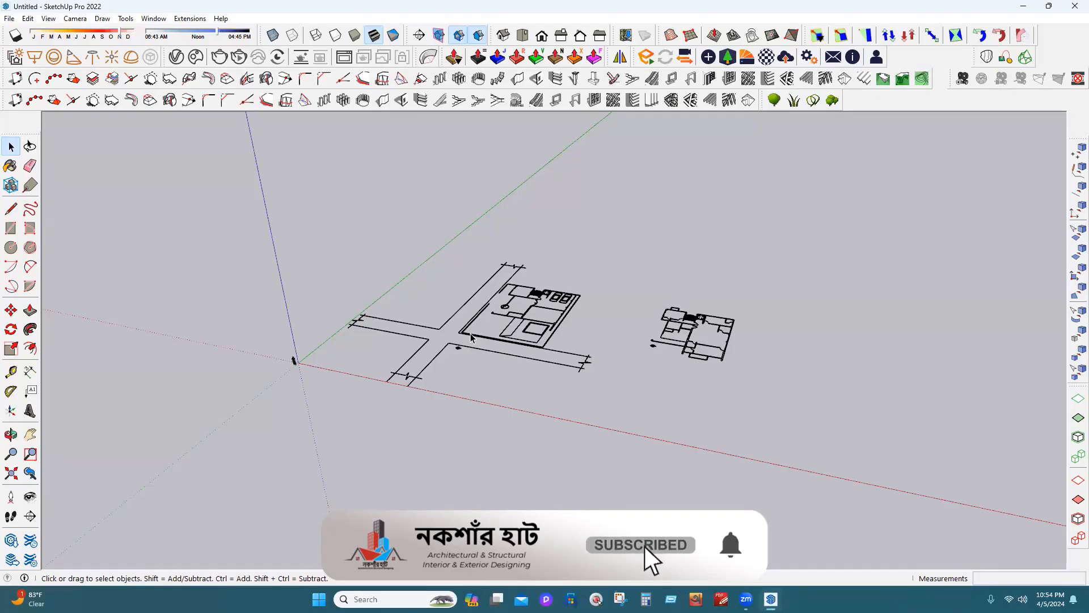
{"action": "scroll", "coordinate": [472, 337], "scroll_direction": "up", "scroll_amount": 5}
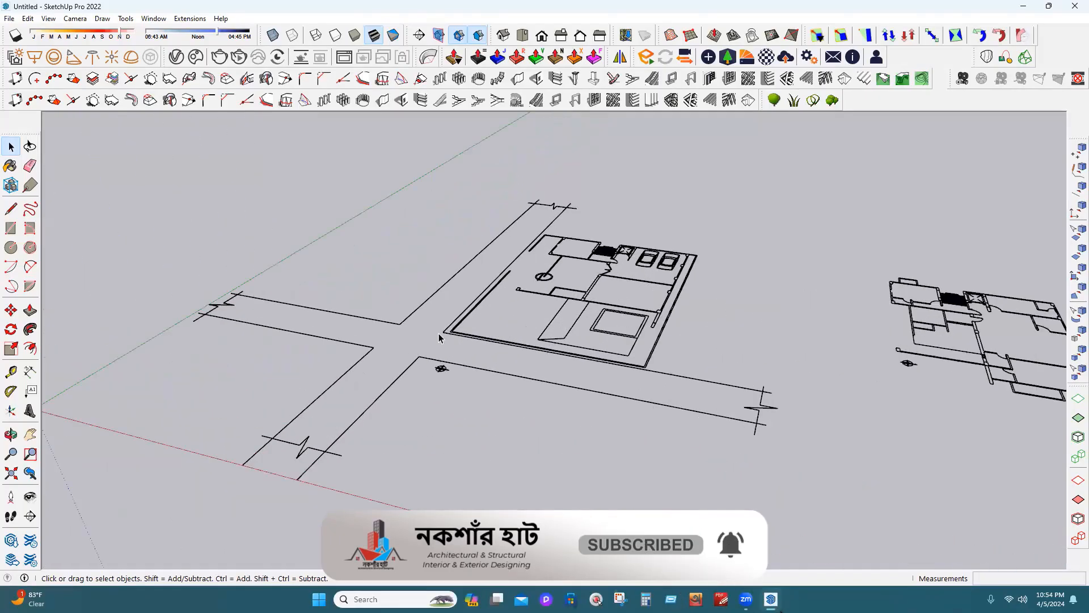
{"action": "scroll", "coordinate": [440, 336], "scroll_direction": "up", "scroll_amount": 6}
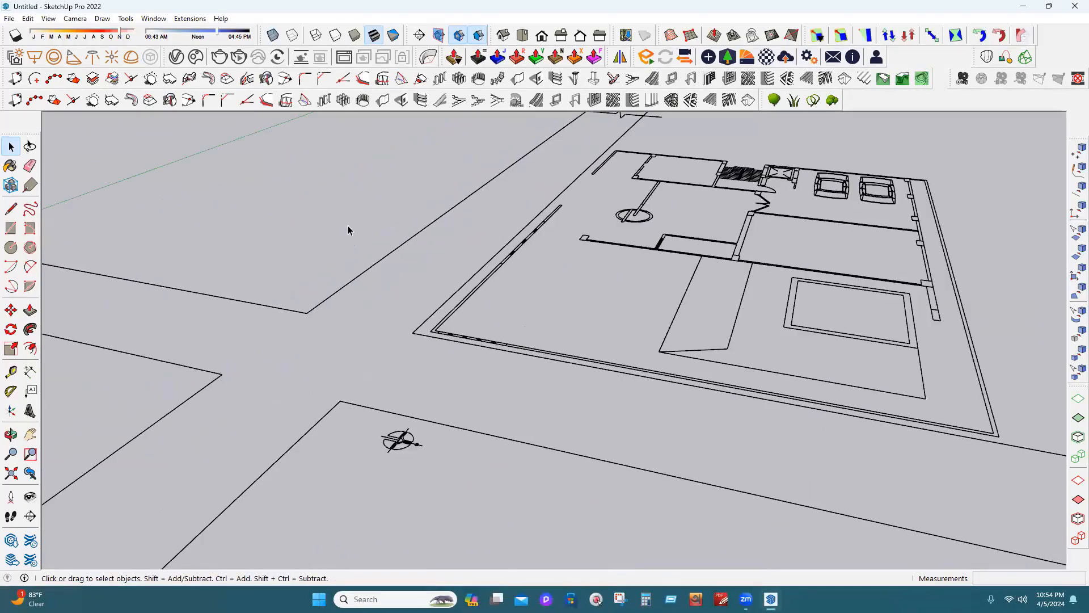
{"action": "scroll", "coordinate": [348, 230], "scroll_direction": "down", "scroll_amount": 5}
{"action": "scroll", "coordinate": [362, 230], "scroll_direction": "up", "scroll_amount": 10}
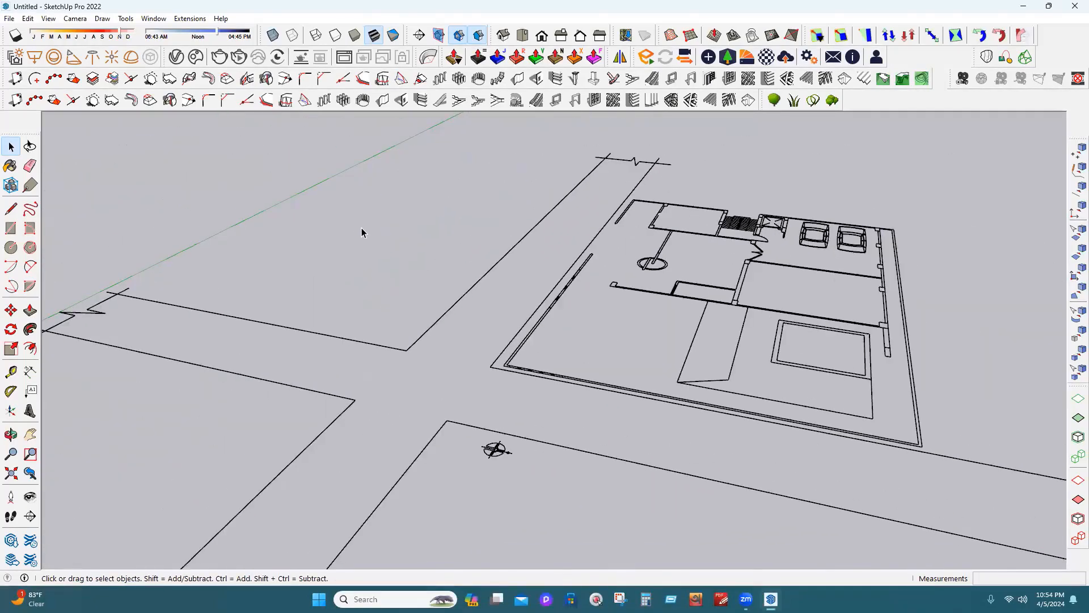
{"action": "scroll", "coordinate": [463, 258], "scroll_direction": "down", "scroll_amount": 8}
{"action": "scroll", "coordinate": [503, 276], "scroll_direction": "down", "scroll_amount": 3}
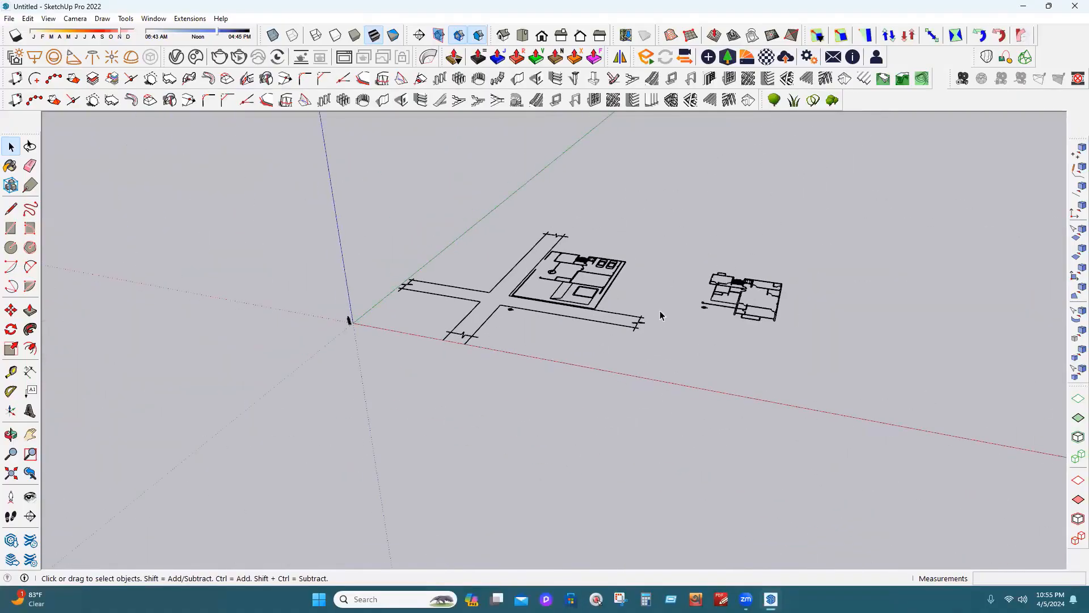
Explode the imported plan component into separate geometry.
{"action": "middle_click_drag", "start_coordinate": [540, 326], "coordinate": [659, 223]}
{"action": "left_click_drag", "start_coordinate": [662, 217], "coordinate": [494, 328]}
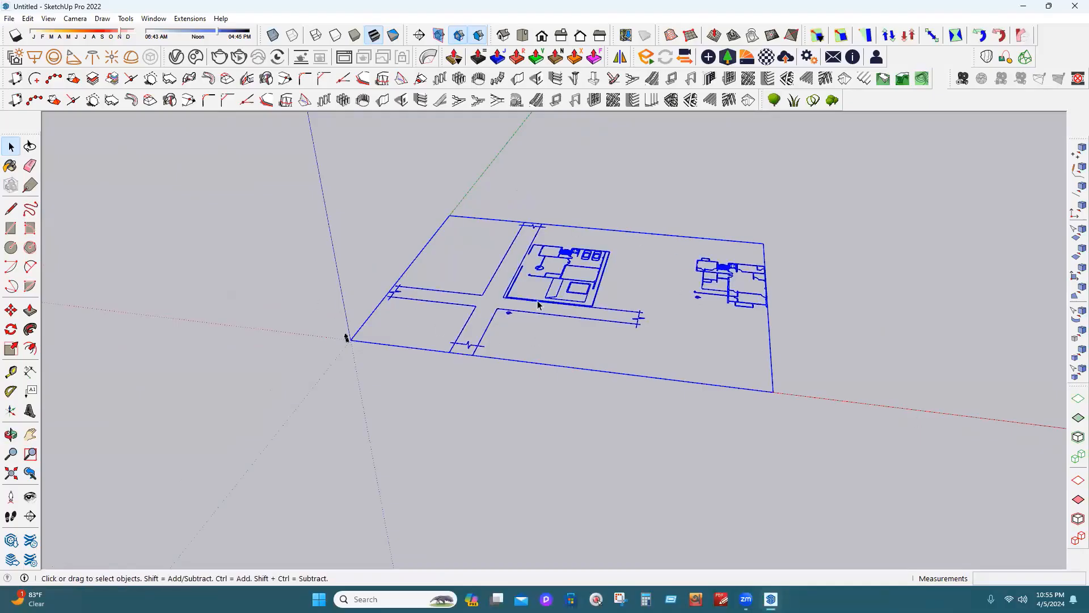
{"action": "right_click", "coordinate": [528, 315]}
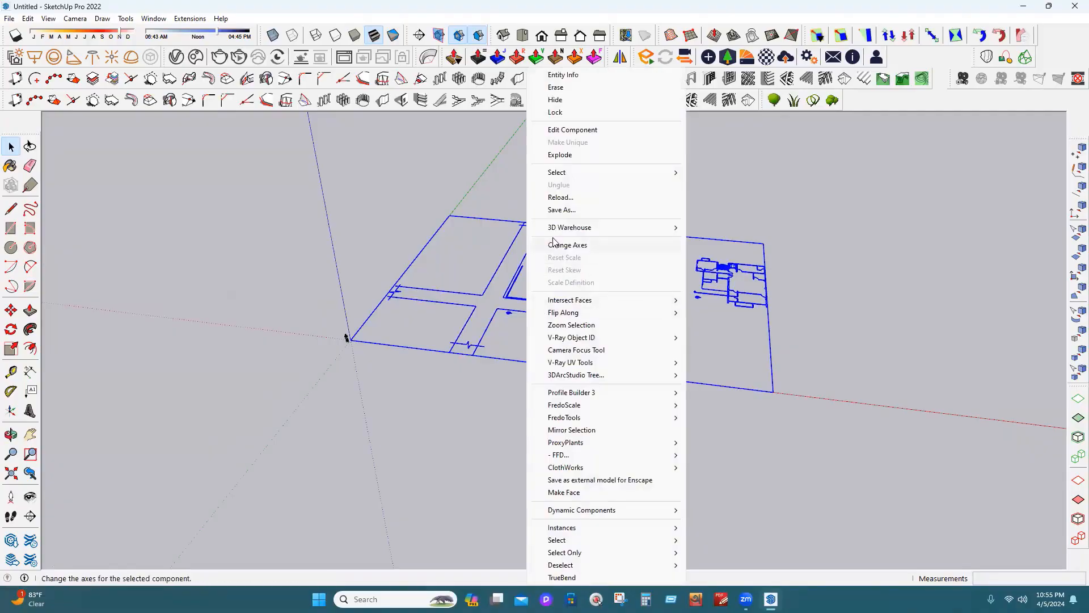
{"action": "left_click", "coordinate": [574, 157]}
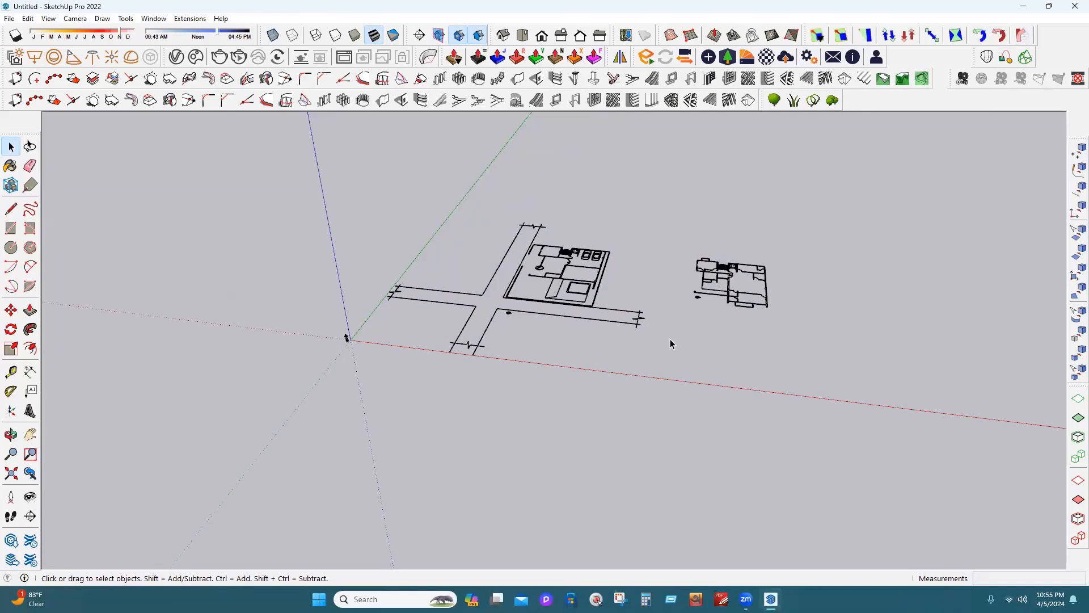
{"action": "mouse_move", "coordinate": [343, 156]}
{"action": "left_mouse_down"}
{"action": "mouse_move", "coordinate": [637, 418]}
{"action": "mouse_move", "coordinate": [659, 418]}
{"action": "left_mouse_up"}
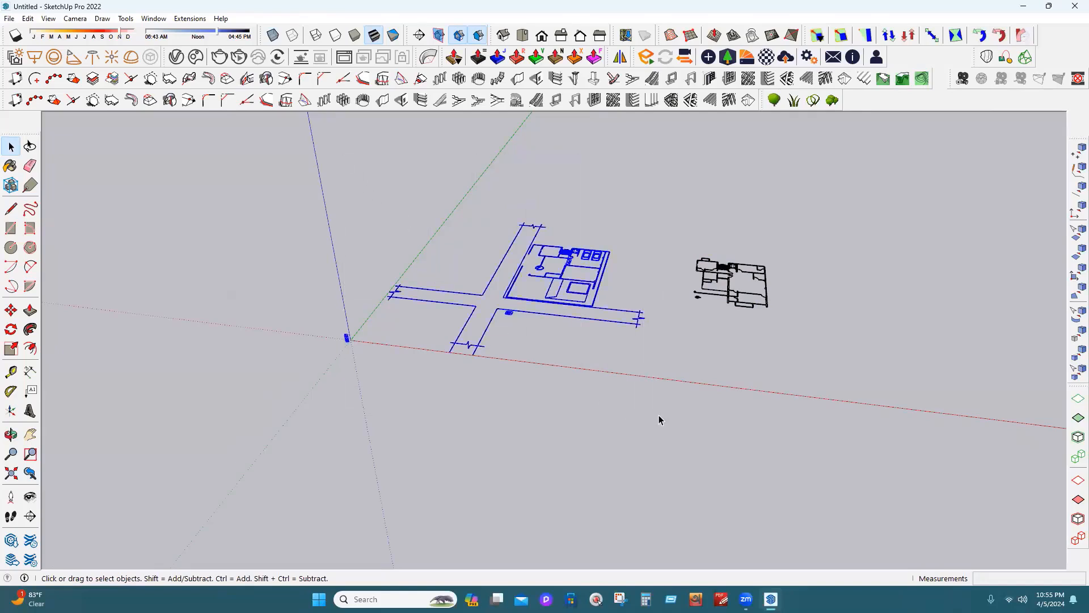
{"action": "left_click", "coordinate": [356, 312]}
{"action": "mouse_move", "coordinate": [365, 166]}
{"action": "left_mouse_down"}
{"action": "mouse_move", "coordinate": [640, 403]}
{"action": "mouse_move", "coordinate": [686, 427]}
{"action": "left_mouse_up"}
{"action": "right_click", "coordinate": [564, 294]}
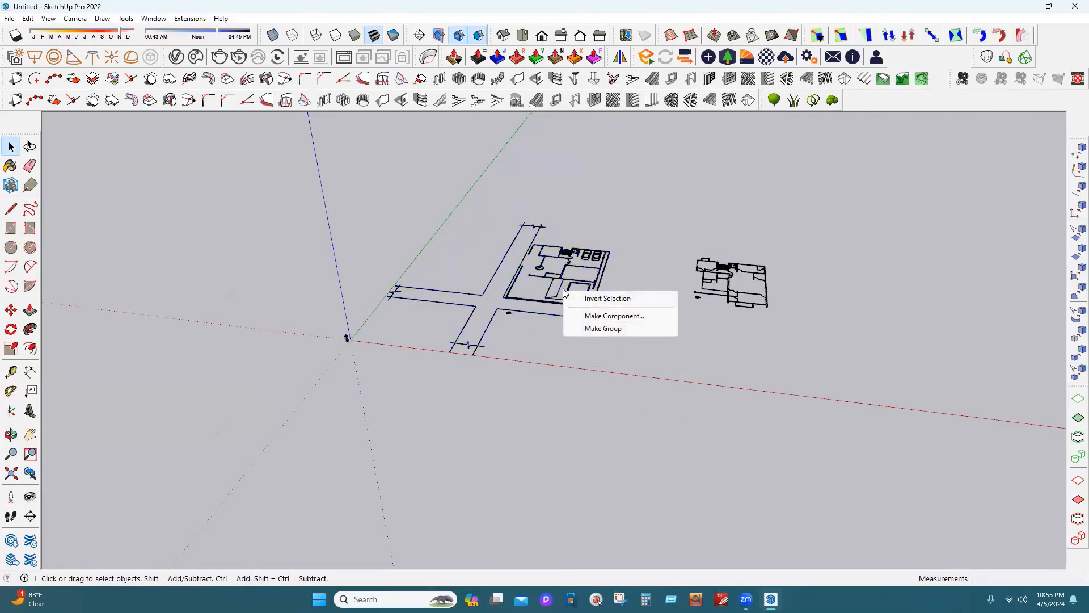
{"action": "left_click", "coordinate": [632, 240]}
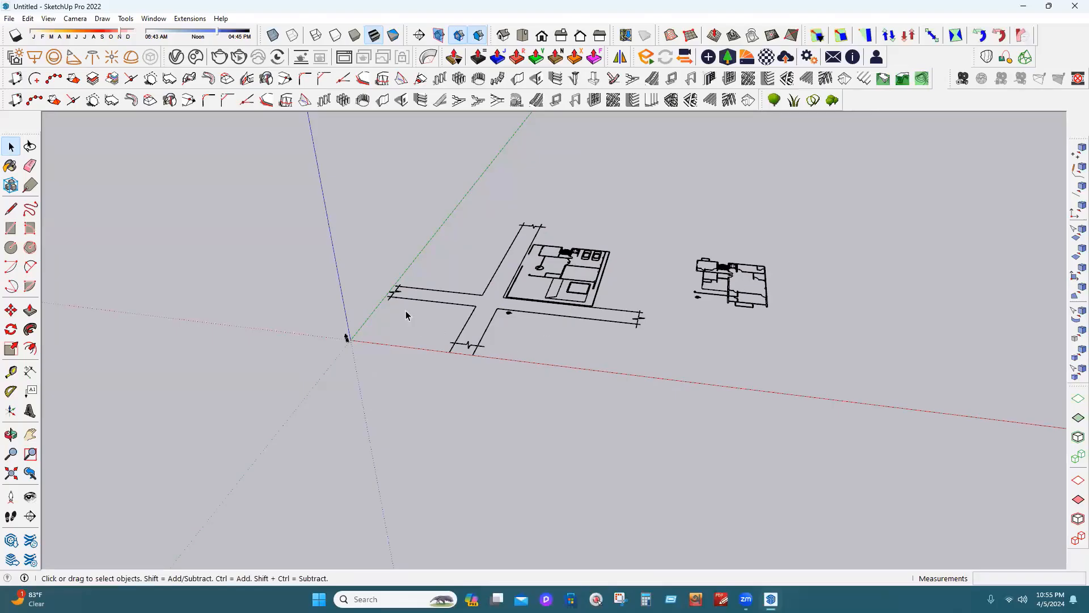
Delete the scale figure at the origin and group the site floor plan together with its road lines.
{"action": "left_click_drag", "start_coordinate": [366, 323], "coordinate": [336, 356]}
{"action": "left_click_drag", "start_coordinate": [326, 161], "coordinate": [663, 484]}
{"action": "scroll", "coordinate": [571, 291], "scroll_direction": "up", "scroll_amount": 2}
{"action": "scroll", "coordinate": [571, 292], "scroll_direction": "up", "scroll_amount": 2}
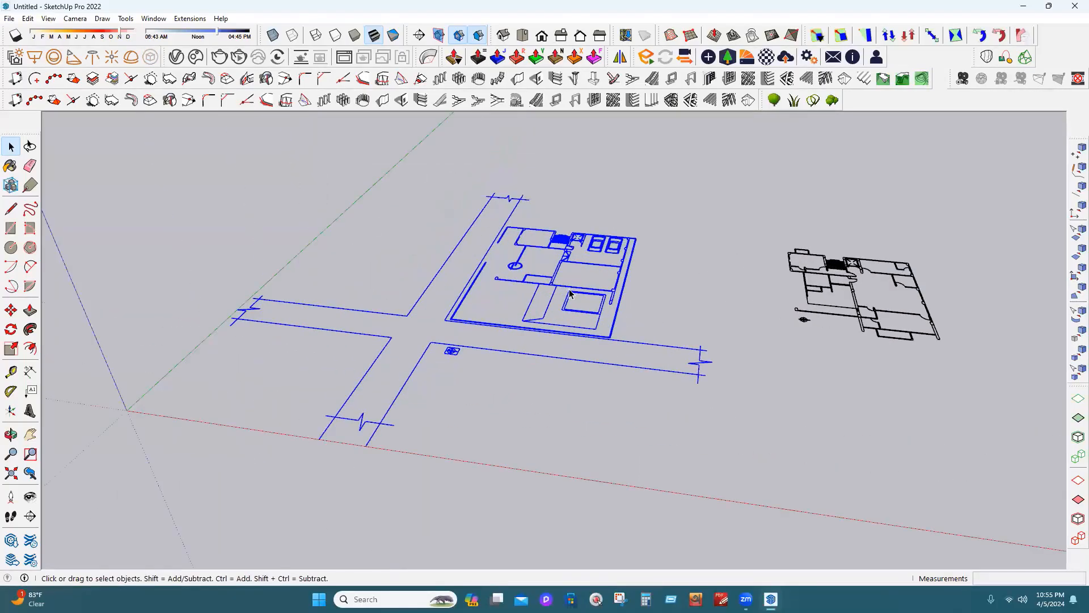
{"action": "right_click", "coordinate": [570, 298]}
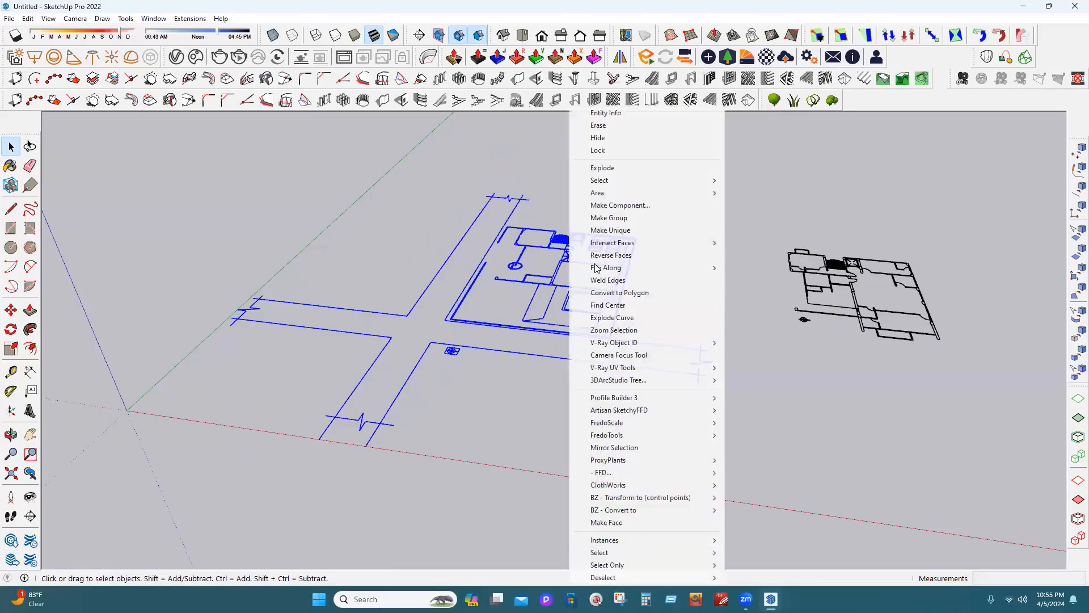
{"action": "left_click", "coordinate": [602, 223]}
Make a group of the second floor plan that stands apart from the site plan.
{"action": "scroll", "coordinate": [573, 289], "scroll_direction": "down", "scroll_amount": 2}
{"action": "scroll", "coordinate": [868, 280], "scroll_direction": "down", "scroll_amount": 2}
{"action": "left_click_drag", "start_coordinate": [848, 254], "coordinate": [669, 369]}
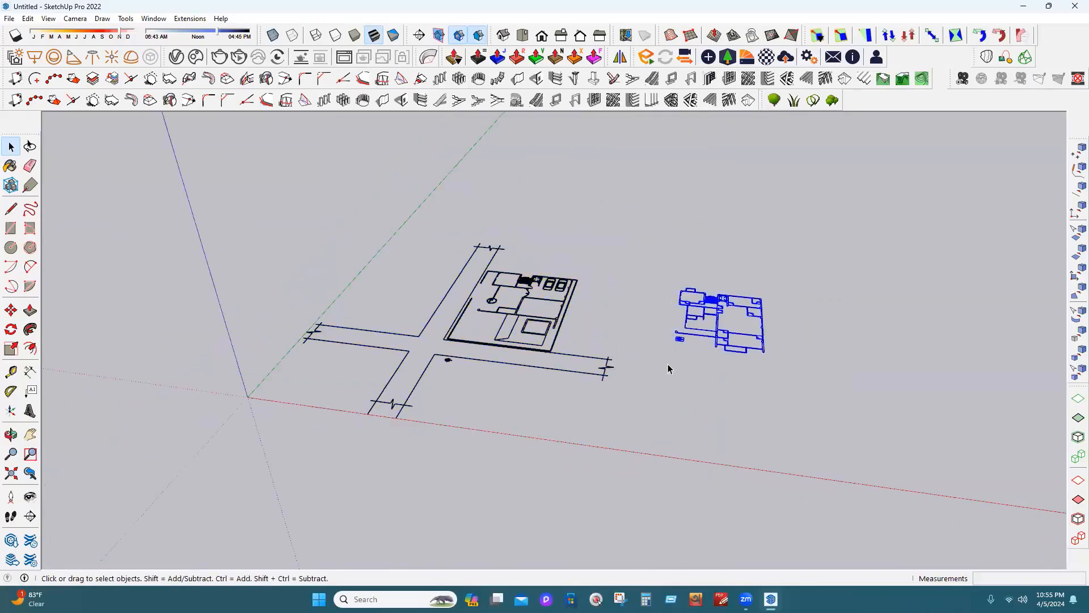
{"action": "right_click", "coordinate": [702, 308]}
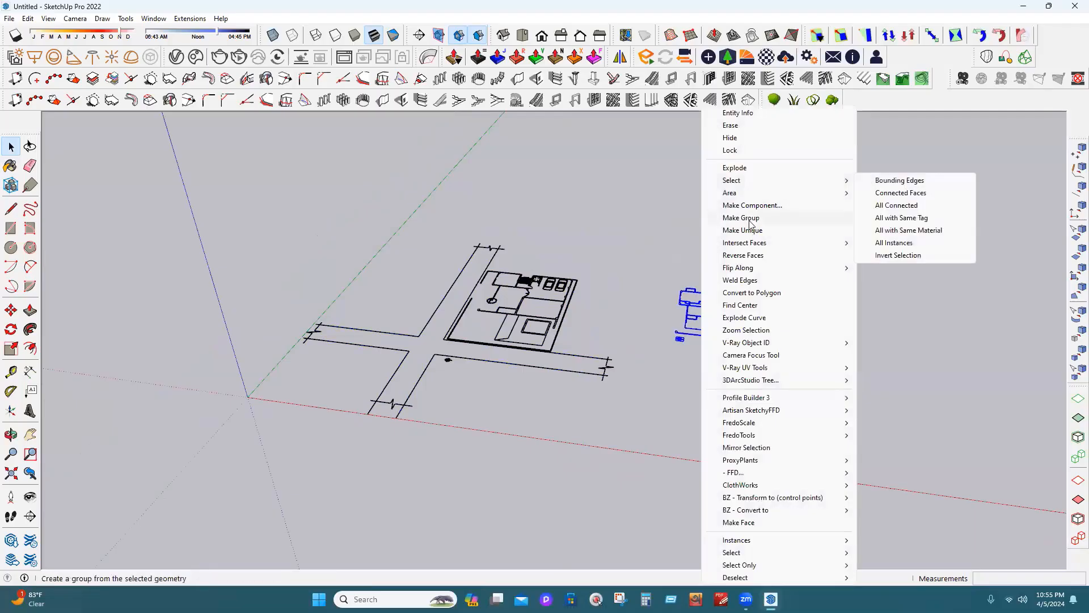
{"action": "left_click", "coordinate": [753, 225]}
{"action": "left_click", "coordinate": [966, 395]}
Select both plan groups and move them together so the plot's outer corner sits on the axes origin.
{"action": "scroll", "coordinate": [846, 354], "scroll_direction": "down", "scroll_amount": 2}
{"action": "middle_click_drag", "start_coordinate": [635, 372], "coordinate": [657, 328]}
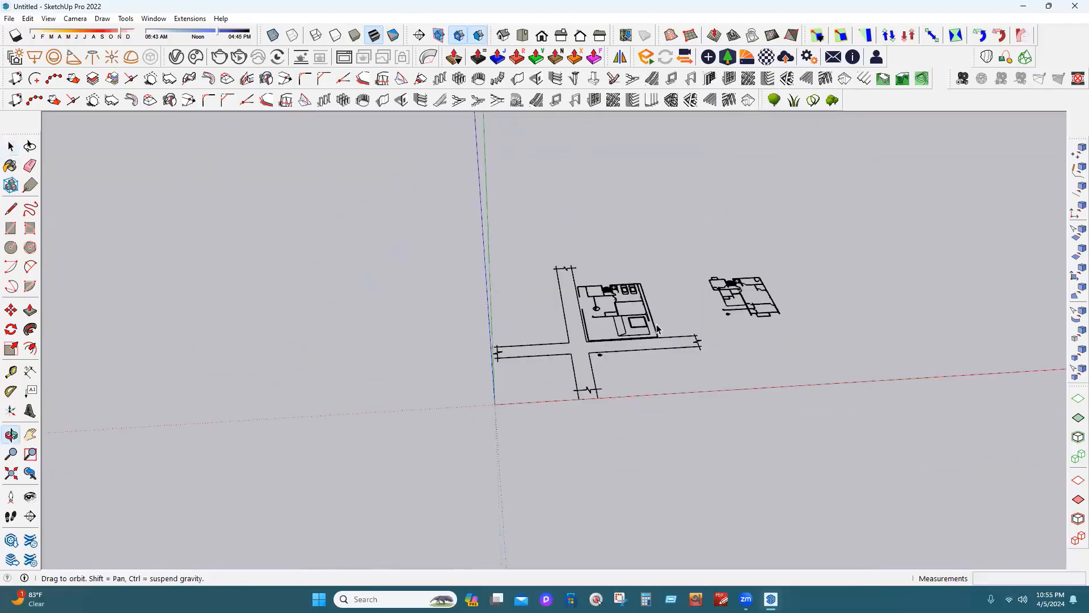
{"action": "left_click", "coordinate": [655, 327]}
{"action": "left_click_drag", "start_coordinate": [861, 232], "coordinate": [669, 335]}
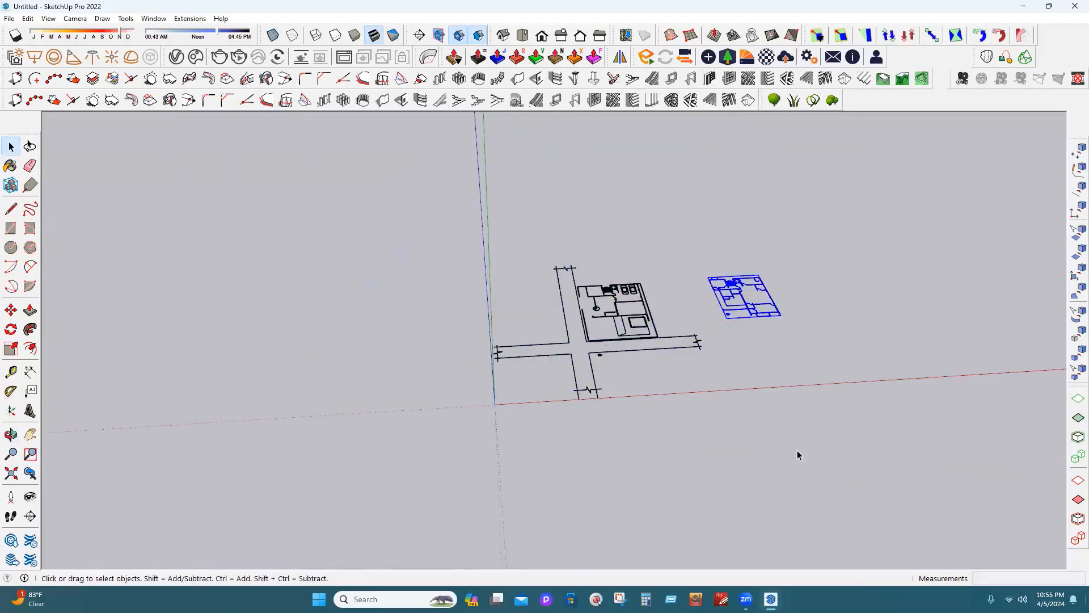
{"action": "left_click_drag", "start_coordinate": [657, 231], "coordinate": [543, 306], "text": "ctrl"}
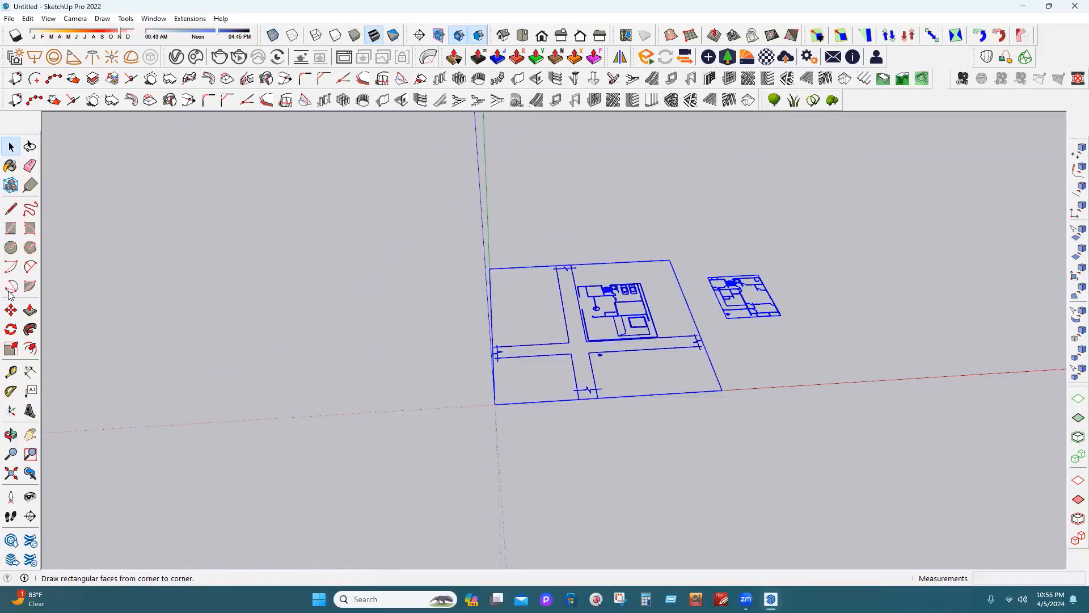
{"action": "left_click", "coordinate": [10, 310]}
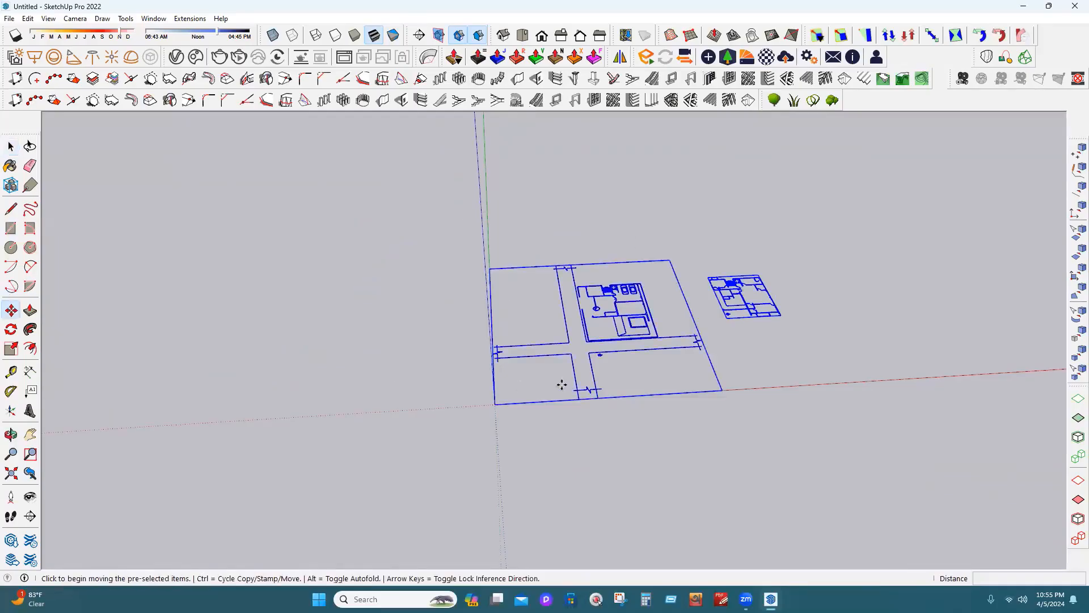
{"action": "left_click", "coordinate": [584, 342]}
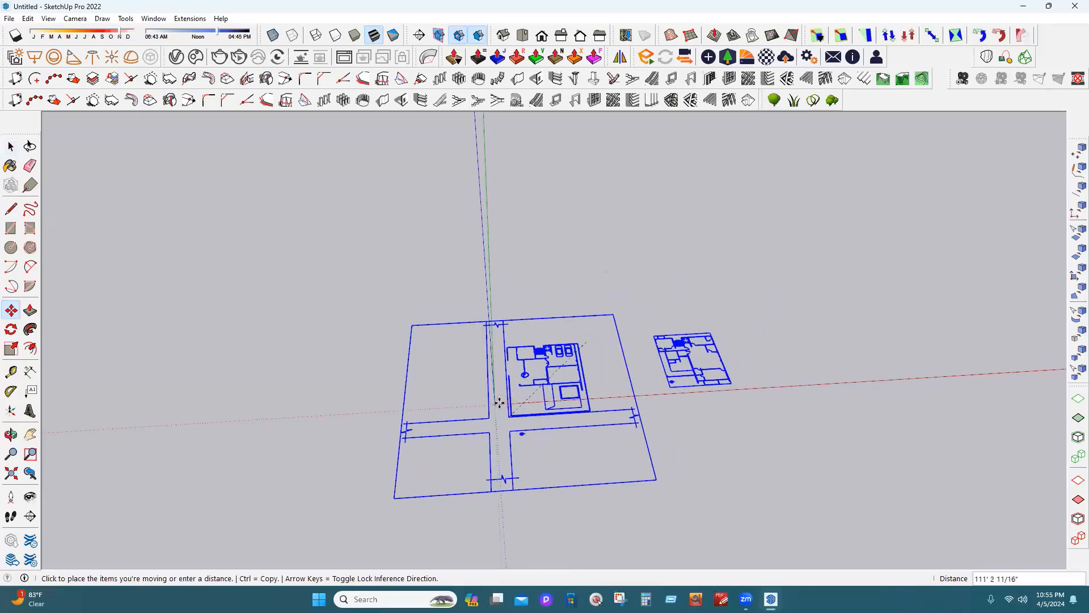
{"action": "left_click", "coordinate": [500, 403]}
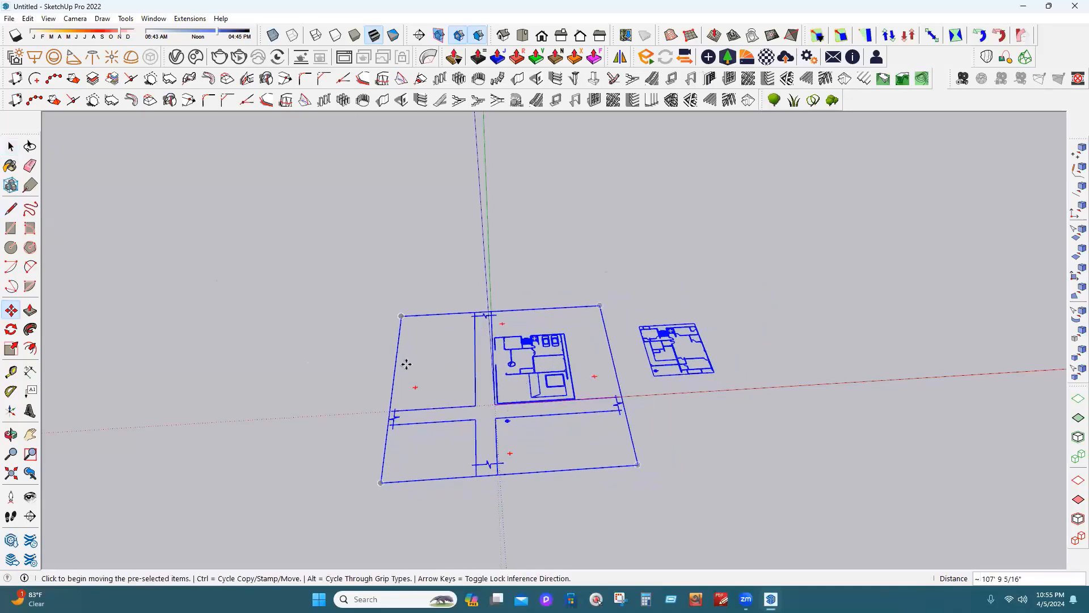
Move both plan groups again so the boundary wall's corner, just inside the plot line, sits on the origin.
{"action": "scroll", "coordinate": [453, 398], "scroll_direction": "up", "scroll_amount": 3}
{"action": "scroll", "coordinate": [493, 417], "scroll_direction": "up", "scroll_amount": 5}
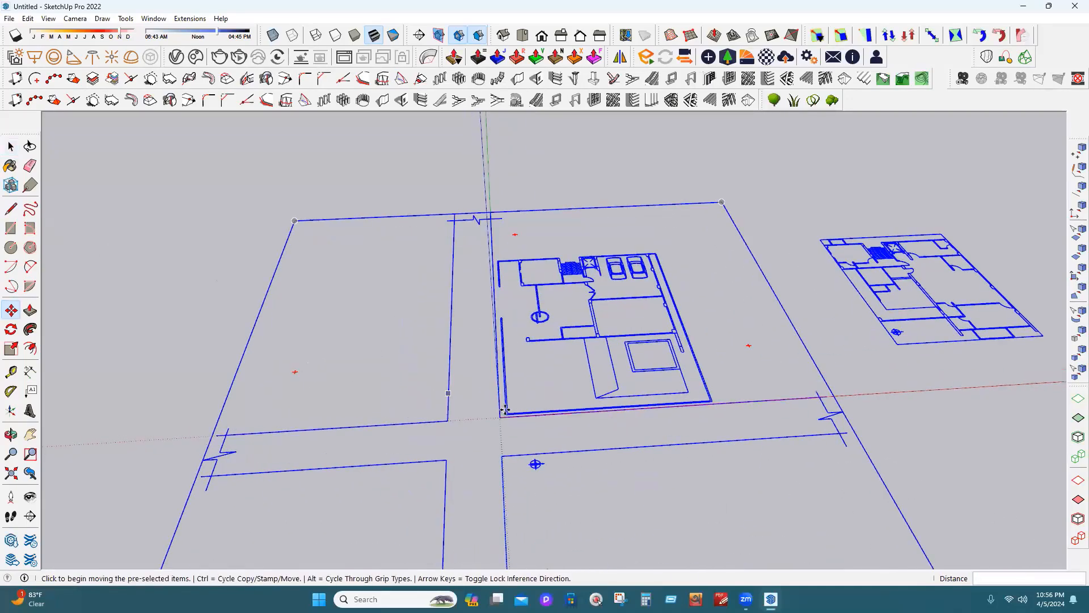
{"action": "scroll", "coordinate": [508, 409], "scroll_direction": "up", "scroll_amount": 2}
{"action": "scroll", "coordinate": [507, 410], "scroll_direction": "up", "scroll_amount": 3}
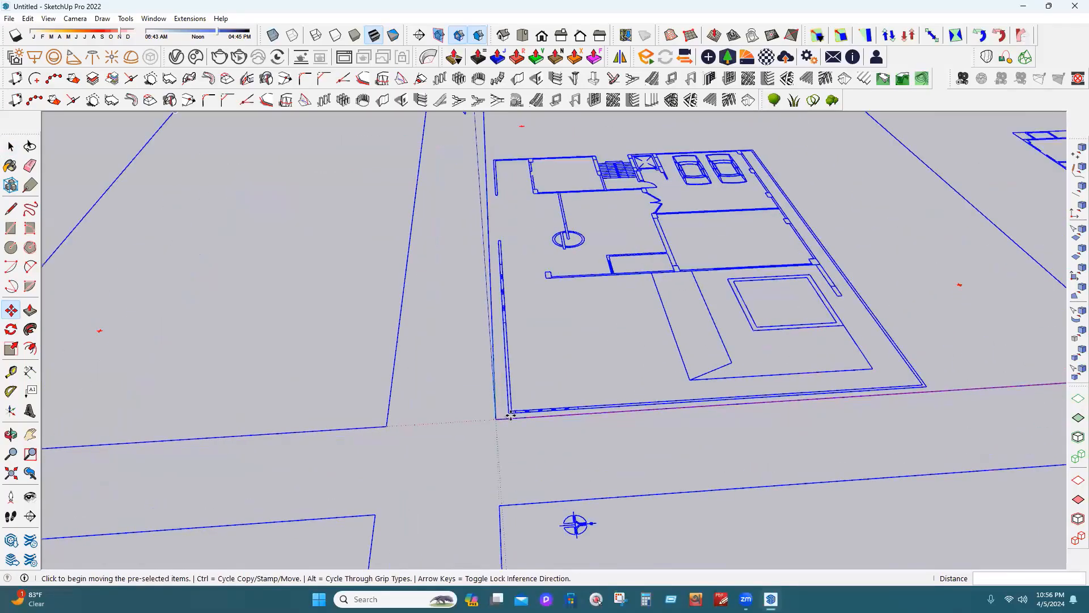
{"action": "left_click", "coordinate": [502, 417]}
{"action": "scroll", "coordinate": [500, 418], "scroll_direction": "up", "scroll_amount": 1}
{"action": "left_click", "coordinate": [11, 146]}
Clear the selection and examine how the repositioned site plan lines up with the axes.
{"action": "scroll", "coordinate": [544, 292], "scroll_direction": "down", "scroll_amount": 6}
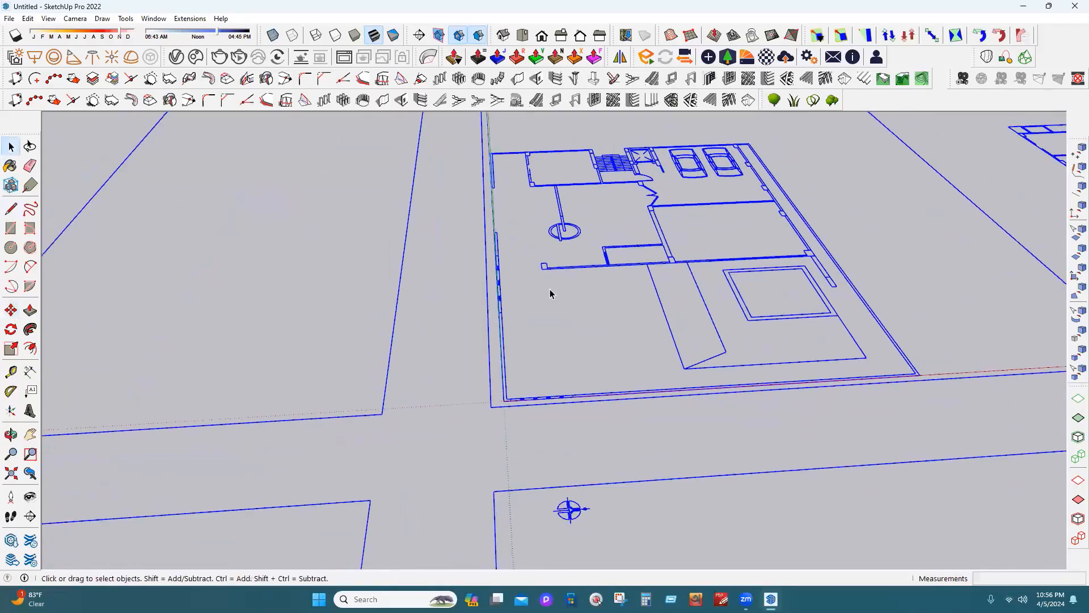
{"action": "scroll", "coordinate": [569, 322], "scroll_direction": "down", "scroll_amount": 5}
{"action": "left_click", "coordinate": [472, 209]}
{"action": "middle_click_drag", "start_coordinate": [684, 366], "coordinate": [613, 338]}
{"action": "scroll", "coordinate": [612, 335], "scroll_direction": "up", "scroll_amount": 2}
{"action": "scroll", "coordinate": [375, 270], "scroll_direction": "up", "scroll_amount": 5}
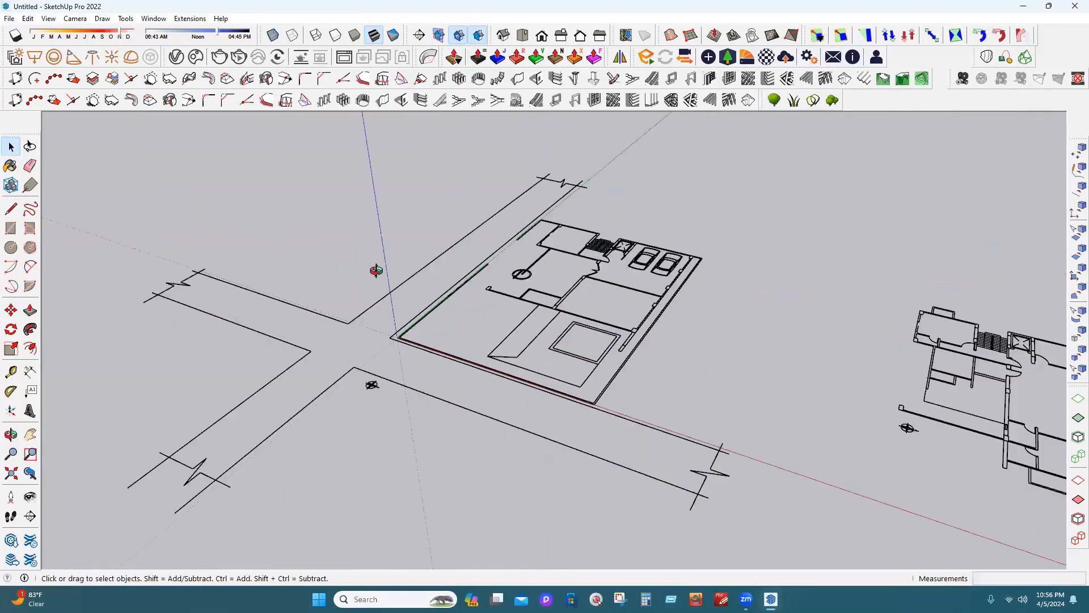
{"action": "scroll", "coordinate": [379, 267], "scroll_direction": "up", "scroll_amount": 2}
{"action": "middle_click_drag", "start_coordinate": [380, 267], "coordinate": [383, 262]}
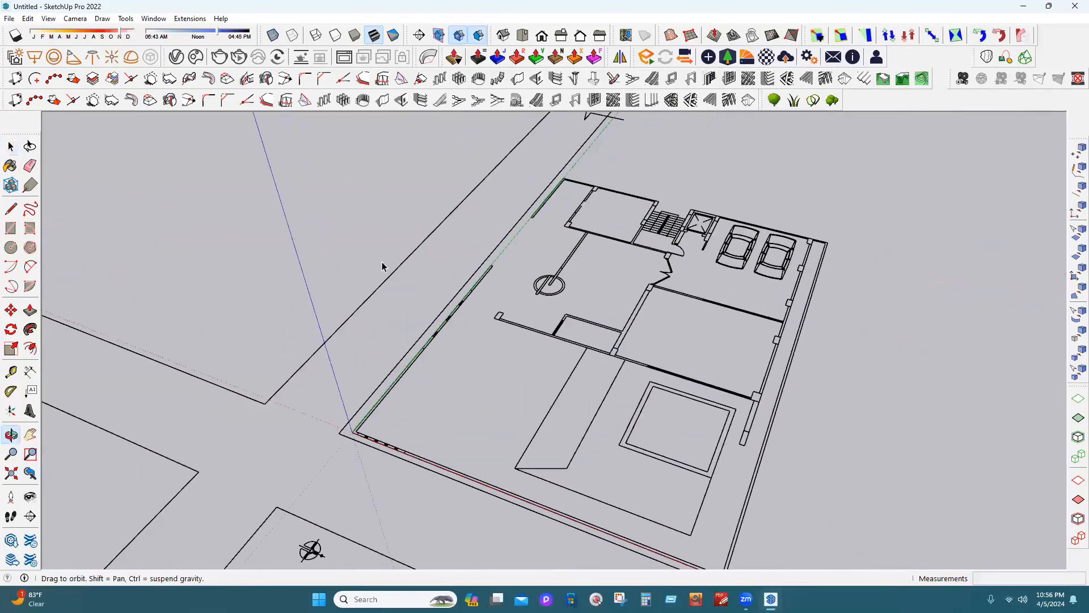
{"action": "scroll", "coordinate": [571, 293], "scroll_direction": "down", "scroll_amount": 7}
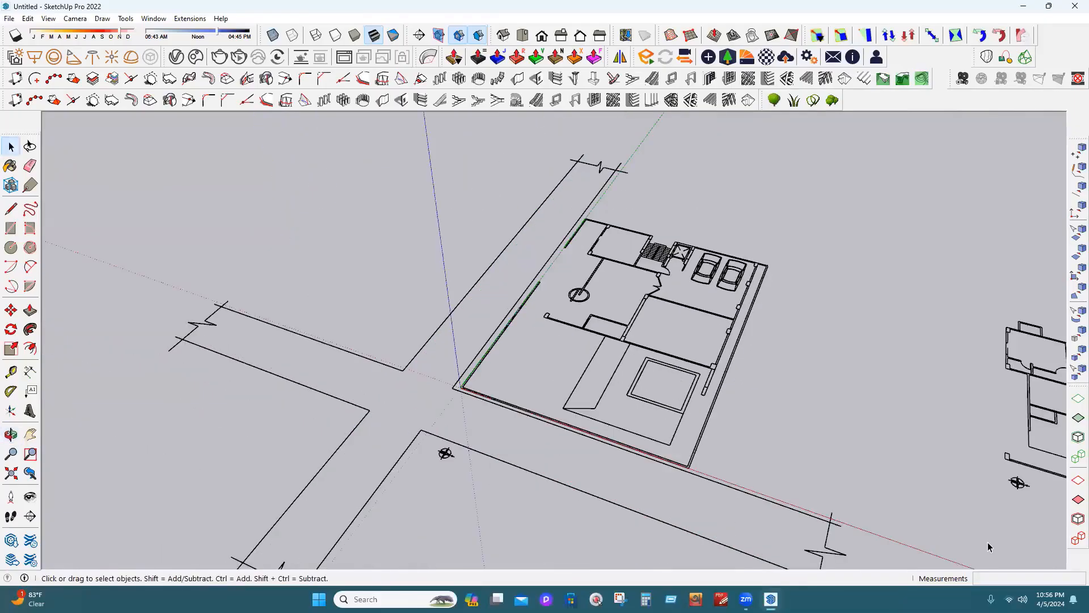
{"action": "left_click_drag", "start_coordinate": [301, 179], "coordinate": [314, 200]}
{"action": "left_click", "coordinate": [11, 312]}
{"action": "key", "text": "ctrl+a"}
{"action": "left_click", "coordinate": [464, 474]}
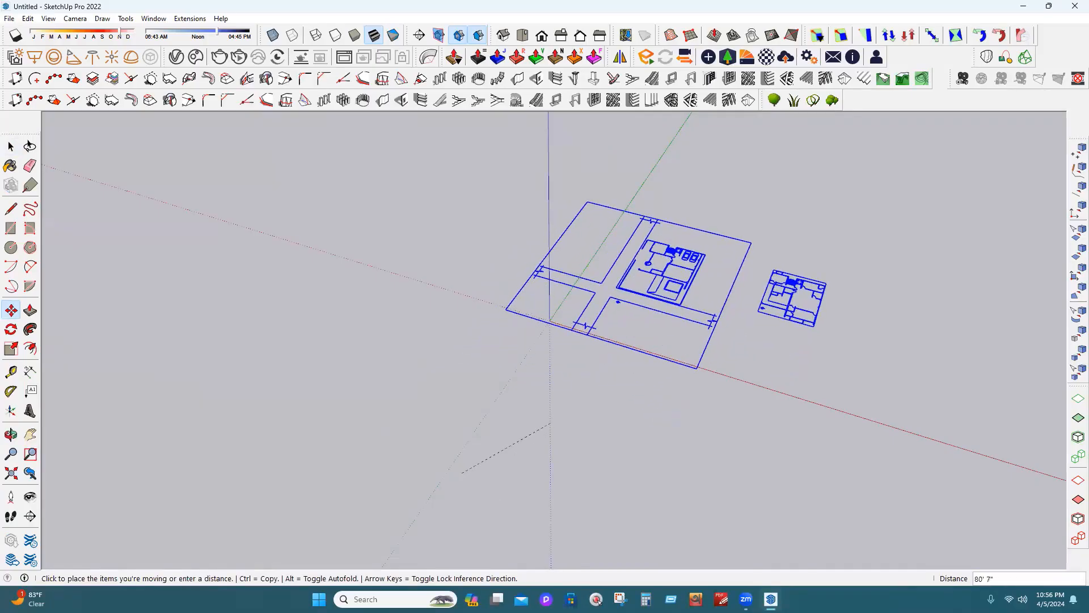
{"action": "key", "text": "Escape"}
{"action": "left_click", "coordinate": [11, 146]}
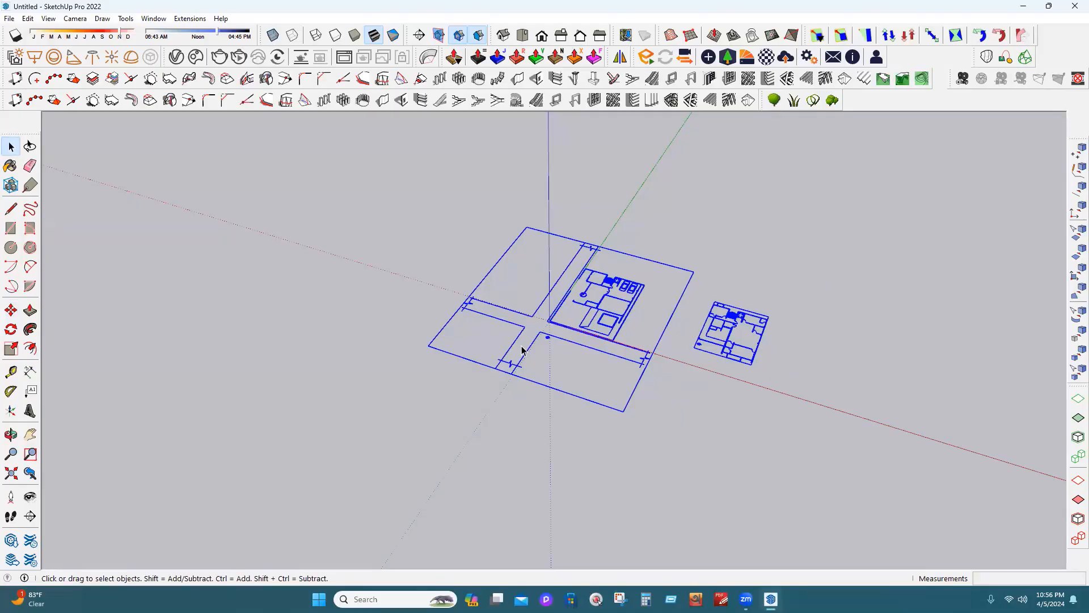
{"action": "left_click", "coordinate": [716, 236]}
Save the model as "Exterior Design" in the CLASS-20 [9th Batch] folder on the Desktop.
{"action": "scroll", "coordinate": [644, 302], "scroll_direction": "up", "scroll_amount": 5}
{"action": "scroll", "coordinate": [615, 312], "scroll_direction": "up", "scroll_amount": 4}
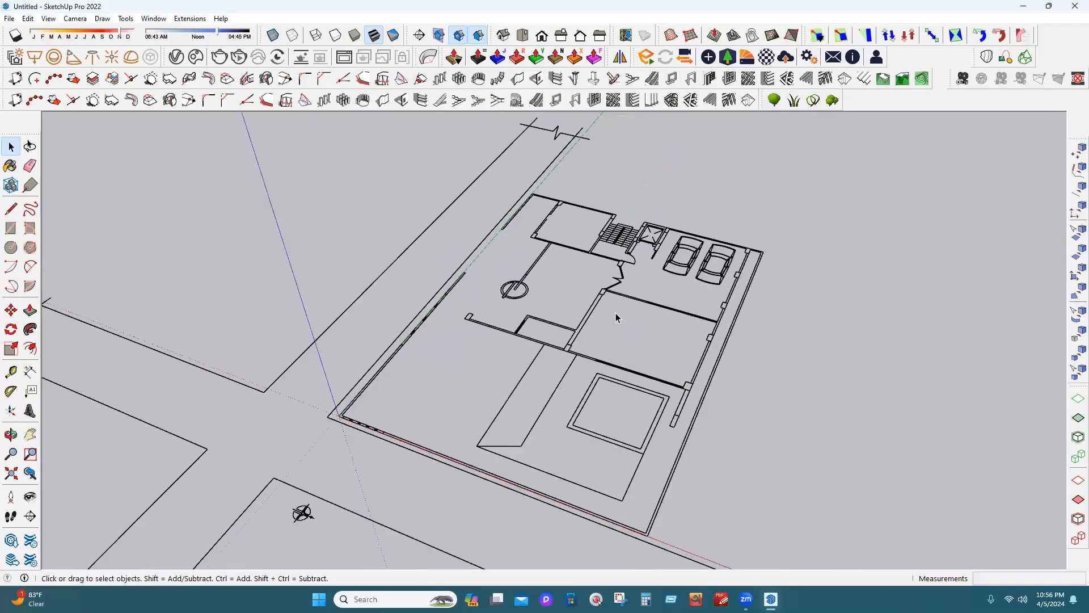
{"action": "scroll", "coordinate": [615, 312], "scroll_direction": "down", "scroll_amount": 3}
{"action": "key", "text": "alt+f"}
{"action": "left_click", "coordinate": [57, 88]}
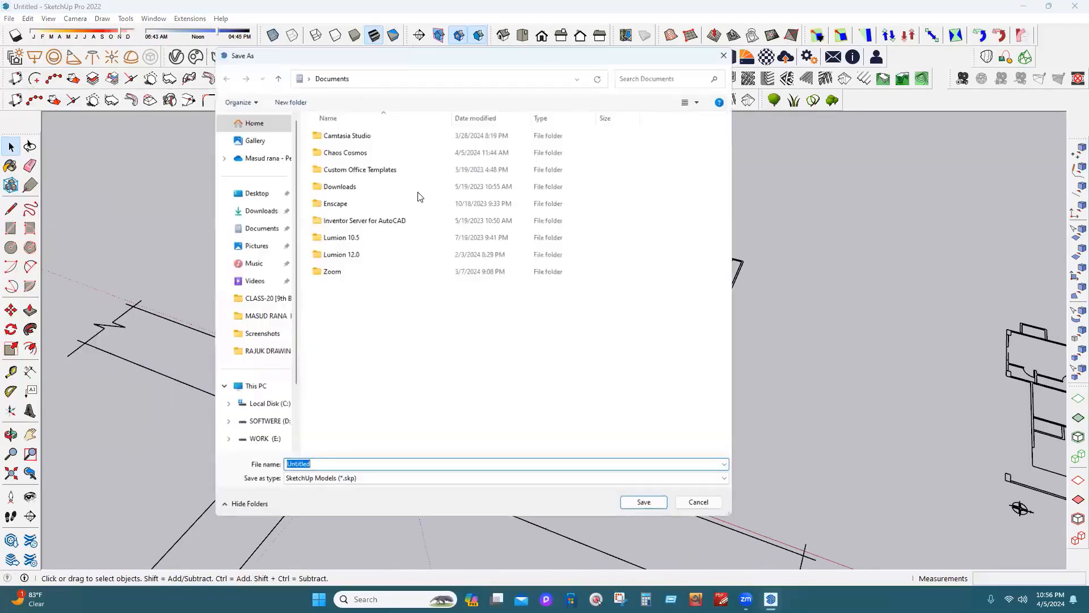
{"action": "left_click", "coordinate": [250, 190]}
{"action": "left_click", "coordinate": [387, 170]}
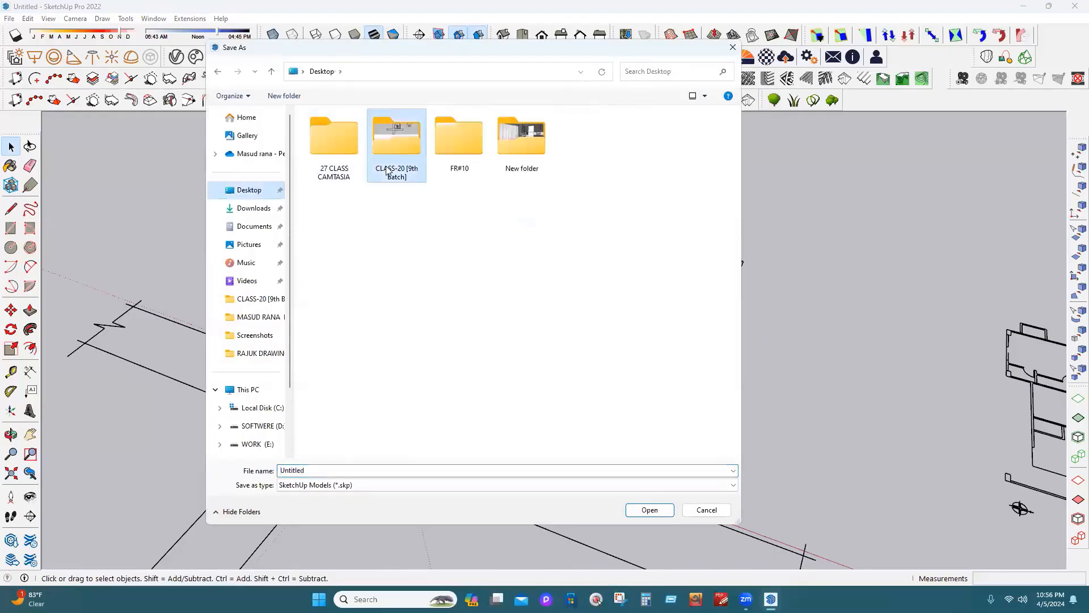
{"action": "double_click", "coordinate": [388, 170]}
{"action": "double_click", "coordinate": [377, 470]}
{"action": "type", "text": "erior Design"}
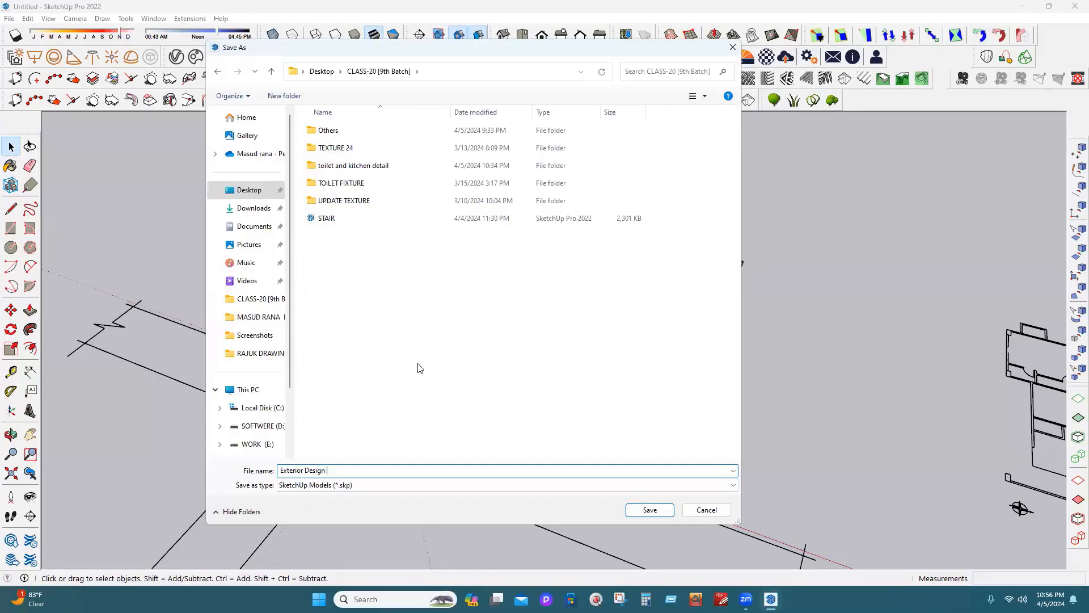
{"action": "left_click", "coordinate": [652, 512]}
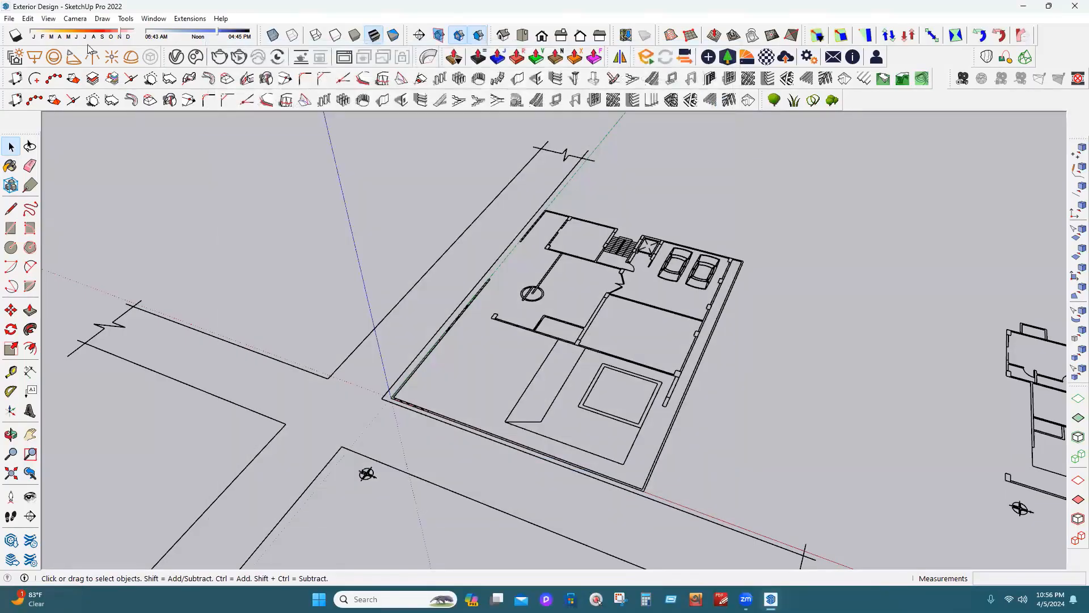
Turn off Profiles in the edge style so the plan lines display thin.
{"action": "left_click", "coordinate": [51, 19]}
{"action": "mouse_move", "coordinate": [110, 187]}
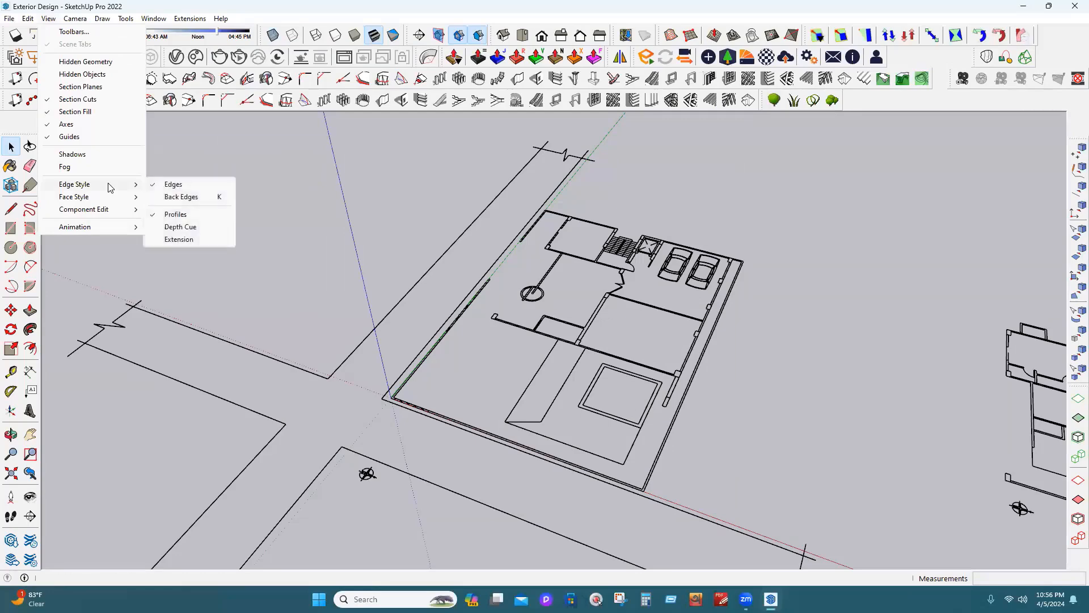
{"action": "left_click", "coordinate": [190, 215]}
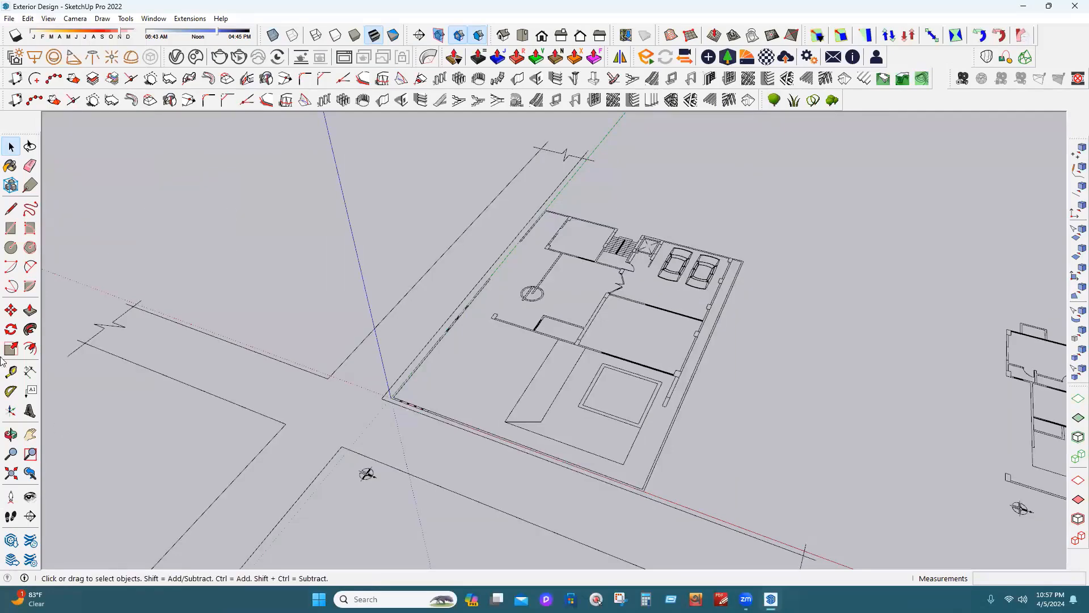
Draw a rectangle over the column at the free end of the front wall, near the circular feature, and group it.
{"action": "middle_click_drag", "start_coordinate": [510, 272], "coordinate": [713, 323]}
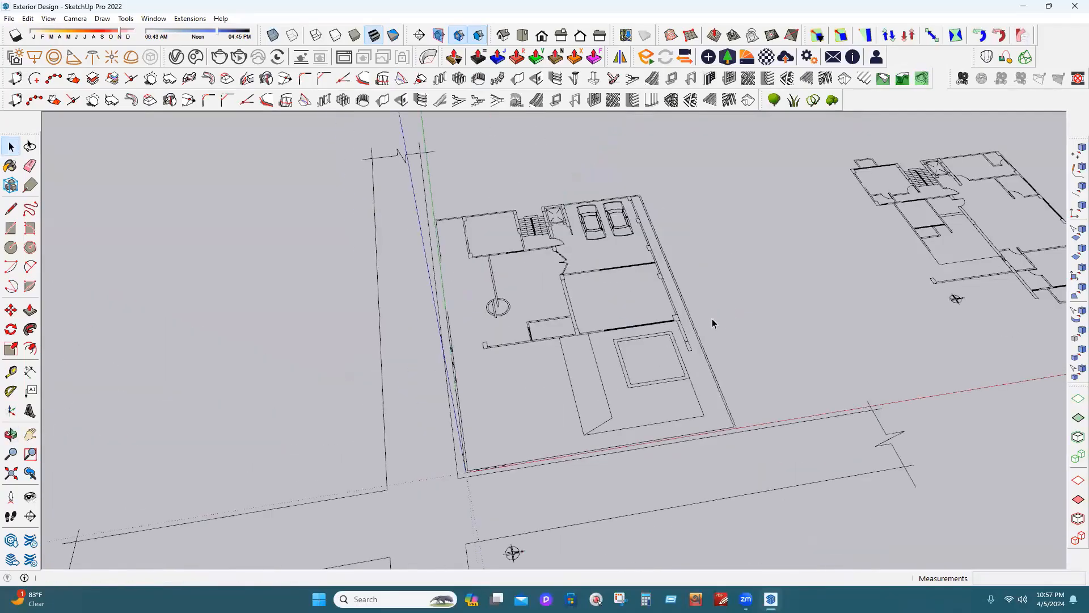
{"action": "scroll", "coordinate": [519, 329], "scroll_direction": "down", "scroll_amount": 3}
{"action": "middle_click_drag", "start_coordinate": [519, 329], "coordinate": [558, 279]}
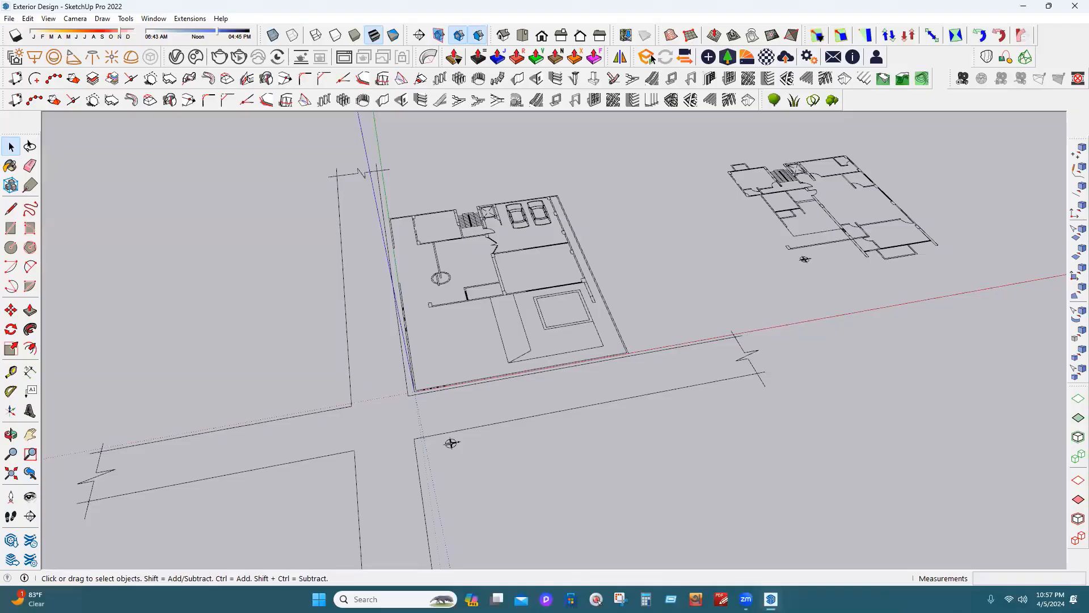
{"action": "scroll", "coordinate": [531, 373], "scroll_direction": "up", "scroll_amount": 6}
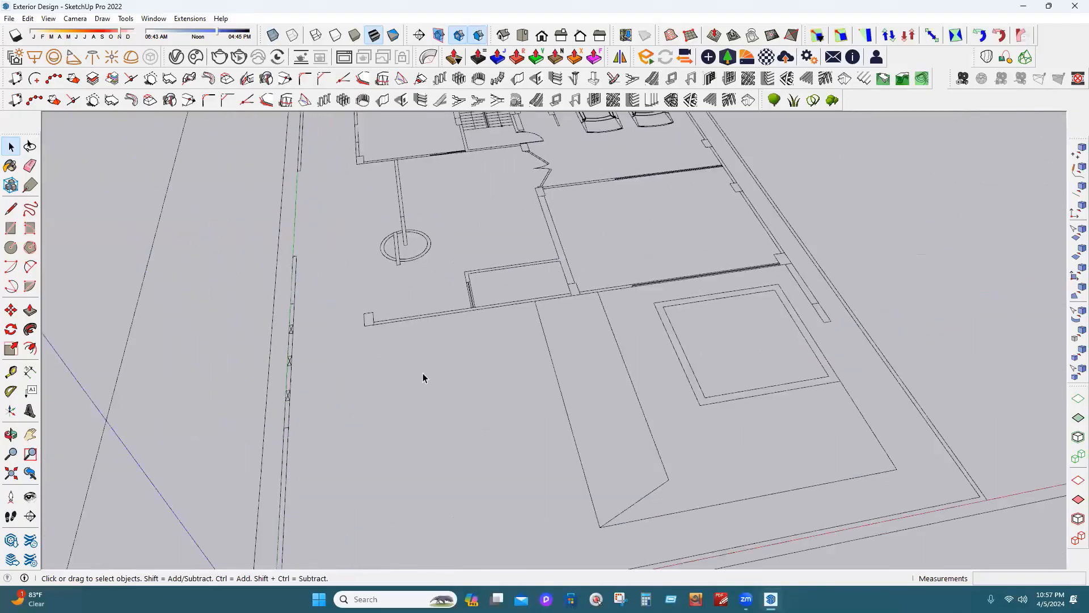
{"action": "scroll", "coordinate": [86, 236], "scroll_direction": "up", "scroll_amount": 4}
{"action": "left_click", "coordinate": [11, 228]}
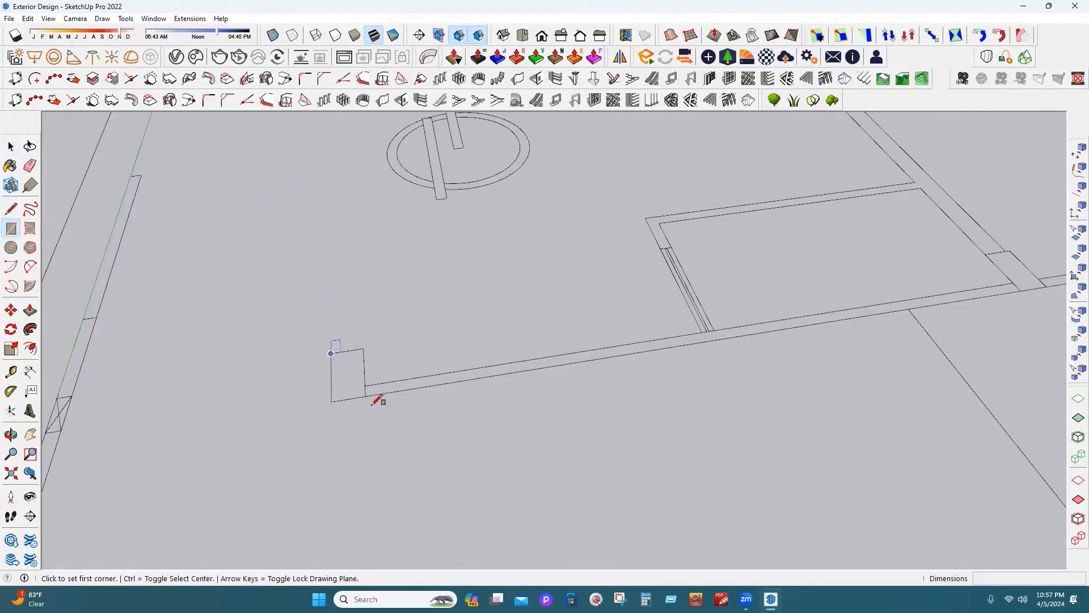
{"action": "key", "text": "space"}
{"action": "left_click", "coordinate": [345, 369]}
{"action": "right_click", "coordinate": [346, 370]}
{"action": "left_click", "coordinate": [385, 249]}
Open the column group for editing and extrude its face 9' 6" upward.
{"action": "key", "text": "Return"}
{"action": "left_click", "coordinate": [30, 310]}
{"action": "left_click", "coordinate": [347, 376]}
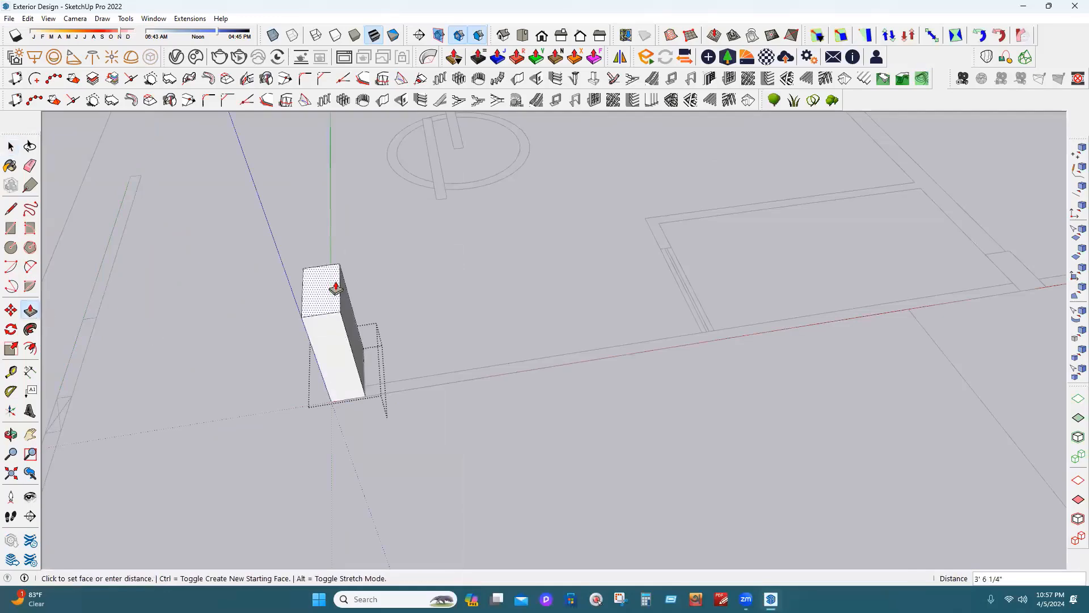
{"action": "key", "text": "Return"}
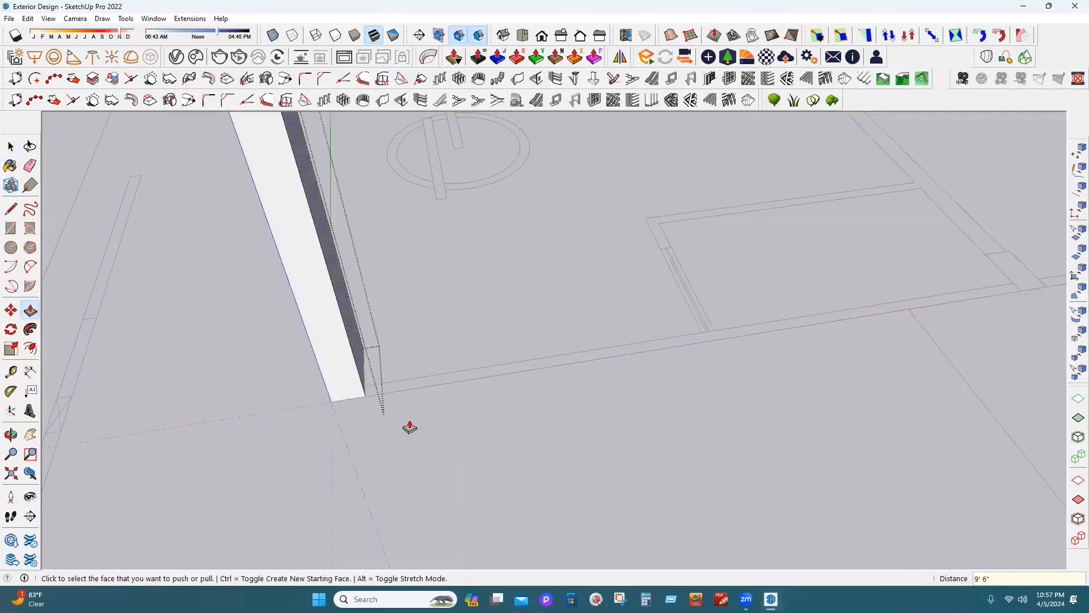
Inside the group, trace rectangles over the front wall from the extruded column to the next column, and over that column.
{"action": "scroll", "coordinate": [410, 428], "scroll_direction": "down", "scroll_amount": 3}
{"action": "middle_click_drag", "start_coordinate": [216, 227], "coordinate": [366, 323]}
{"action": "key", "text": "r"}
{"action": "left_click", "coordinate": [426, 311]}
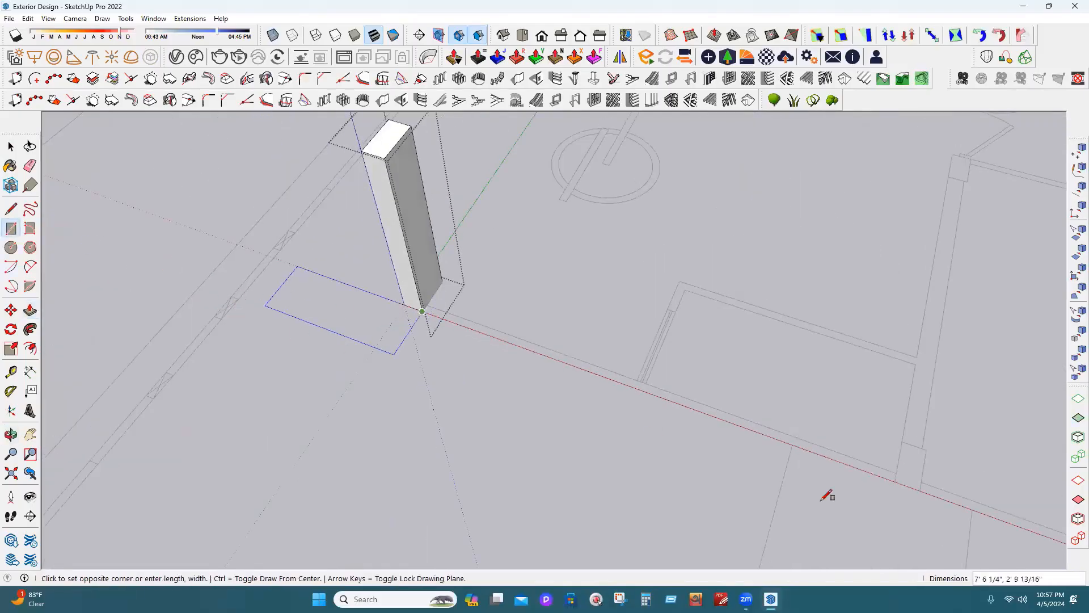
{"action": "scroll", "coordinate": [851, 448], "scroll_direction": "up", "scroll_amount": 2}
{"action": "left_click", "coordinate": [824, 452]}
{"action": "left_click", "coordinate": [831, 418]}
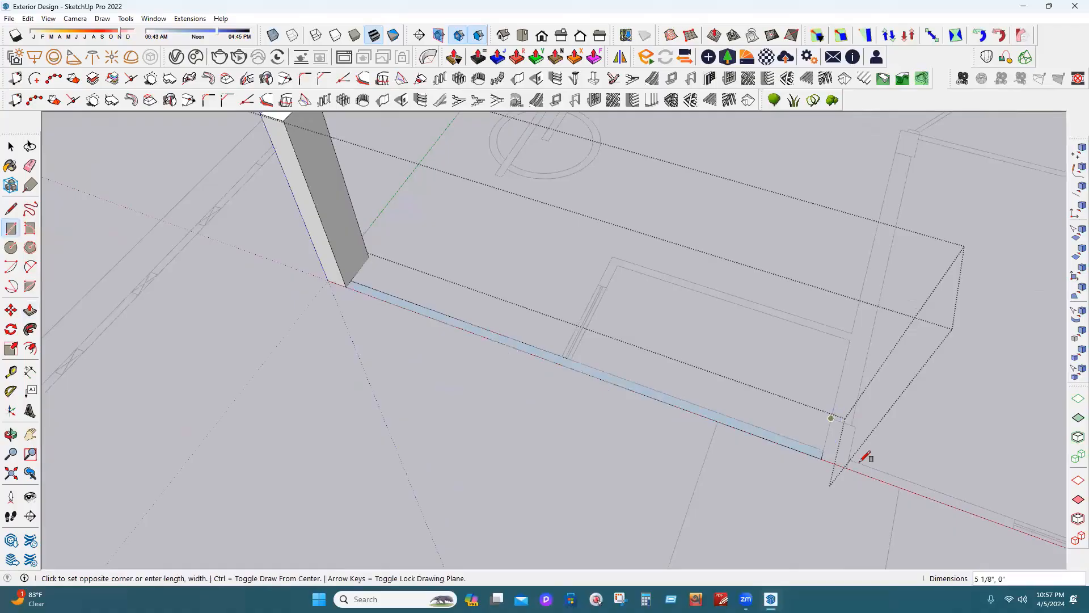
{"action": "left_click", "coordinate": [853, 464]}
Draw a rectangle over the short front wall segment beyond the junction column, up to the window opening.
{"action": "scroll", "coordinate": [122, 291], "scroll_direction": "down", "scroll_amount": 3}
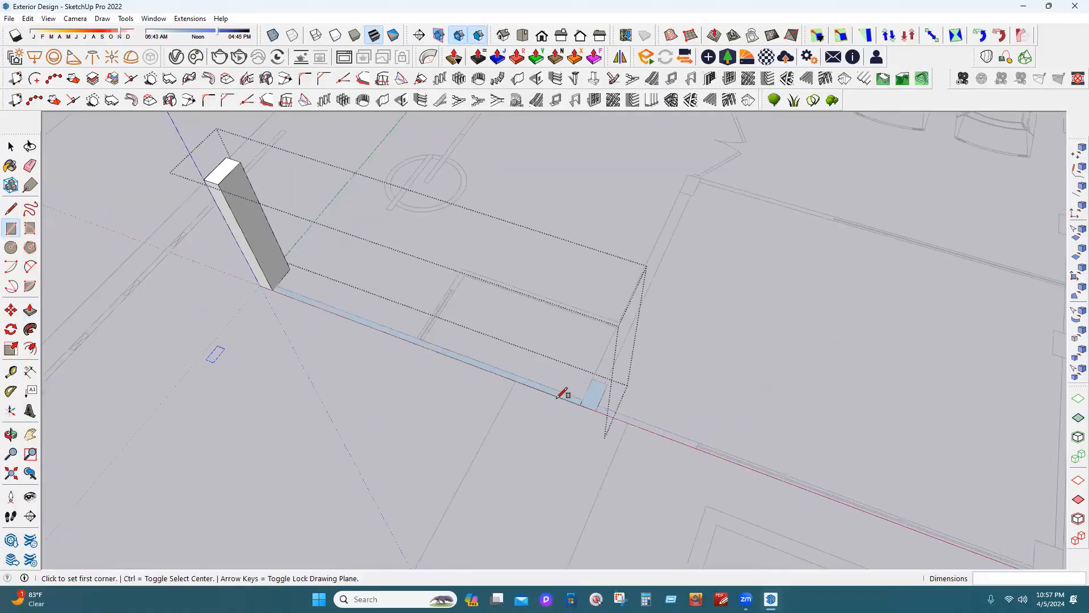
{"action": "scroll", "coordinate": [717, 458], "scroll_direction": "up", "scroll_amount": 4}
{"action": "left_click", "coordinate": [717, 457]}
{"action": "left_click", "coordinate": [552, 399]}
Trace rectangles over the cross wall running inward from the junction column and over the column at its far end.
{"action": "scroll", "coordinate": [546, 391], "scroll_direction": "down", "scroll_amount": 1}
{"action": "scroll", "coordinate": [546, 390], "scroll_direction": "down", "scroll_amount": 2}
{"action": "left_click", "coordinate": [545, 390]}
{"action": "scroll", "coordinate": [664, 131], "scroll_direction": "up", "scroll_amount": 3}
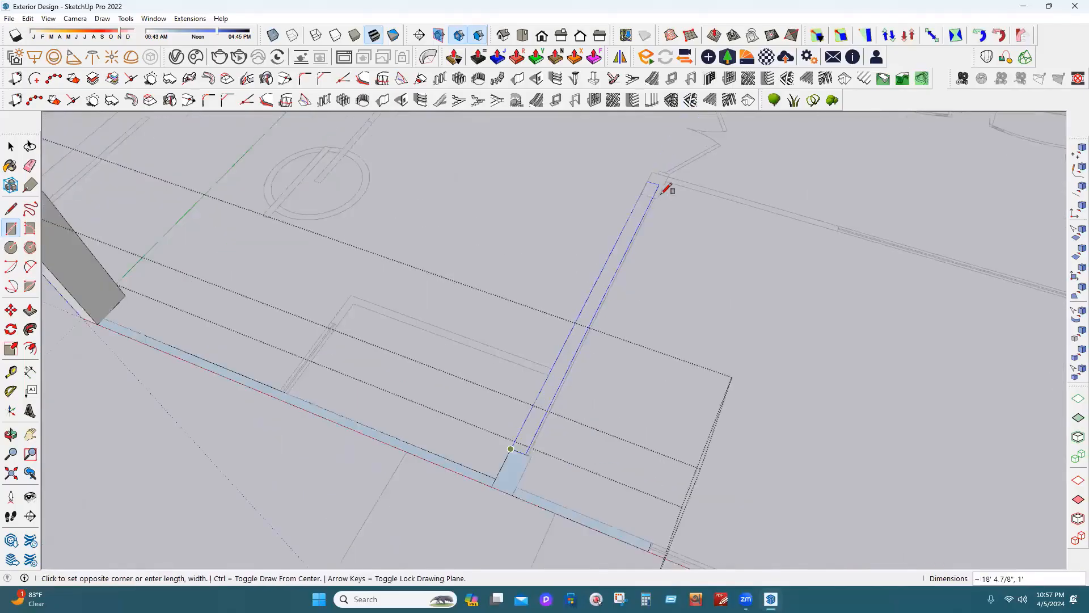
{"action": "left_click", "coordinate": [652, 195]}
{"action": "left_click", "coordinate": [652, 170]}
{"action": "left_click", "coordinate": [660, 193]}
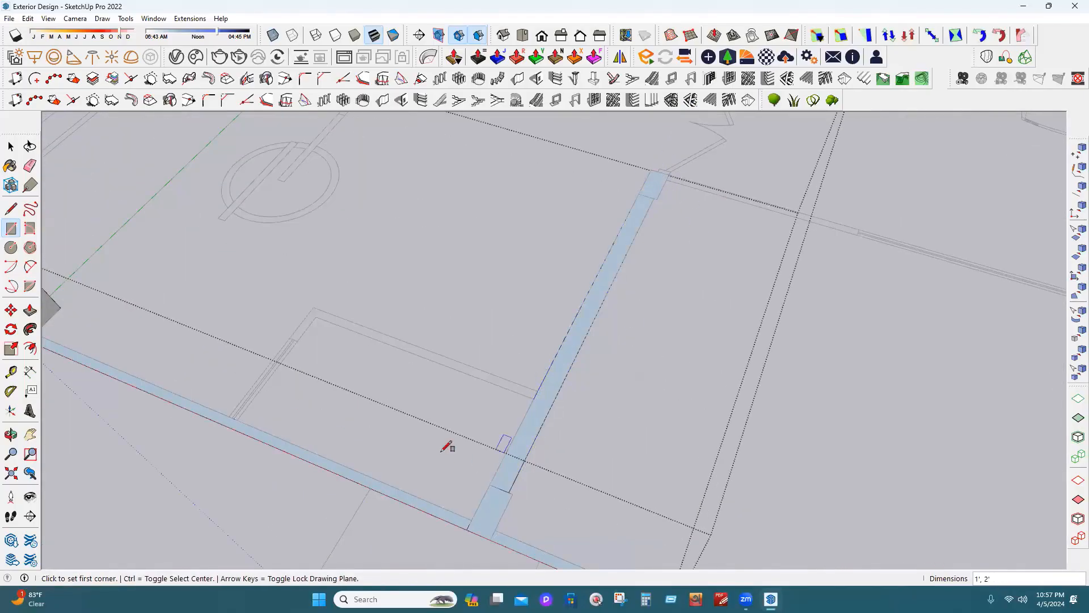
Trace the small room's L-shaped partition with one rectangle on the short return and one reaching the cross wall.
{"action": "scroll", "coordinate": [290, 338], "scroll_direction": "up", "scroll_amount": 2}
{"action": "left_click", "coordinate": [294, 338]}
{"action": "key", "text": "Escape"}
{"action": "left_click", "coordinate": [321, 317]}
{"action": "left_click", "coordinate": [326, 308]}
{"action": "left_click", "coordinate": [324, 294]}
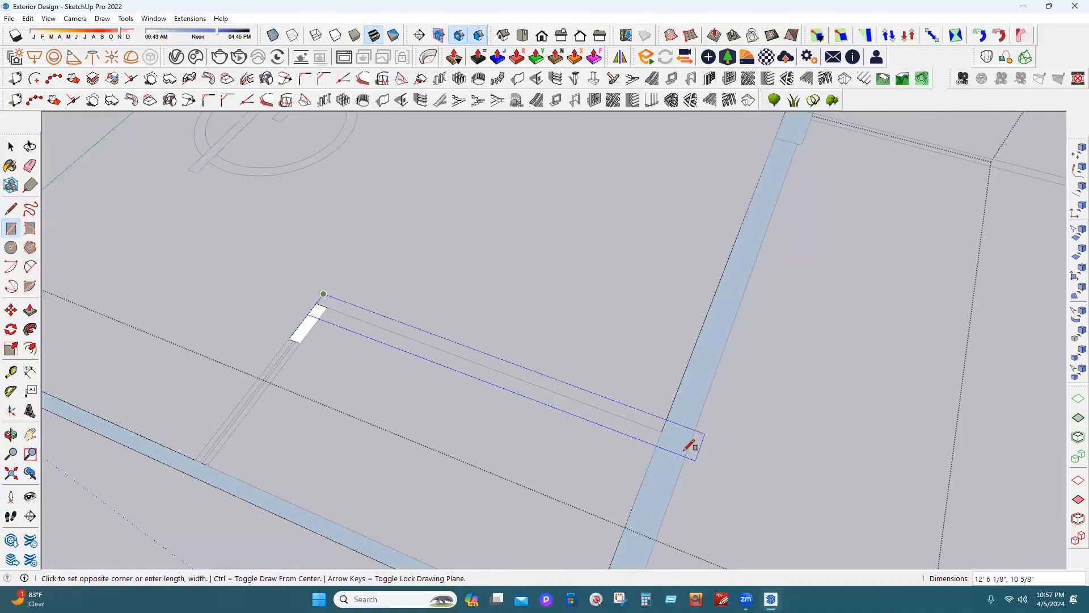
{"action": "left_click", "coordinate": [666, 427]}
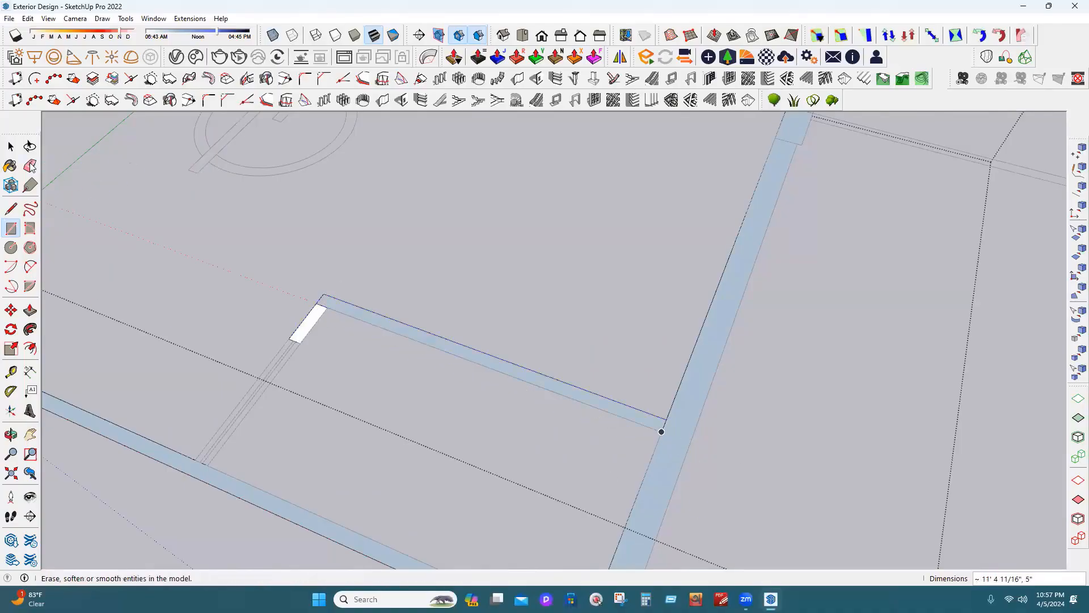
Erase the dividing edges at the partition's corner and where the wall footprints meet the columns.
{"action": "key", "text": "e"}
{"action": "scroll", "coordinate": [322, 319], "scroll_direction": "up", "scroll_amount": 4}
{"action": "left_click", "coordinate": [322, 300]}
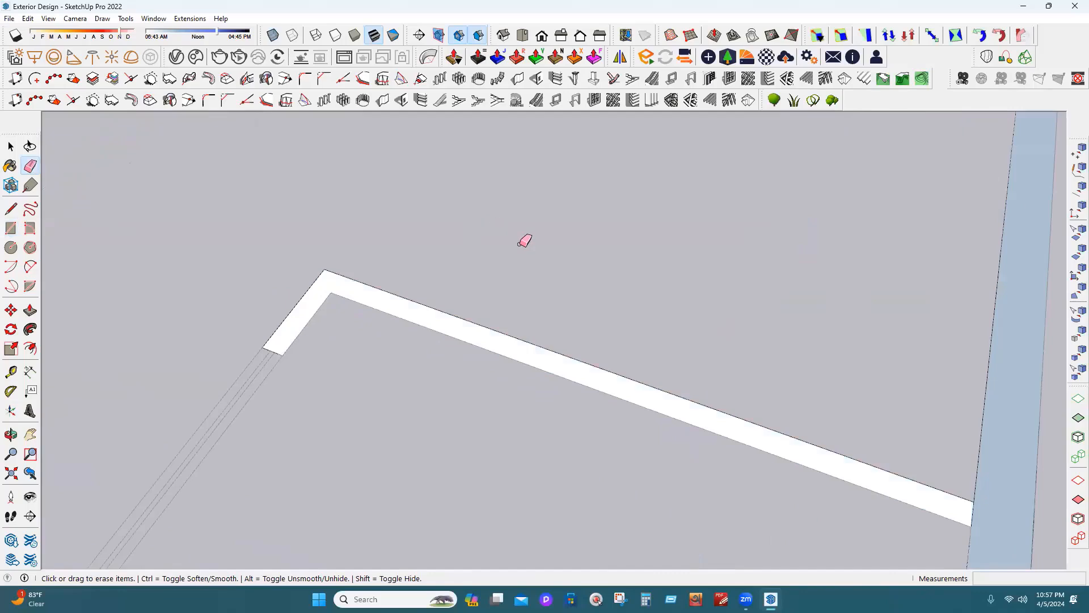
{"action": "scroll", "coordinate": [524, 240], "scroll_direction": "down", "scroll_amount": 8}
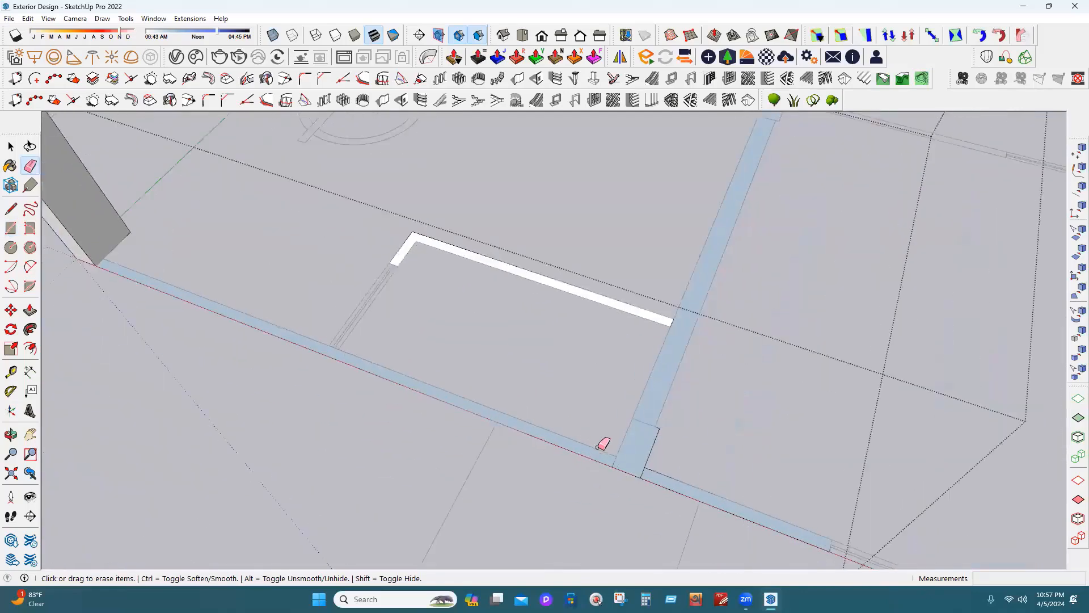
{"action": "scroll", "coordinate": [603, 443], "scroll_direction": "up", "scroll_amount": 3}
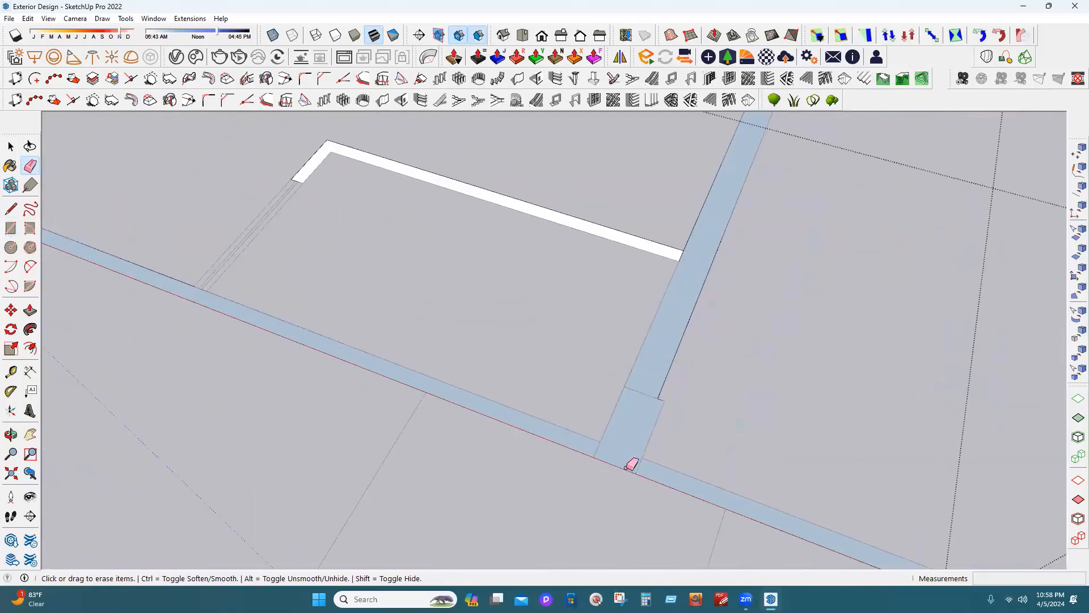
{"action": "scroll", "coordinate": [627, 468], "scroll_direction": "down", "scroll_amount": 8}
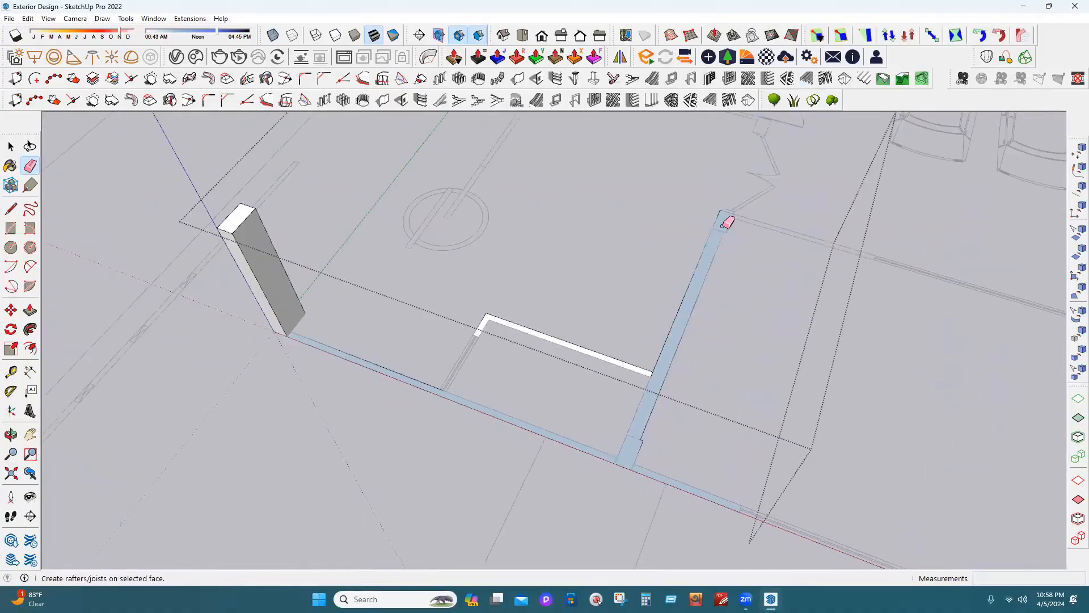
{"action": "scroll", "coordinate": [721, 227], "scroll_direction": "up", "scroll_amount": 5}
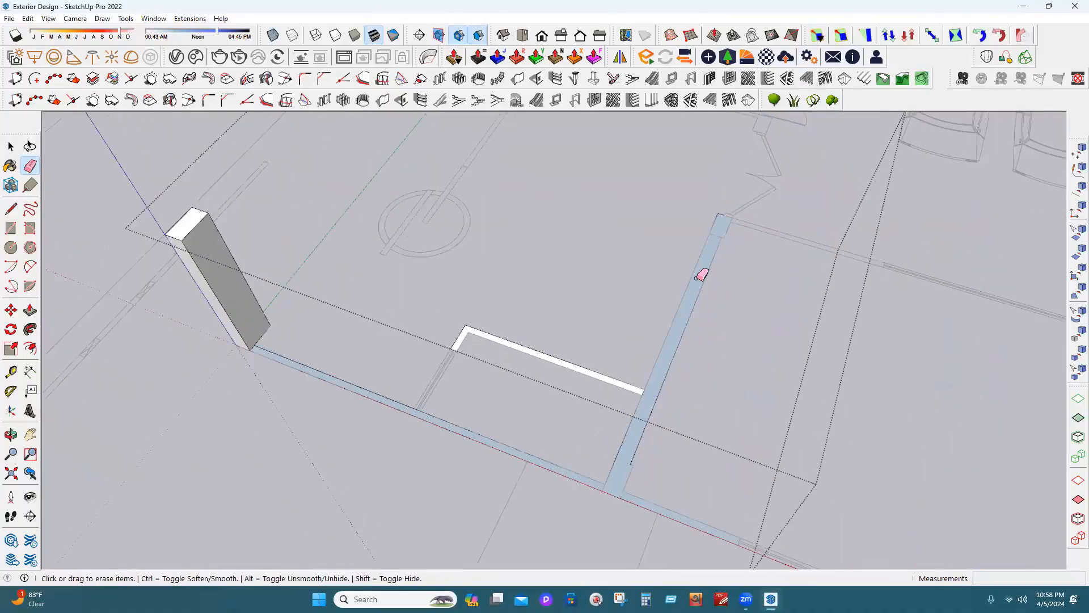
Try extruding the joined front and cross wall footprint 9' 6" to the column's top, and undo it.
{"action": "left_click", "coordinate": [29, 310]}
{"action": "scroll", "coordinate": [484, 326], "scroll_direction": "down", "scroll_amount": 4}
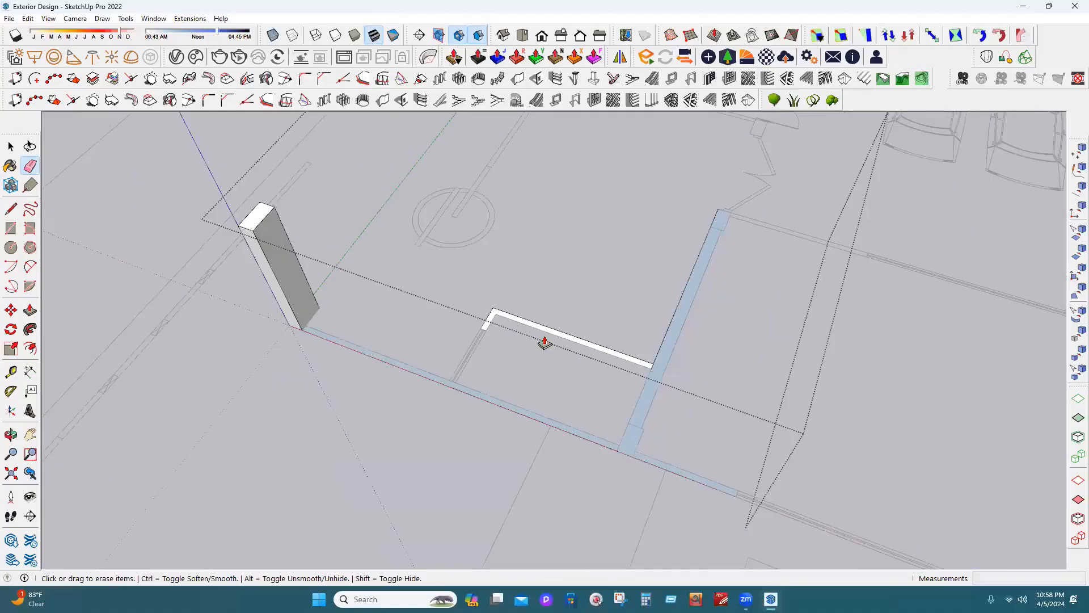
{"action": "left_click", "coordinate": [414, 248]}
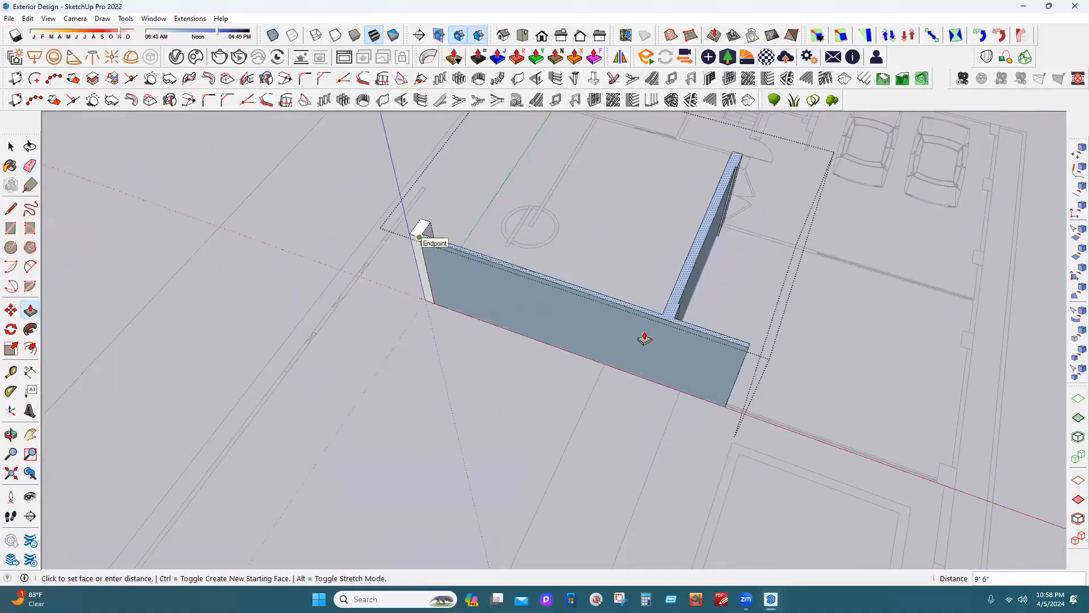
{"action": "left_click", "coordinate": [420, 237]}
{"action": "middle_click_drag", "start_coordinate": [528, 272], "coordinate": [488, 239]}
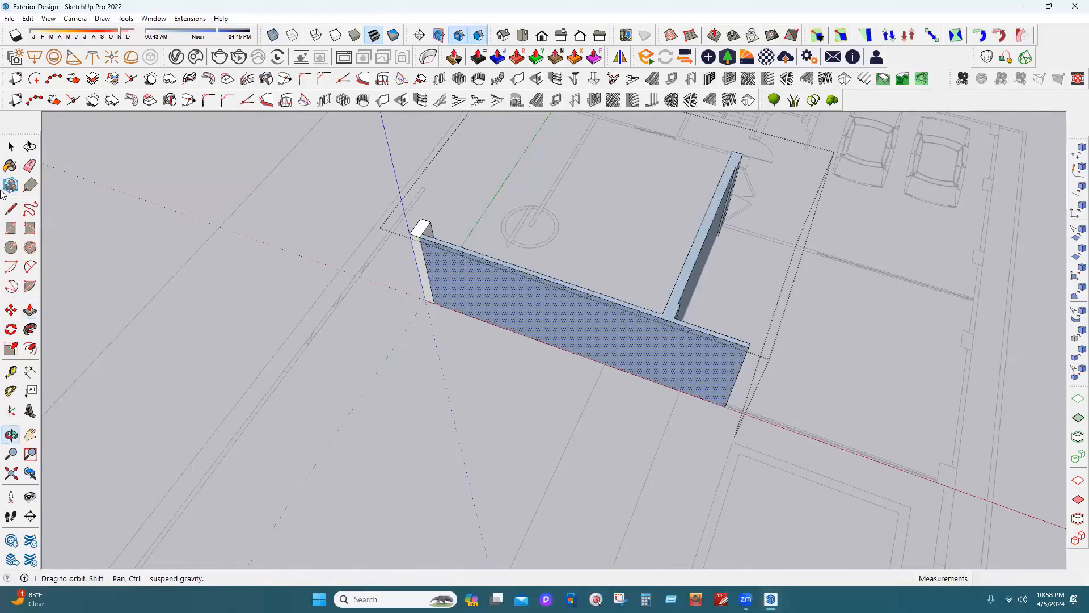
{"action": "left_click", "coordinate": [29, 165]}
{"action": "middle_click_drag", "start_coordinate": [547, 270], "coordinate": [519, 260]}
{"action": "key", "text": "ctrl+z"}
Erase the edge separating the partition footprint from the cross wall so they form one face.
{"action": "scroll", "coordinate": [519, 259], "scroll_direction": "up", "scroll_amount": 1}
{"action": "scroll", "coordinate": [519, 258], "scroll_direction": "up", "scroll_amount": 2}
{"action": "scroll", "coordinate": [525, 260], "scroll_direction": "up", "scroll_amount": 4}
{"action": "left_click", "coordinate": [519, 261]}
Extrude the joined wall footprint 9' 6" to match the top of the end column.
{"action": "scroll", "coordinate": [544, 259], "scroll_direction": "down", "scroll_amount": 4}
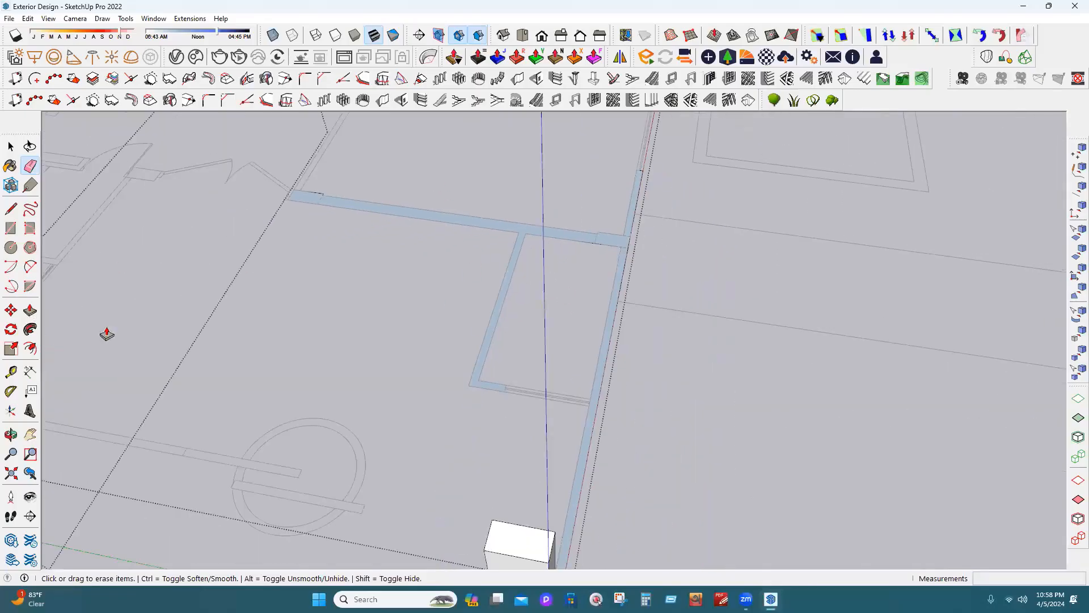
{"action": "scroll", "coordinate": [524, 496], "scroll_direction": "down", "scroll_amount": 3}
{"action": "scroll", "coordinate": [469, 497], "scroll_direction": "up", "scroll_amount": 2}
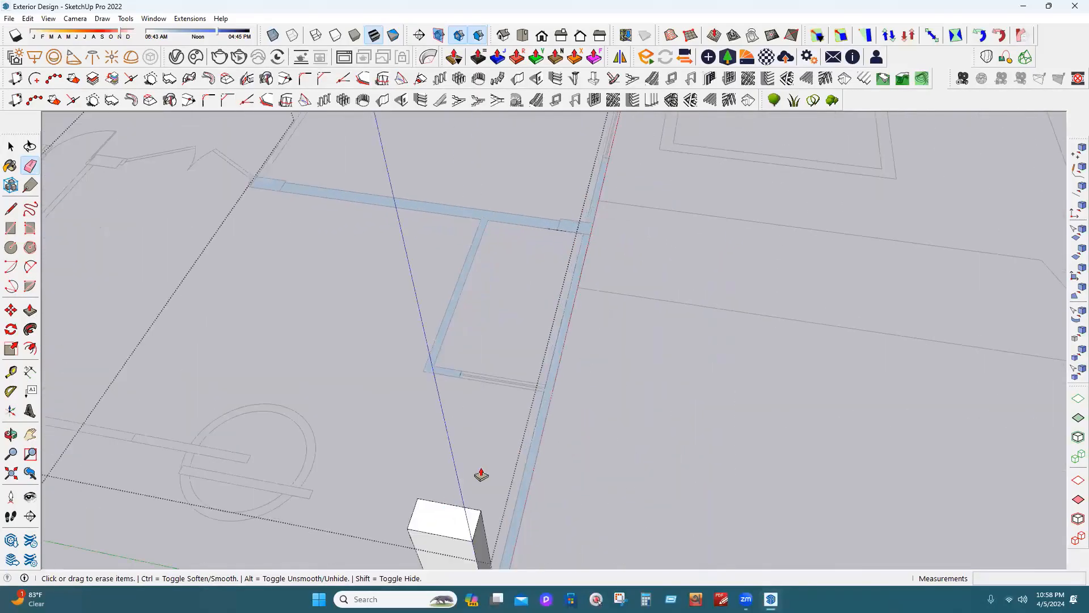
{"action": "left_click", "coordinate": [544, 409]}
{"action": "left_click", "coordinate": [449, 504]}
{"action": "scroll", "coordinate": [496, 419], "scroll_direction": "down", "scroll_amount": 3}
Erase the vertical seam between the end column and the outer face of the front wall.
{"action": "left_click", "coordinate": [29, 162]}
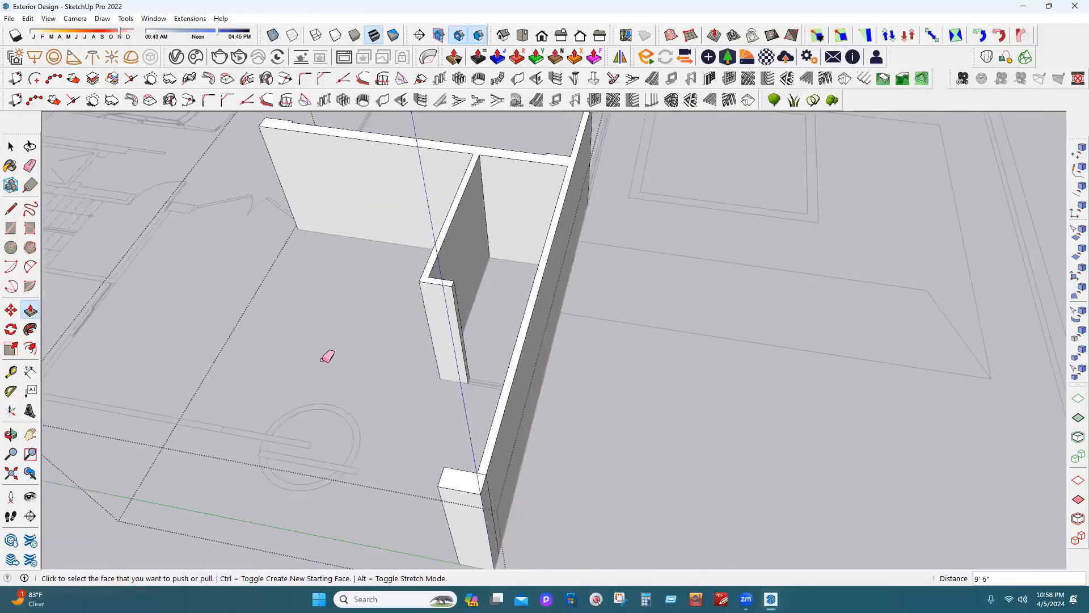
{"action": "scroll", "coordinate": [432, 445], "scroll_direction": "down", "scroll_amount": 2}
{"action": "mouse_move", "coordinate": [408, 378]}
{"action": "middle_mouse_down"}
{"action": "mouse_move", "coordinate": [394, 362]}
{"action": "mouse_move", "coordinate": [418, 354]}
{"action": "mouse_move", "coordinate": [607, 382]}
{"action": "mouse_move", "coordinate": [606, 398]}
{"action": "middle_mouse_up"}
{"action": "scroll", "coordinate": [530, 381], "scroll_direction": "up", "scroll_amount": 3}
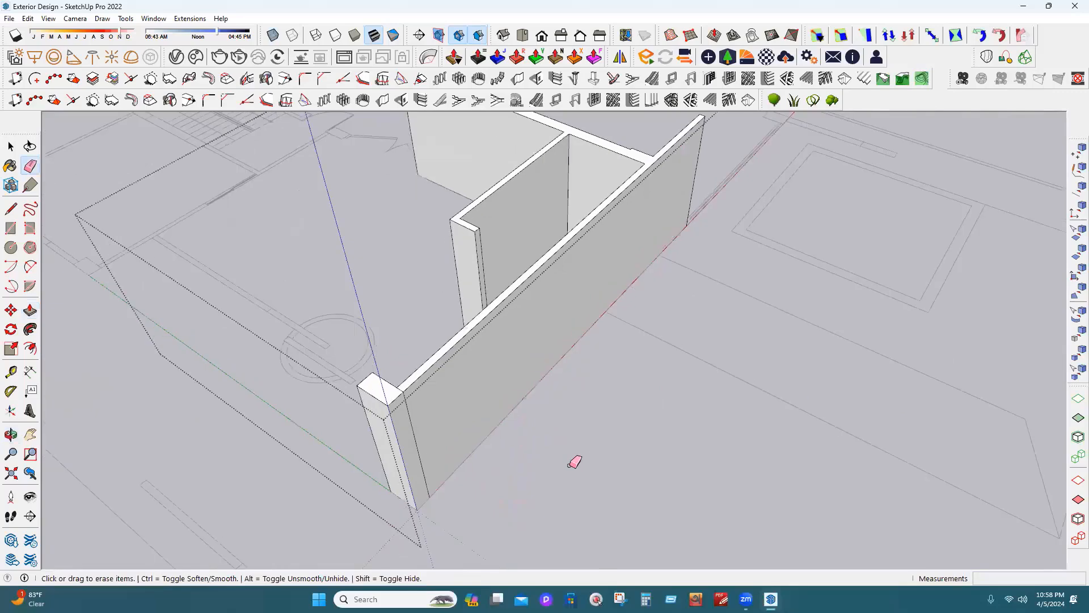
{"action": "scroll", "coordinate": [425, 480], "scroll_direction": "up", "scroll_amount": 1}
{"action": "scroll", "coordinate": [388, 370], "scroll_direction": "up", "scroll_amount": 3}
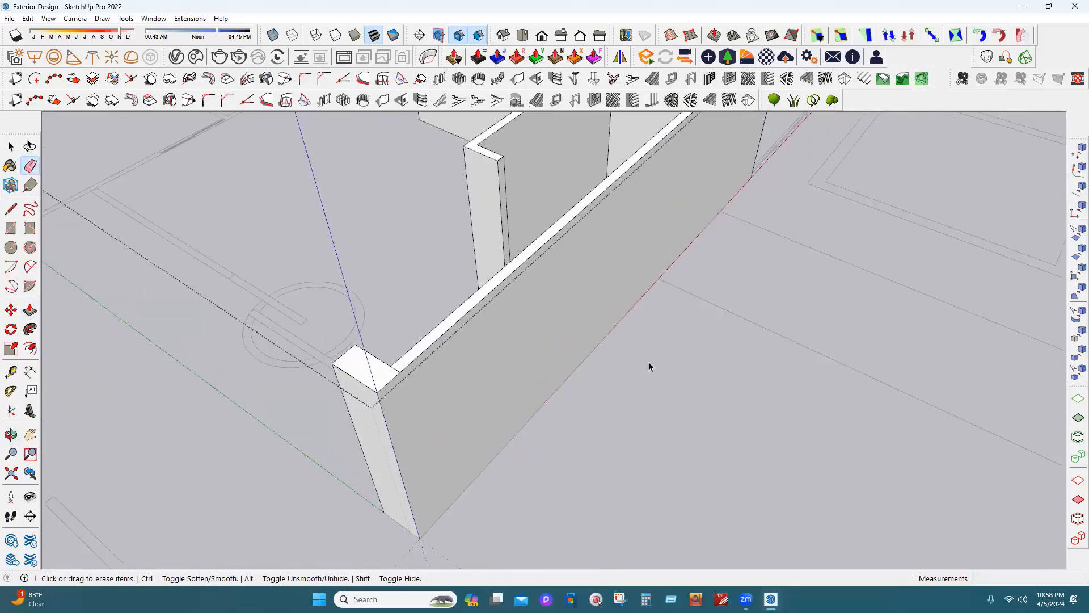
Draw a 1' 5" by 2' rectangle over the column at the garage side wall's front corner.
{"action": "scroll", "coordinate": [630, 442], "scroll_direction": "down", "scroll_amount": 4}
{"action": "middle_click_drag", "start_coordinate": [436, 347], "coordinate": [120, 337]}
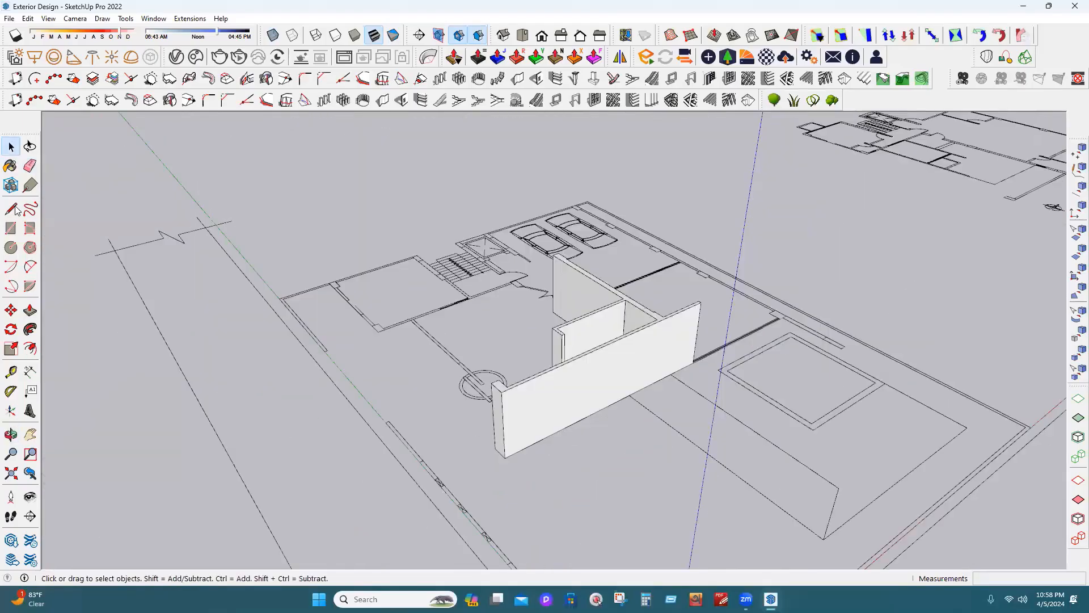
{"action": "left_click", "coordinate": [12, 228]}
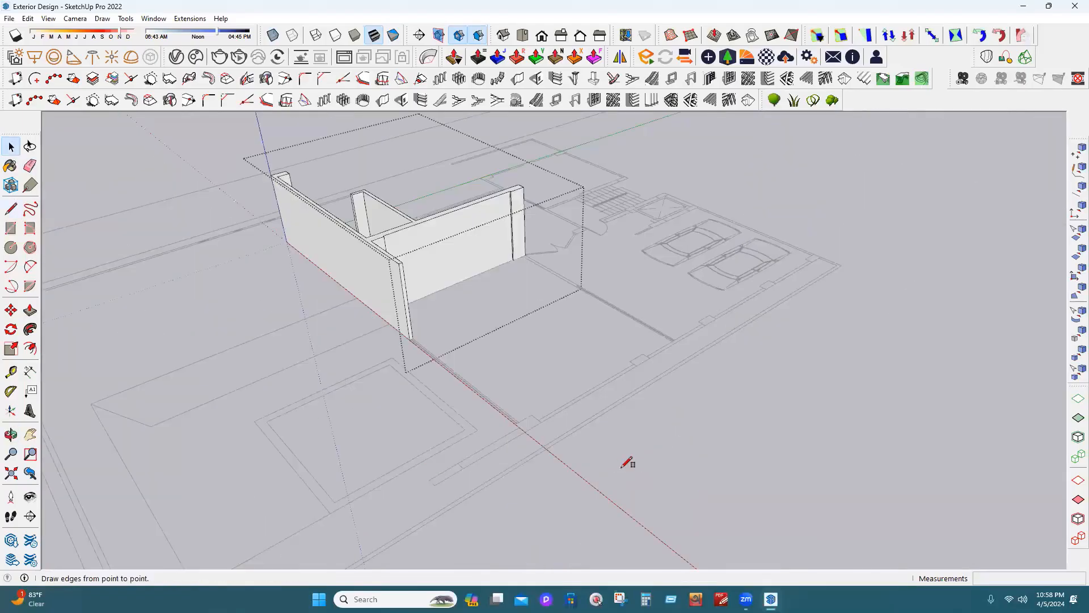
{"action": "scroll", "coordinate": [624, 463], "scroll_direction": "up", "scroll_amount": 3}
{"action": "middle_click_drag", "start_coordinate": [570, 417], "coordinate": [408, 446]}
{"action": "scroll", "coordinate": [408, 446], "scroll_direction": "up", "scroll_amount": 1}
{"action": "left_click", "coordinate": [407, 446]}
{"action": "left_click", "coordinate": [459, 448]}
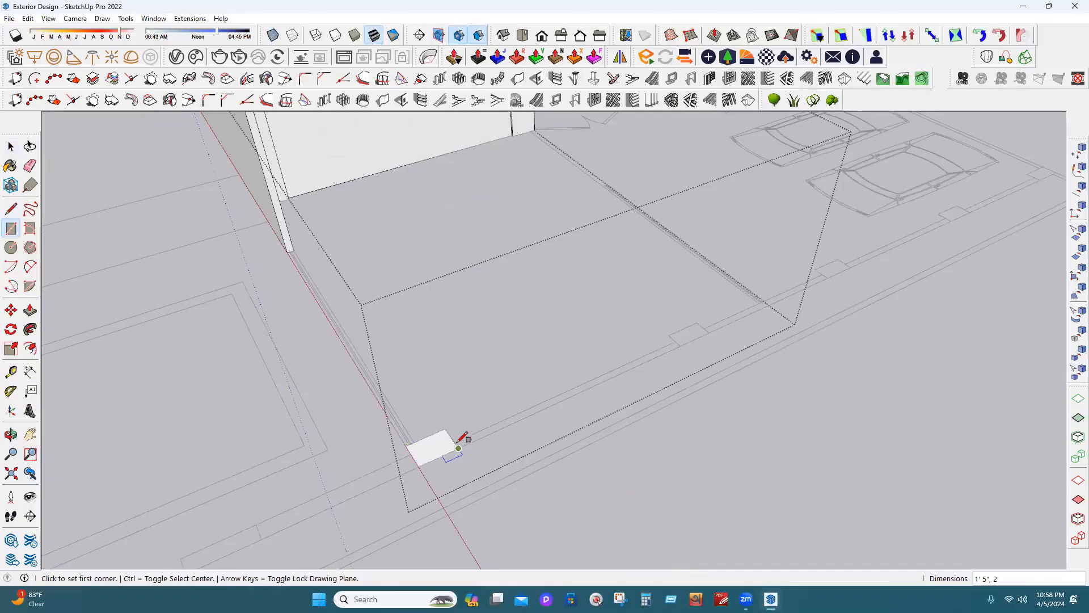
Trace the side wall's first two 5" thick strips, about 13' 1" and 9' 3" long, with the column between them.
{"action": "left_click", "coordinate": [454, 443]}
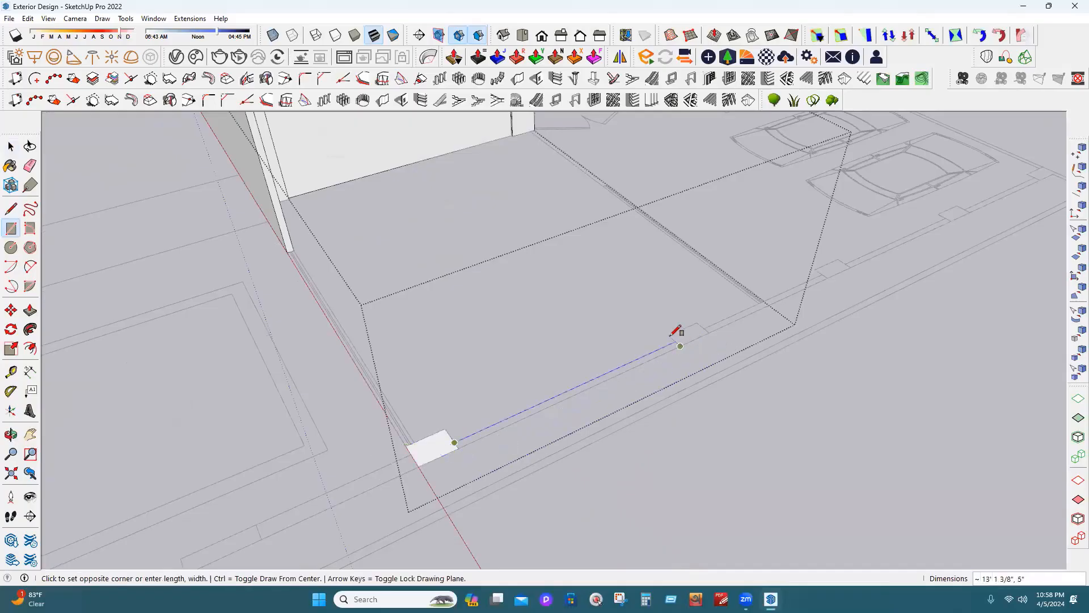
{"action": "left_click", "coordinate": [700, 334]}
{"action": "left_click", "coordinate": [680, 344]}
{"action": "left_click", "coordinate": [709, 332]}
{"action": "left_click", "coordinate": [704, 329]}
{"action": "left_click", "coordinate": [826, 276]}
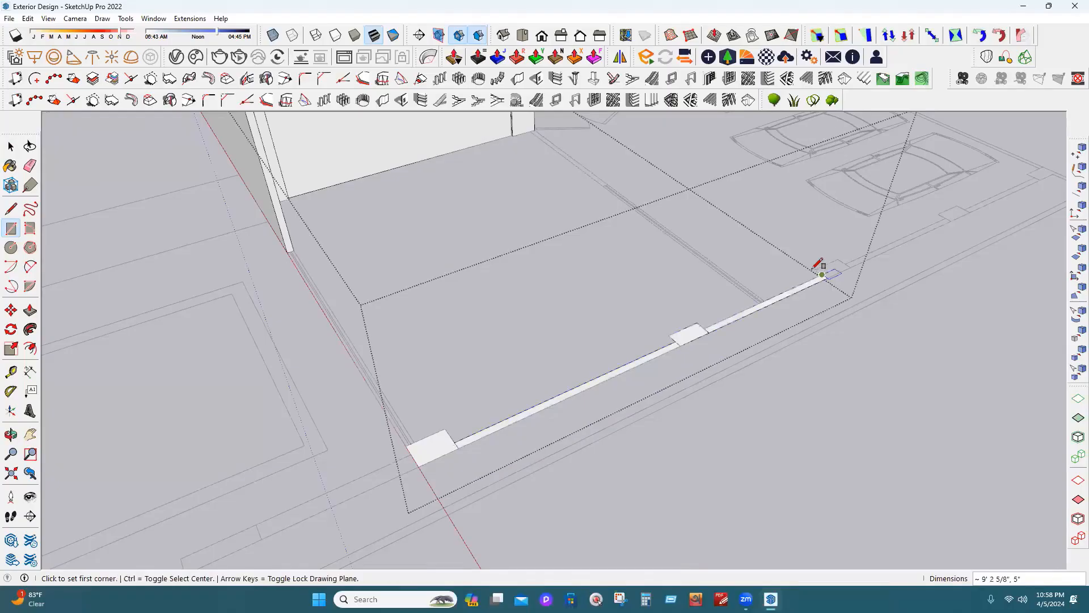
Trace the side wall's third and fourth column footprints and the wall strip connecting them.
{"action": "left_click", "coordinate": [814, 269]}
{"action": "left_click", "coordinate": [850, 268]}
{"action": "scroll", "coordinate": [217, 447], "scroll_direction": "down", "scroll_amount": 3}
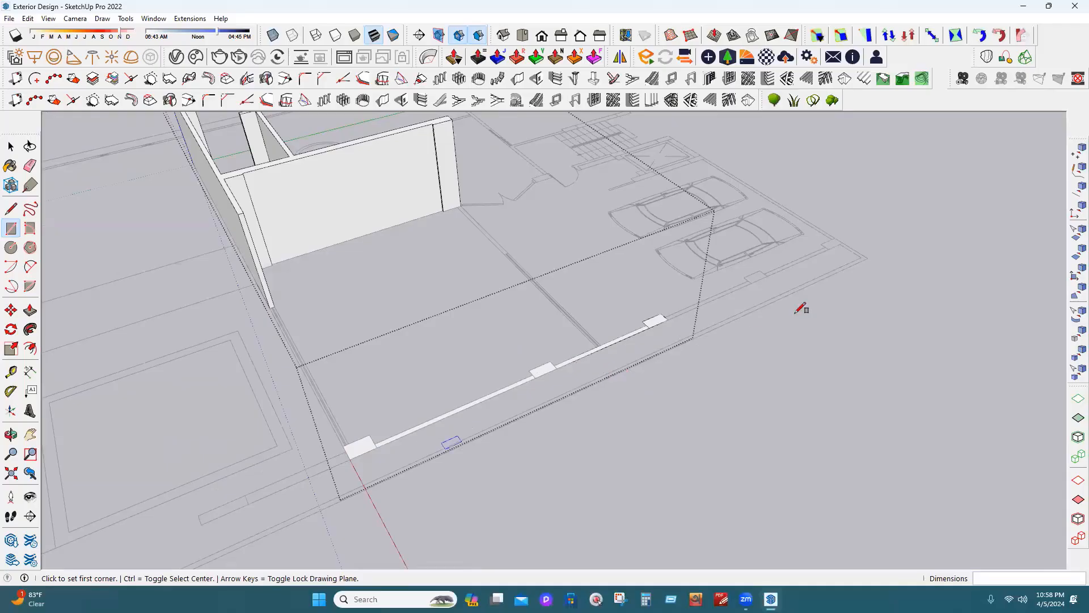
{"action": "scroll", "coordinate": [794, 305], "scroll_direction": "down", "scroll_amount": 3}
{"action": "scroll", "coordinate": [627, 331], "scroll_direction": "up", "scroll_amount": 4}
{"action": "left_click", "coordinate": [597, 374]}
{"action": "left_click", "coordinate": [768, 303]}
{"action": "left_click", "coordinate": [757, 293]}
{"action": "left_click", "coordinate": [799, 290]}
Trace the side wall's last strip, 8' 1/2" by 5", and the rear corner column of the garage.
{"action": "left_click", "coordinate": [793, 285]}
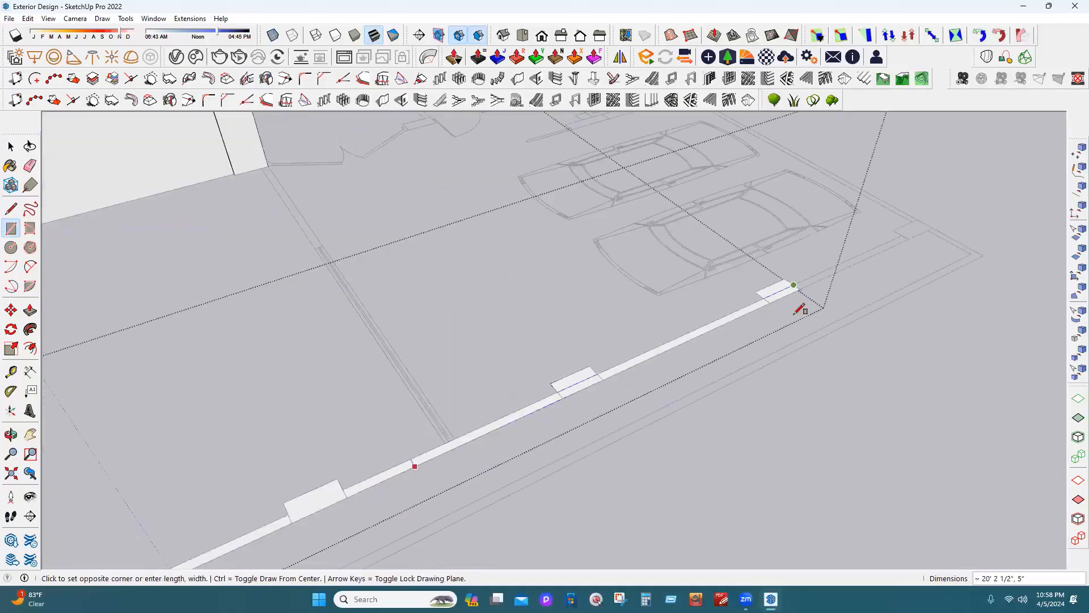
{"action": "scroll", "coordinate": [794, 315], "scroll_direction": "down", "scroll_amount": 3}
{"action": "scroll", "coordinate": [746, 293], "scroll_direction": "up", "scroll_amount": 3}
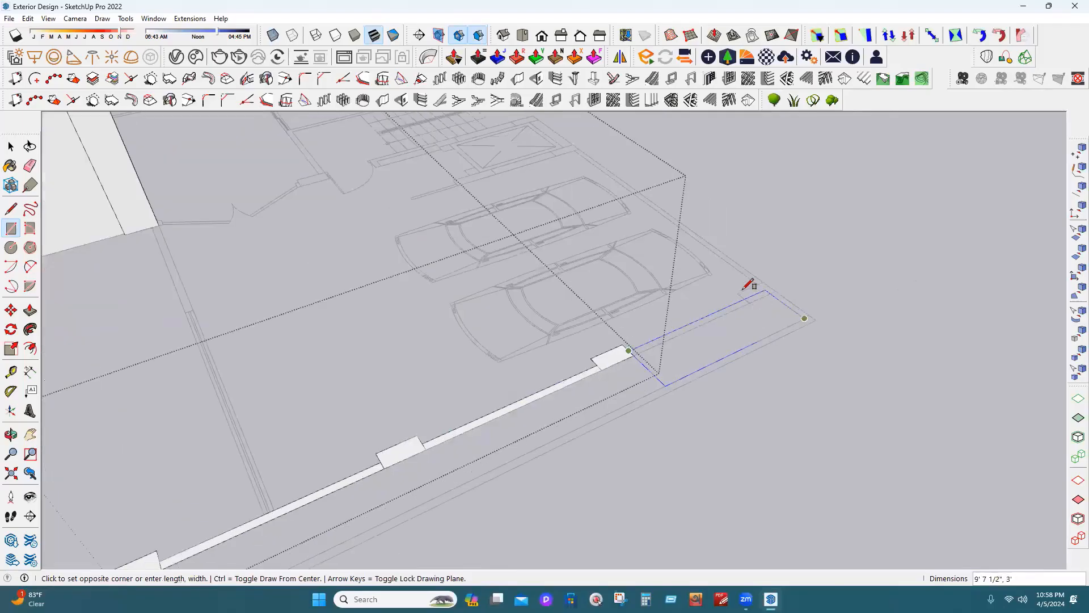
{"action": "scroll", "coordinate": [734, 305], "scroll_direction": "up", "scroll_amount": 3}
{"action": "left_click", "coordinate": [754, 302]}
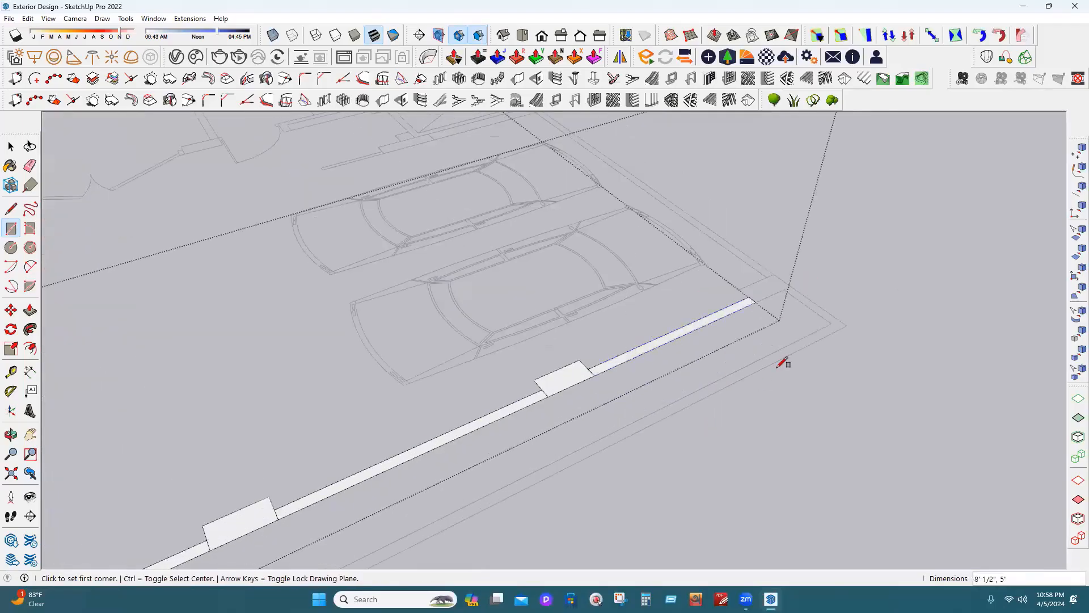
{"action": "scroll", "coordinate": [431, 438], "scroll_direction": "down", "scroll_amount": 6}
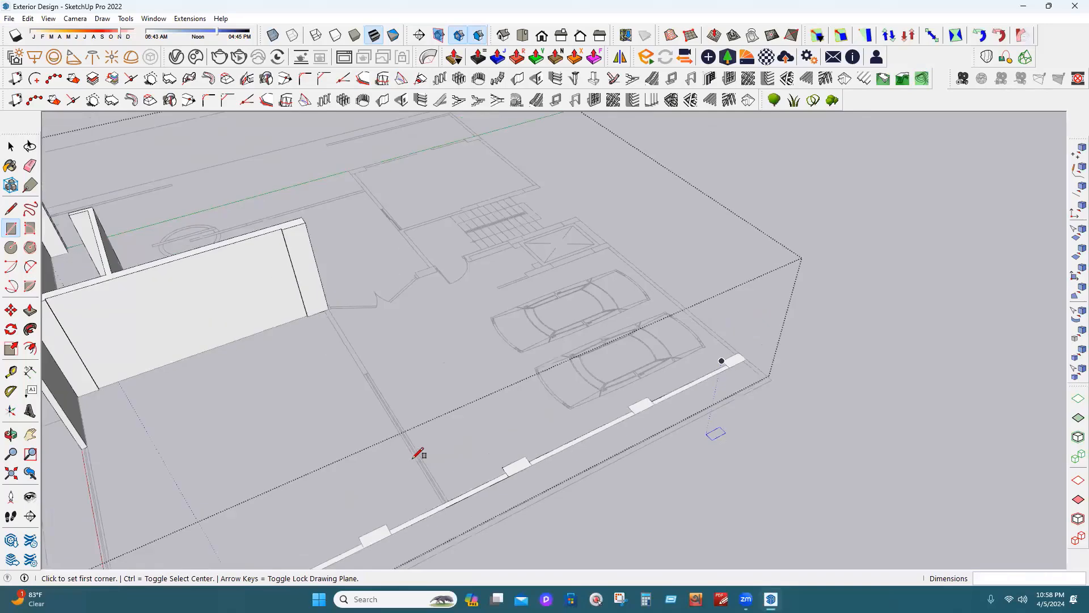
Trace the wall behind the parked cars, the two columns flanking the lift, and the 10" thick wall between those columns.
{"action": "mouse_move", "coordinate": [754, 380]}
{"action": "middle_mouse_down"}
{"action": "mouse_move", "coordinate": [766, 371]}
{"action": "mouse_move", "coordinate": [691, 402]}
{"action": "mouse_move", "coordinate": [843, 412]}
{"action": "middle_mouse_up"}
{"action": "scroll", "coordinate": [760, 427], "scroll_direction": "up", "scroll_amount": 1}
{"action": "left_click", "coordinate": [778, 451]}
{"action": "scroll", "coordinate": [785, 442], "scroll_direction": "up", "scroll_amount": 3}
{"action": "left_click", "coordinate": [927, 485]}
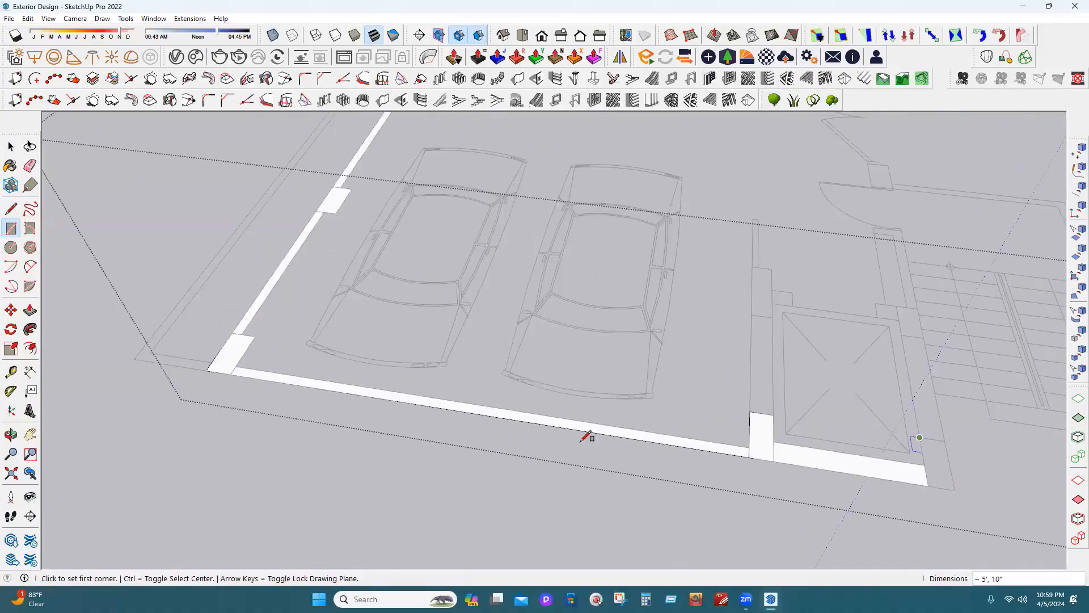
{"action": "scroll", "coordinate": [721, 449], "scroll_direction": "down", "scroll_amount": 3}
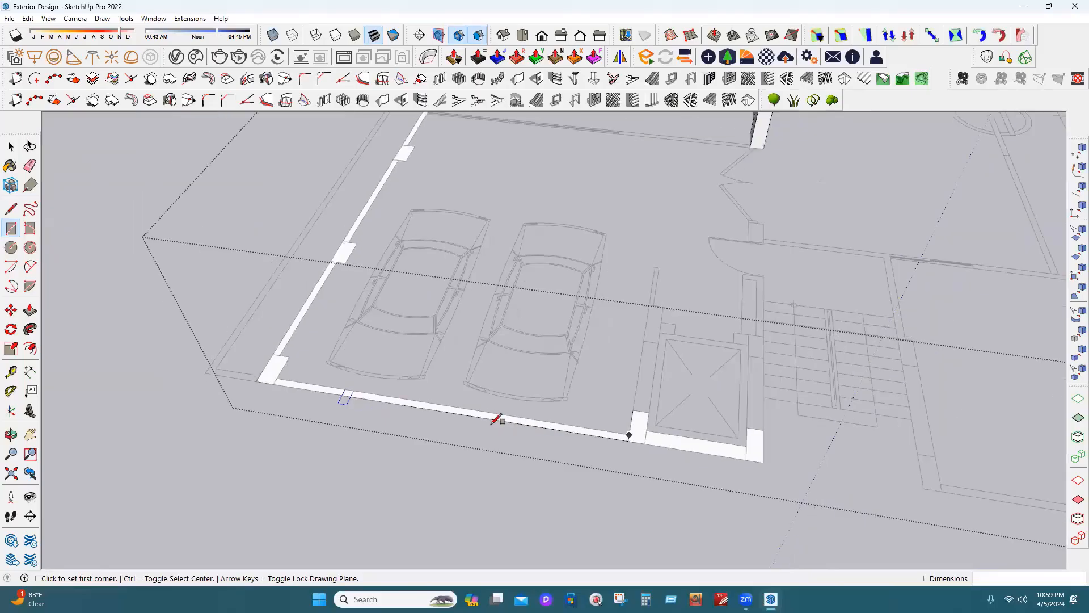
Trace the column beside the stairs, the 5" thick outer room wall about 13' 10" long, and its far corner column.
{"action": "scroll", "coordinate": [493, 412], "scroll_direction": "down", "scroll_amount": 6}
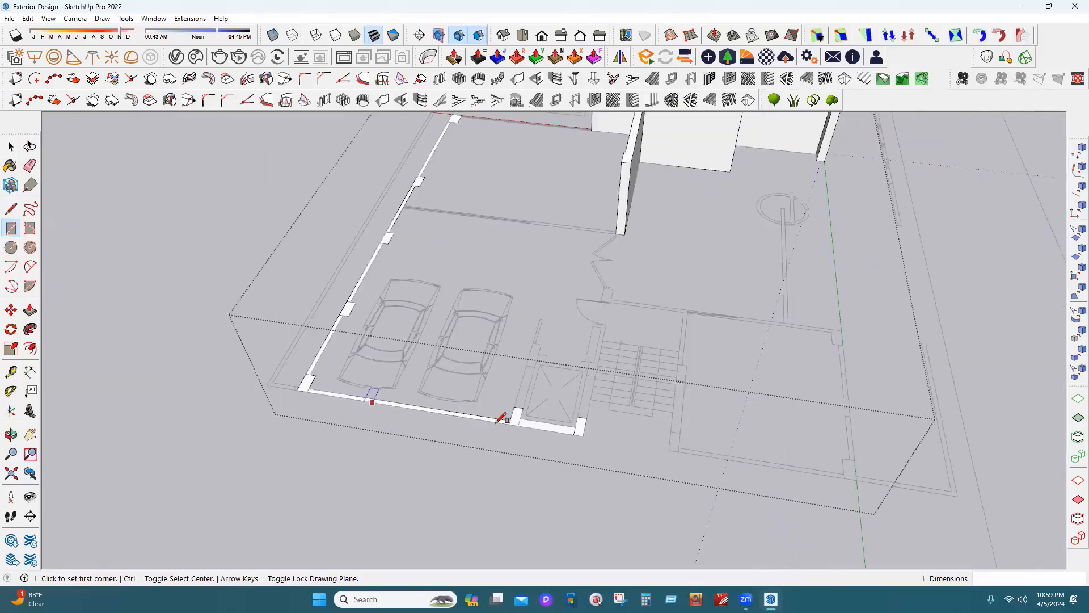
{"action": "scroll", "coordinate": [764, 446], "scroll_direction": "up", "scroll_amount": 2}
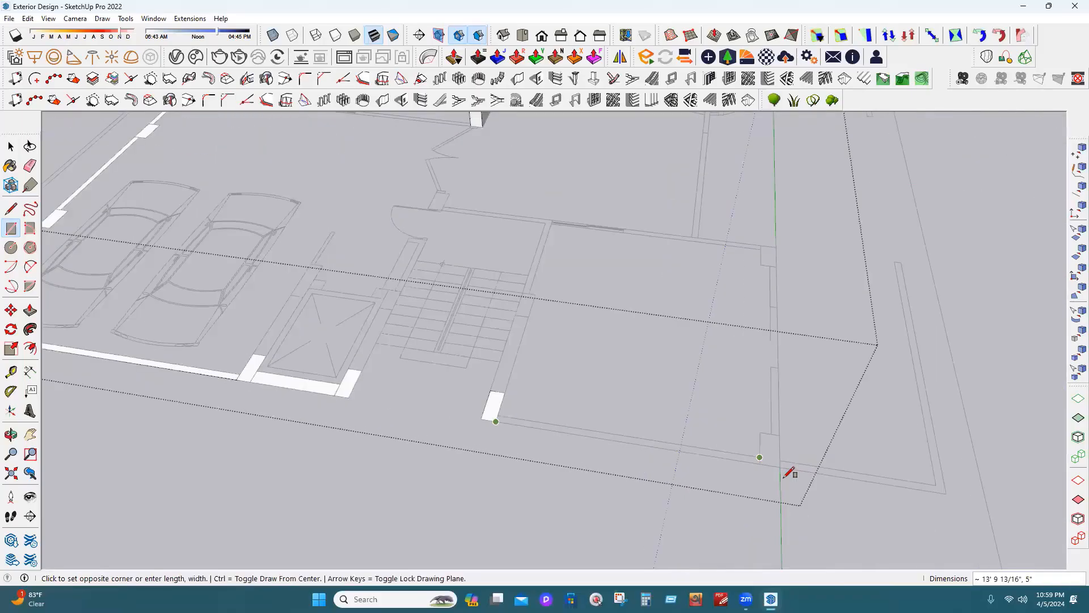
{"action": "left_click", "coordinate": [760, 458]}
{"action": "left_click", "coordinate": [759, 432]}
{"action": "left_click", "coordinate": [780, 466]}
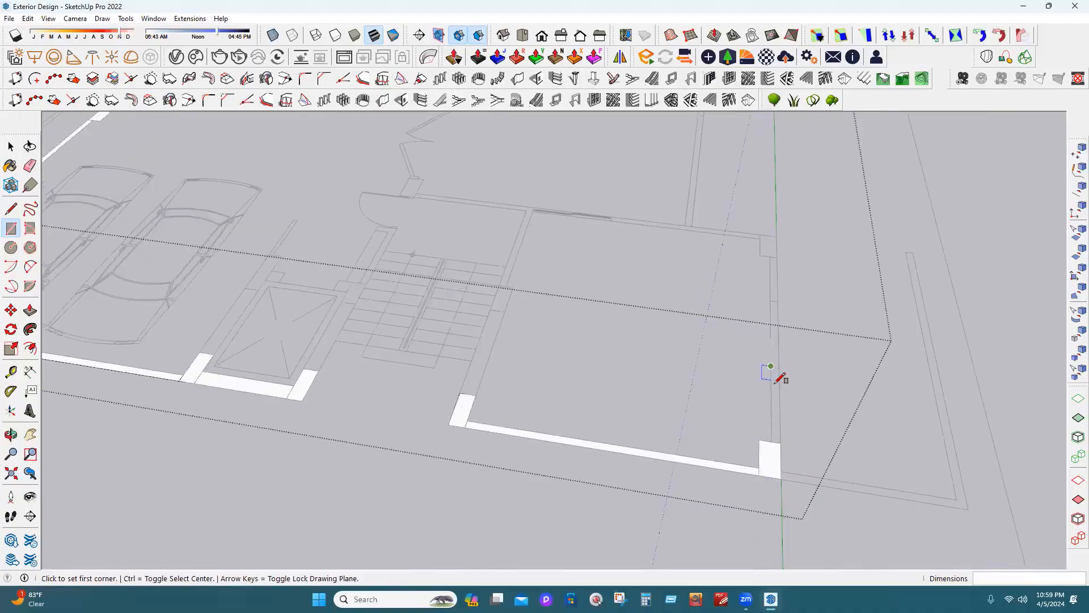
Trace the two short wall strips on either side of the opening in the room's end wall.
{"action": "left_click", "coordinate": [771, 376]}
{"action": "left_click", "coordinate": [775, 445]}
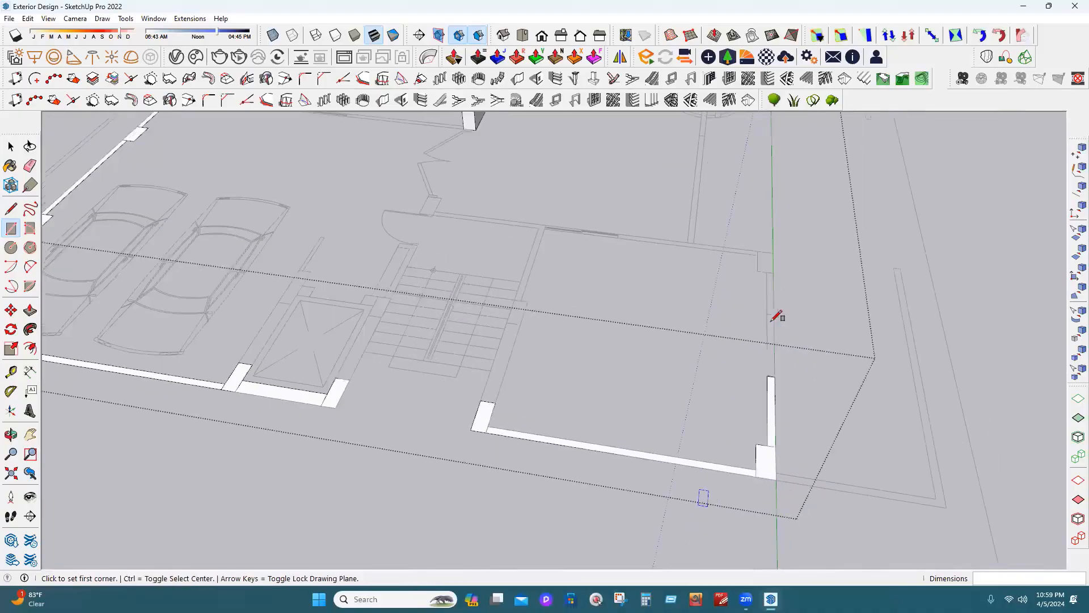
{"action": "scroll", "coordinate": [756, 343], "scroll_direction": "down", "scroll_amount": 2}
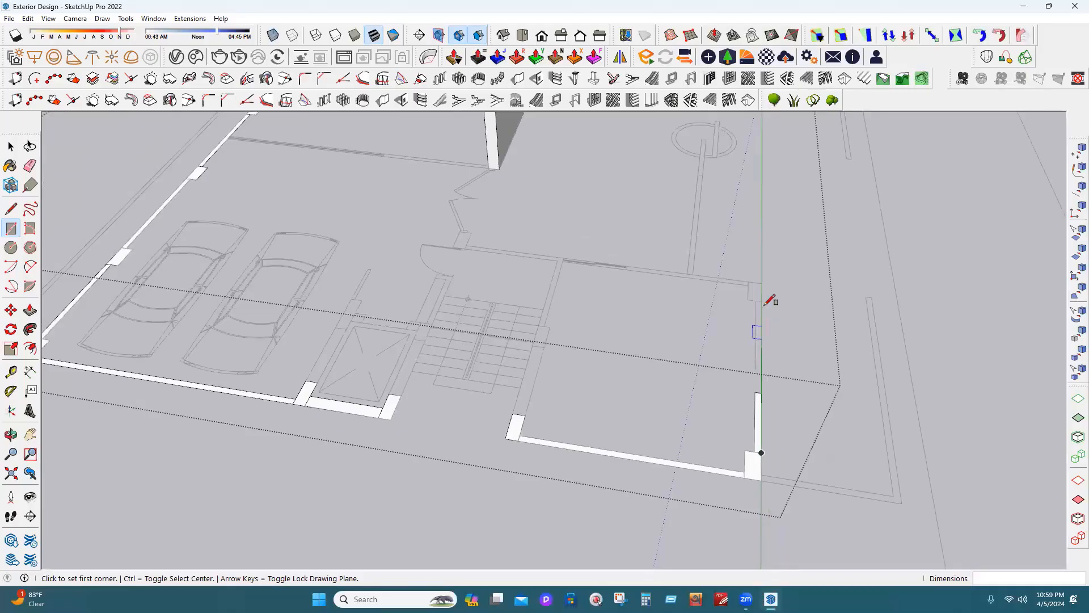
{"action": "scroll", "coordinate": [766, 303], "scroll_direction": "up", "scroll_amount": 2}
{"action": "left_click", "coordinate": [748, 345]}
{"action": "left_click", "coordinate": [757, 290]}
Trace the column at the room's inner corner and the wall strip running from it to the sliding-door opening.
{"action": "scroll", "coordinate": [755, 256], "scroll_direction": "up", "scroll_amount": 2}
{"action": "left_click", "coordinate": [723, 306]}
{"action": "left_click", "coordinate": [753, 269]}
{"action": "left_click", "coordinate": [753, 269]}
{"action": "scroll", "coordinate": [798, 499], "scroll_direction": "down", "scroll_amount": 2}
{"action": "scroll", "coordinate": [546, 291], "scroll_direction": "up", "scroll_amount": 3}
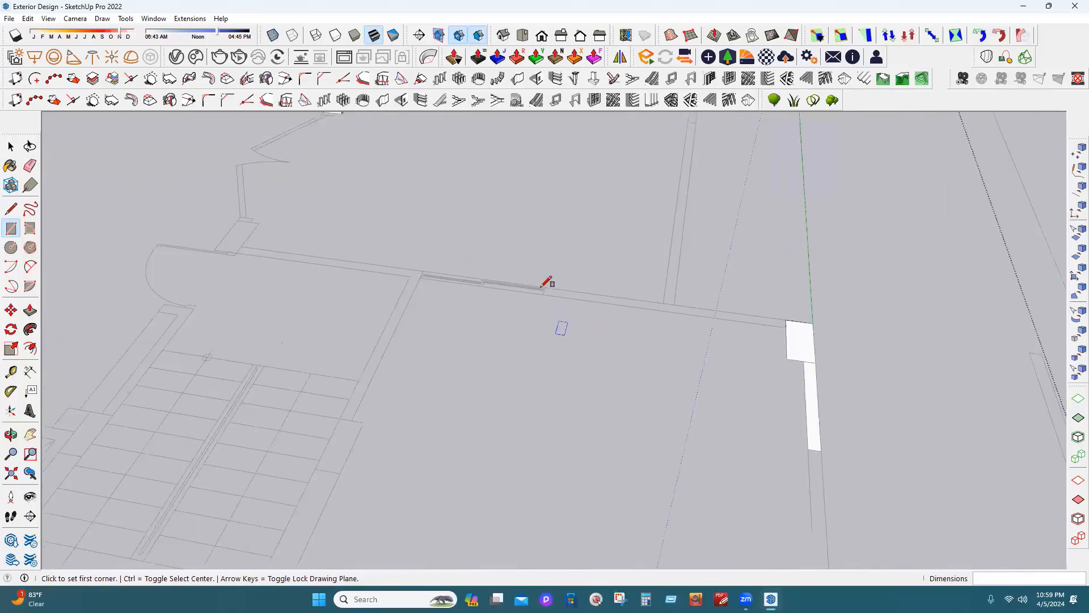
{"action": "left_click", "coordinate": [839, 318]}
{"action": "left_click", "coordinate": [837, 319]}
{"action": "scroll", "coordinate": [1055, 488], "scroll_direction": "down", "scroll_amount": 1}
{"action": "scroll", "coordinate": [750, 445], "scroll_direction": "down", "scroll_amount": 1}
{"action": "scroll", "coordinate": [749, 447], "scroll_direction": "down", "scroll_amount": 1}
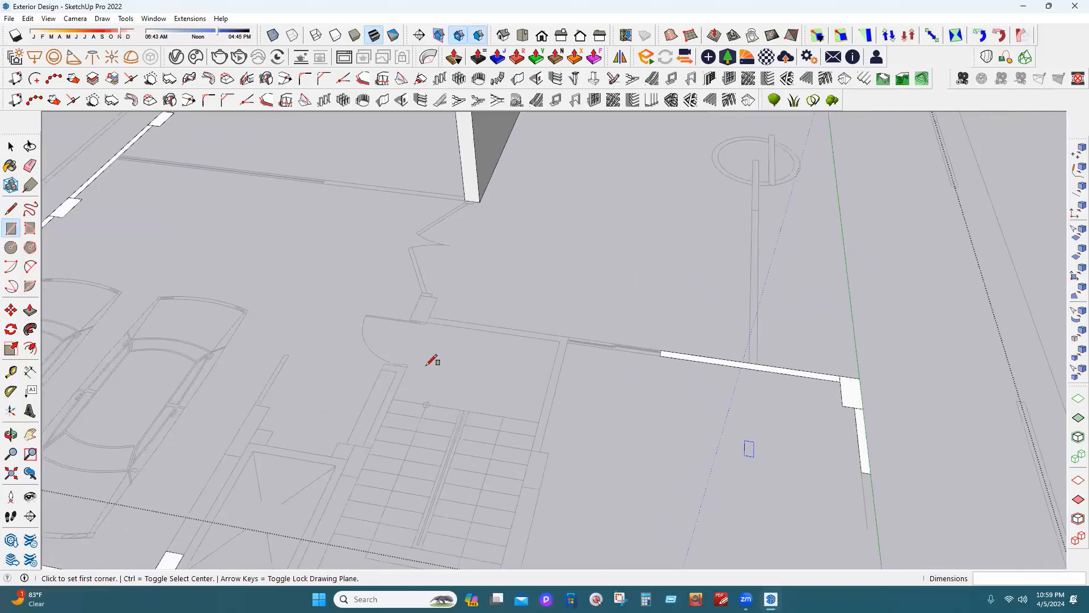
Trace the column beside the entrance door and the roughly 7' 7" long wall strip running from it to the stair-side wall.
{"action": "scroll", "coordinate": [437, 351], "scroll_direction": "up", "scroll_amount": 2}
{"action": "scroll", "coordinate": [432, 355], "scroll_direction": "up", "scroll_amount": 1}
{"action": "left_click", "coordinate": [431, 356]}
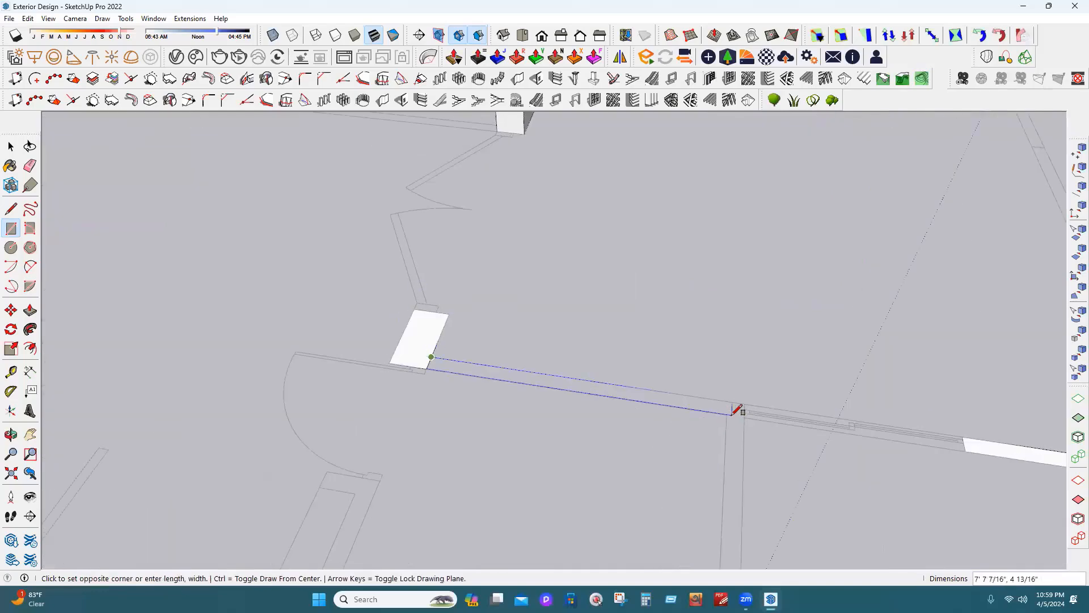
{"action": "left_click", "coordinate": [727, 414]}
{"action": "left_click", "coordinate": [727, 415]}
{"action": "scroll", "coordinate": [738, 318], "scroll_direction": "down", "scroll_amount": 2}
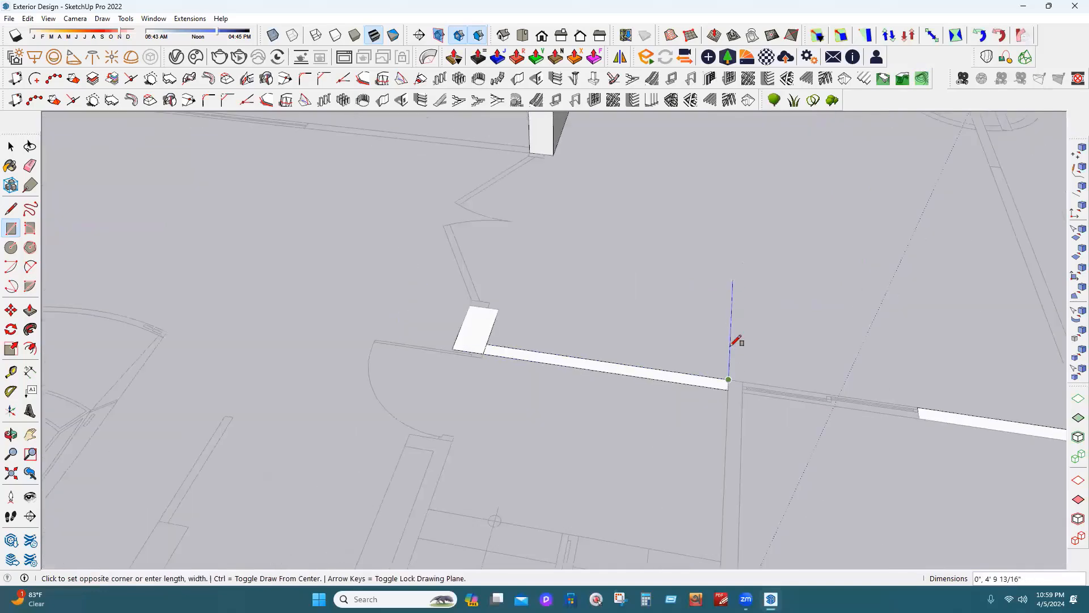
Trace the footprint of the wall between the stairs and the room, starting from the hall wall's end.
{"action": "scroll", "coordinate": [736, 421], "scroll_direction": "down", "scroll_amount": 4}
{"action": "scroll", "coordinate": [733, 409], "scroll_direction": "up", "scroll_amount": 2}
{"action": "left_click", "coordinate": [733, 415]}
Erase the dividing edges where the hall wall meets the stair-side wall and the entrance column.
{"action": "left_click", "coordinate": [30, 167]}
{"action": "scroll", "coordinate": [794, 304], "scroll_direction": "up", "scroll_amount": 4}
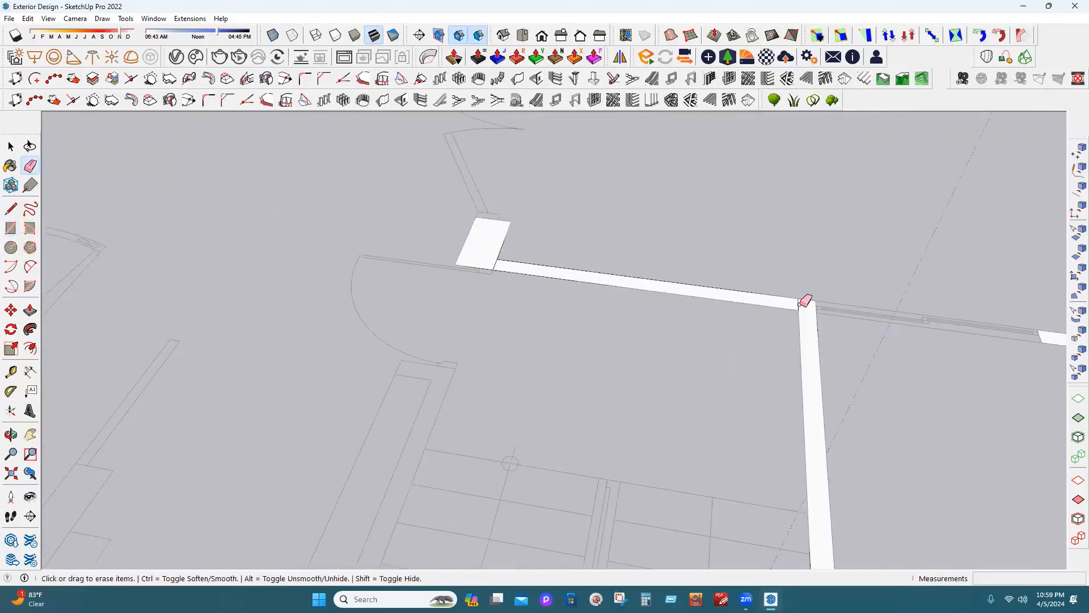
{"action": "scroll", "coordinate": [511, 270], "scroll_direction": "up", "scroll_amount": 2}
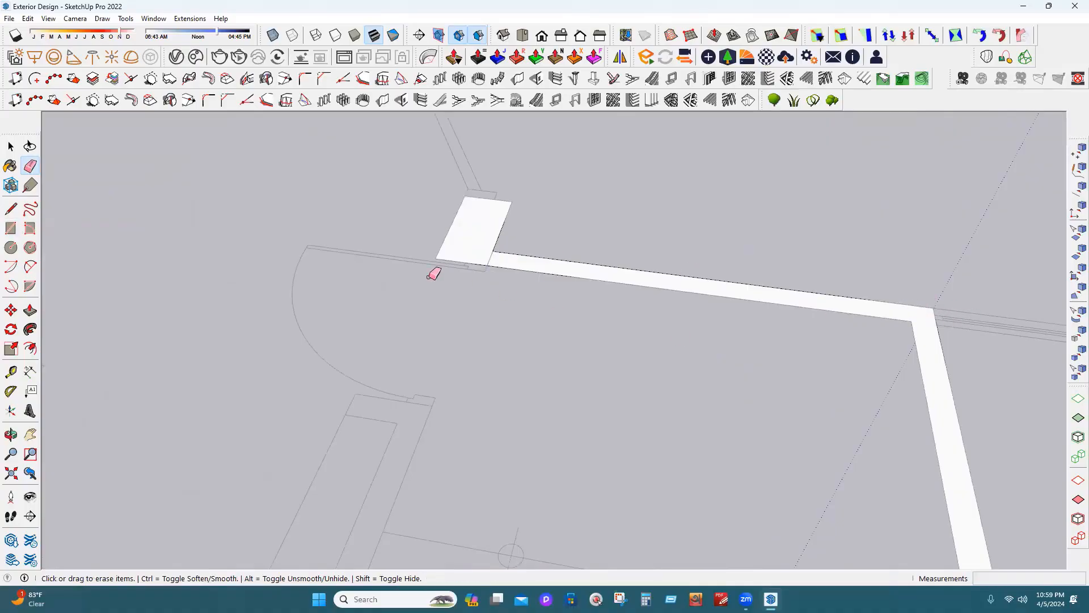
{"action": "scroll", "coordinate": [434, 274], "scroll_direction": "down", "scroll_amount": 5}
{"action": "scroll", "coordinate": [967, 296], "scroll_direction": "up", "scroll_amount": 2}
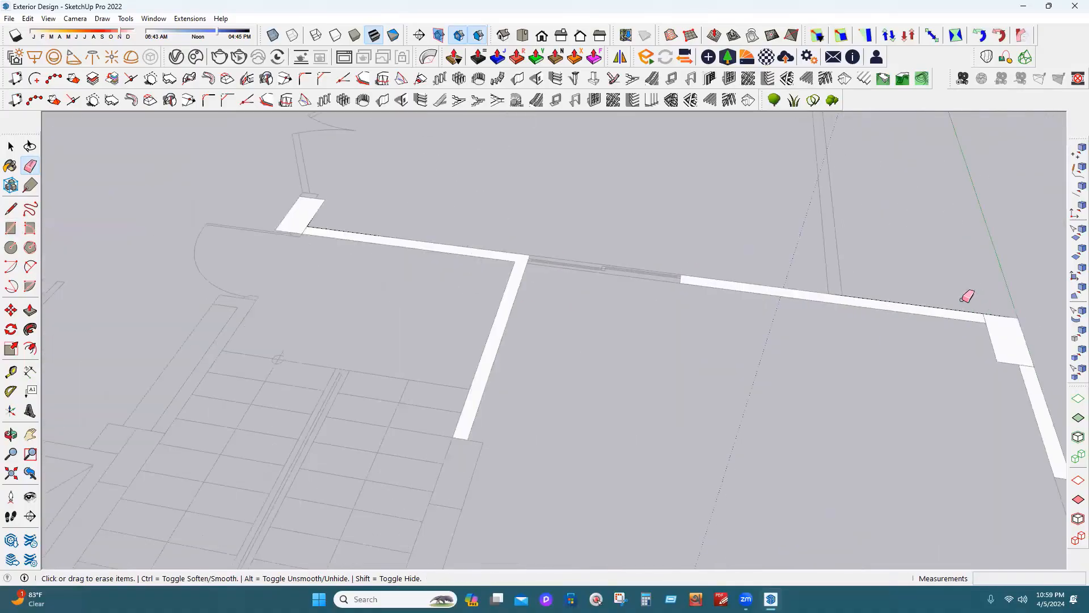
Erase the edges dividing the room's corner columns and stair-side column from the adjoining wall strips.
{"action": "scroll", "coordinate": [967, 296], "scroll_direction": "up", "scroll_amount": 3}
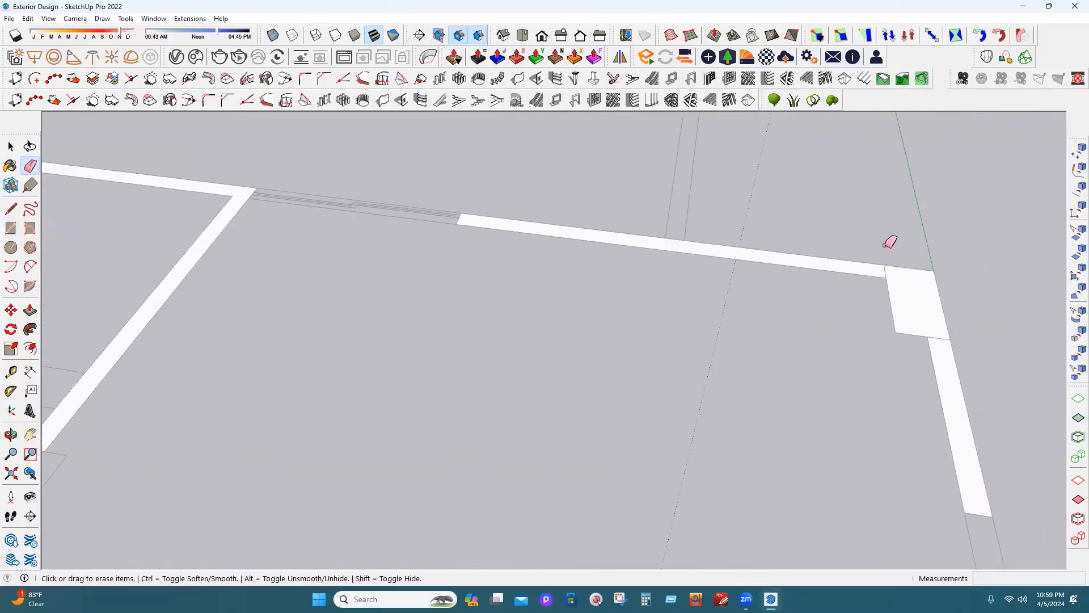
{"action": "scroll", "coordinate": [888, 244], "scroll_direction": "down", "scroll_amount": 5}
{"action": "scroll", "coordinate": [922, 420], "scroll_direction": "down", "scroll_amount": 3}
{"action": "scroll", "coordinate": [567, 377], "scroll_direction": "up", "scroll_amount": 4}
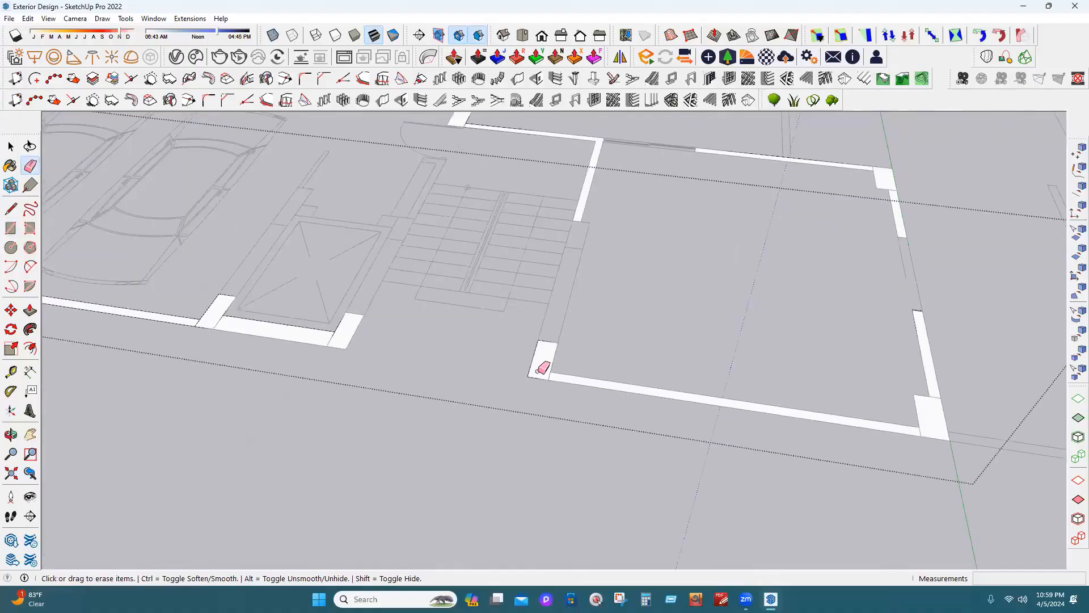
{"action": "scroll", "coordinate": [551, 370], "scroll_direction": "up", "scroll_amount": 1}
Erase the edges dividing the two lift columns from the rear wall strips beside them.
{"action": "scroll", "coordinate": [380, 309], "scroll_direction": "down", "scroll_amount": 6}
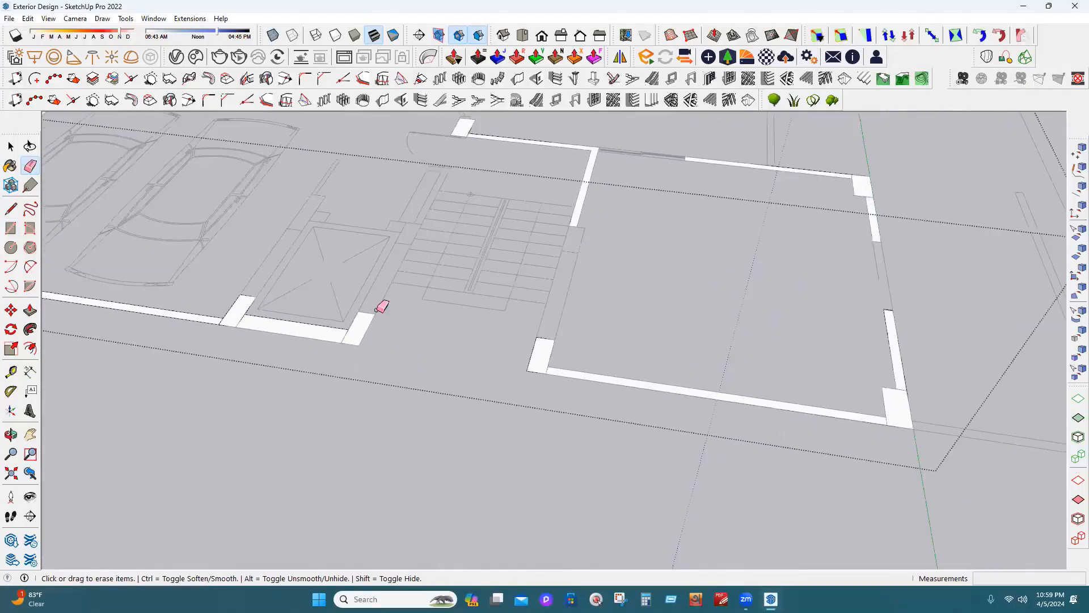
{"action": "scroll", "coordinate": [499, 380], "scroll_direction": "up", "scroll_amount": 3}
{"action": "scroll", "coordinate": [805, 418], "scroll_direction": "up", "scroll_amount": 5}
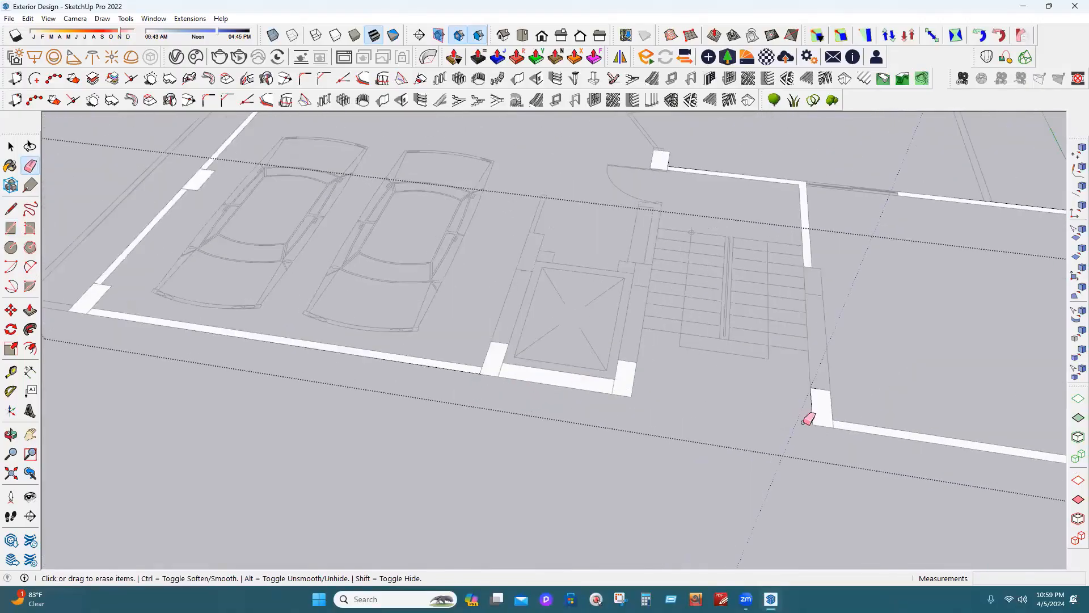
{"action": "scroll", "coordinate": [452, 364], "scroll_direction": "down", "scroll_amount": 6}
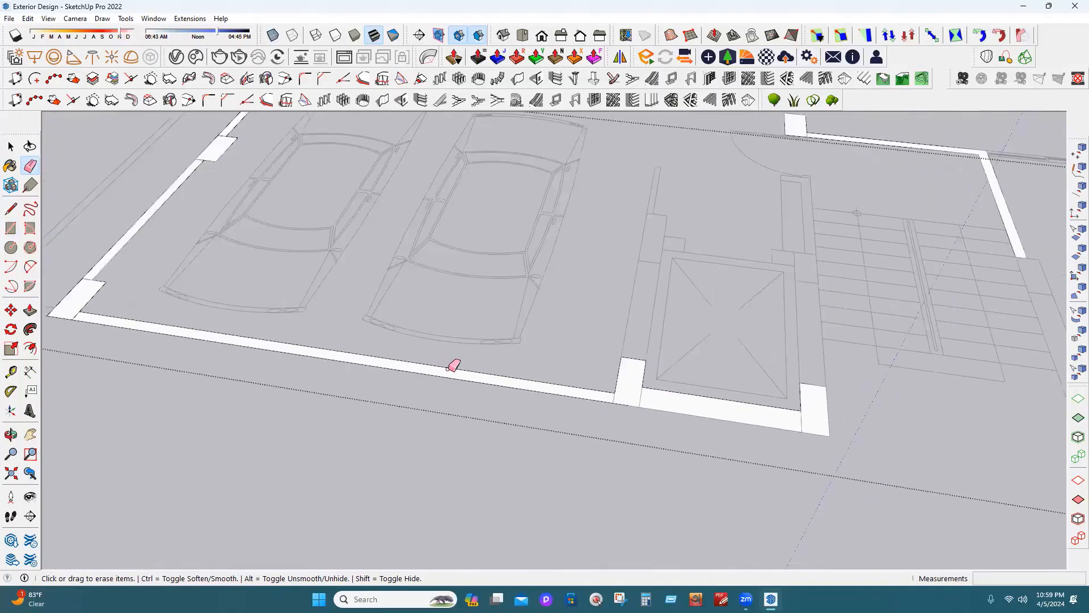
{"action": "scroll", "coordinate": [502, 373], "scroll_direction": "up", "scroll_amount": 2}
{"action": "scroll", "coordinate": [474, 361], "scroll_direction": "up", "scroll_amount": 4}
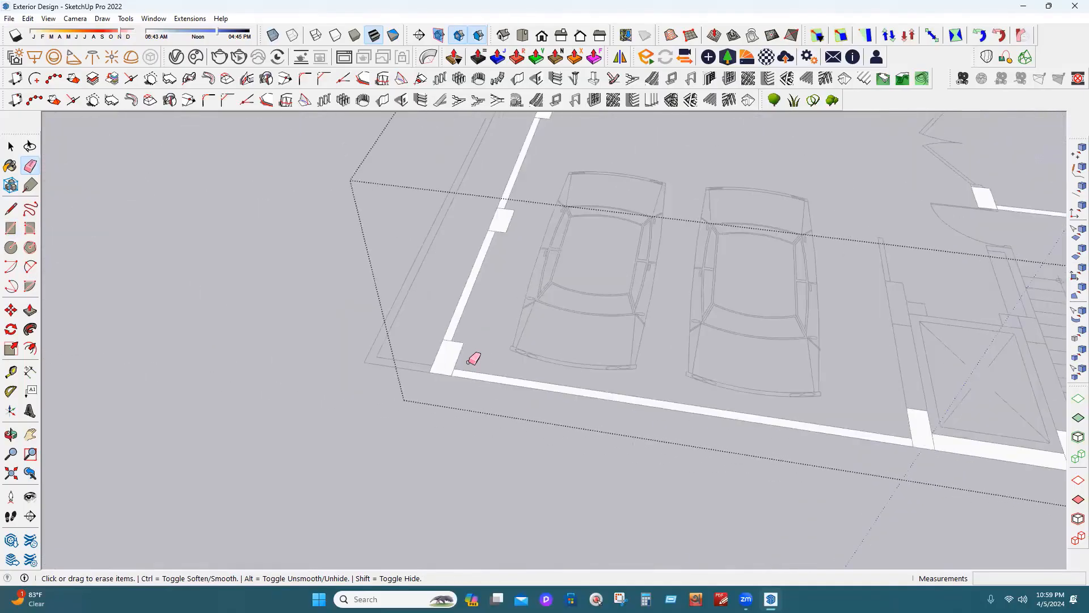
Erase the edges dividing the garage side wall's strips from its columns, working from the rear corner to the front corner.
{"action": "scroll", "coordinate": [572, 309], "scroll_direction": "down", "scroll_amount": 2}
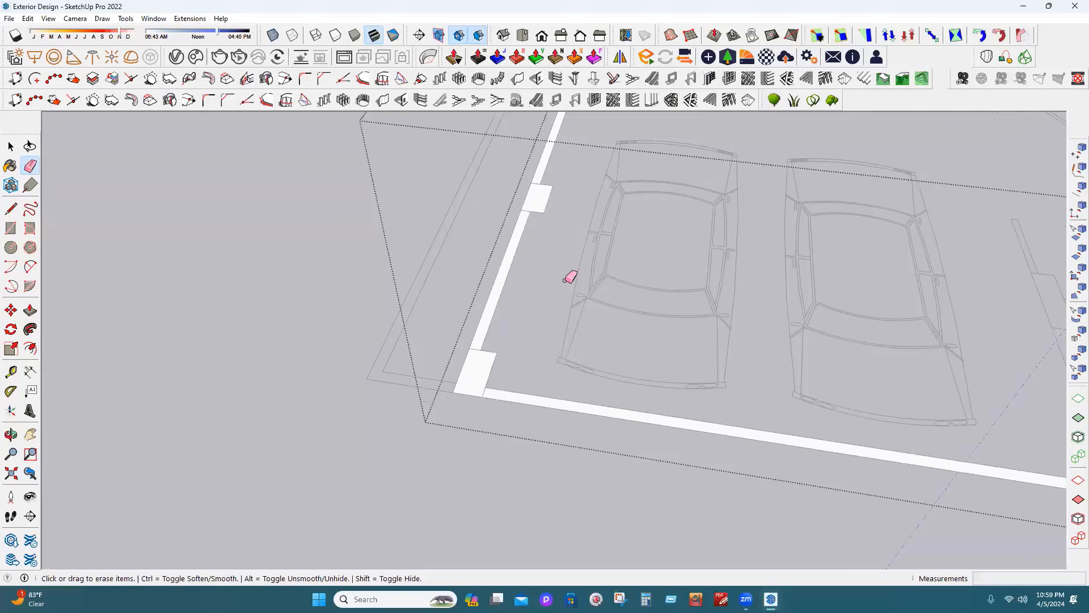
{"action": "scroll", "coordinate": [569, 275], "scroll_direction": "up", "scroll_amount": 3}
{"action": "scroll", "coordinate": [571, 238], "scroll_direction": "down", "scroll_amount": 4}
{"action": "scroll", "coordinate": [579, 272], "scroll_direction": "up", "scroll_amount": 4}
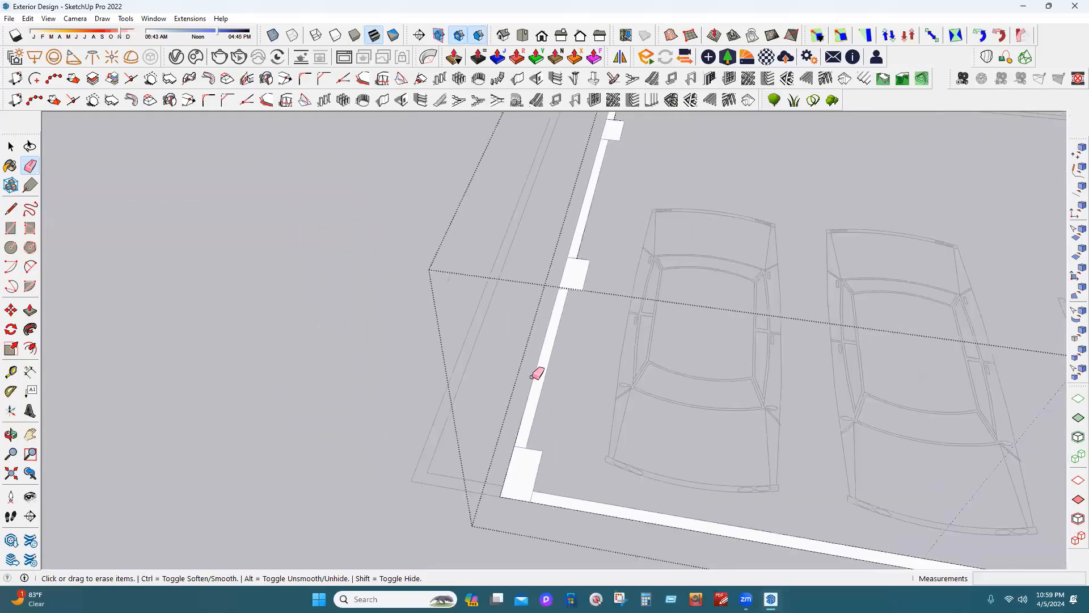
{"action": "scroll", "coordinate": [570, 238], "scroll_direction": "down", "scroll_amount": 3}
{"action": "scroll", "coordinate": [562, 256], "scroll_direction": "down", "scroll_amount": 3}
{"action": "scroll", "coordinate": [562, 270], "scroll_direction": "up", "scroll_amount": 5}
{"action": "scroll", "coordinate": [575, 275], "scroll_direction": "down", "scroll_amount": 4}
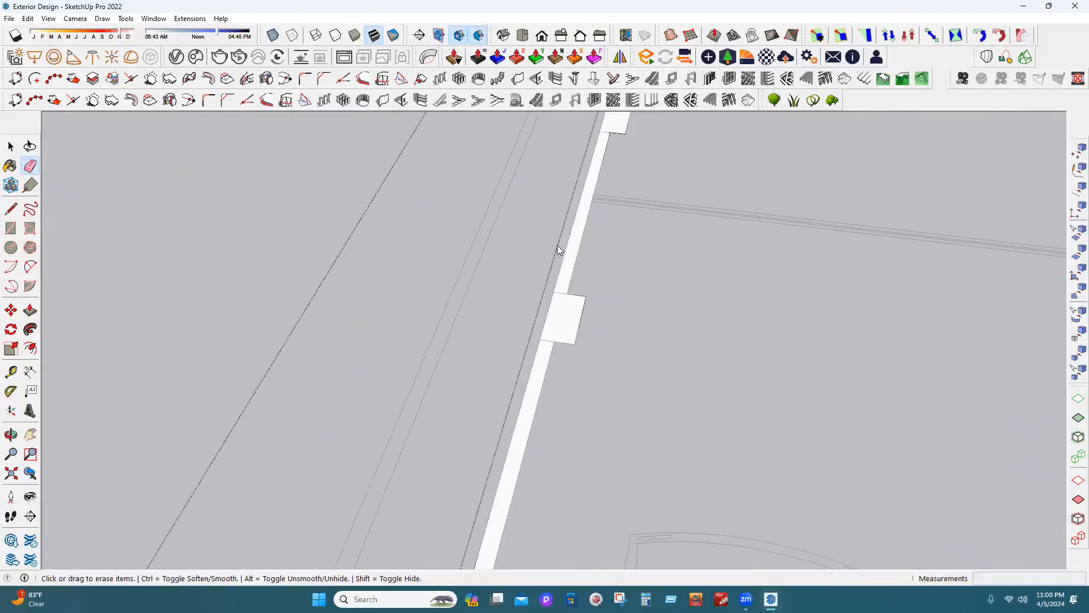
{"action": "scroll", "coordinate": [573, 266], "scroll_direction": "up", "scroll_amount": 2}
{"action": "scroll", "coordinate": [584, 241], "scroll_direction": "up", "scroll_amount": 3}
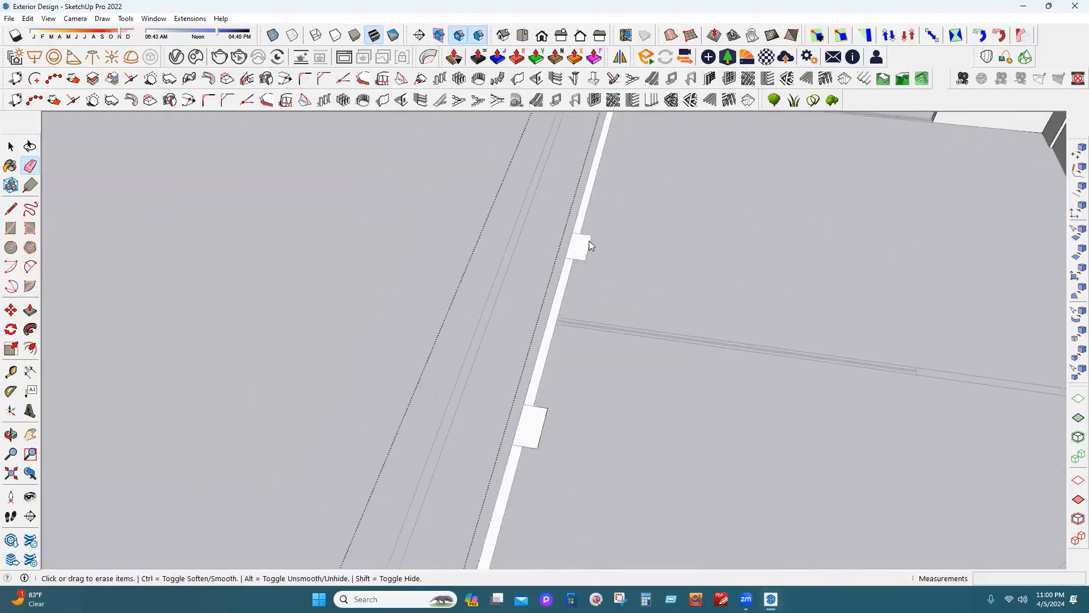
{"action": "scroll", "coordinate": [620, 140], "scroll_direction": "down", "scroll_amount": 4}
{"action": "scroll", "coordinate": [610, 164], "scroll_direction": "up", "scroll_amount": 4}
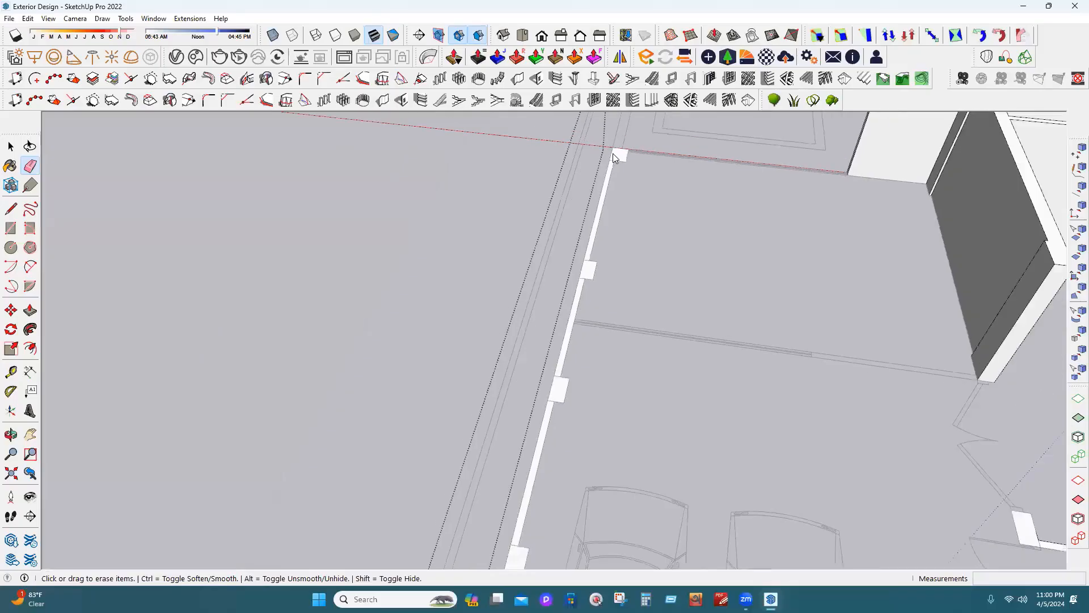
Extrude the merged garage side wall and lift-side rear wall footprint 9' 6", matching the height of the standing walls.
{"action": "scroll", "coordinate": [520, 198], "scroll_direction": "down", "scroll_amount": 2}
{"action": "scroll", "coordinate": [619, 164], "scroll_direction": "down", "scroll_amount": 6}
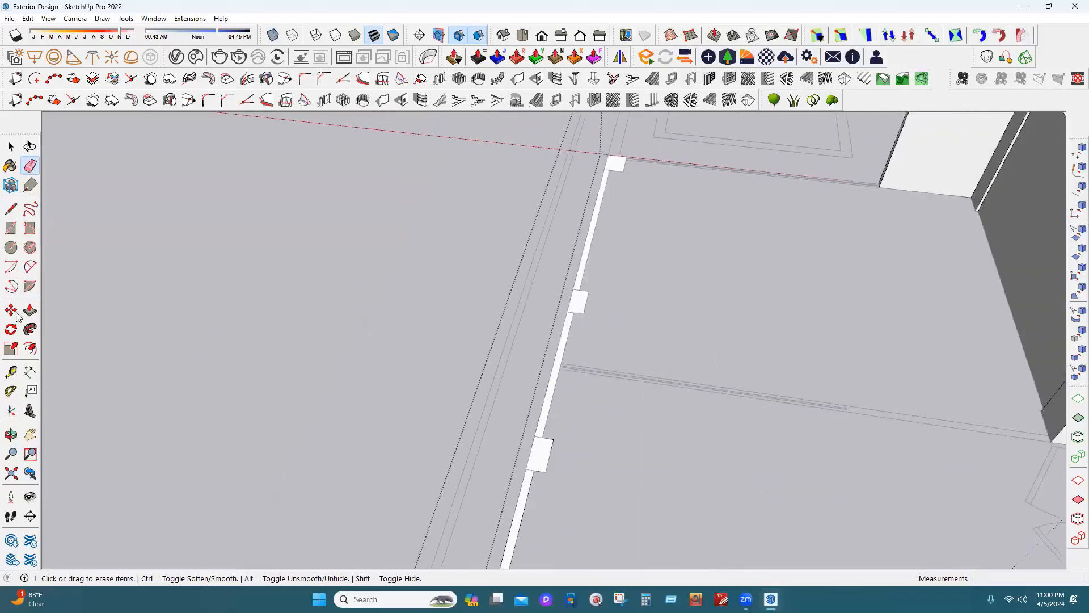
{"action": "scroll", "coordinate": [497, 423], "scroll_direction": "down", "scroll_amount": 4}
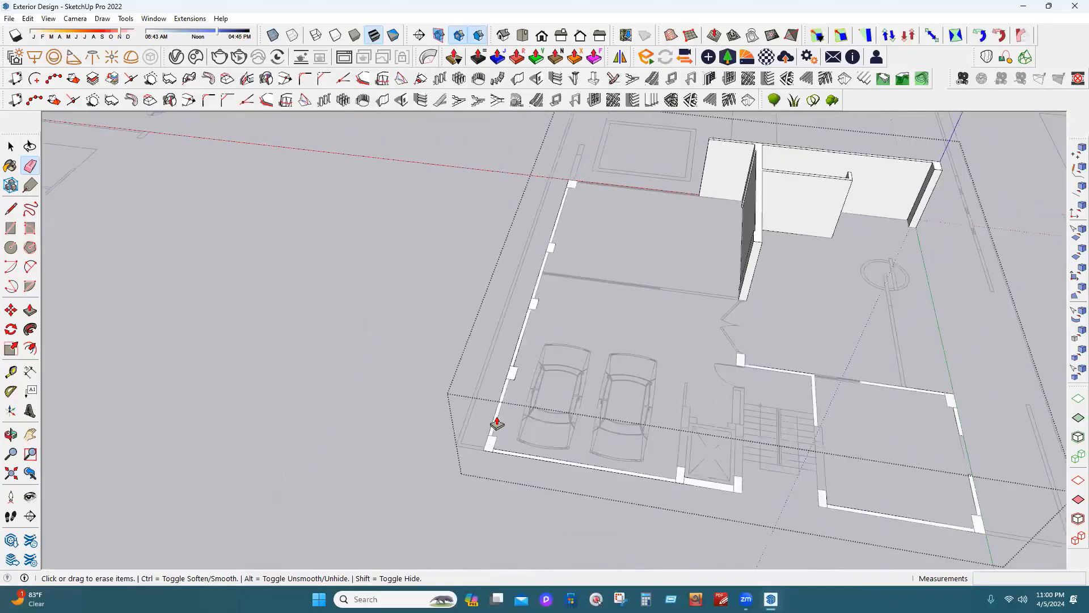
{"action": "key", "text": "p"}
{"action": "double_click", "coordinate": [499, 420]}
{"action": "key", "text": "ctrl+z"}
{"action": "left_click", "coordinate": [499, 419]}
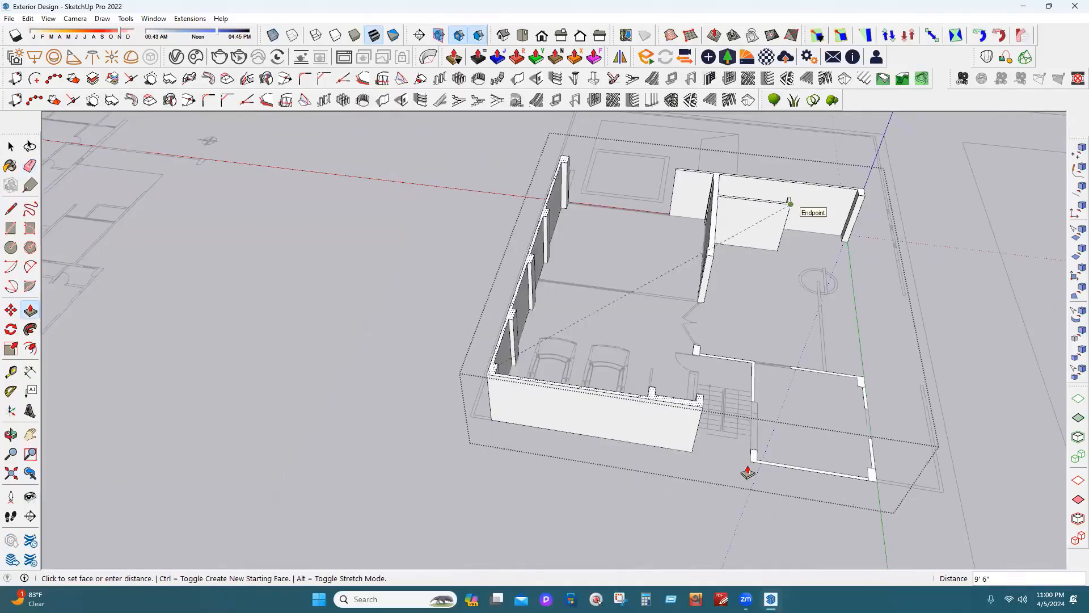
Extrude the room's rear corner wall and the hall-side and stair-side wall footprints to the same 9' 6" height.
{"action": "key", "text": "Escape"}
{"action": "left_click", "coordinate": [753, 460]}
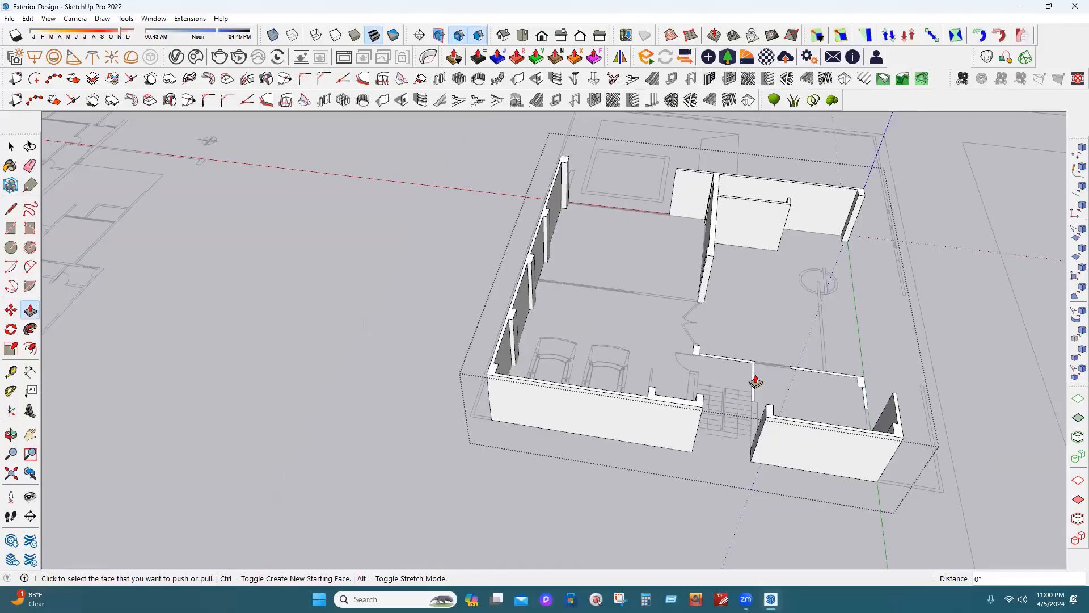
{"action": "left_click", "coordinate": [860, 385]}
Leave the wall group and examine the extruded ground-floor walls and the boundary outline from several sides.
{"action": "middle_click_drag", "start_coordinate": [834, 385], "coordinate": [730, 408]}
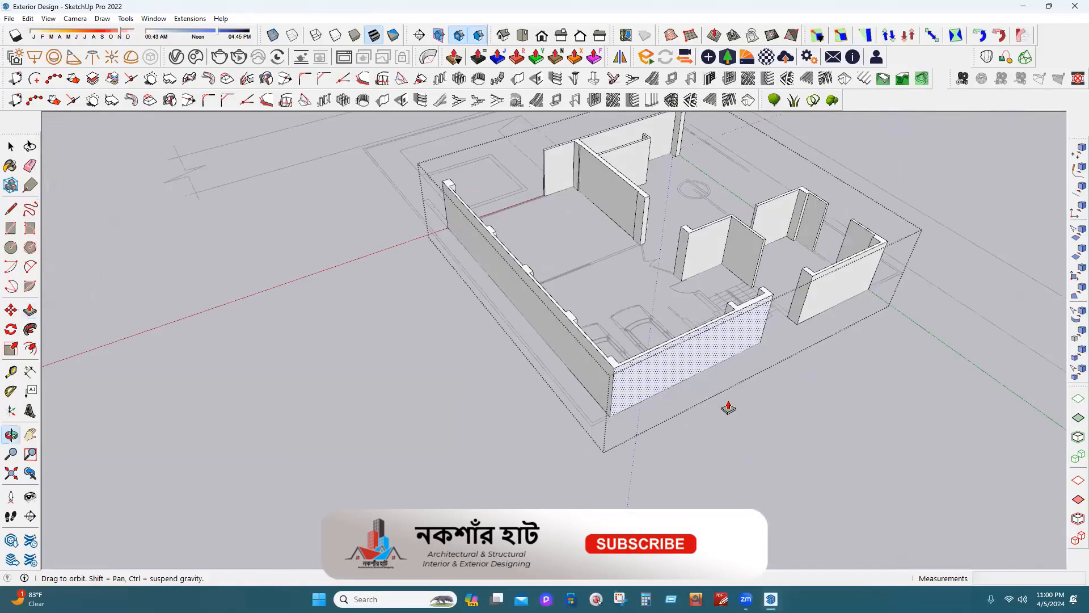
{"action": "key", "text": "p"}
{"action": "middle_click_drag", "start_coordinate": [656, 250], "coordinate": [292, 374]}
{"action": "key", "text": "space"}
{"action": "scroll", "coordinate": [292, 374], "scroll_direction": "down", "scroll_amount": 2}
{"action": "middle_click_drag", "start_coordinate": [658, 372], "coordinate": [579, 314]}
{"action": "scroll", "coordinate": [579, 313], "scroll_direction": "up", "scroll_amount": 4}
{"action": "scroll", "coordinate": [501, 313], "scroll_direction": "down", "scroll_amount": 1}
{"action": "scroll", "coordinate": [501, 314], "scroll_direction": "down", "scroll_amount": 2}
{"action": "middle_click_drag", "start_coordinate": [649, 332], "coordinate": [625, 305]}
{"action": "middle_click_drag", "start_coordinate": [681, 260], "coordinate": [371, 339]}
{"action": "scroll", "coordinate": [322, 371], "scroll_direction": "down", "scroll_amount": 2}
{"action": "middle_click_drag", "start_coordinate": [322, 370], "coordinate": [664, 419]}
{"action": "scroll", "coordinate": [329, 363], "scroll_direction": "up", "scroll_amount": 4}
{"action": "left_click", "coordinate": [17, 250]}
{"action": "mouse_move", "coordinate": [636, 363]}
{"action": "middle_mouse_down"}
{"action": "mouse_move", "coordinate": [664, 355]}
{"action": "mouse_move", "coordinate": [675, 325]}
{"action": "middle_mouse_up"}
{"action": "key", "text": "r"}
{"action": "left_click", "coordinate": [674, 346]}
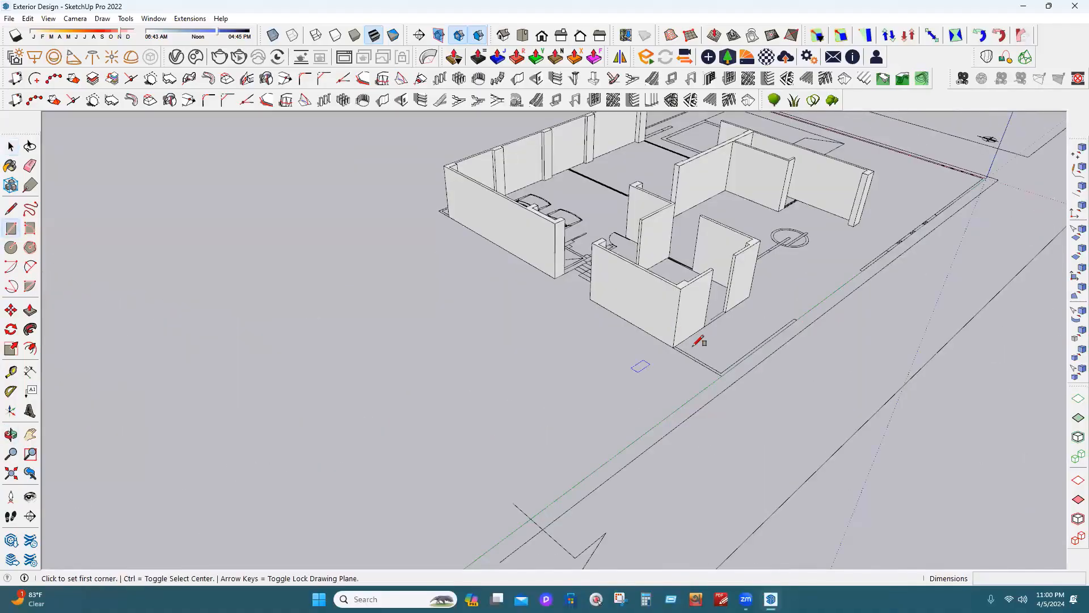
{"action": "scroll", "coordinate": [680, 349], "scroll_direction": "up", "scroll_amount": 5}
{"action": "left_click", "coordinate": [839, 420]}
{"action": "left_click", "coordinate": [833, 426]}
{"action": "scroll", "coordinate": [437, 454], "scroll_direction": "down", "scroll_amount": 3}
{"action": "scroll", "coordinate": [840, 301], "scroll_direction": "up", "scroll_amount": 3}
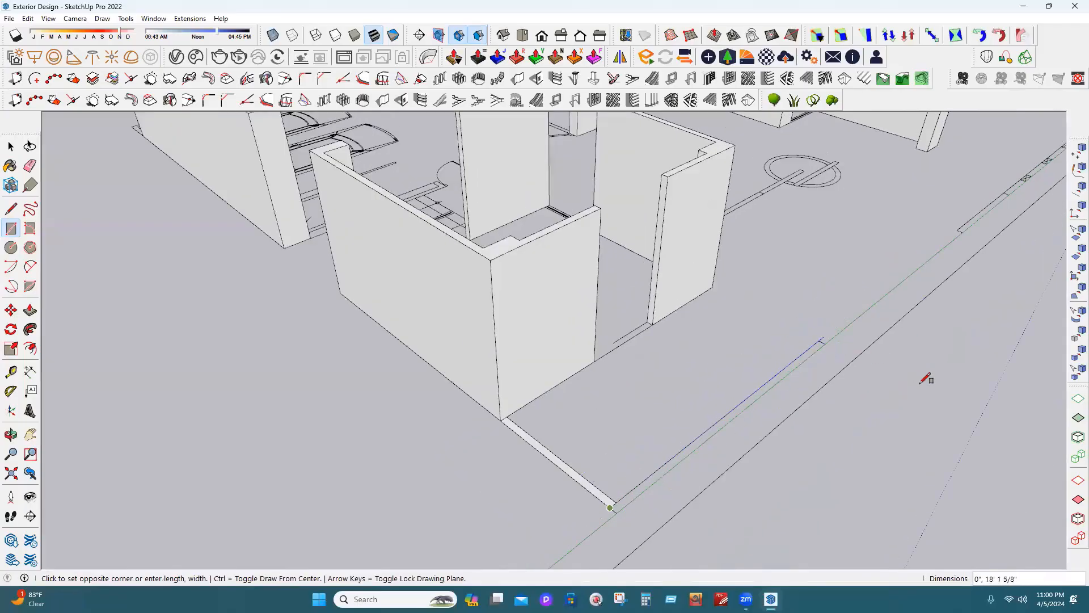
{"action": "left_click", "coordinate": [824, 344]}
{"action": "scroll", "coordinate": [698, 243], "scroll_direction": "down", "scroll_amount": 5}
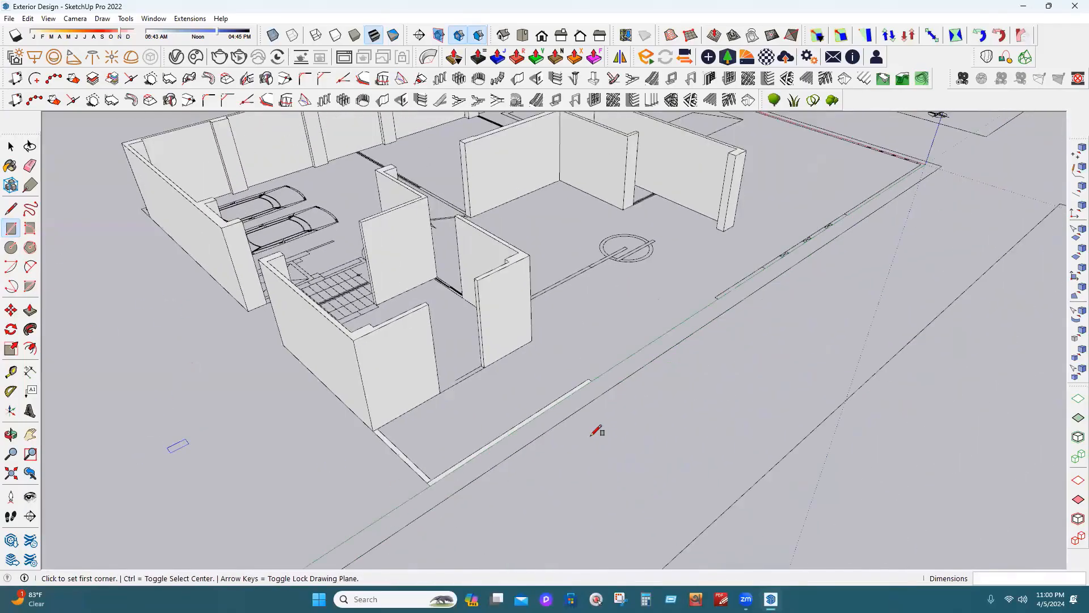
{"action": "scroll", "coordinate": [505, 443], "scroll_direction": "down", "scroll_amount": 1}
{"action": "scroll", "coordinate": [504, 449], "scroll_direction": "up", "scroll_amount": 4}
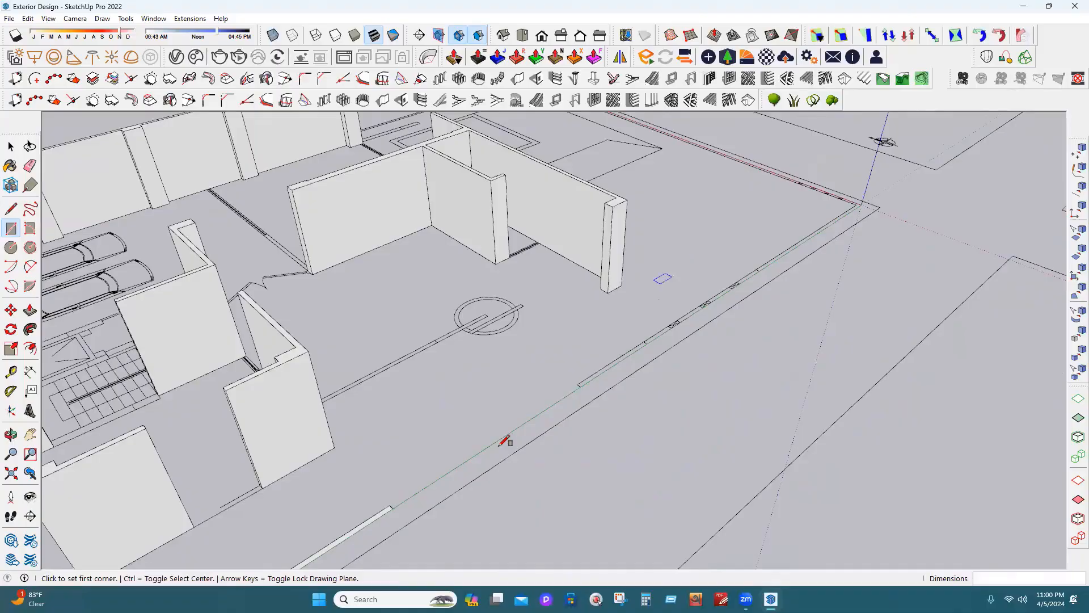
{"action": "scroll", "coordinate": [654, 353], "scroll_direction": "up", "scroll_amount": 3}
{"action": "left_click", "coordinate": [498, 450]}
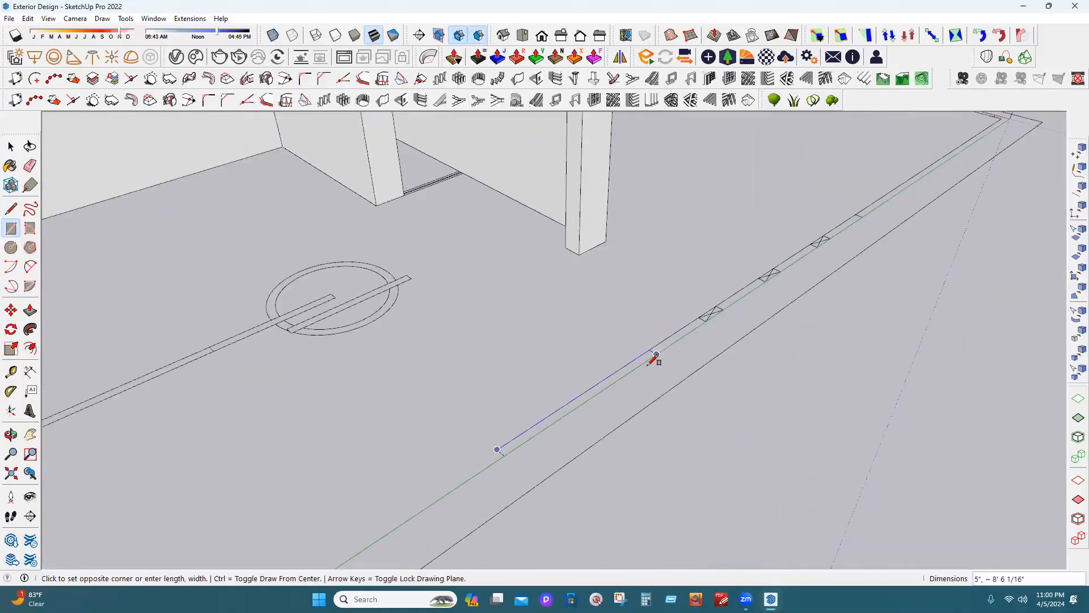
{"action": "left_click", "coordinate": [657, 355]}
{"action": "scroll", "coordinate": [658, 352], "scroll_direction": "up", "scroll_amount": 2}
{"action": "left_click", "coordinate": [634, 372]}
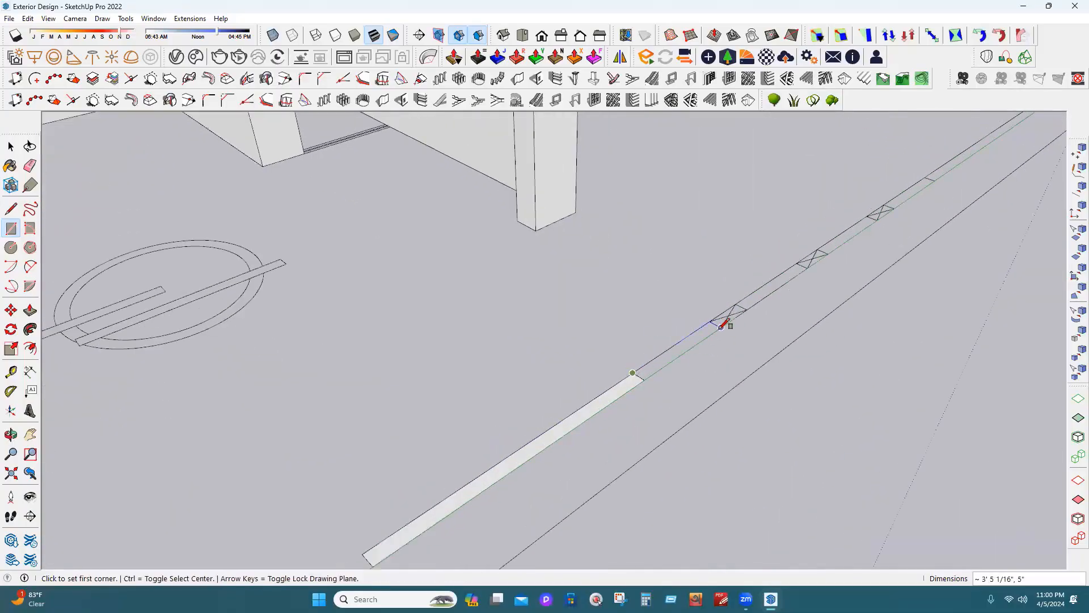
{"action": "left_click", "coordinate": [721, 327]}
{"action": "left_click", "coordinate": [735, 304]}
{"action": "left_click", "coordinate": [812, 265]}
{"action": "scroll", "coordinate": [738, 284], "scroll_direction": "up", "scroll_amount": 4}
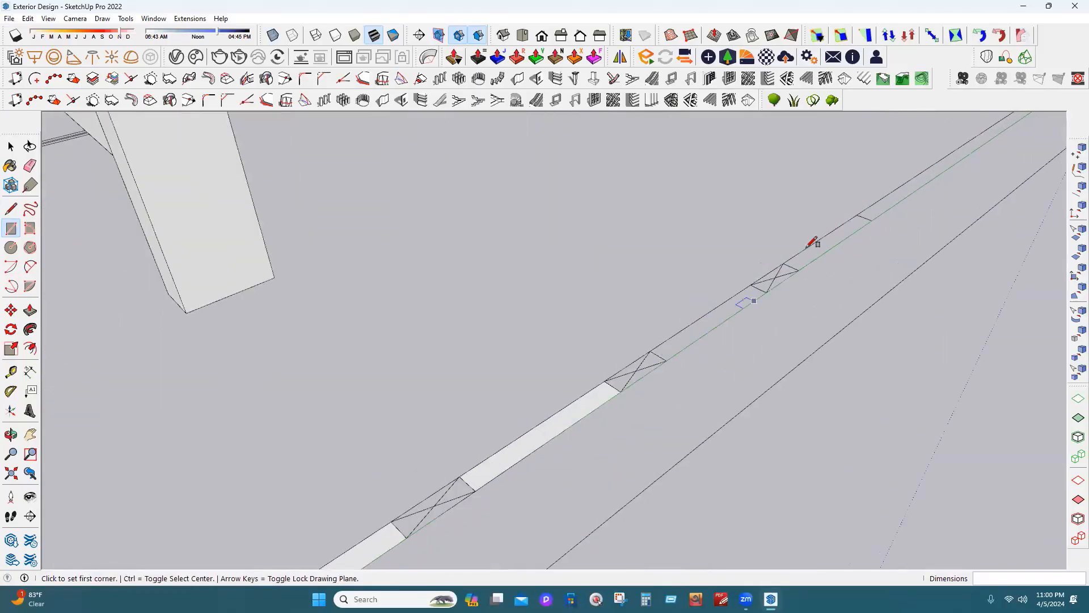
{"action": "scroll", "coordinate": [761, 338], "scroll_direction": "down", "scroll_amount": 8}
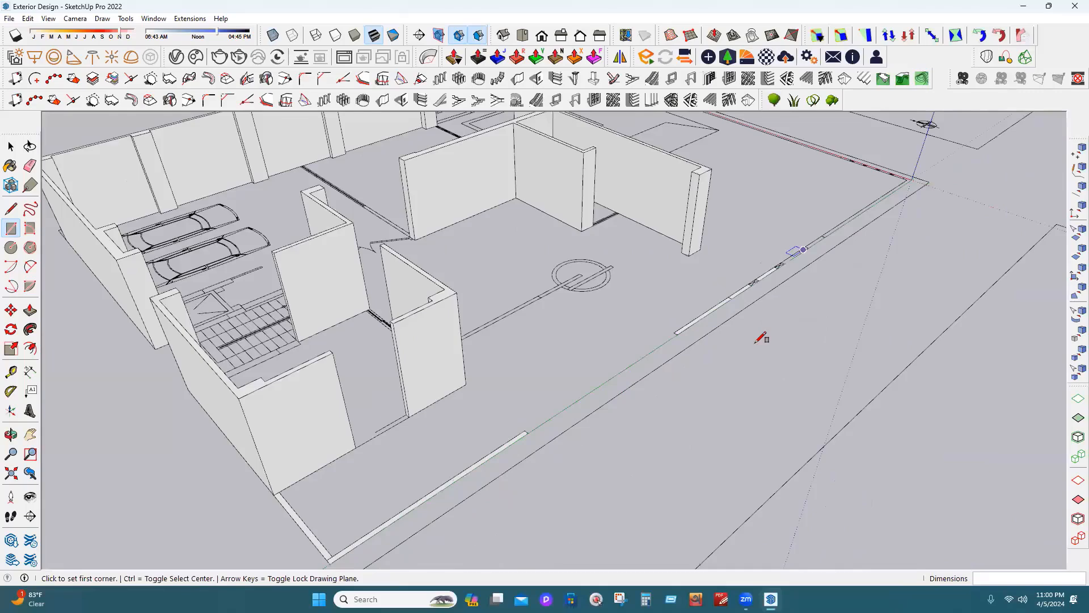
{"action": "scroll", "coordinate": [761, 339], "scroll_direction": "down", "scroll_amount": 4}
{"action": "scroll", "coordinate": [527, 365], "scroll_direction": "up", "scroll_amount": 3}
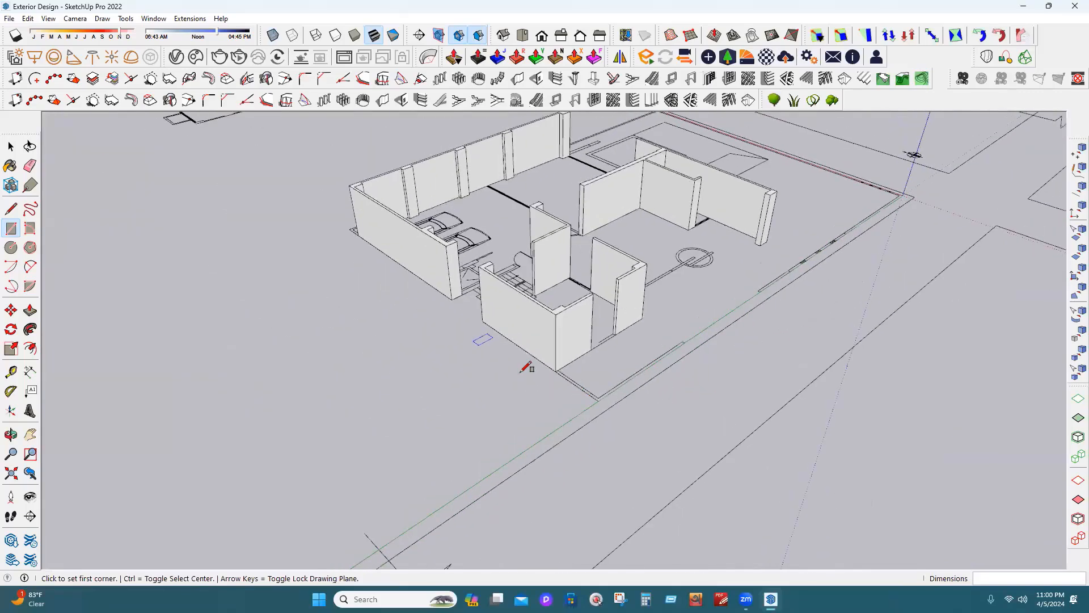
{"action": "scroll", "coordinate": [646, 444], "scroll_direction": "up", "scroll_amount": 5}
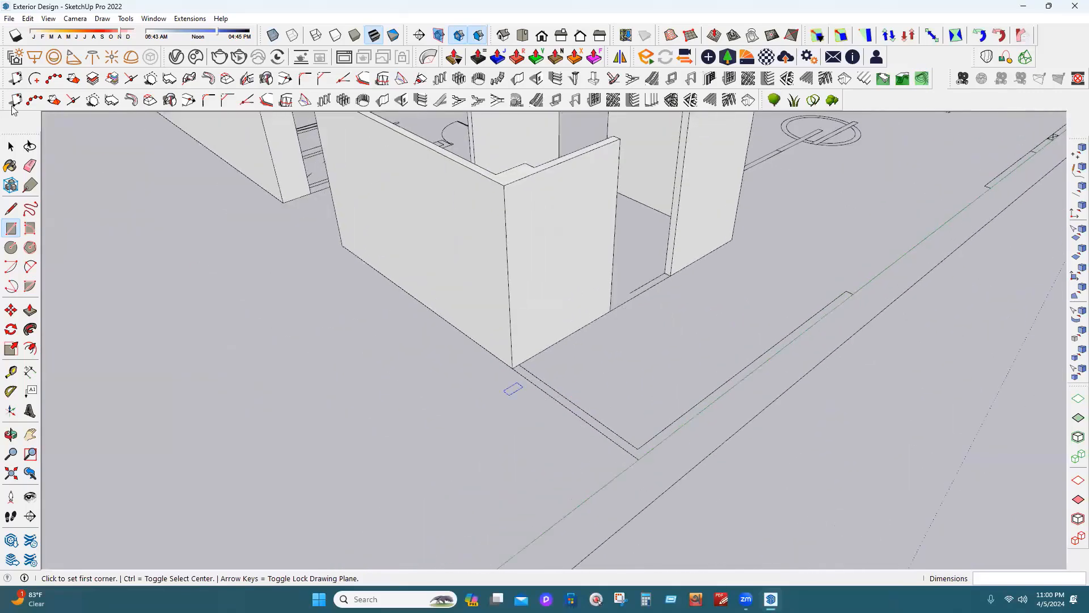
Trace the short boundary wall strip running outward from the room's outer rear corner as a rectangle.
{"action": "left_click", "coordinate": [573, 380]}
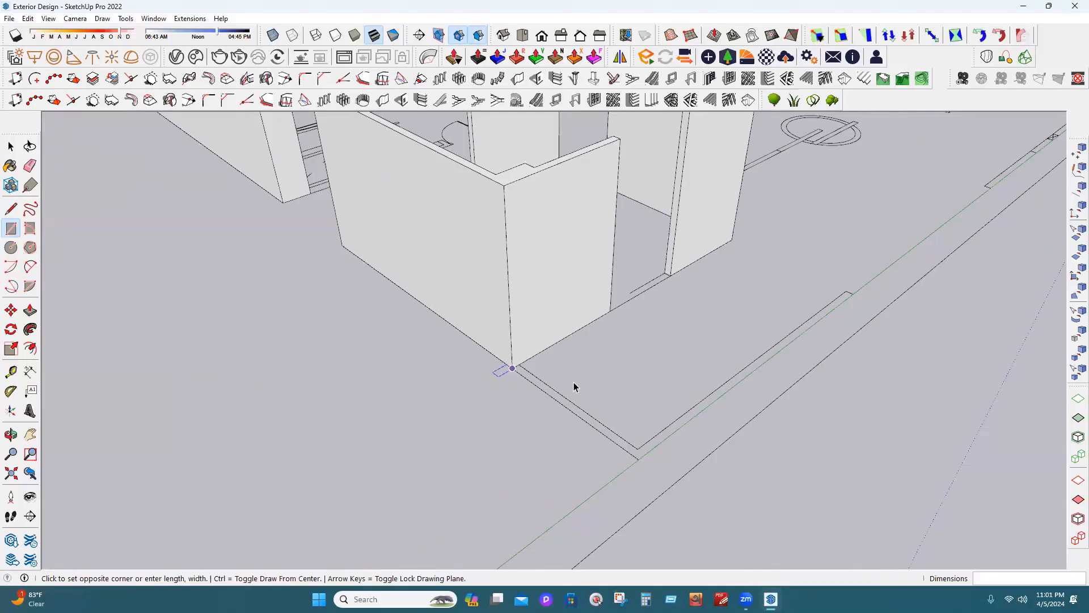
{"action": "key", "text": "space"}
{"action": "scroll", "coordinate": [568, 392], "scroll_direction": "down", "scroll_amount": 6}
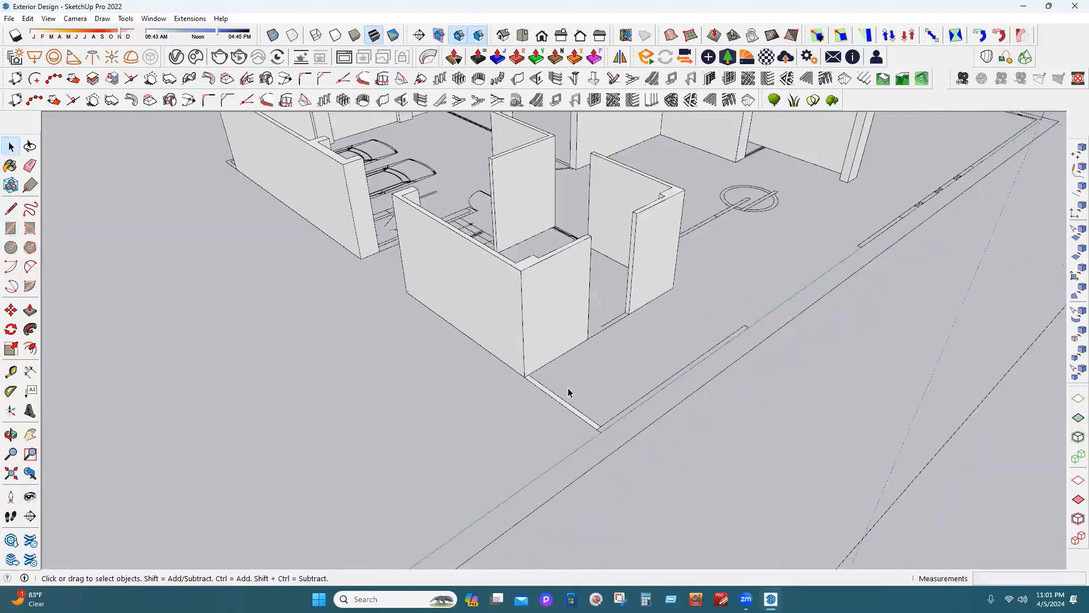
{"action": "scroll", "coordinate": [627, 255], "scroll_direction": "down", "scroll_amount": 4}
{"action": "scroll", "coordinate": [591, 397], "scroll_direction": "up", "scroll_amount": 8}
Make the short boundary strip a group and open that group for editing.
{"action": "double_click", "coordinate": [571, 388]}
{"action": "right_click", "coordinate": [569, 388]}
{"action": "left_click", "coordinate": [605, 250]}
{"action": "key", "text": "Return"}
Trace the side boundary wall strip from the short strip's outer end to the start of the opening as a rectangle.
{"action": "left_click", "coordinate": [12, 228]}
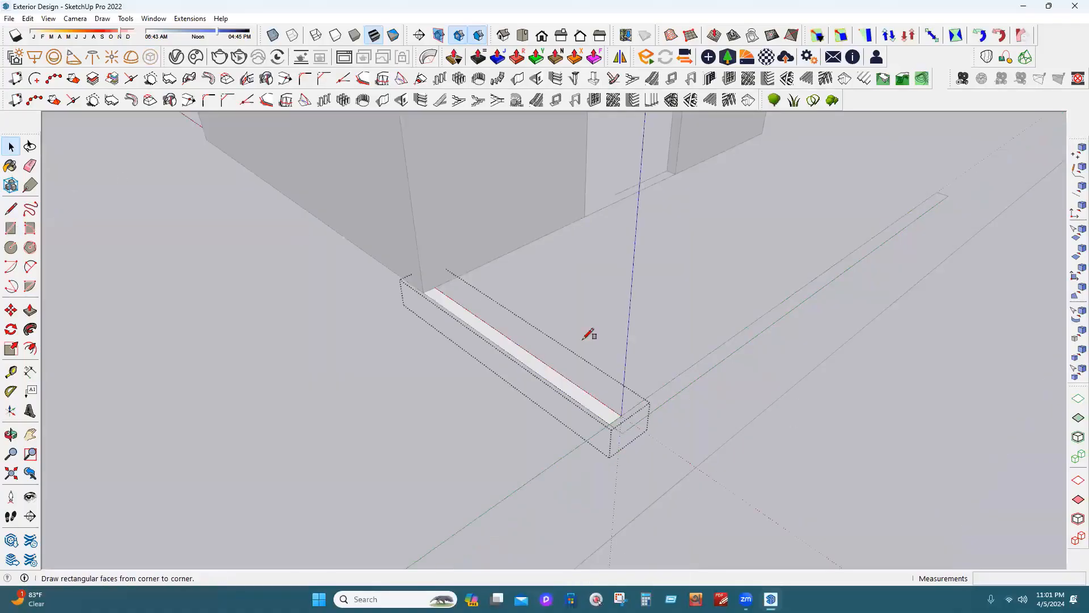
{"action": "left_click", "coordinate": [611, 424]}
{"action": "scroll", "coordinate": [899, 236], "scroll_direction": "up", "scroll_amount": 3}
{"action": "left_click", "coordinate": [884, 224]}
Trace the side boundary wall segments beyond the opening as rectangles, leaving the crossed column marks between them empty.
{"action": "scroll", "coordinate": [363, 456], "scroll_direction": "down", "scroll_amount": 5}
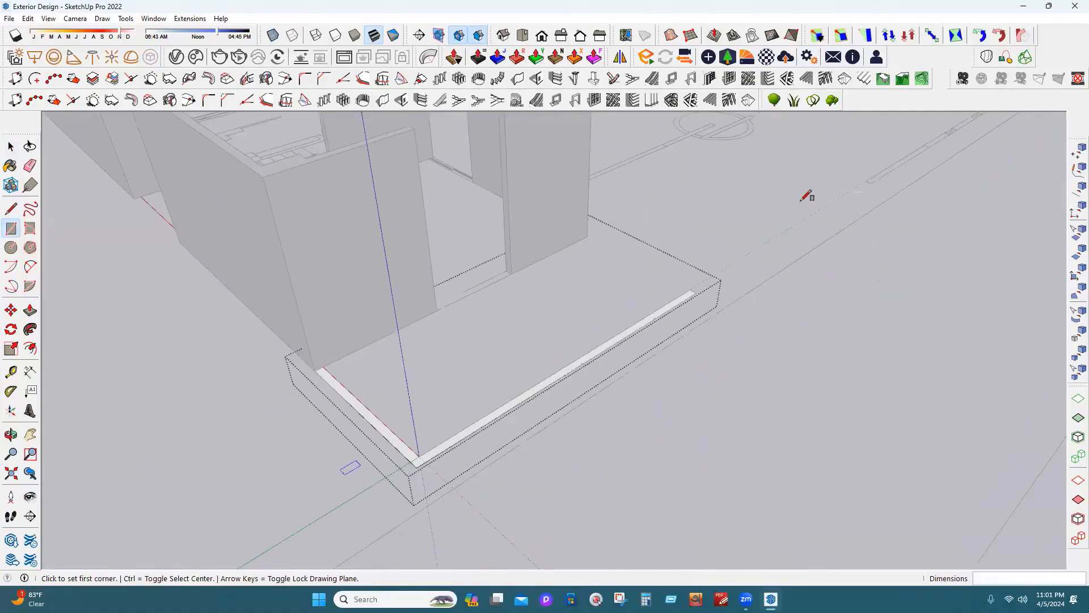
{"action": "scroll", "coordinate": [689, 292], "scroll_direction": "down", "scroll_amount": 2}
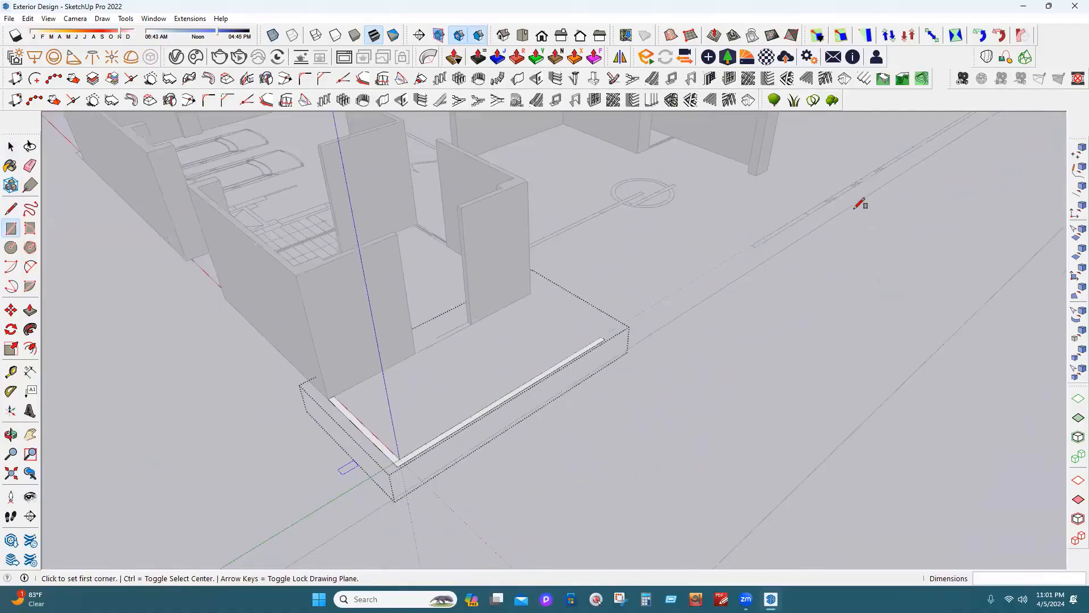
{"action": "scroll", "coordinate": [860, 205], "scroll_direction": "up", "scroll_amount": 3}
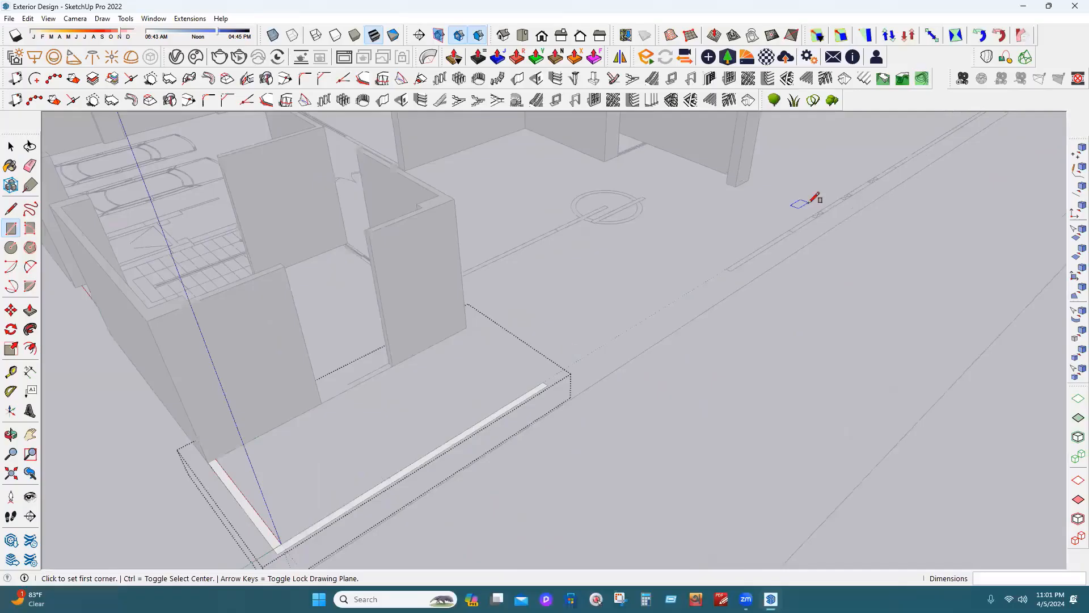
{"action": "scroll", "coordinate": [815, 197], "scroll_direction": "up", "scroll_amount": 2}
{"action": "scroll", "coordinate": [499, 343], "scroll_direction": "down", "scroll_amount": 5}
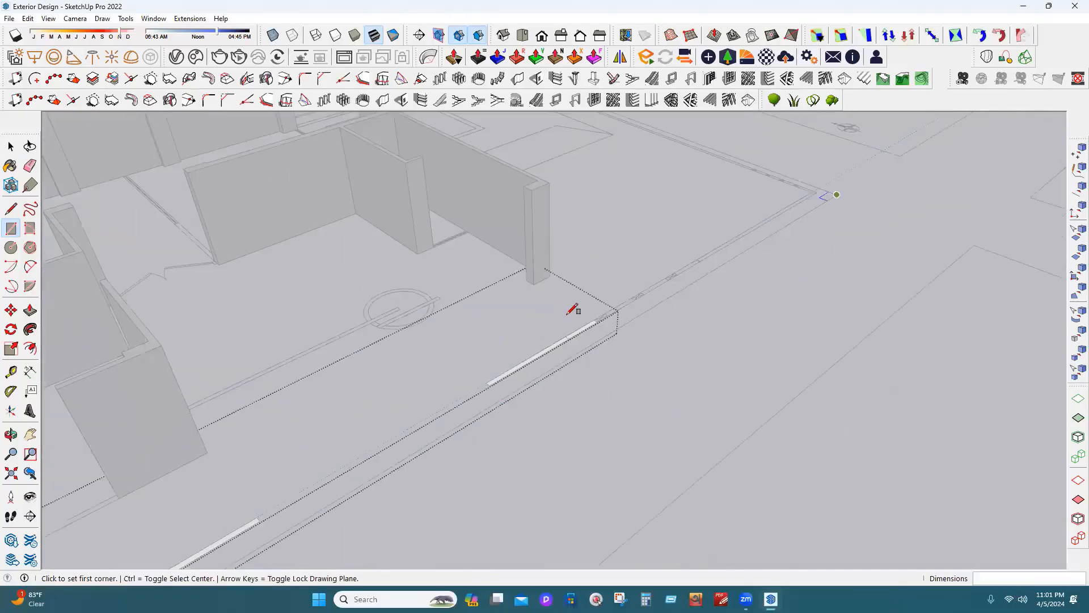
{"action": "scroll", "coordinate": [585, 298], "scroll_direction": "up", "scroll_amount": 3}
{"action": "left_click", "coordinate": [600, 277]}
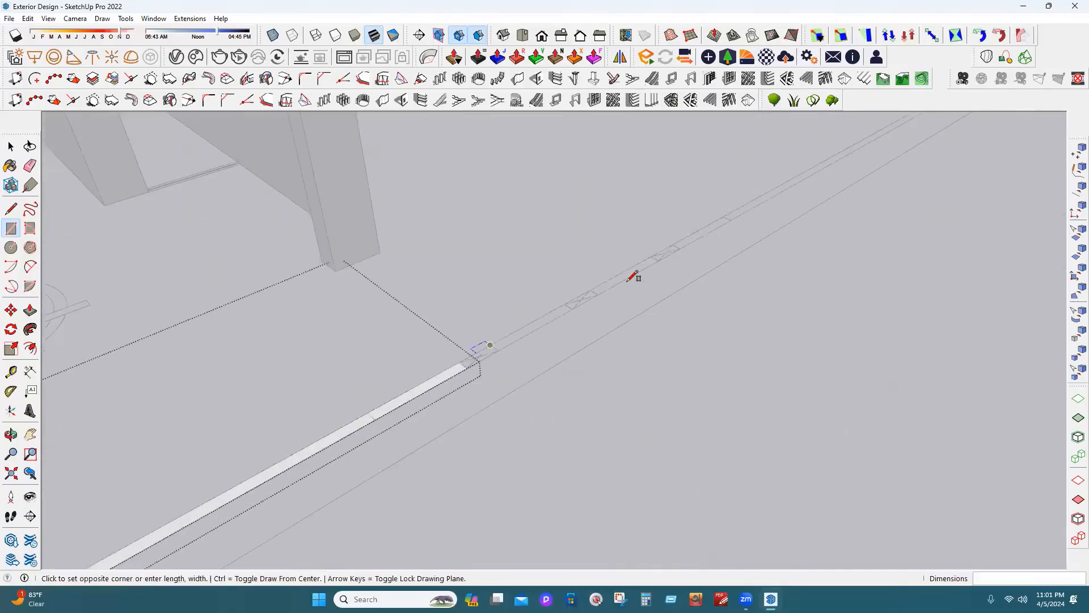
{"action": "left_click", "coordinate": [659, 261]}
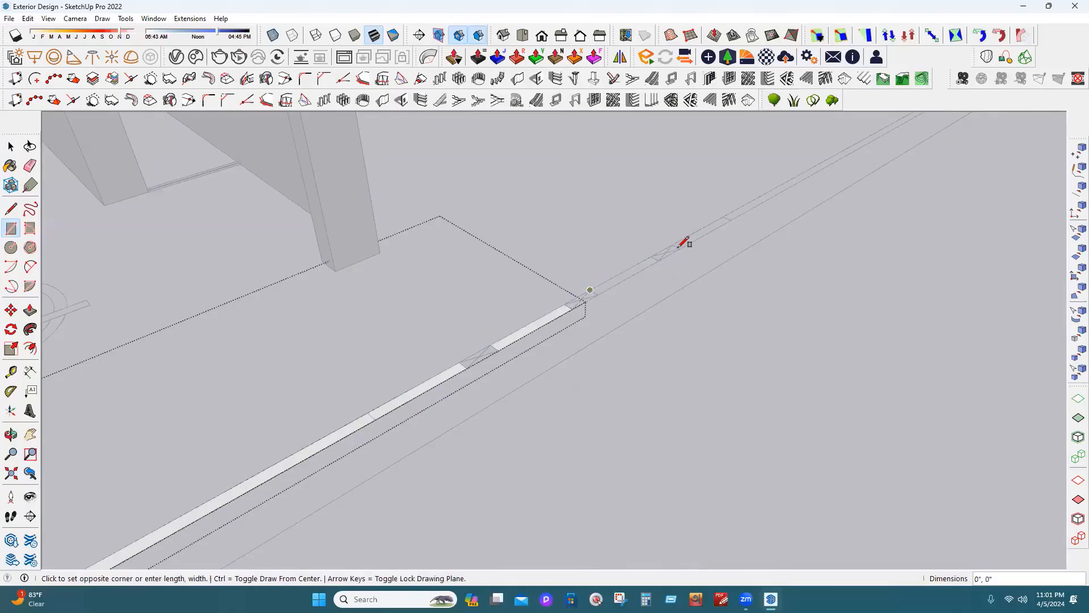
{"action": "left_click", "coordinate": [725, 223]}
Trace the long side boundary strip up to the plot's far corner as a rectangle 5" wide and about 24' 7" long.
{"action": "scroll", "coordinate": [553, 341], "scroll_direction": "down", "scroll_amount": 5}
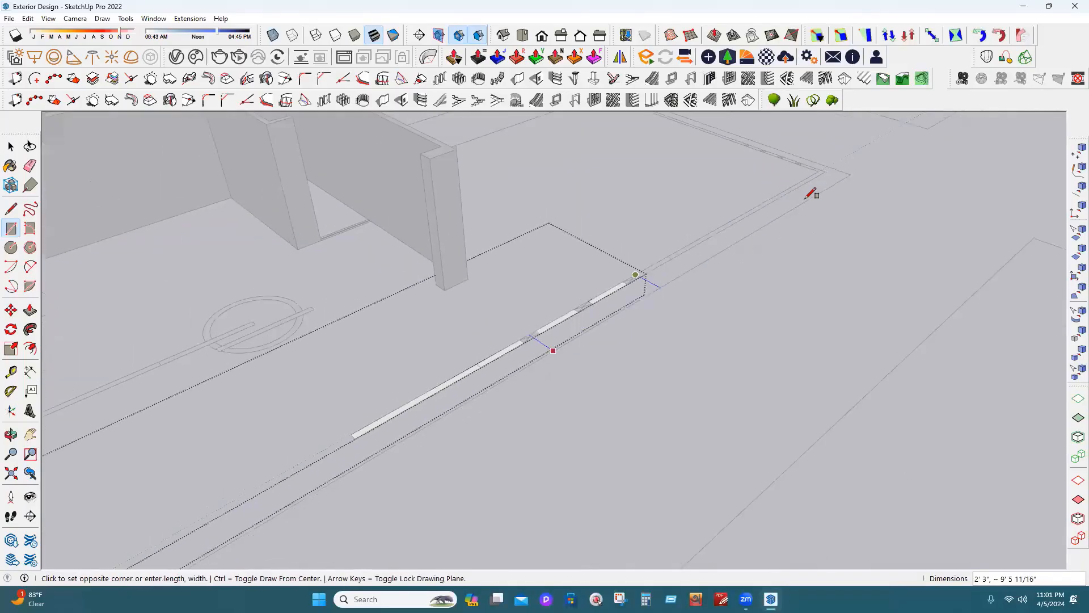
{"action": "scroll", "coordinate": [744, 182], "scroll_direction": "up", "scroll_amount": 5}
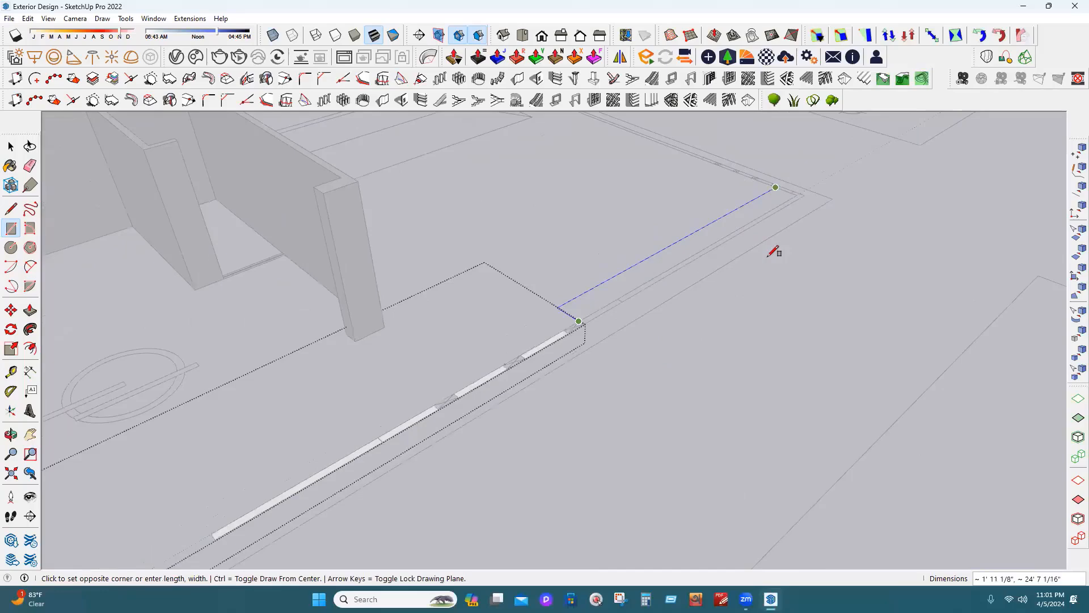
{"action": "left_click", "coordinate": [790, 236]}
{"action": "scroll", "coordinate": [760, 323], "scroll_direction": "down", "scroll_amount": 5}
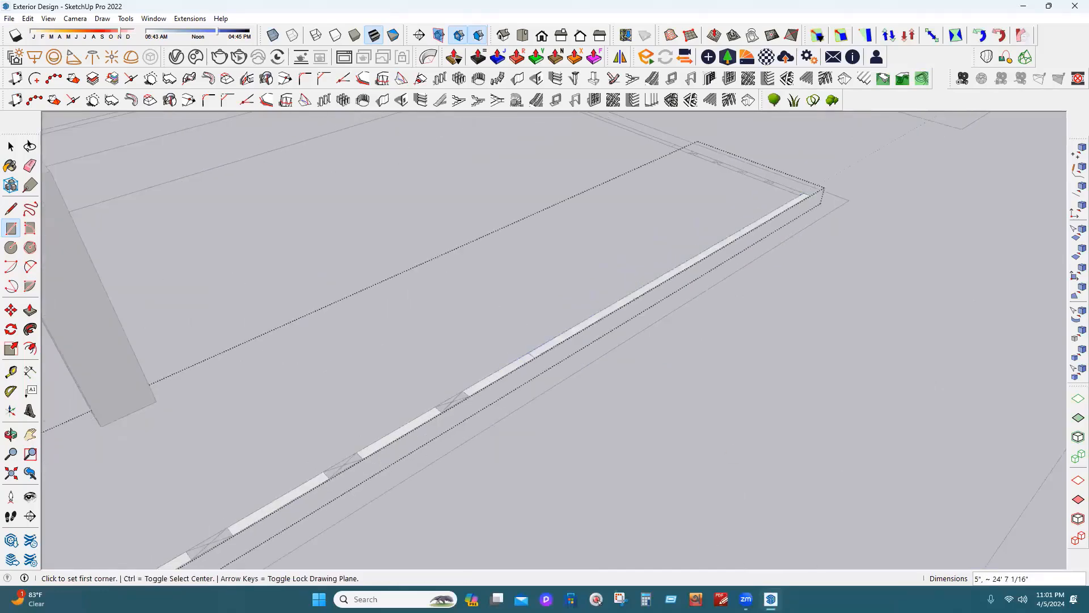
Trace the adjoining boundary side's 5" wide wall between the far plot corner and its first crossed column mark.
{"action": "scroll", "coordinate": [786, 260], "scroll_direction": "up", "scroll_amount": 6}
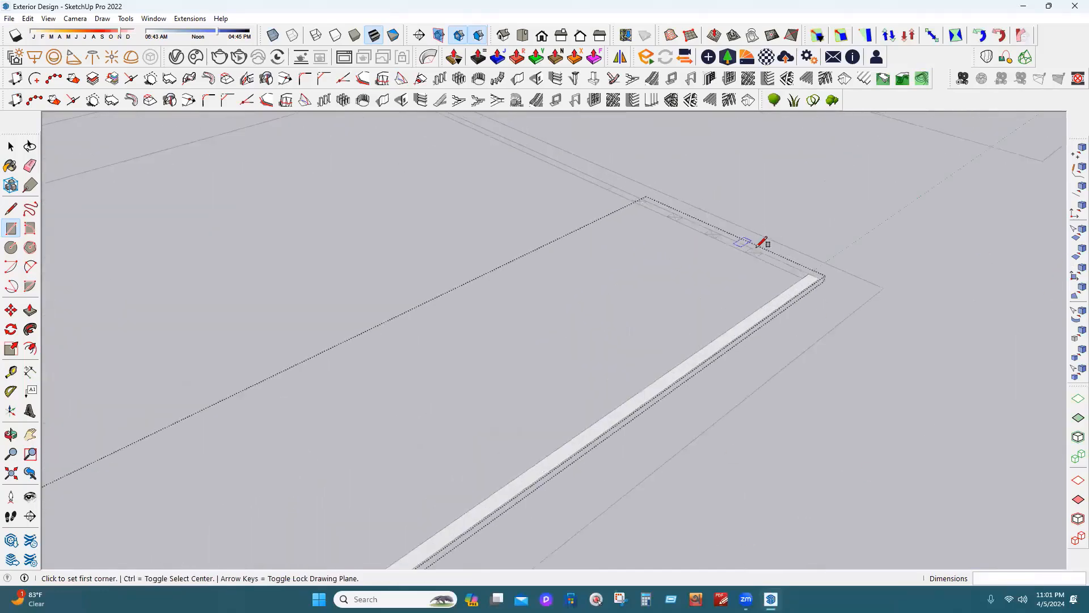
{"action": "left_click", "coordinate": [747, 246]}
{"action": "left_click", "coordinate": [886, 284]}
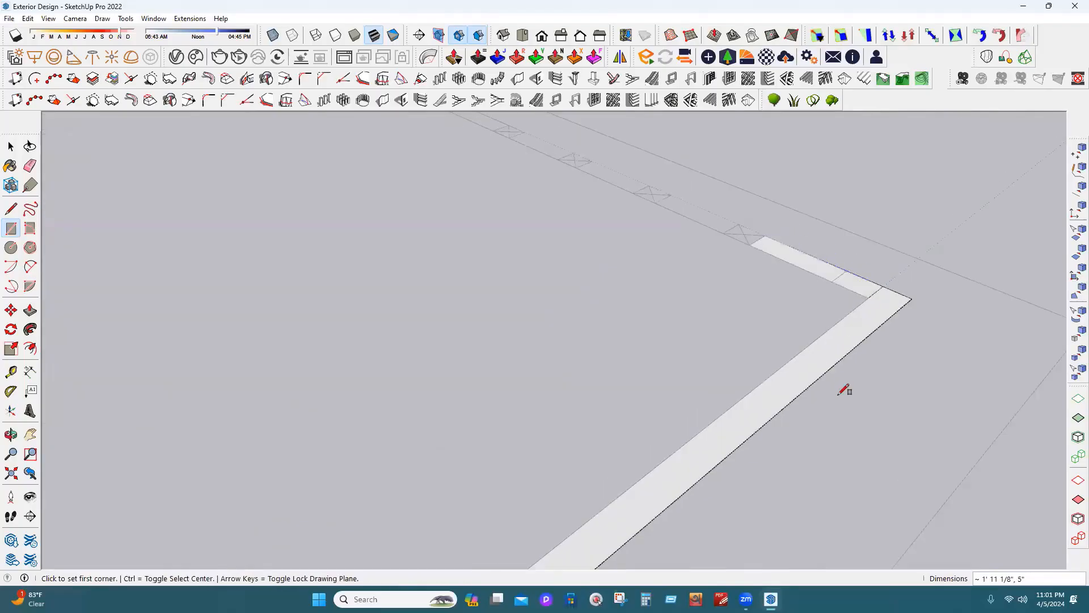
{"action": "scroll", "coordinate": [840, 391], "scroll_direction": "down", "scroll_amount": 3}
{"action": "scroll", "coordinate": [723, 282], "scroll_direction": "up", "scroll_amount": 4}
Trace the 5" wide wall segments between the remaining crossed column marks on the adjoining boundary side as rectangles.
{"action": "left_click", "coordinate": [713, 282]}
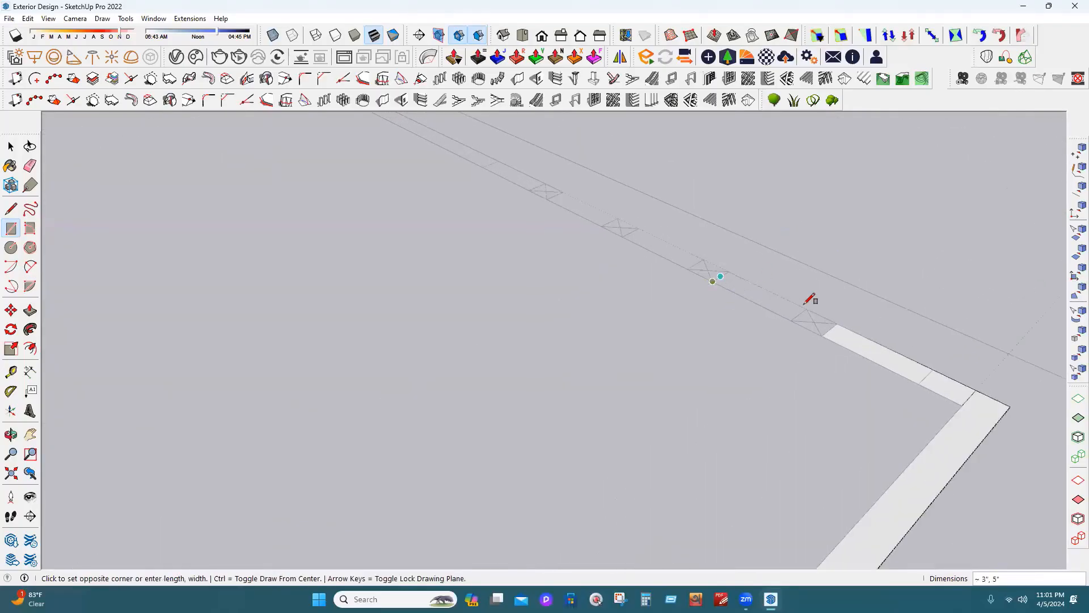
{"action": "left_click", "coordinate": [806, 308]}
{"action": "left_click", "coordinate": [623, 237]}
{"action": "left_click", "coordinate": [705, 251]}
{"action": "scroll", "coordinate": [876, 377], "scroll_direction": "down", "scroll_amount": 2}
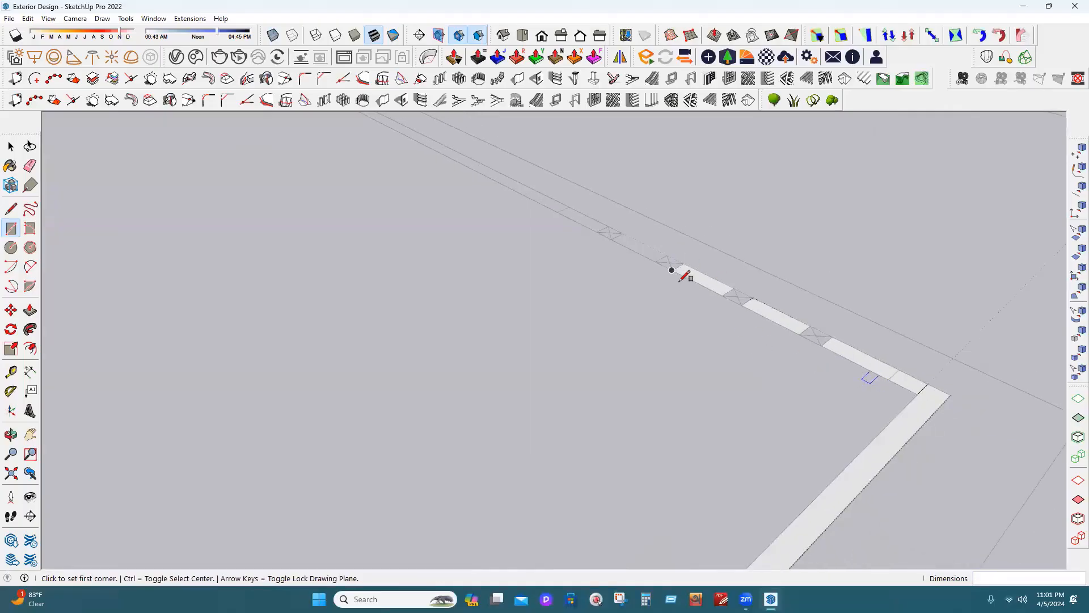
{"action": "scroll", "coordinate": [659, 263], "scroll_direction": "up", "scroll_amount": 3}
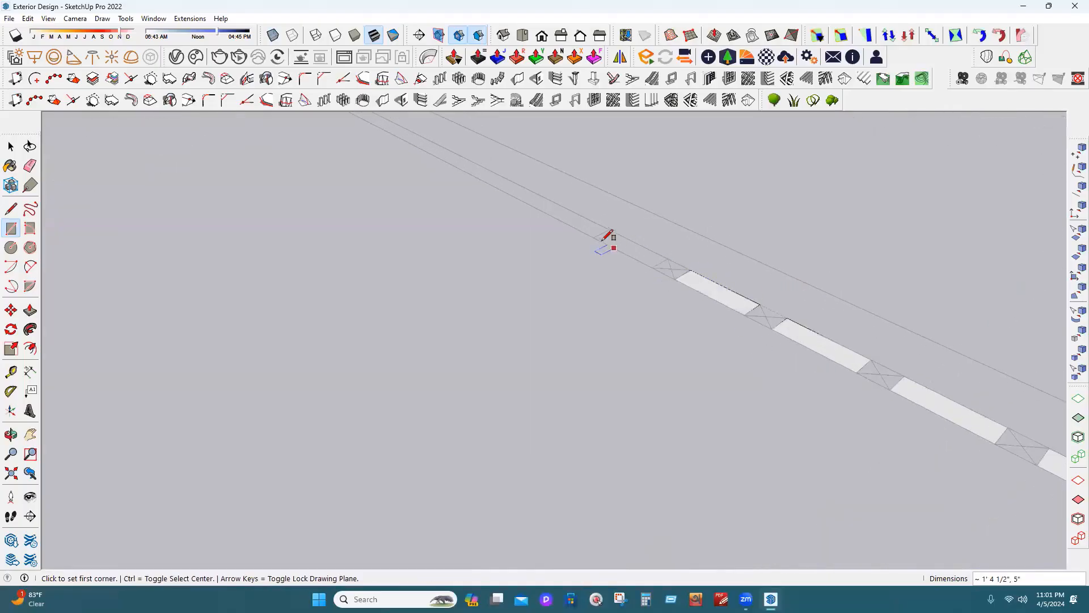
Trace the long remaining 5" wide strip of the adjoining boundary side, from the last crossed column mark to the next plot corner, as a rectangle.
{"action": "scroll", "coordinate": [823, 345], "scroll_direction": "down", "scroll_amount": 6}
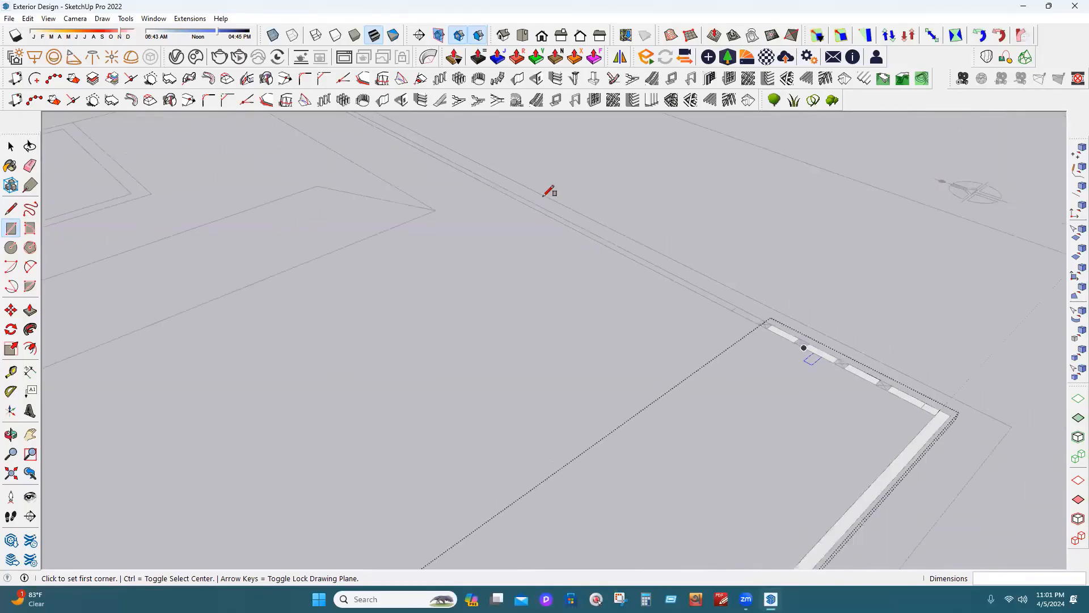
{"action": "scroll", "coordinate": [448, 156], "scroll_direction": "down", "scroll_amount": 4}
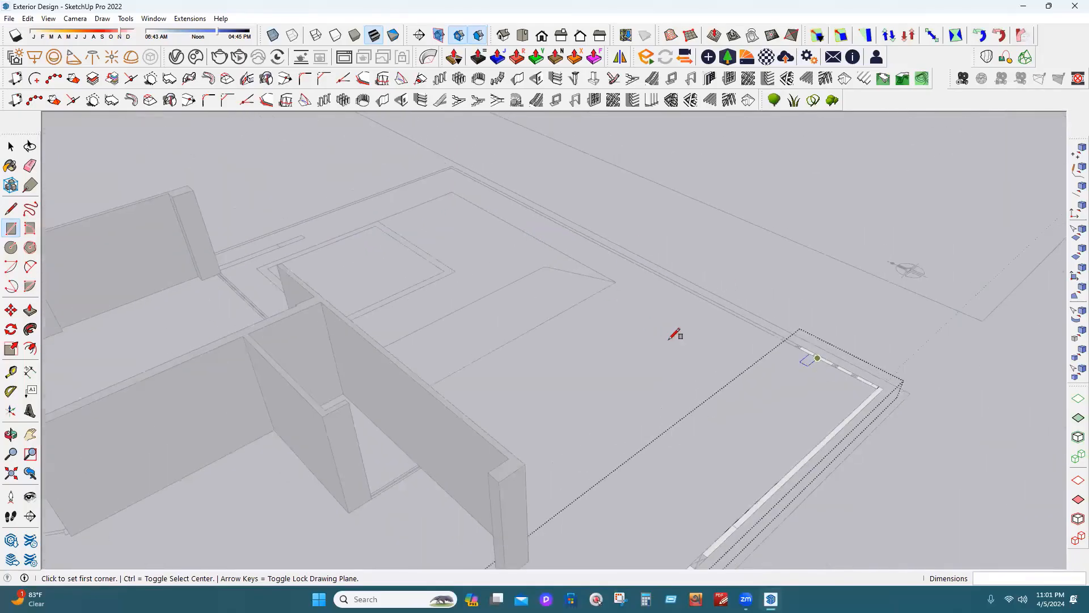
{"action": "scroll", "coordinate": [811, 356], "scroll_direction": "up", "scroll_amount": 4}
{"action": "scroll", "coordinate": [813, 380], "scroll_direction": "down", "scroll_amount": 3}
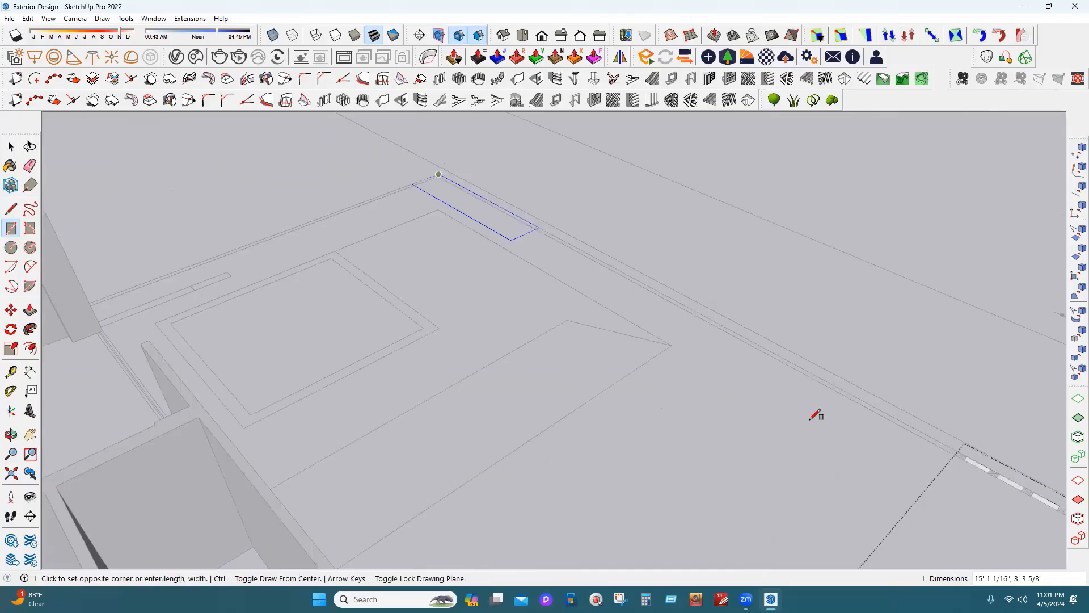
{"action": "scroll", "coordinate": [811, 404], "scroll_direction": "down", "scroll_amount": 3}
{"action": "scroll", "coordinate": [817, 419], "scroll_direction": "up", "scroll_amount": 1}
{"action": "scroll", "coordinate": [860, 422], "scroll_direction": "up", "scroll_amount": 5}
{"action": "left_click", "coordinate": [835, 435]}
{"action": "middle_click_drag", "start_coordinate": [835, 435], "coordinate": [126, 462]}
{"action": "scroll", "coordinate": [460, 295], "scroll_direction": "down", "scroll_amount": 5}
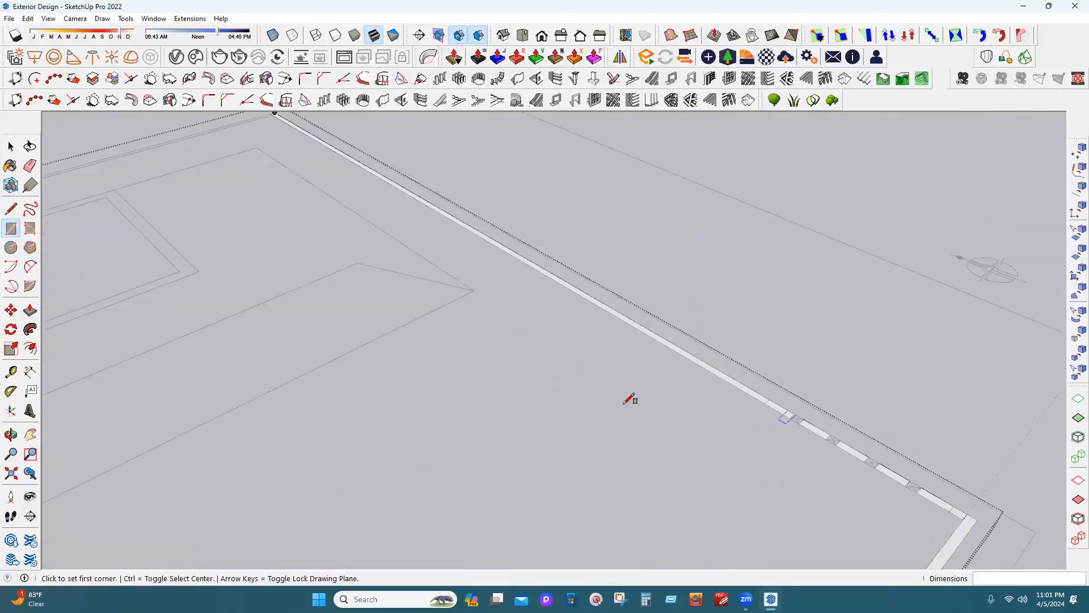
Trace the short boundary return between the plot corner and the house wall as a rectangle about 2' 7" long and 5" wide.
{"action": "scroll", "coordinate": [539, 476], "scroll_direction": "down", "scroll_amount": 3}
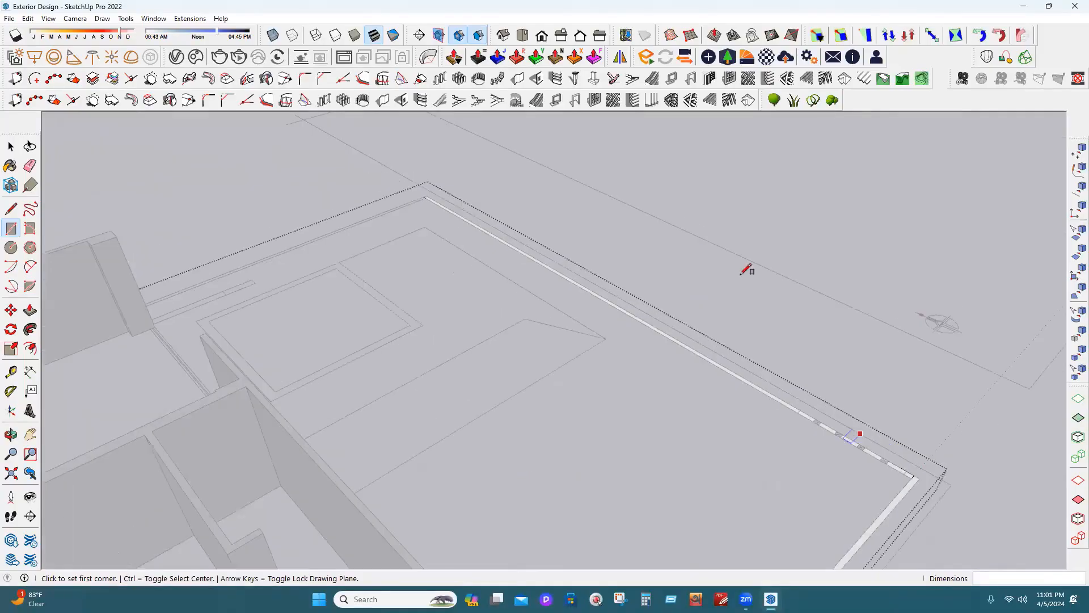
{"action": "scroll", "coordinate": [785, 304], "scroll_direction": "down", "scroll_amount": 4}
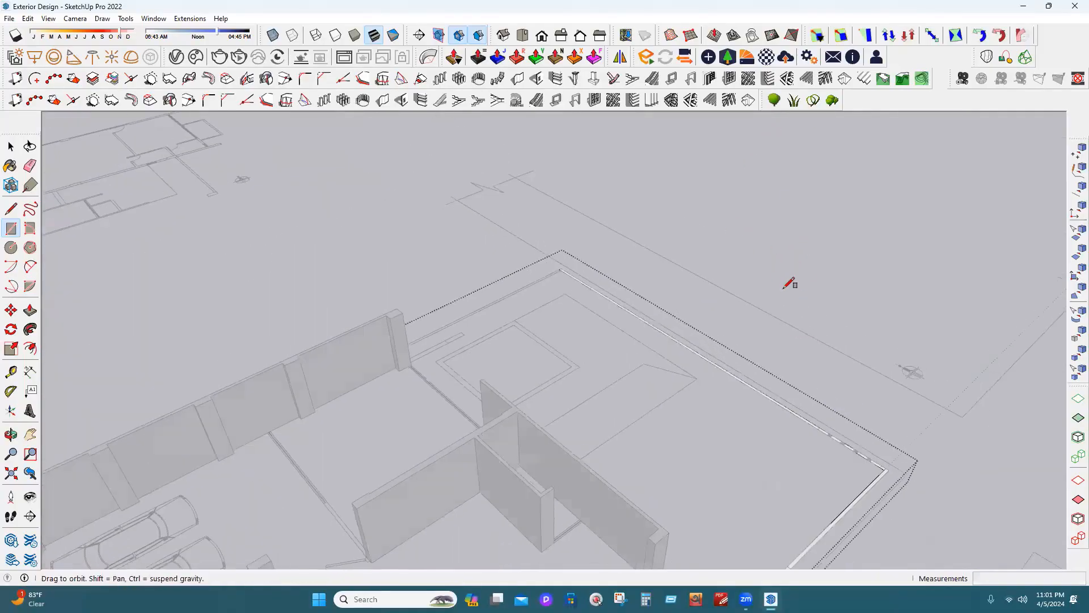
{"action": "middle_click_drag", "start_coordinate": [785, 288], "coordinate": [784, 291]}
{"action": "scroll", "coordinate": [790, 286], "scroll_direction": "up", "scroll_amount": 4}
{"action": "left_click", "coordinate": [787, 291]}
{"action": "left_click", "coordinate": [774, 282]}
{"action": "left_click", "coordinate": [676, 265]}
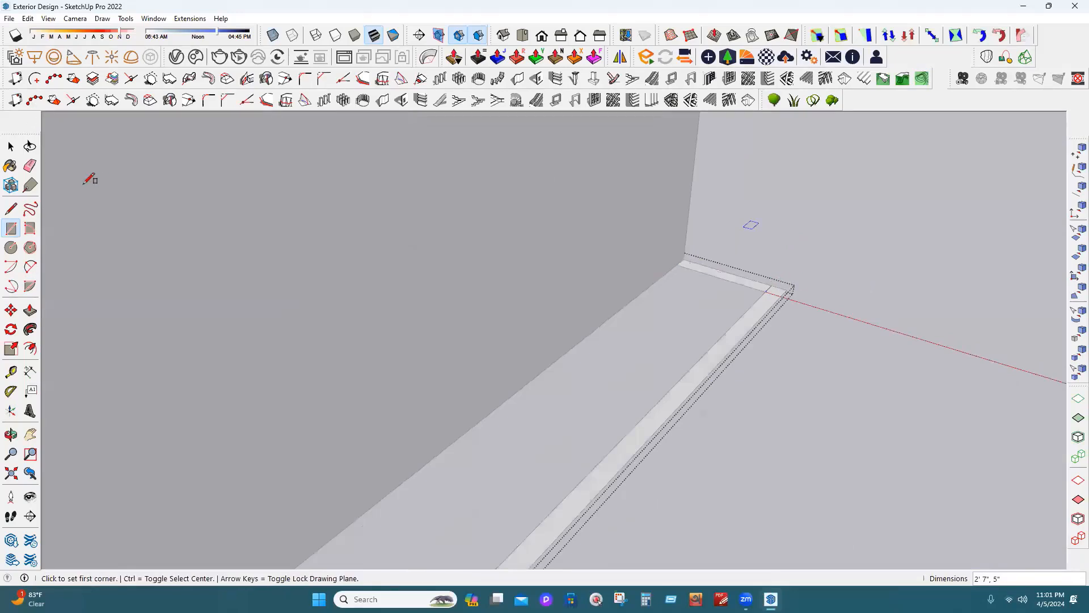
Erase the seam lines where the traced boundary wall rectangles meet at the plot corners.
{"action": "key", "text": "e"}
{"action": "scroll", "coordinate": [837, 286], "scroll_direction": "up", "scroll_amount": 2}
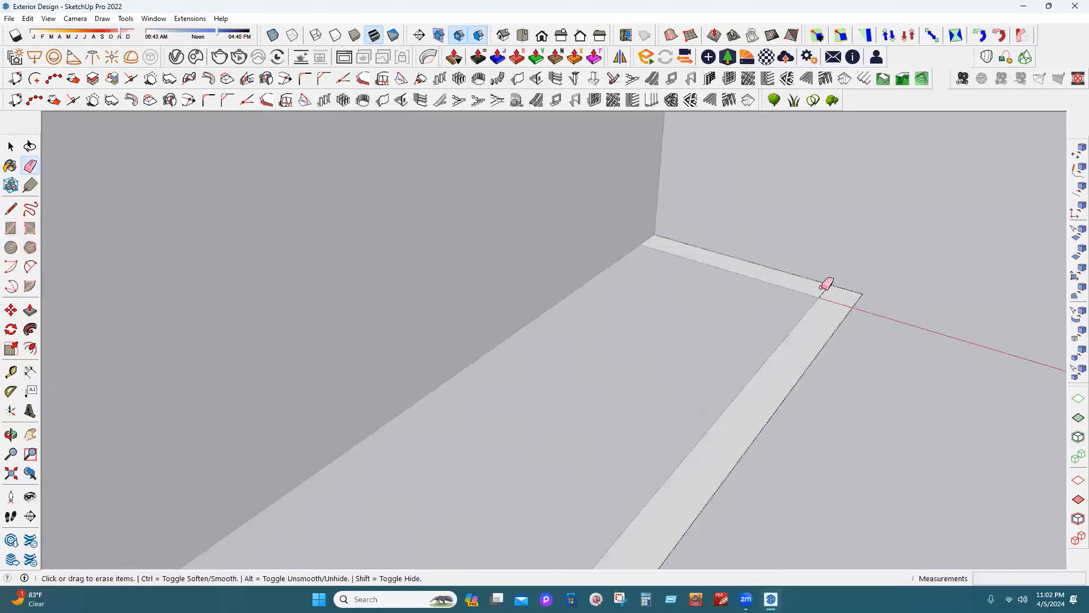
{"action": "scroll", "coordinate": [854, 194], "scroll_direction": "down", "scroll_amount": 5}
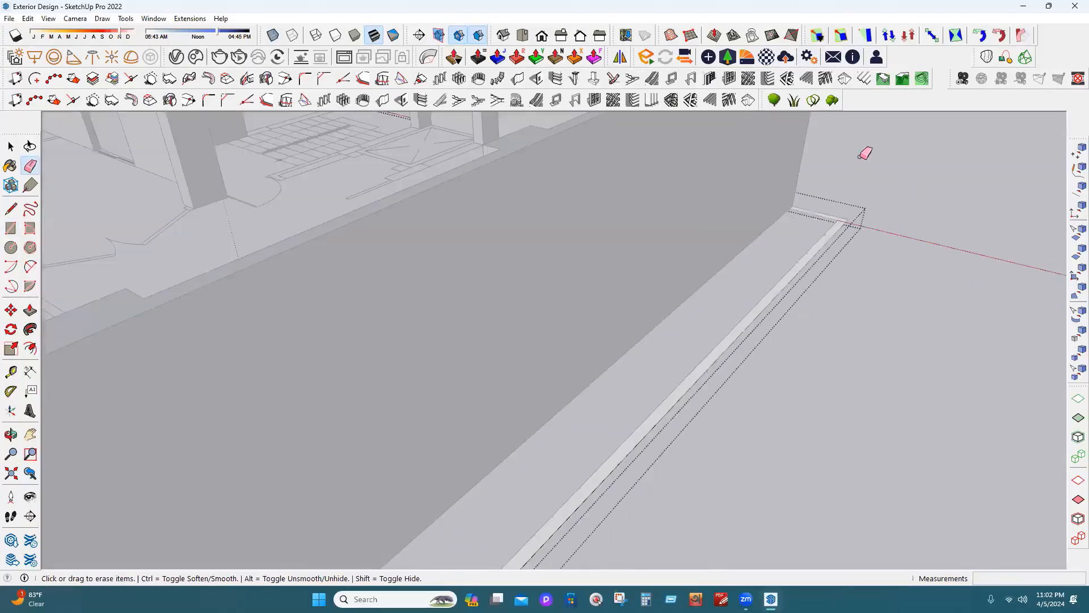
{"action": "scroll", "coordinate": [692, 352], "scroll_direction": "up", "scroll_amount": 3}
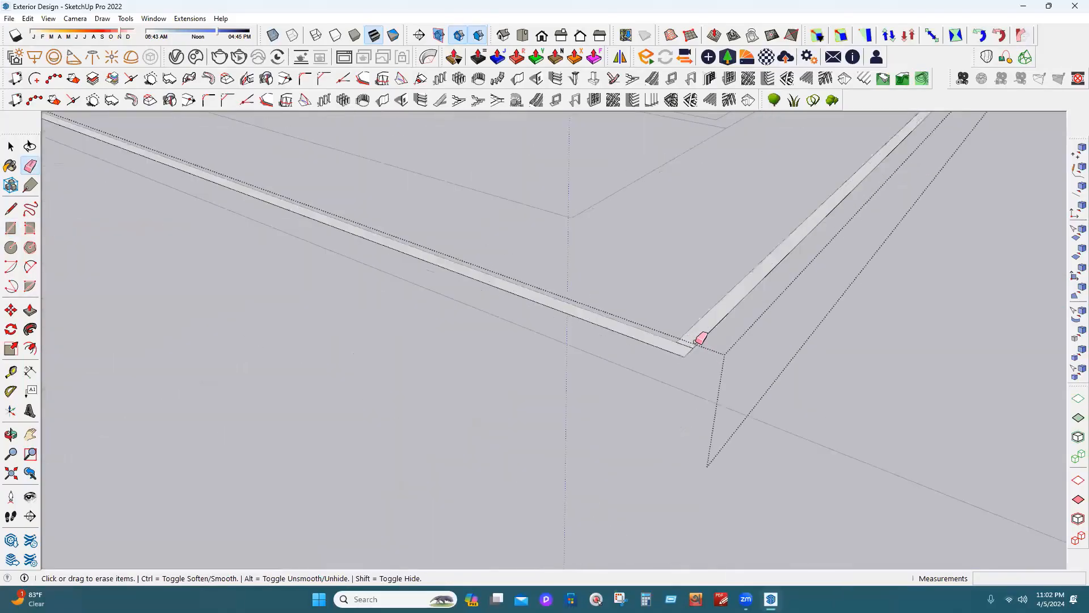
{"action": "scroll", "coordinate": [669, 304], "scroll_direction": "down", "scroll_amount": 3}
{"action": "scroll", "coordinate": [690, 268], "scroll_direction": "up", "scroll_amount": 5}
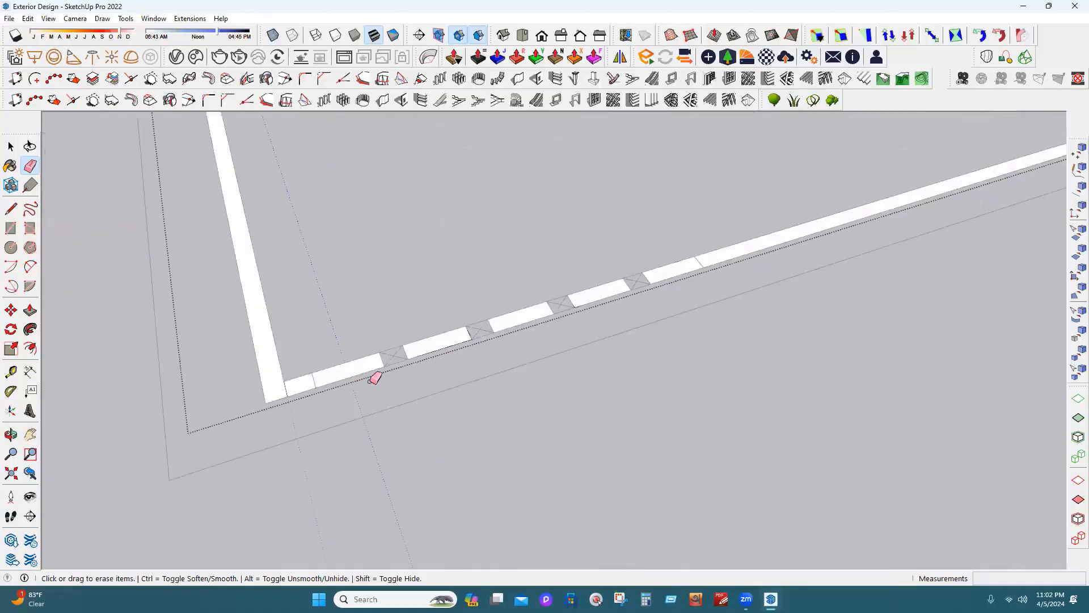
{"action": "scroll", "coordinate": [316, 377], "scroll_direction": "down", "scroll_amount": 2}
{"action": "scroll", "coordinate": [328, 370], "scroll_direction": "up", "scroll_amount": 2}
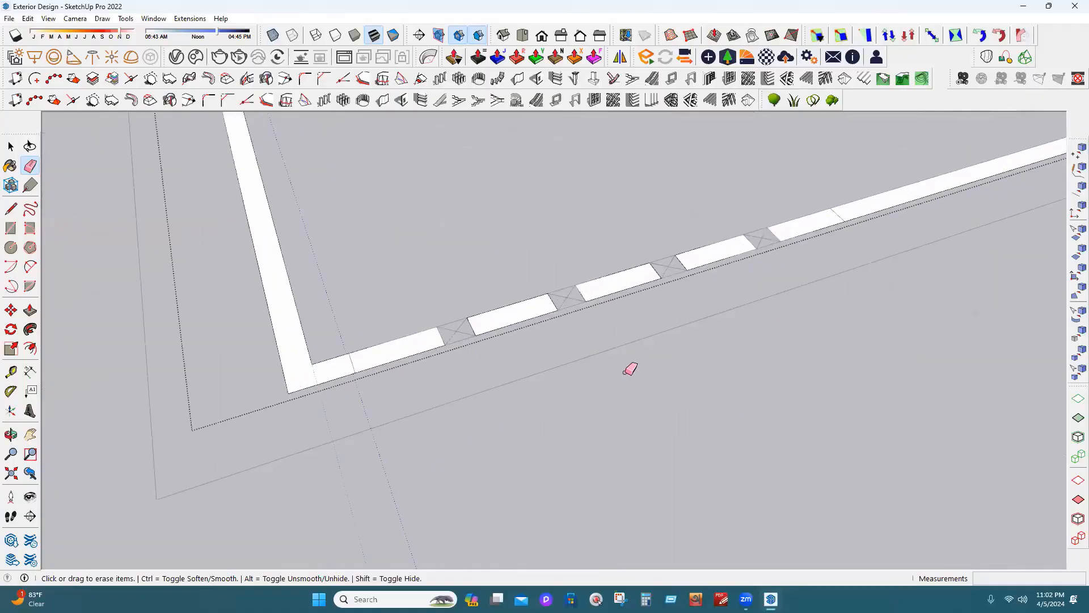
{"action": "scroll", "coordinate": [641, 370], "scroll_direction": "down", "scroll_amount": 6}
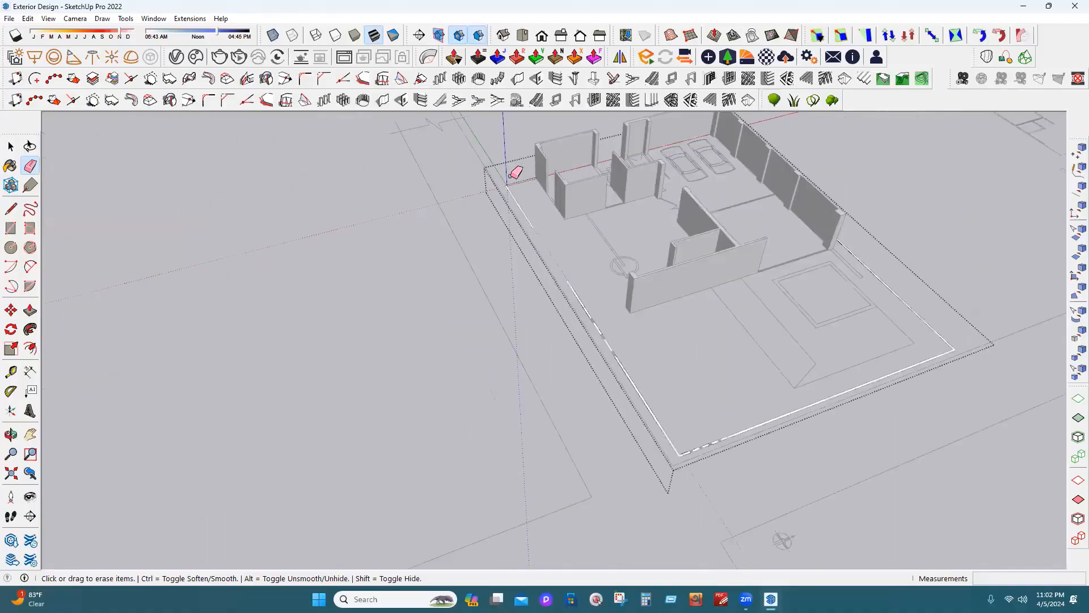
{"action": "scroll", "coordinate": [510, 176], "scroll_direction": "up", "scroll_amount": 7}
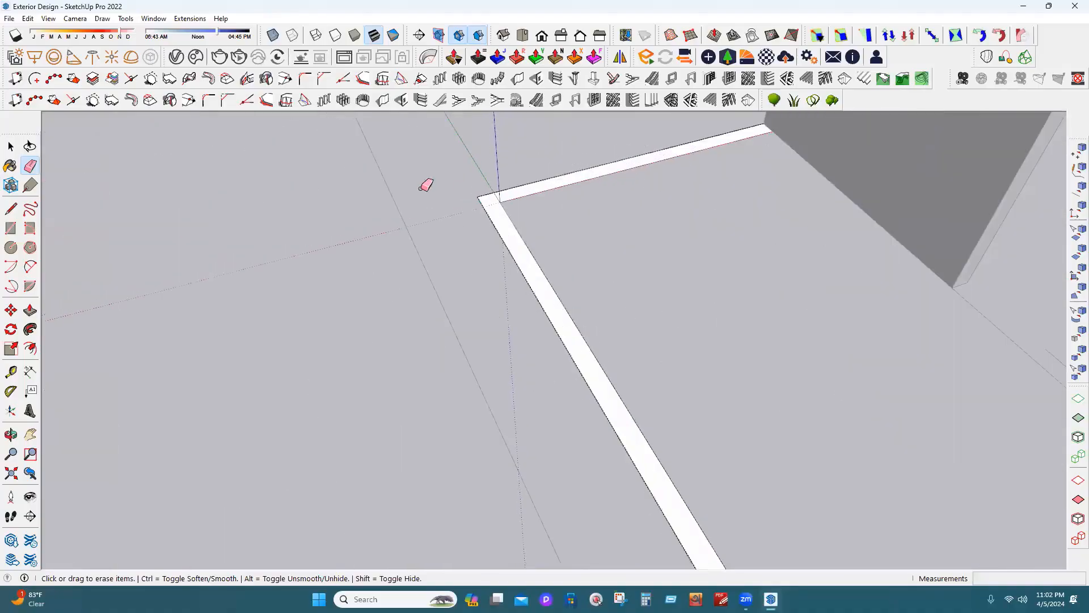
{"action": "scroll", "coordinate": [421, 189], "scroll_direction": "down", "scroll_amount": 4}
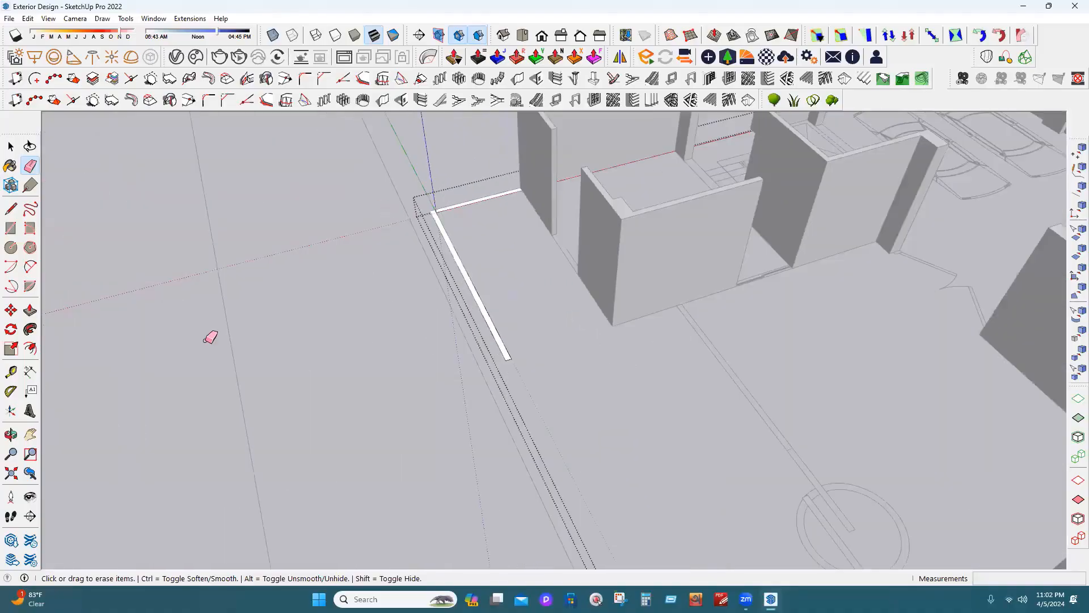
Extrude the corner boundary wall, including its short return to the house, upward by 8'.
{"action": "left_click", "coordinate": [31, 311]}
{"action": "double_click", "coordinate": [481, 308]}
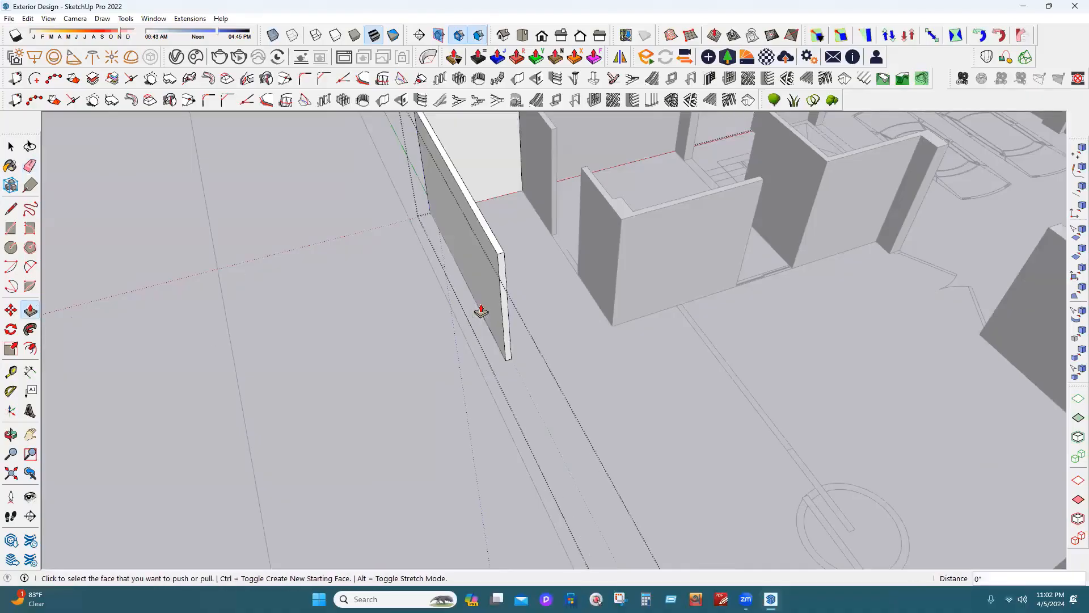
{"action": "key", "text": "ctrl+z"}
{"action": "left_click", "coordinate": [481, 300]}
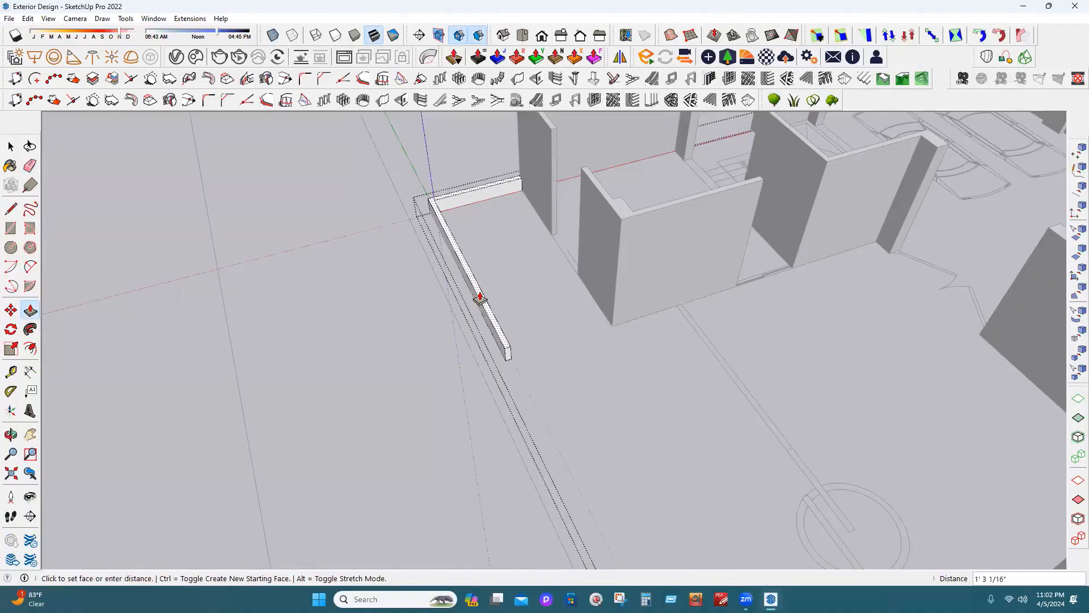
{"action": "left_click", "coordinate": [483, 298]}
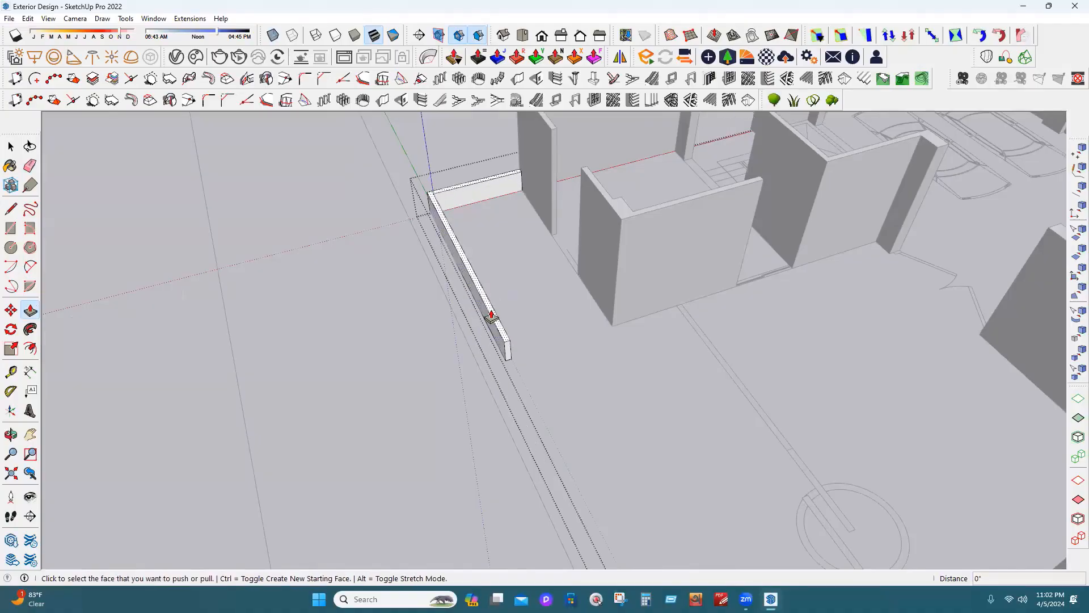
{"action": "left_click", "coordinate": [490, 314]}
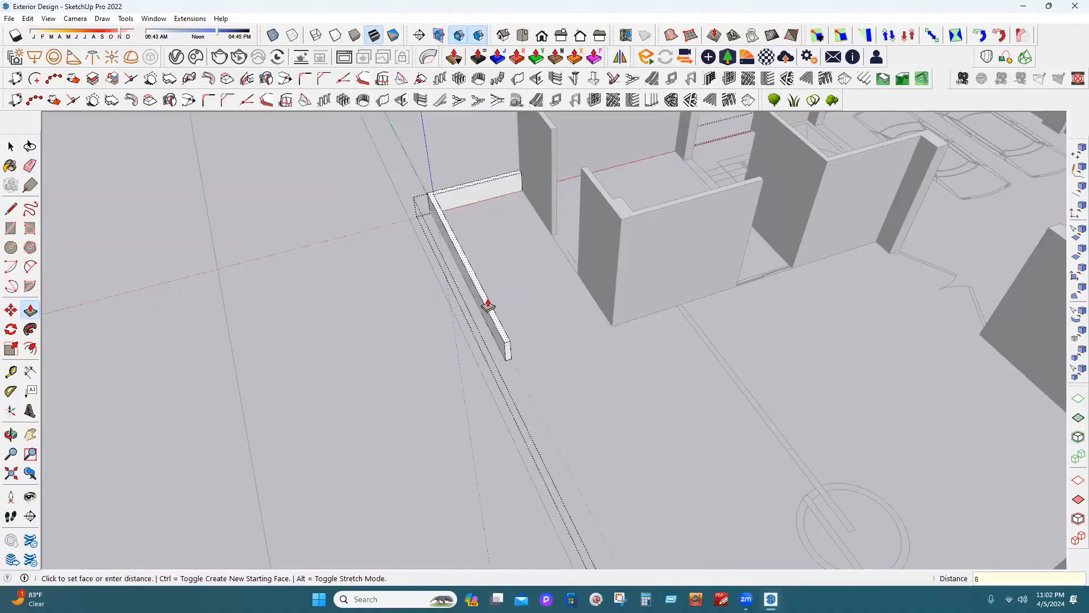
{"action": "key", "text": "Return"}
Extrude the wall segments beyond the opening on the same boundary side to the same 8' height.
{"action": "scroll", "coordinate": [455, 289], "scroll_direction": "down", "scroll_amount": 5}
{"action": "middle_click_drag", "start_coordinate": [652, 233], "coordinate": [656, 478]}
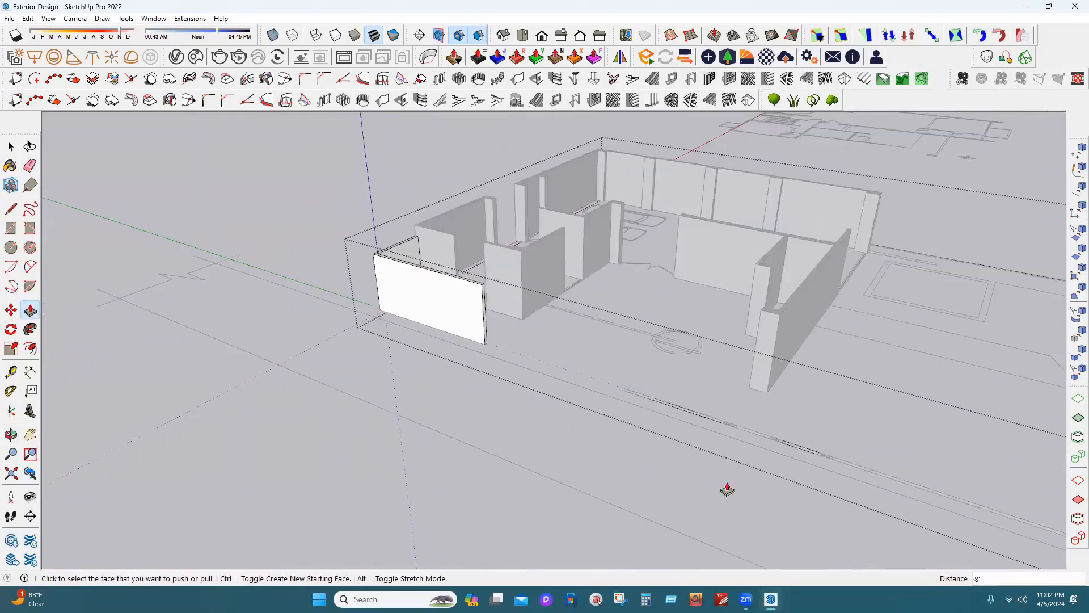
{"action": "double_click", "coordinate": [653, 405]}
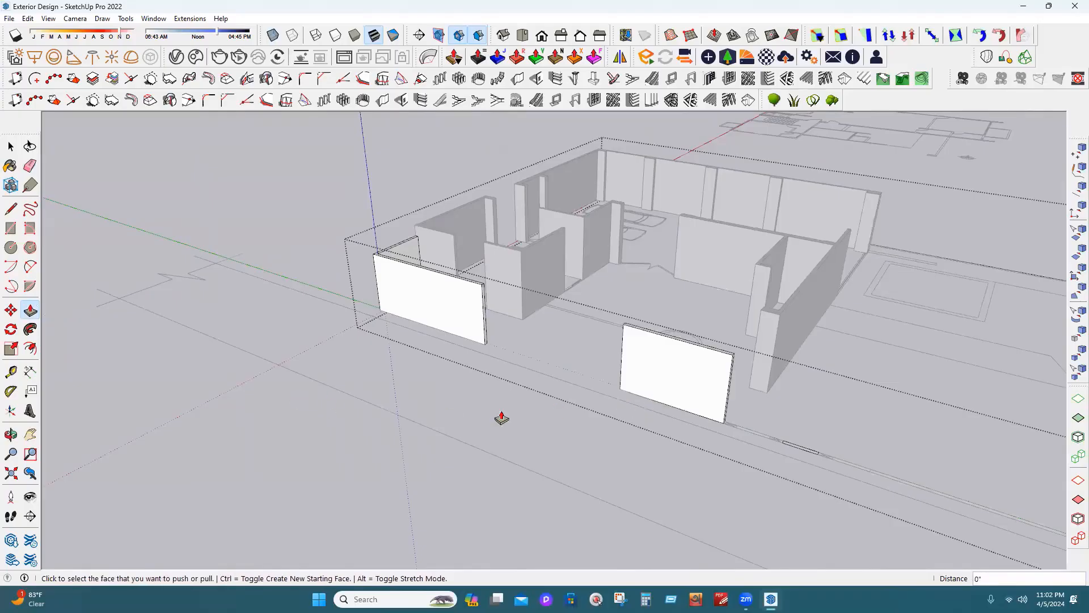
{"action": "scroll", "coordinate": [697, 469], "scroll_direction": "down", "scroll_amount": 3}
{"action": "scroll", "coordinate": [644, 452], "scroll_direction": "up", "scroll_amount": 2}
{"action": "scroll", "coordinate": [644, 452], "scroll_direction": "up", "scroll_amount": 2}
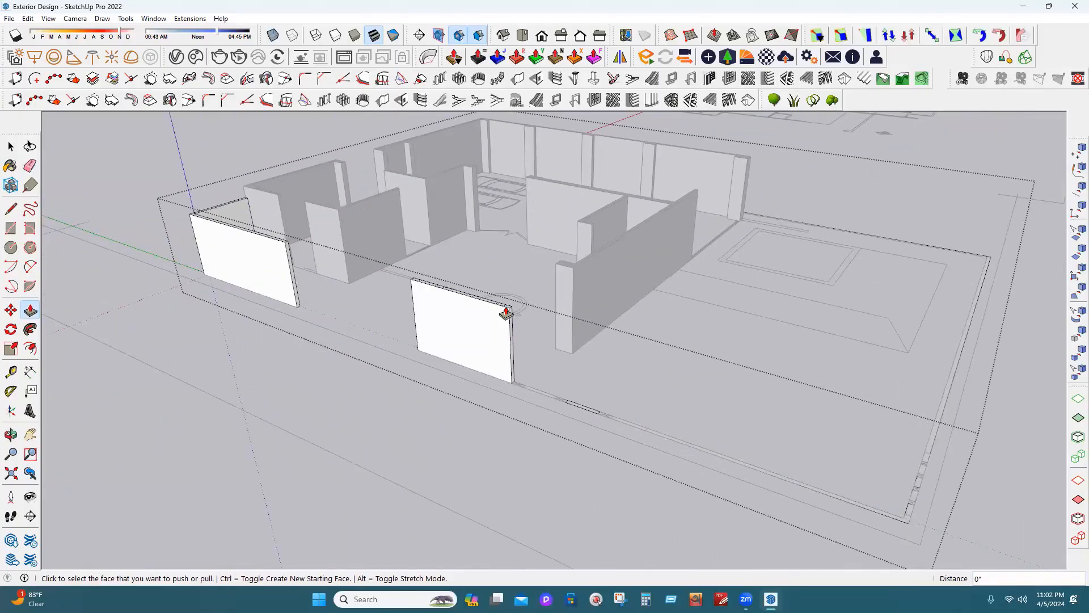
{"action": "double_click", "coordinate": [570, 405]}
{"action": "double_click", "coordinate": [537, 398]}
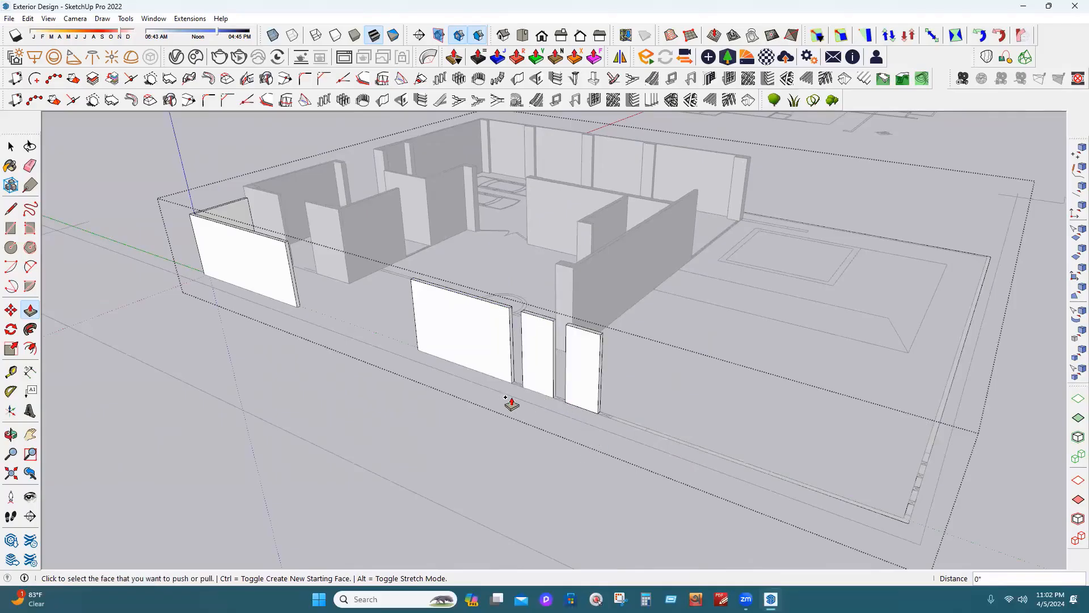
{"action": "double_click", "coordinate": [640, 430]}
Extrude the adjoining boundary side's wall segments between the crossed column marks to 8' and leave the boundary group.
{"action": "middle_click_drag", "start_coordinate": [496, 434], "coordinate": [345, 469]}
{"action": "scroll", "coordinate": [346, 469], "scroll_direction": "up", "scroll_amount": 3}
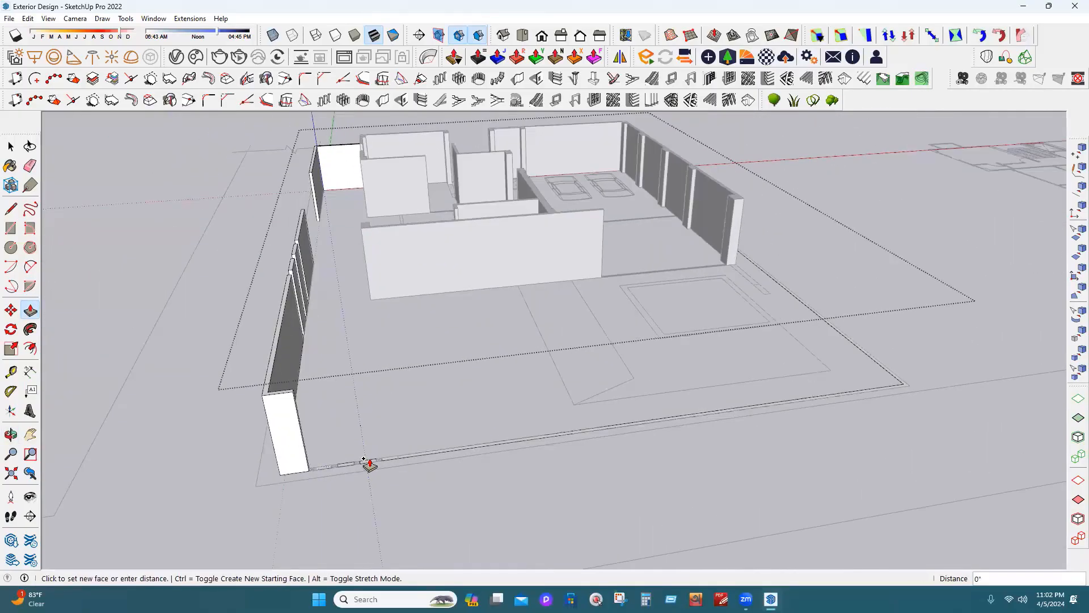
{"action": "double_click", "coordinate": [321, 468]}
{"action": "double_click", "coordinate": [342, 466]}
{"action": "double_click", "coordinate": [364, 463]}
{"action": "double_click", "coordinate": [388, 461]}
{"action": "middle_click_drag", "start_coordinate": [325, 474], "coordinate": [10, 165]}
{"action": "left_click", "coordinate": [11, 146]}
{"action": "left_click", "coordinate": [211, 218]}
{"action": "mouse_move", "coordinate": [446, 357]}
{"action": "middle_mouse_down"}
{"action": "mouse_move", "coordinate": [448, 318]}
{"action": "mouse_move", "coordinate": [465, 298]}
{"action": "middle_mouse_up"}
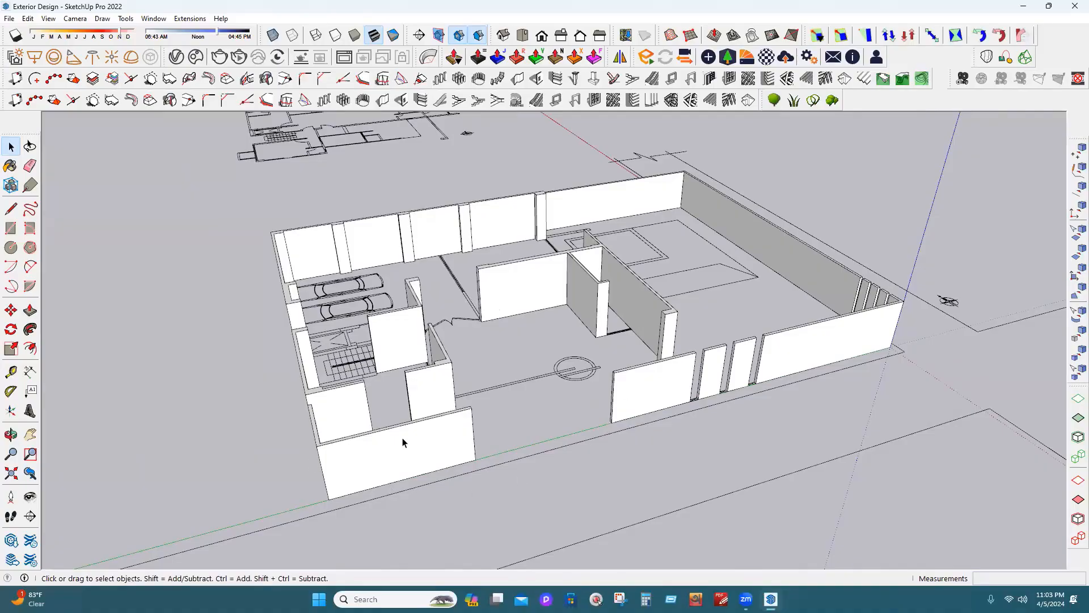
{"action": "mouse_move", "coordinate": [403, 442]}
{"action": "middle_mouse_down"}
{"action": "mouse_move", "coordinate": [203, 423]}
{"action": "mouse_move", "coordinate": [362, 437]}
{"action": "mouse_move", "coordinate": [469, 372]}
{"action": "mouse_move", "coordinate": [651, 414]}
{"action": "mouse_move", "coordinate": [395, 364]}
{"action": "middle_mouse_up"}
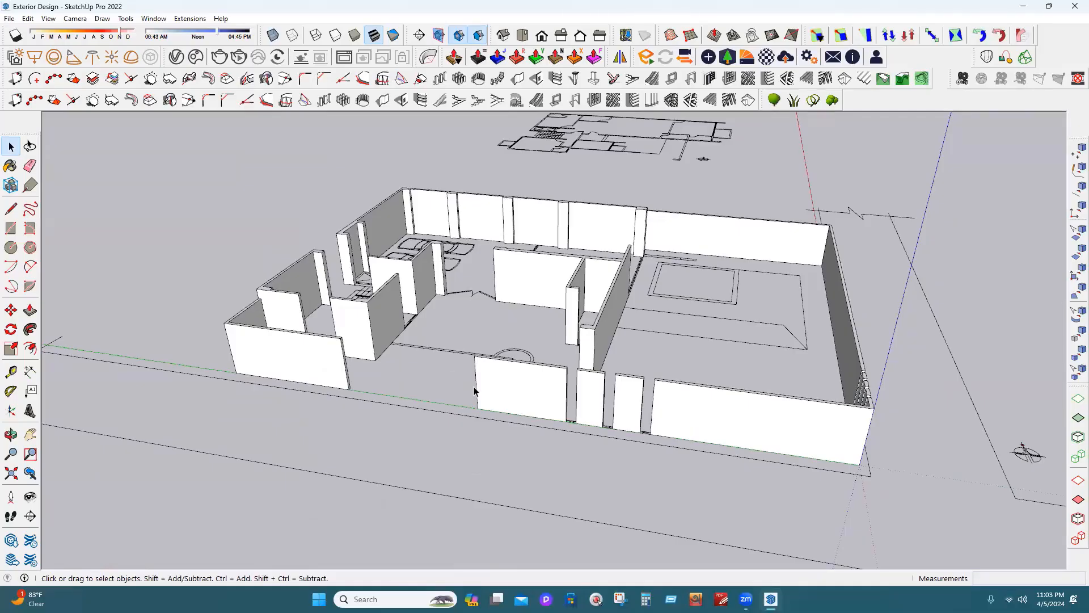
{"action": "double_click", "coordinate": [509, 383]}
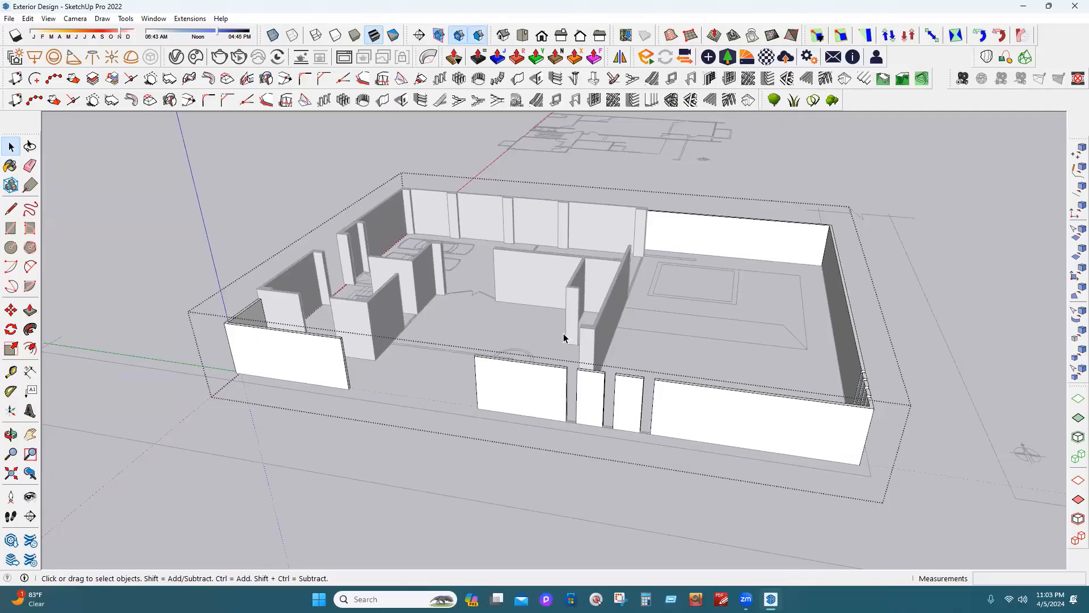
{"action": "left_click", "coordinate": [200, 320]}
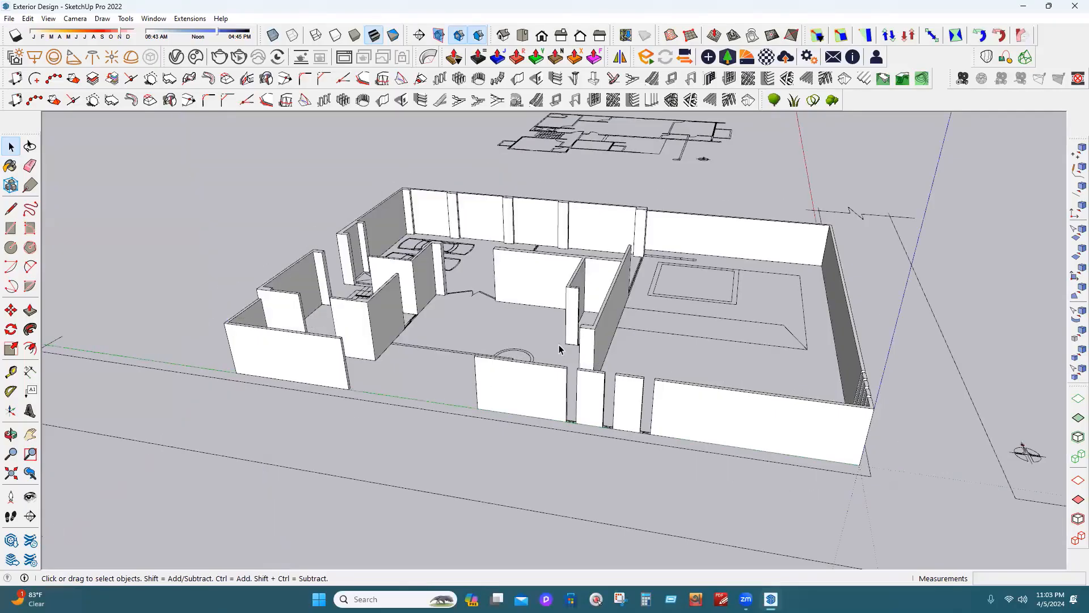
{"action": "middle_click_drag", "start_coordinate": [455, 347], "coordinate": [458, 380]}
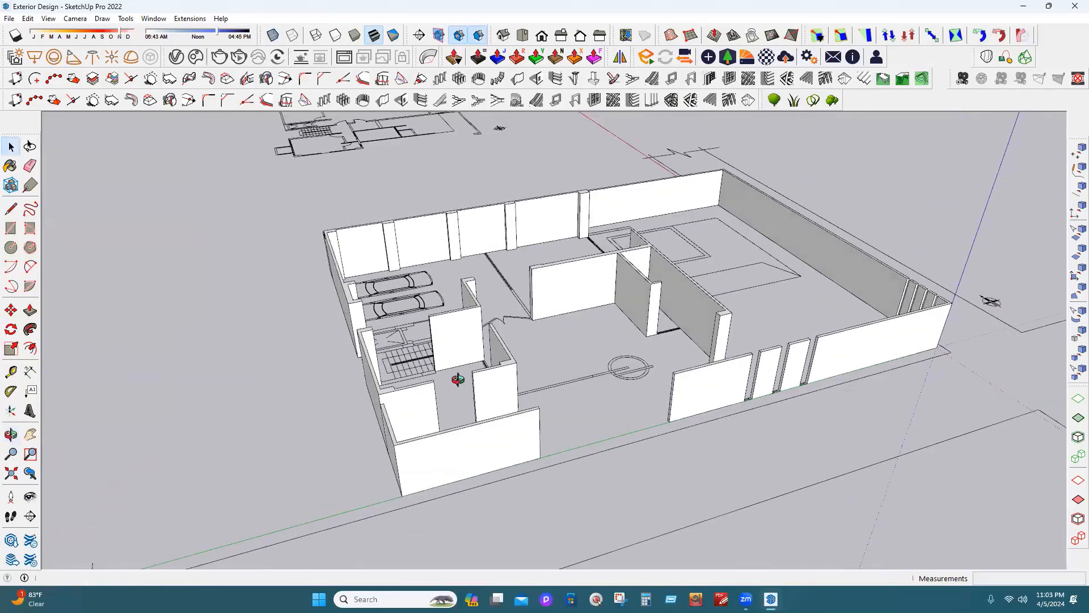
Draw a large ground rectangle about 222' by 256' 6" around the house and the adjoining road lines.
{"action": "scroll", "coordinate": [345, 366], "scroll_direction": "down", "scroll_amount": 2}
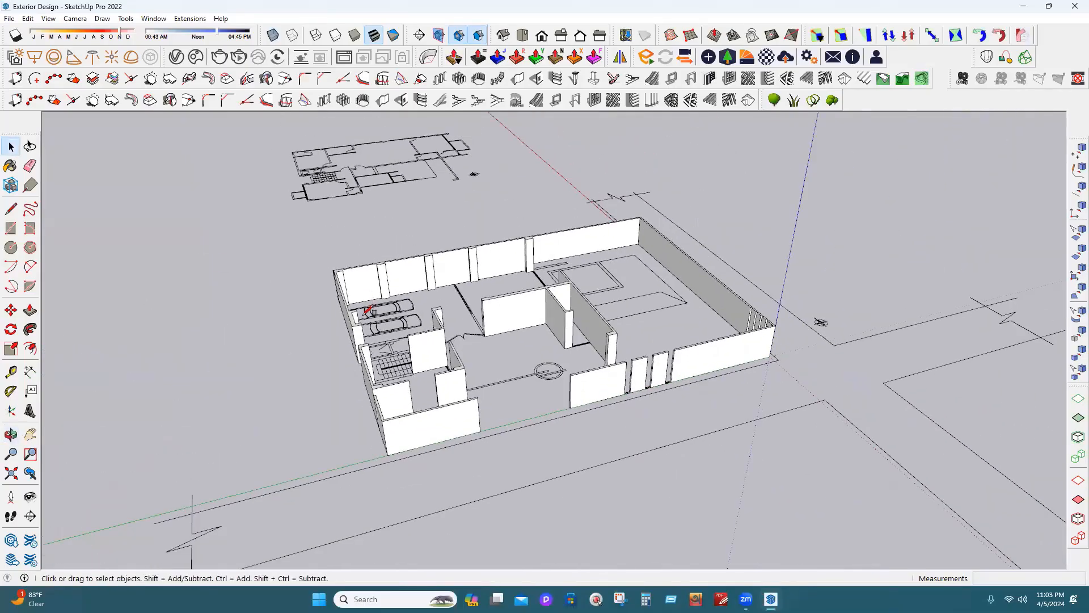
{"action": "scroll", "coordinate": [367, 311], "scroll_direction": "down", "scroll_amount": 3}
{"action": "key", "text": "r"}
{"action": "left_click", "coordinate": [306, 305]}
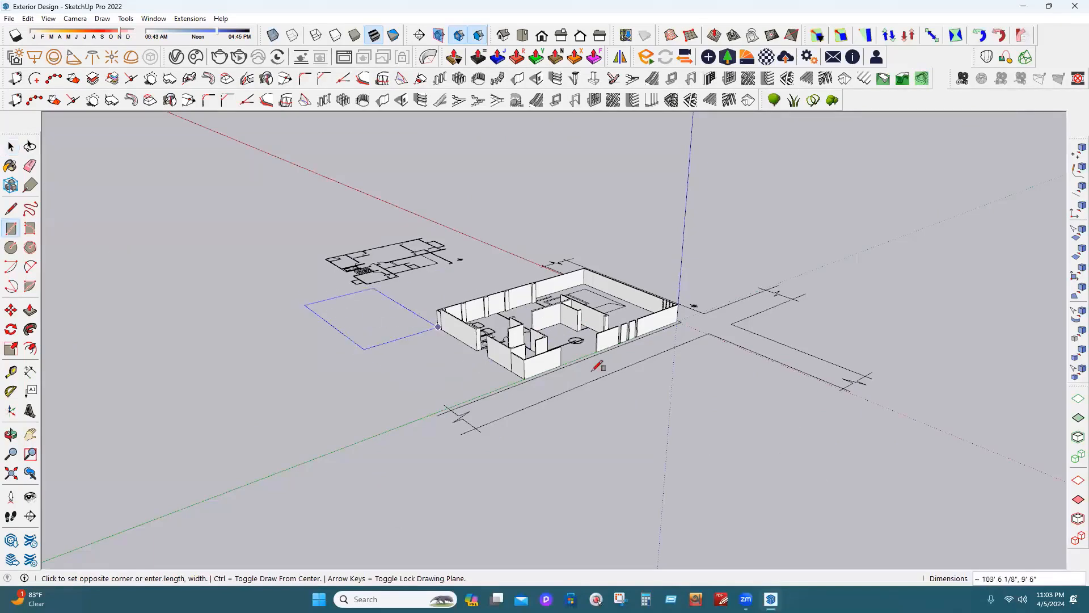
{"action": "key", "text": "Escape"}
{"action": "left_click", "coordinate": [259, 321]}
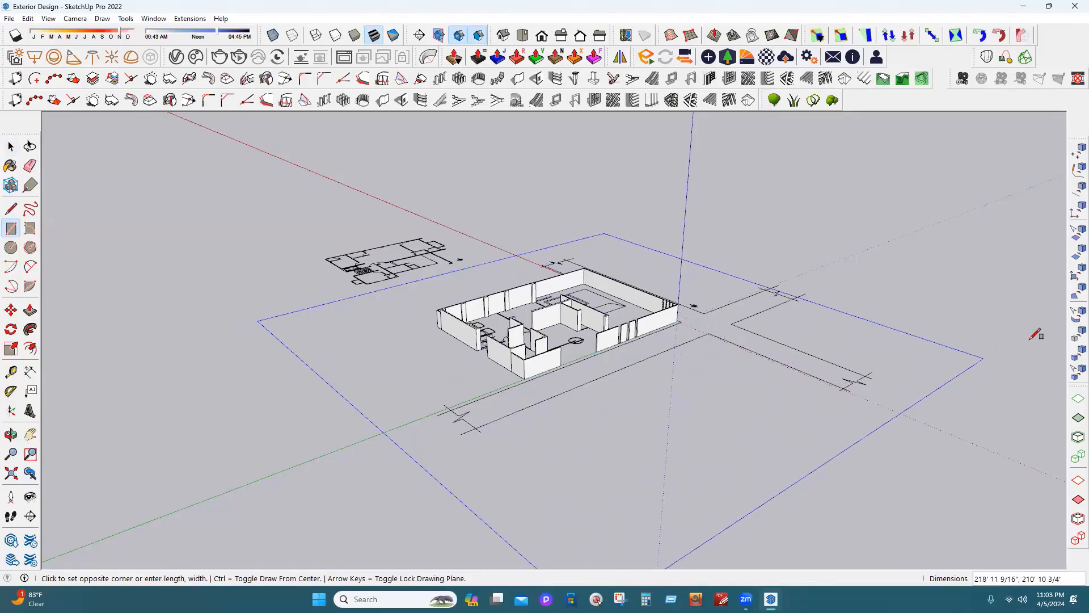
{"action": "left_click", "coordinate": [1046, 329]}
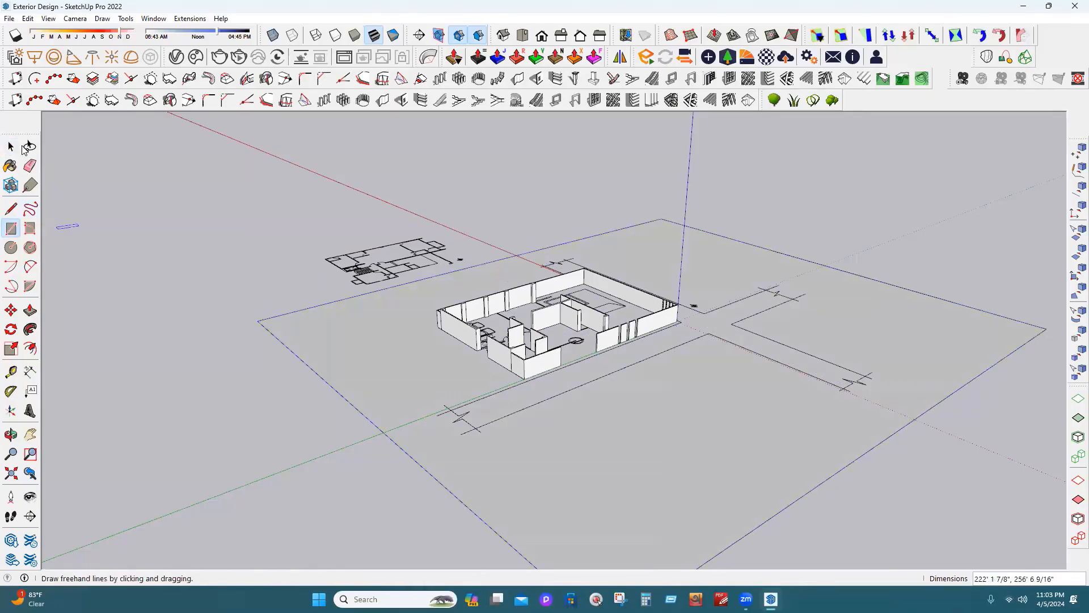
Select the large ground rectangle with its edges and make it a group.
{"action": "left_click", "coordinate": [10, 148]}
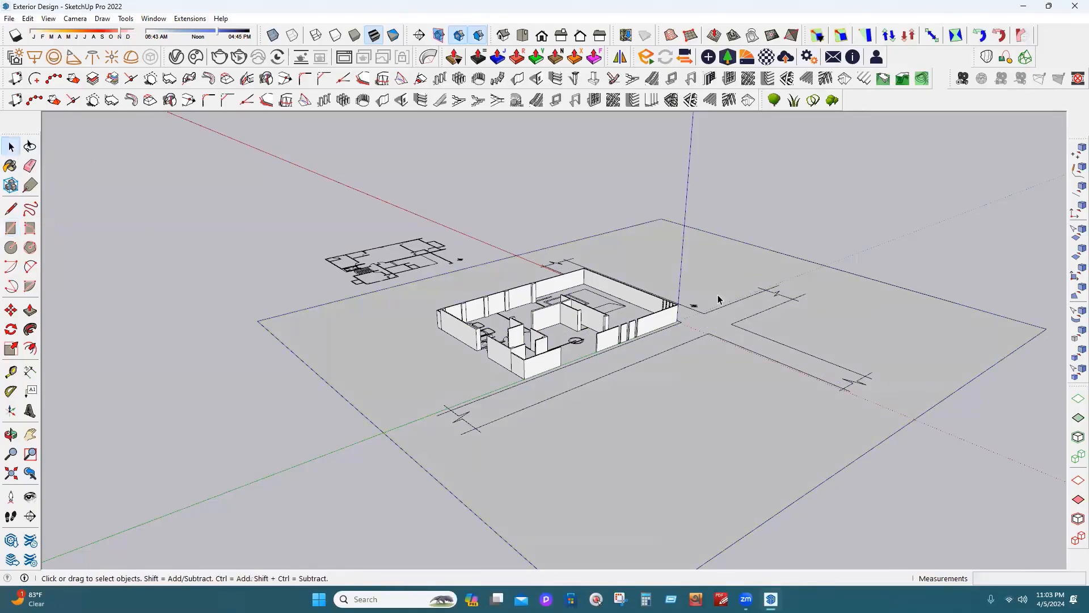
{"action": "double_click", "coordinate": [706, 278]}
{"action": "right_click", "coordinate": [706, 292]}
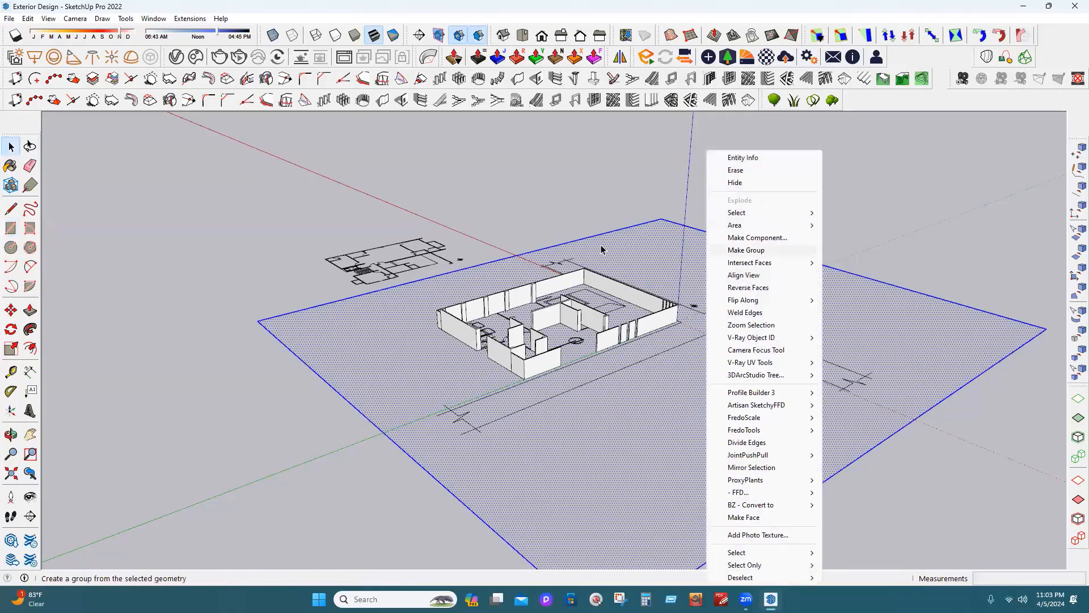
{"action": "left_click", "coordinate": [603, 195]}
Open the ground group, extrude its underside by 6" to give it thickness, and leave the group.
{"action": "key", "text": "o"}
{"action": "left_click_drag", "start_coordinate": [610, 210], "coordinate": [663, 246]}
{"action": "key", "text": "space"}
{"action": "double_click", "coordinate": [664, 247]}
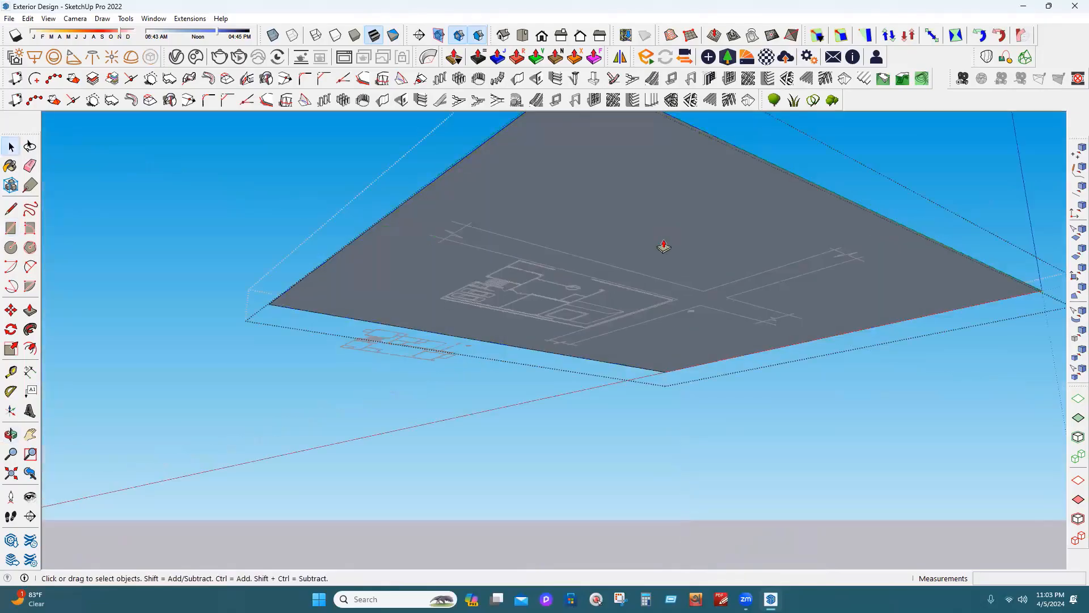
{"action": "key", "text": "p"}
{"action": "left_click", "coordinate": [664, 247]}
{"action": "type", "text": "6"}
{"action": "key", "text": "Return"}
{"action": "mouse_move", "coordinate": [42, 128]}
{"action": "middle_mouse_down"}
{"action": "mouse_move", "coordinate": [109, 170]}
{"action": "mouse_move", "coordinate": [717, 401]}
{"action": "mouse_move", "coordinate": [487, 421]}
{"action": "middle_mouse_up"}
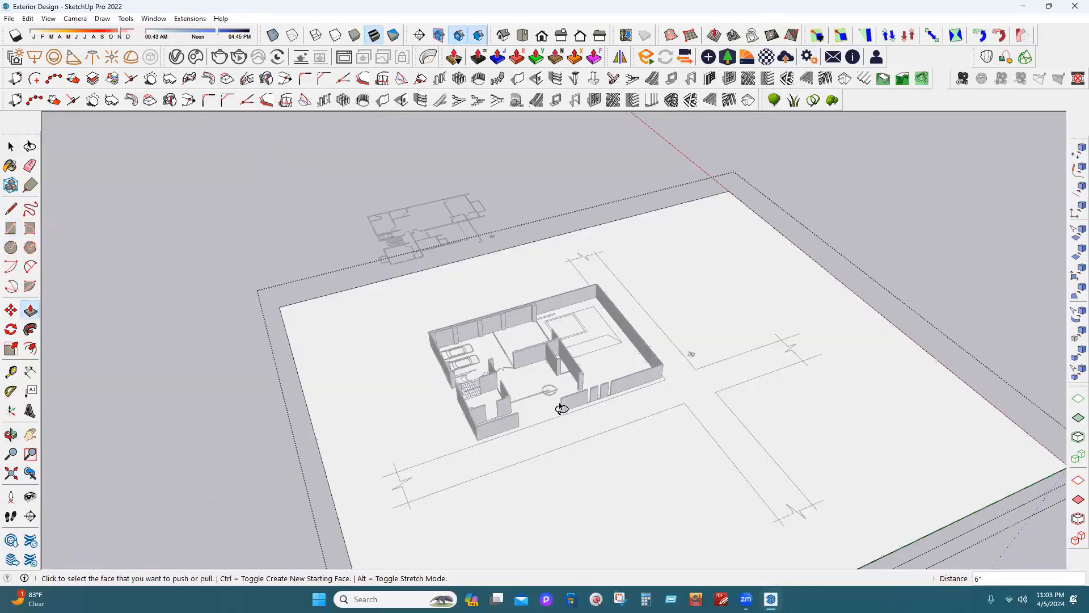
{"action": "left_click", "coordinate": [30, 147]}
{"action": "key", "text": "Escape"}
{"action": "middle_click_drag", "start_coordinate": [142, 192], "coordinate": [522, 310]}
{"action": "key", "text": "space"}
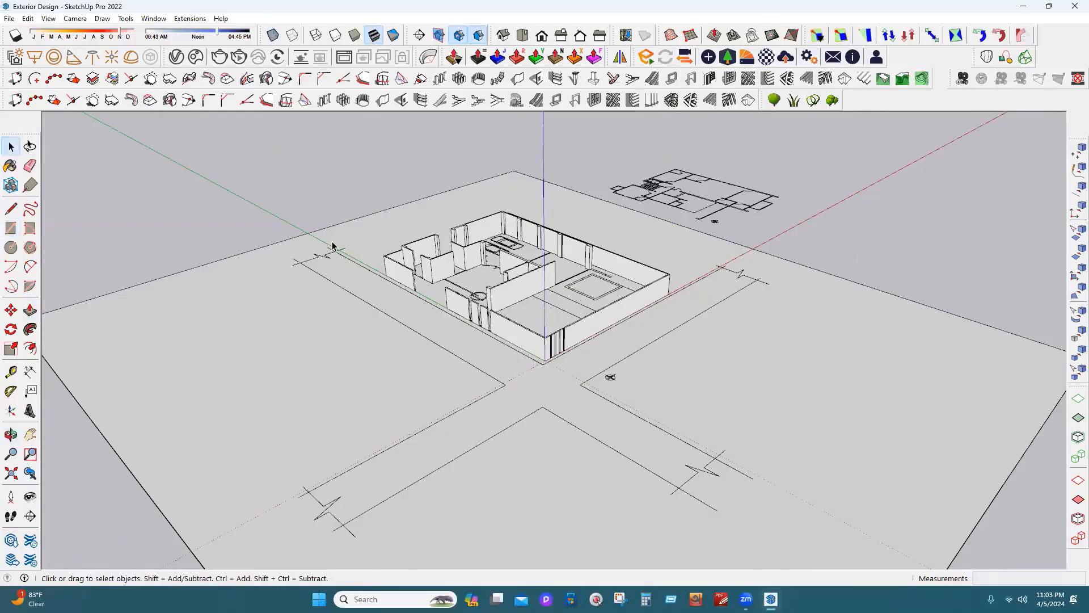
Examine the house walls, boundary wall and road lines on the ground slab from several angles.
{"action": "scroll", "coordinate": [498, 246], "scroll_direction": "up", "scroll_amount": 5}
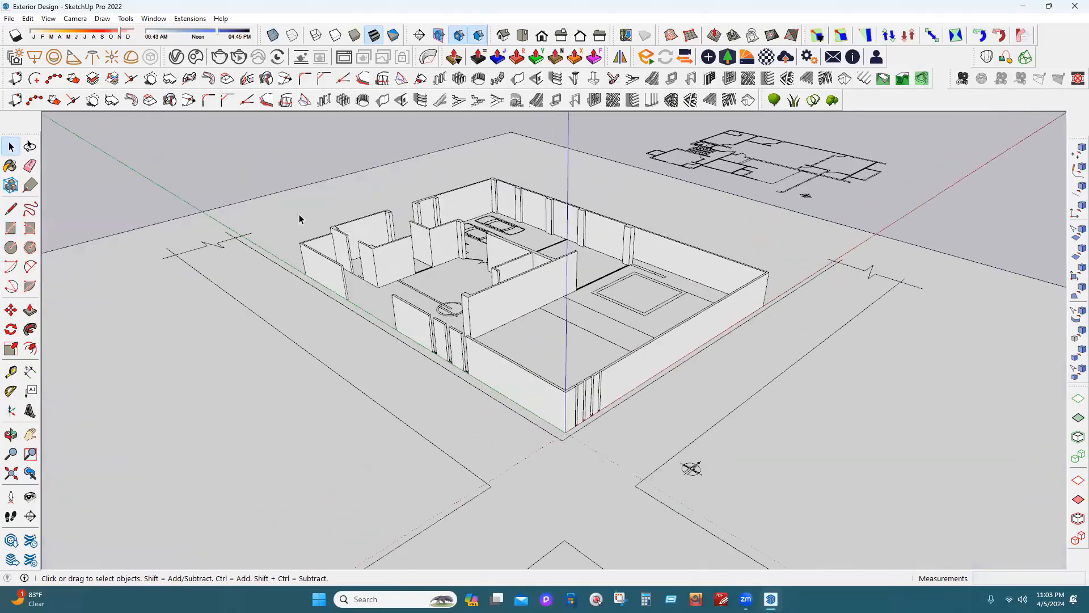
{"action": "middle_click_drag", "start_coordinate": [254, 236], "coordinate": [274, 270]}
{"action": "key", "text": "r"}
{"action": "scroll", "coordinate": [485, 301], "scroll_direction": "down", "scroll_amount": 6}
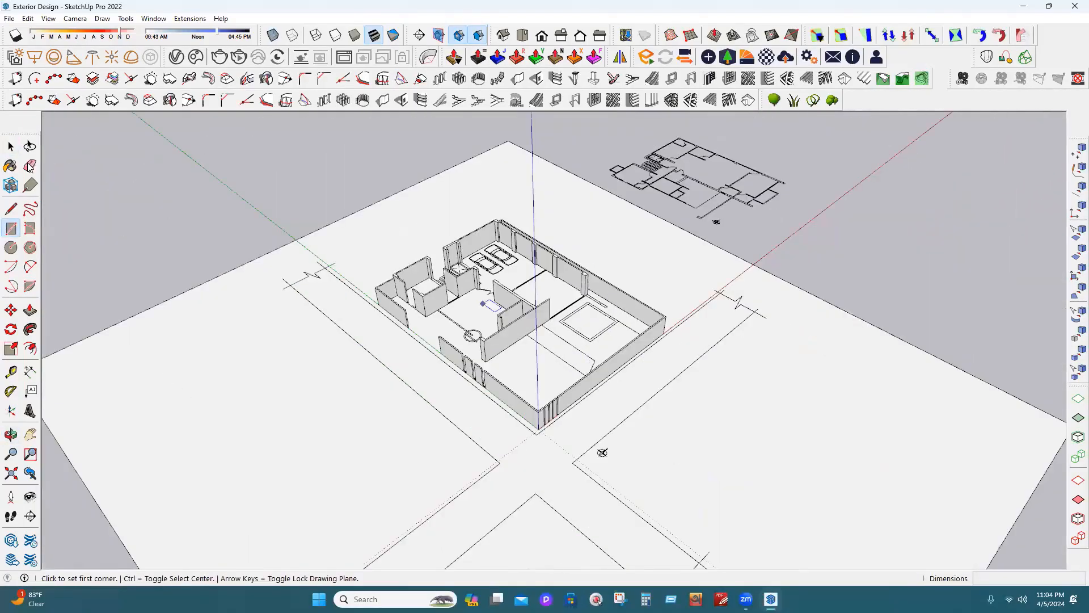
{"action": "scroll", "coordinate": [483, 303], "scroll_direction": "down", "scroll_amount": 2}
{"action": "middle_click_drag", "start_coordinate": [547, 427], "coordinate": [526, 262]}
{"action": "key", "text": "space"}
{"action": "scroll", "coordinate": [528, 272], "scroll_direction": "up", "scroll_amount": 2}
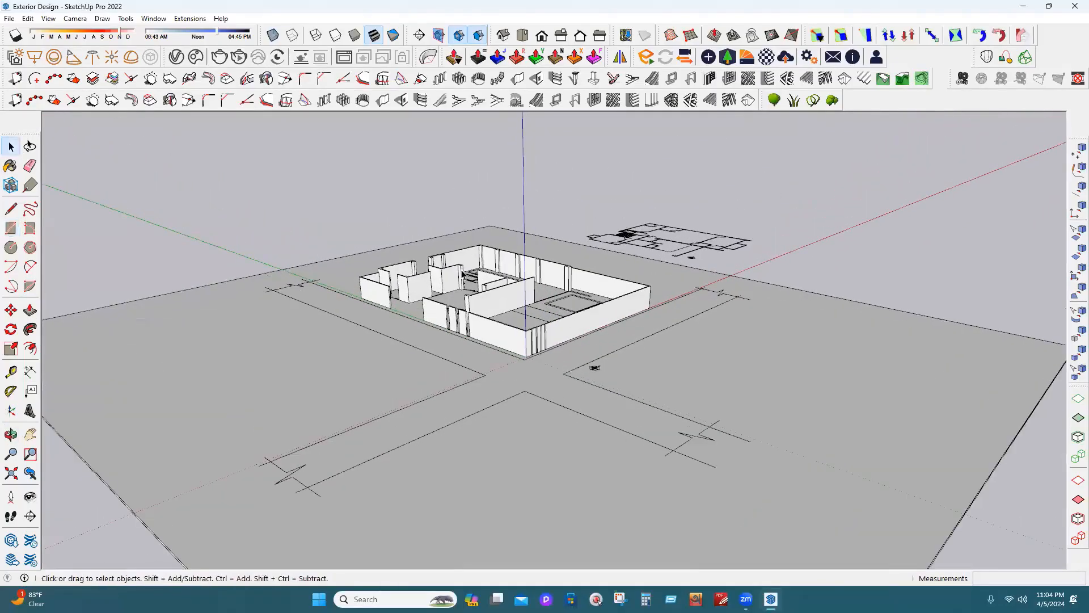
{"action": "scroll", "coordinate": [556, 293], "scroll_direction": "up", "scroll_amount": 3}
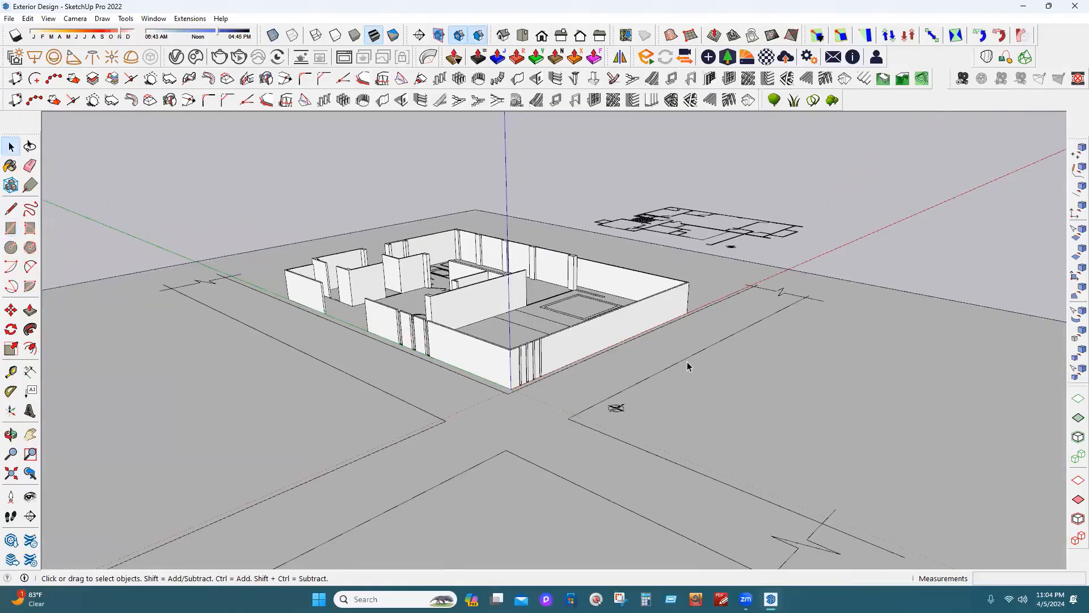
{"action": "scroll", "coordinate": [653, 361], "scroll_direction": "up", "scroll_amount": 3}
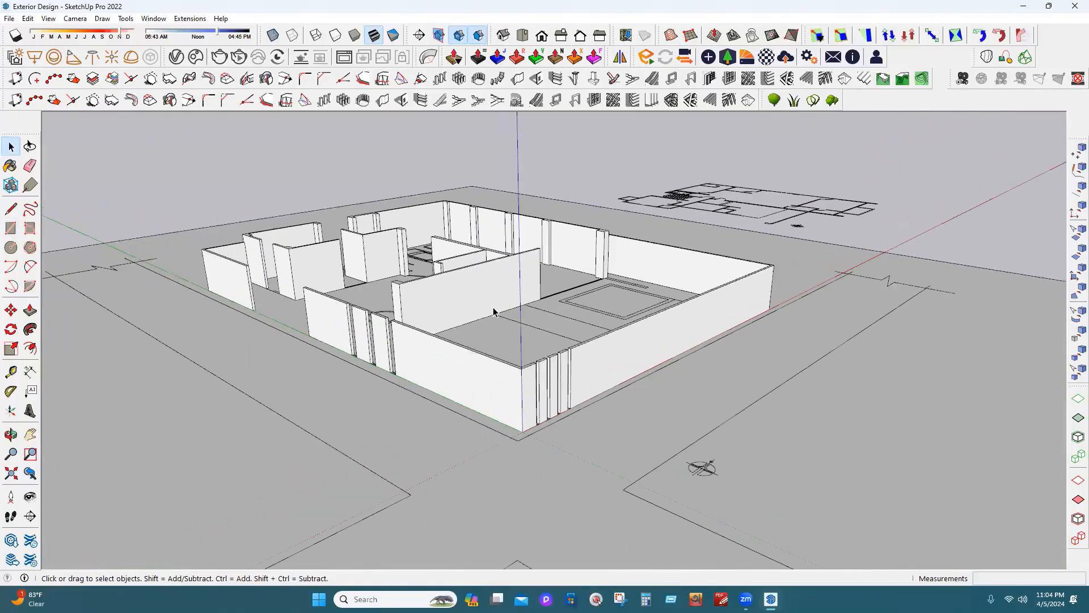
{"action": "scroll", "coordinate": [492, 325], "scroll_direction": "up", "scroll_amount": 2}
{"action": "middle_click_drag", "start_coordinate": [447, 330], "coordinate": [401, 406]}
Draw a 50' by 50' rectangle over the house wall tops, between opposite corners of the wall group.
{"action": "left_click", "coordinate": [405, 334]}
{"action": "middle_click_drag", "start_coordinate": [469, 305], "coordinate": [608, 366]}
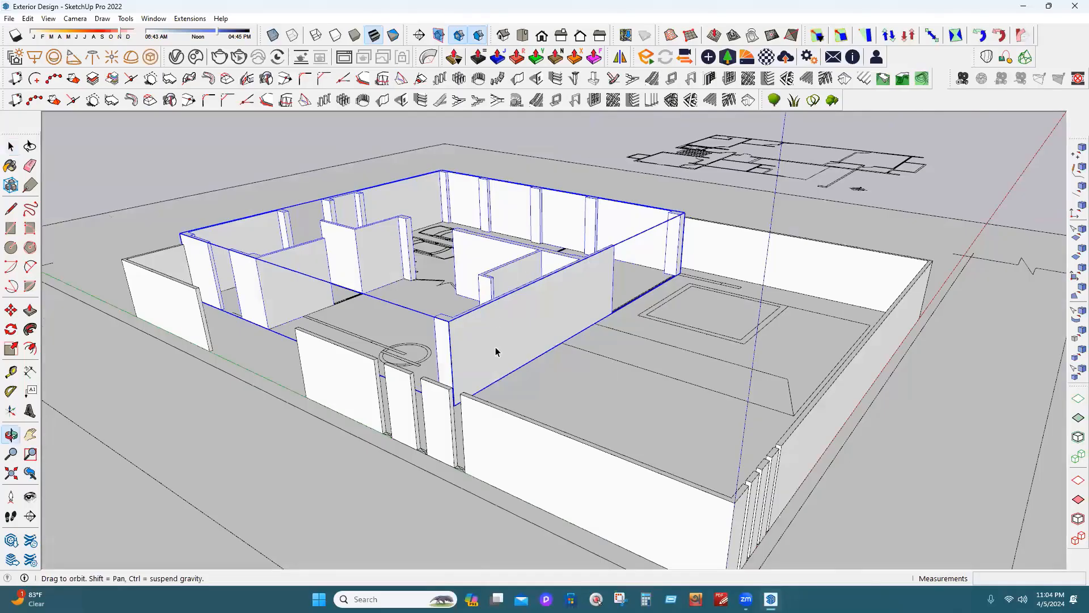
{"action": "middle_click_drag", "start_coordinate": [495, 352], "coordinate": [373, 300]}
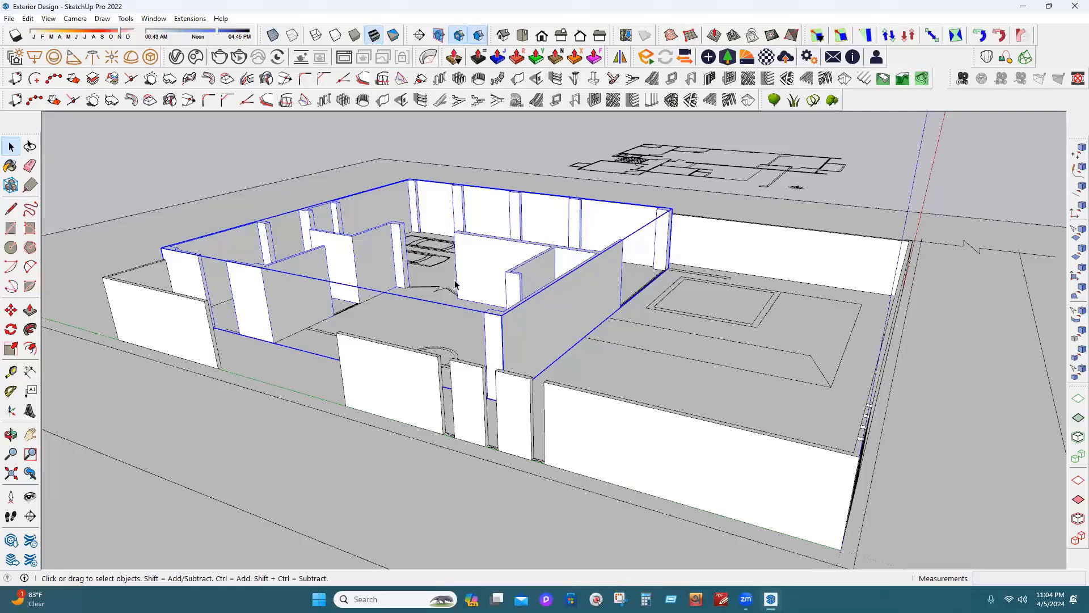
{"action": "key", "text": "o"}
{"action": "left_click_drag", "start_coordinate": [468, 400], "coordinate": [367, 420]}
{"action": "key", "text": "space"}
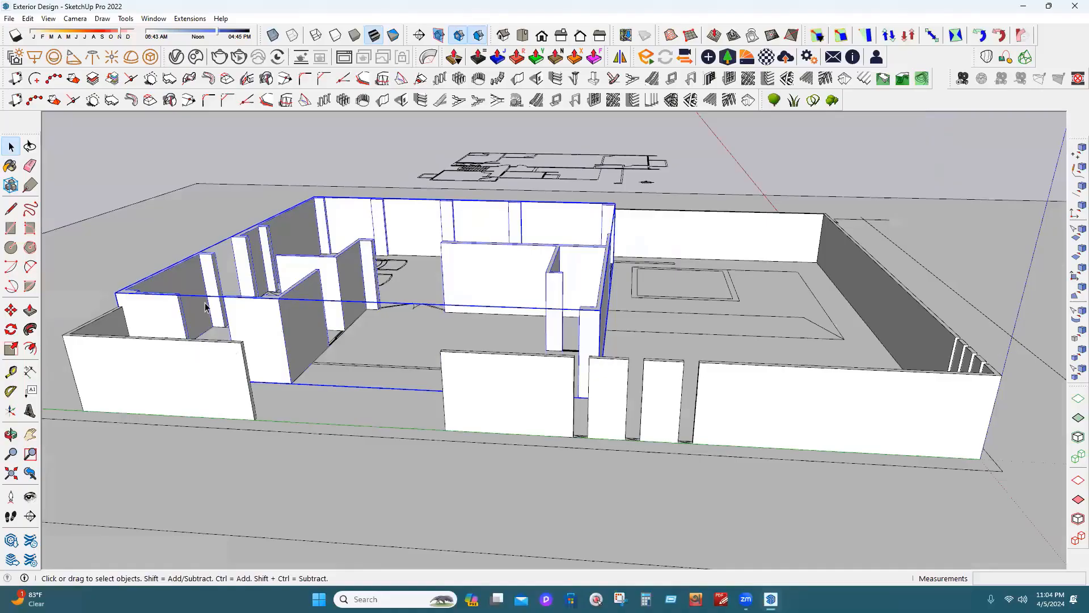
{"action": "middle_click_drag", "start_coordinate": [205, 307], "coordinate": [108, 357]}
{"action": "left_click", "coordinate": [10, 229]}
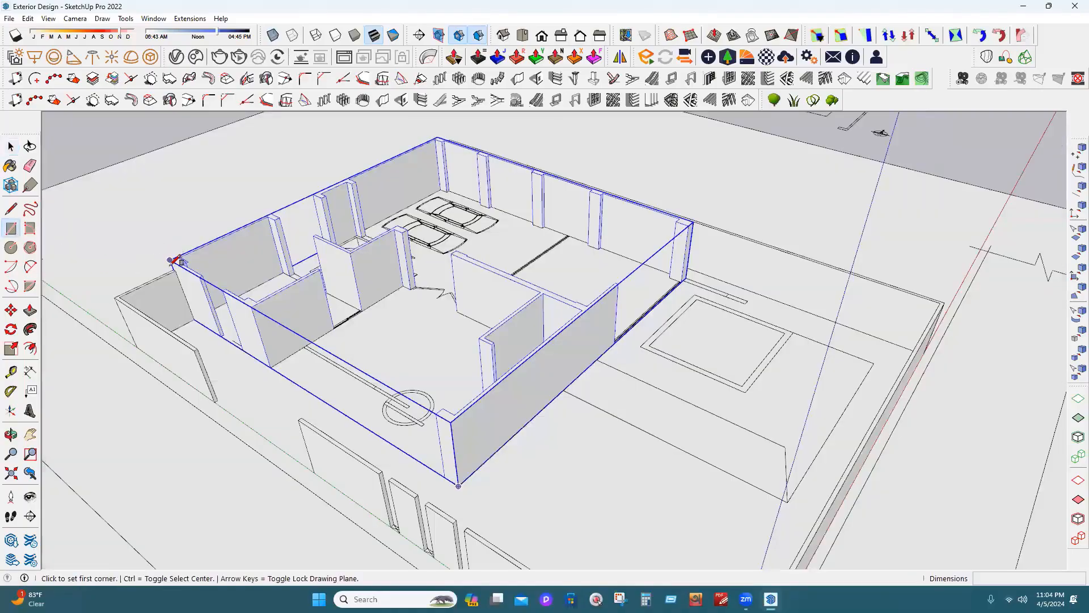
{"action": "scroll", "coordinate": [171, 261], "scroll_direction": "up", "scroll_amount": 1}
{"action": "scroll", "coordinate": [172, 261], "scroll_direction": "up", "scroll_amount": 1}
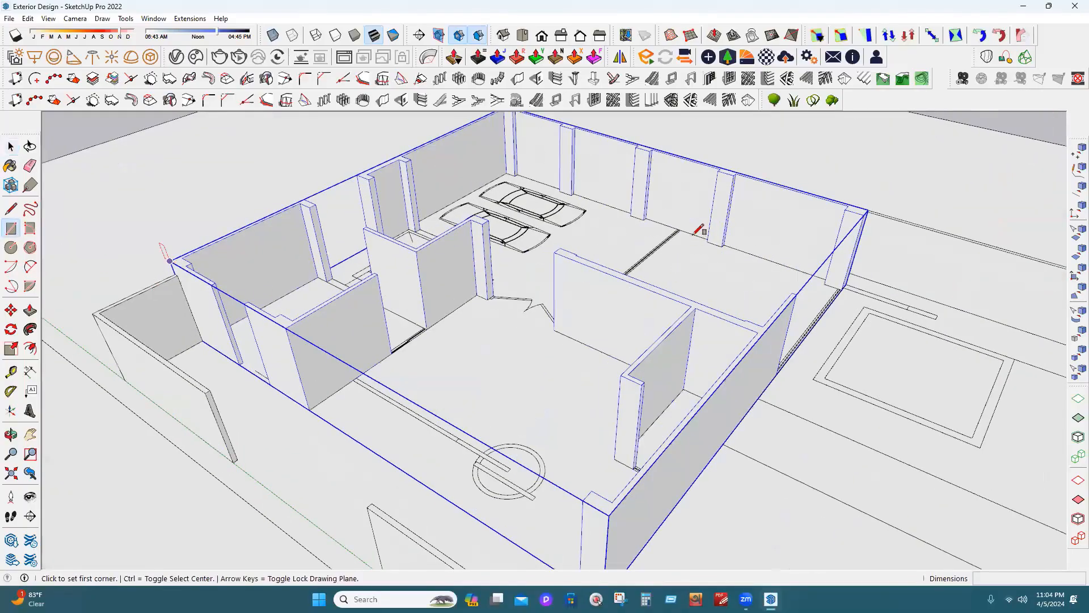
{"action": "left_click", "coordinate": [692, 233]}
Group the rectangle over the house walls and extrude it 2' 6" upward into a slab.
{"action": "left_click", "coordinate": [11, 146]}
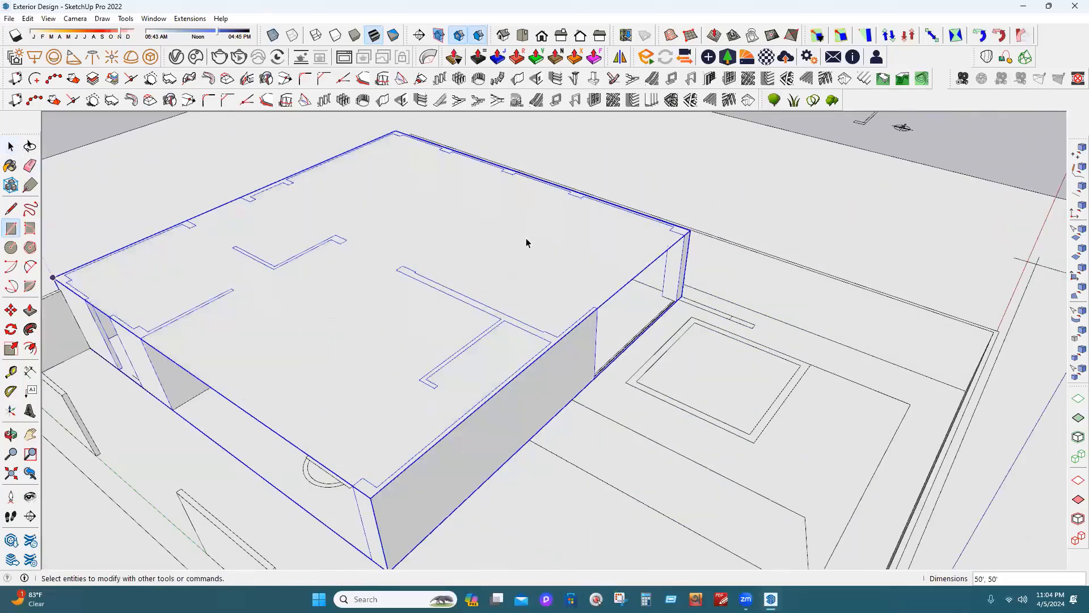
{"action": "right_click", "coordinate": [475, 222]}
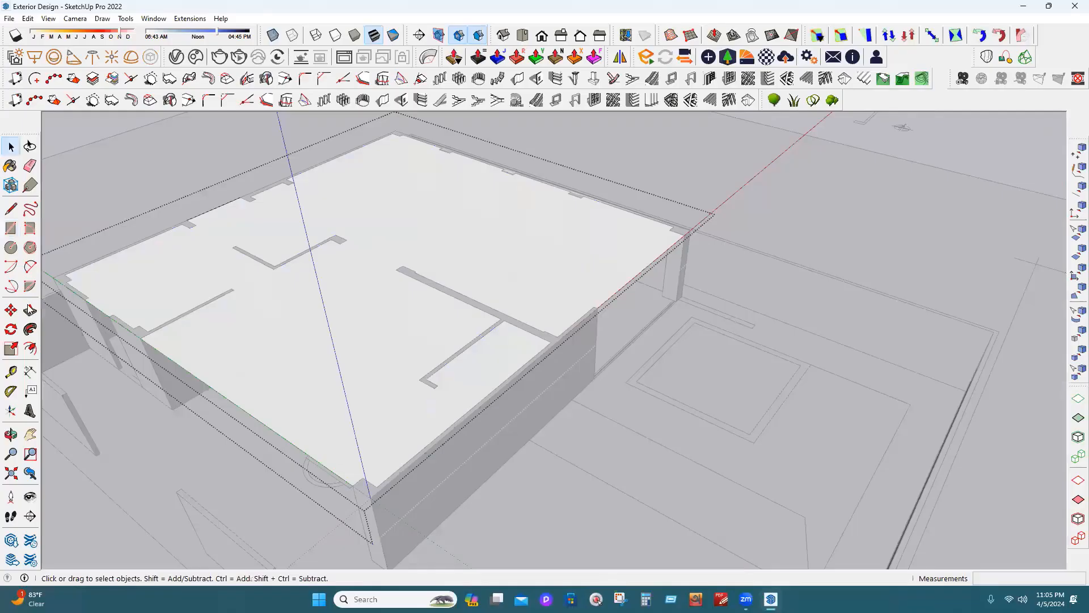
{"action": "left_click", "coordinate": [29, 308]}
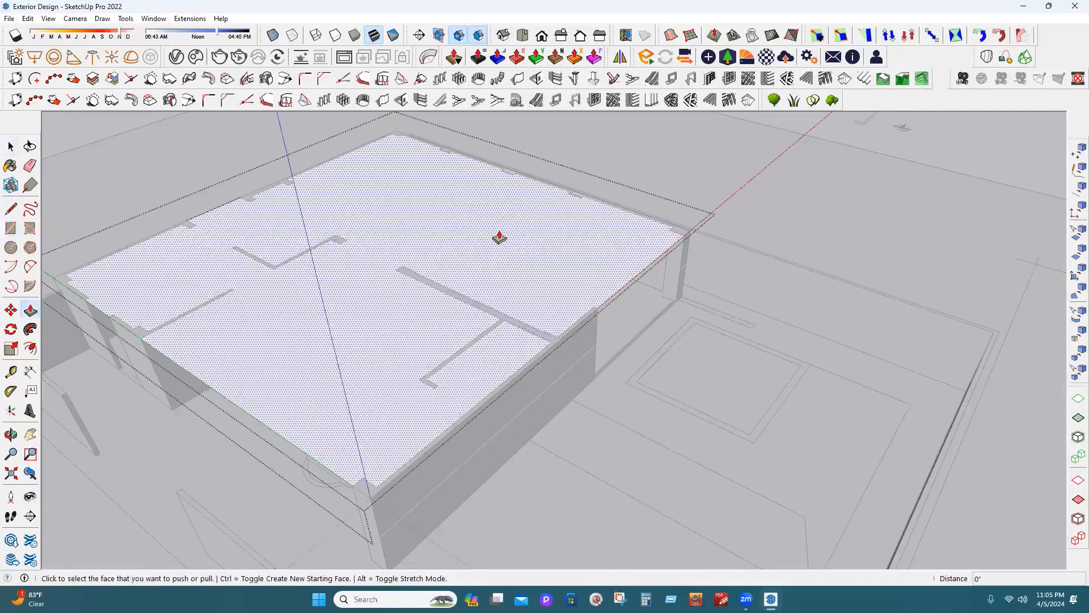
{"action": "left_click", "coordinate": [499, 237]}
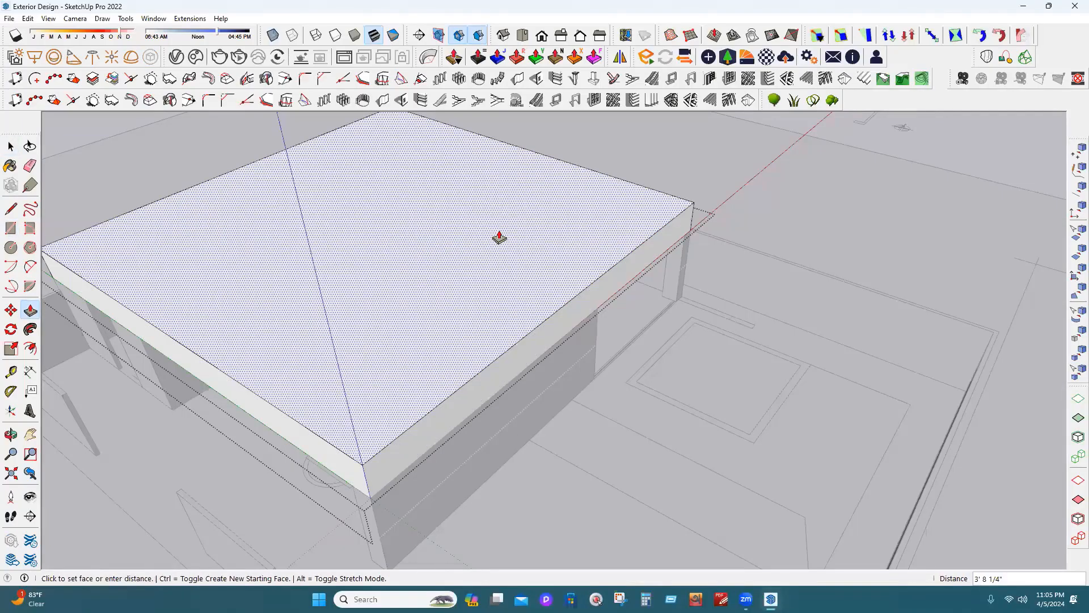
{"action": "type", "text": "2'6"}
{"action": "key", "text": "Return"}
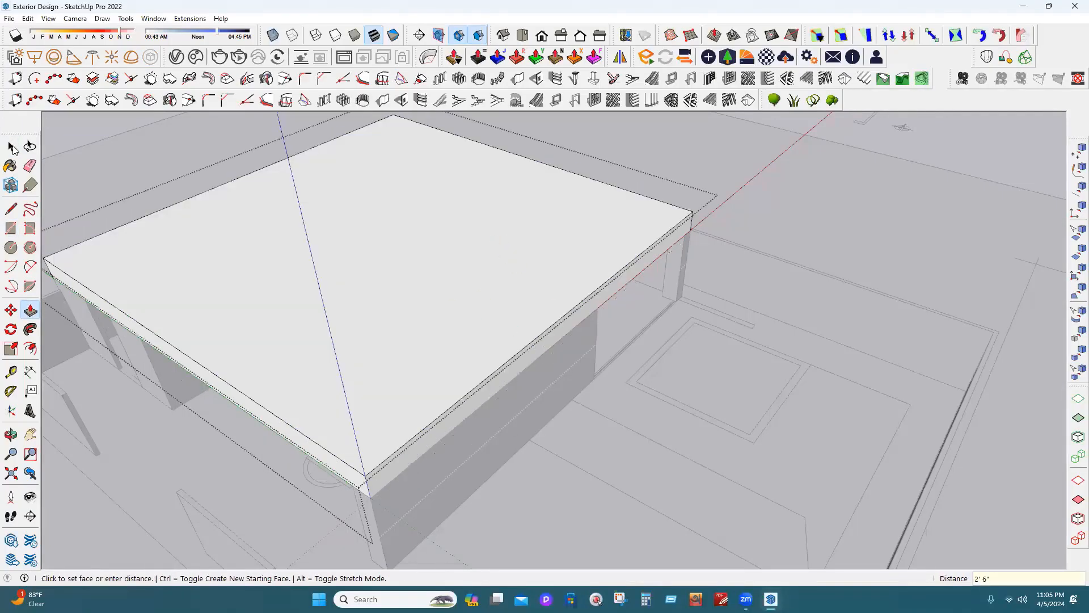
{"action": "key", "text": "space"}
Move the slab from the wall tops down to the house base, raising it 30" so it rests on the ground.
{"action": "middle_click_drag", "start_coordinate": [467, 303], "coordinate": [417, 412]}
{"action": "scroll", "coordinate": [379, 326], "scroll_direction": "up", "scroll_amount": 3}
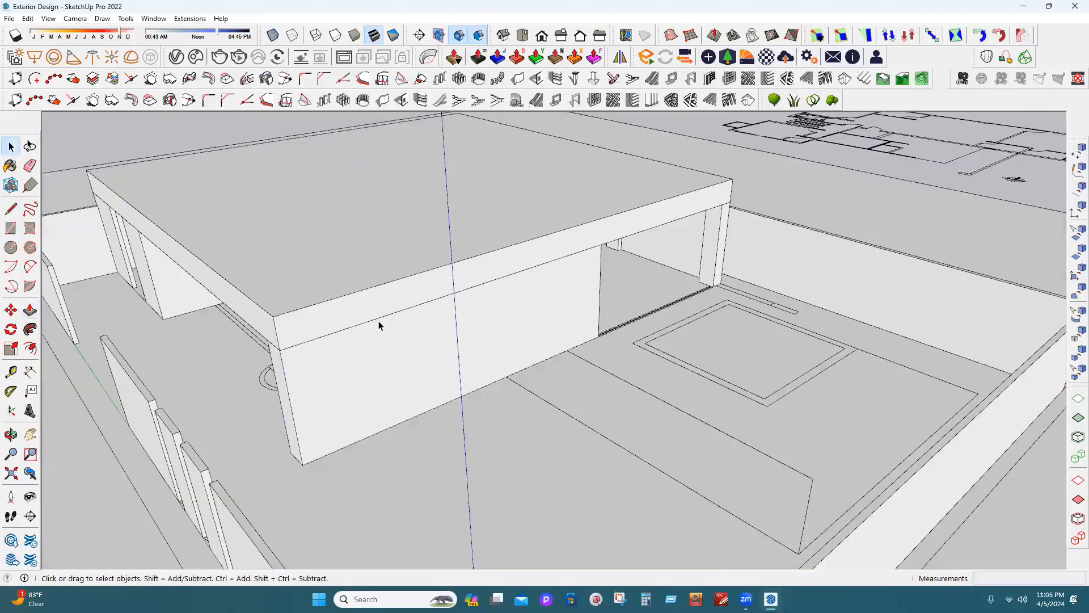
{"action": "scroll", "coordinate": [404, 385], "scroll_direction": "down", "scroll_amount": 1}
{"action": "left_click", "coordinate": [352, 319]}
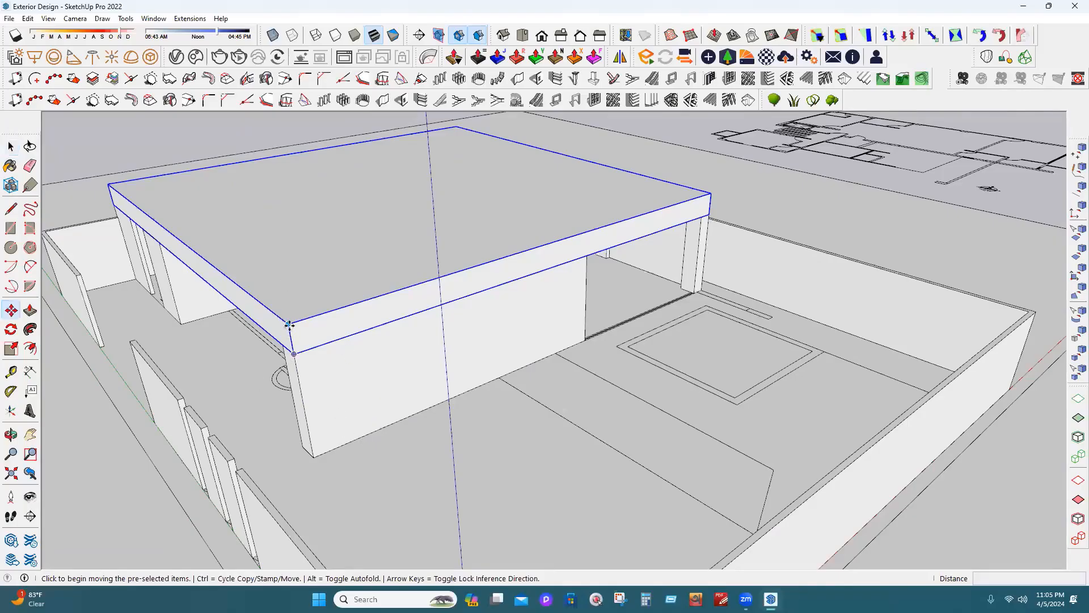
{"action": "left_click", "coordinate": [299, 436]}
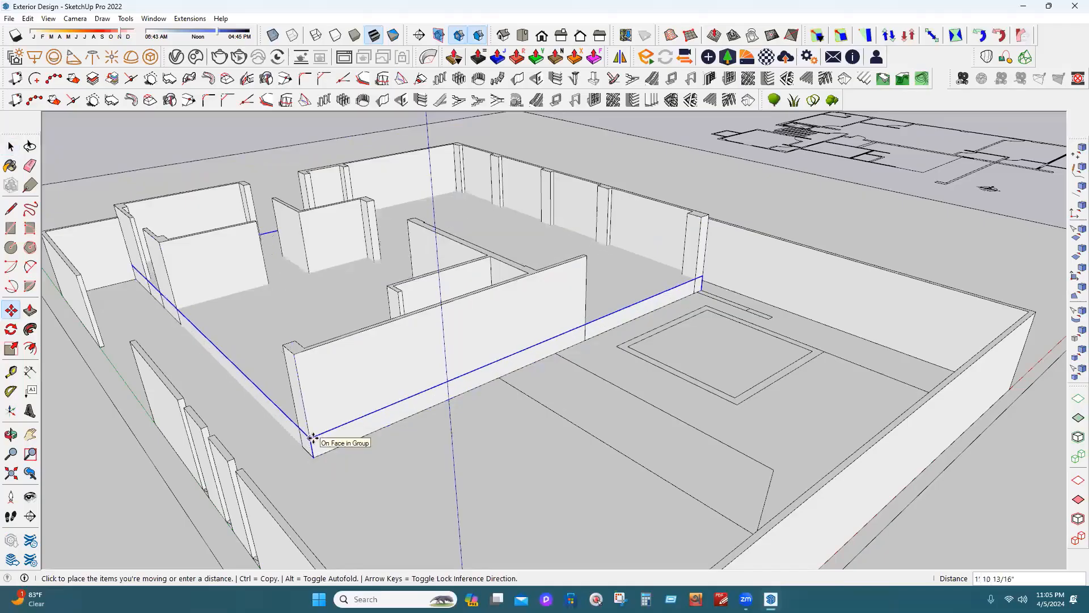
{"action": "type", "text": "30"}
{"action": "key", "text": "Return"}
Move the house wall group up from its bottom corner to the slab's top corner so the walls stand on the plinth.
{"action": "left_click", "coordinate": [11, 147]}
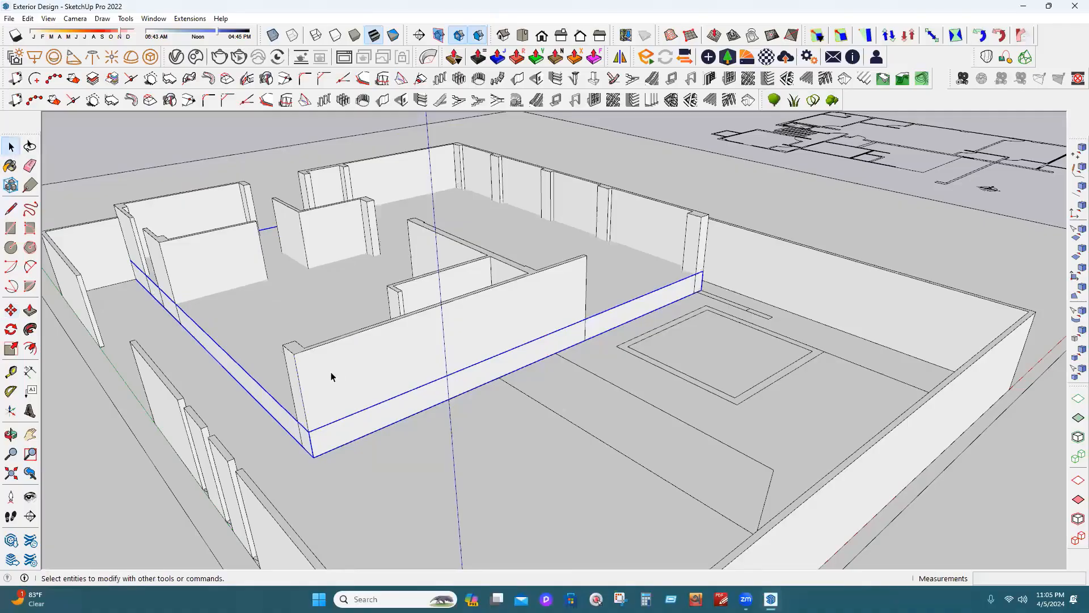
{"action": "left_click", "coordinate": [353, 376]}
{"action": "left_click", "coordinate": [11, 312]}
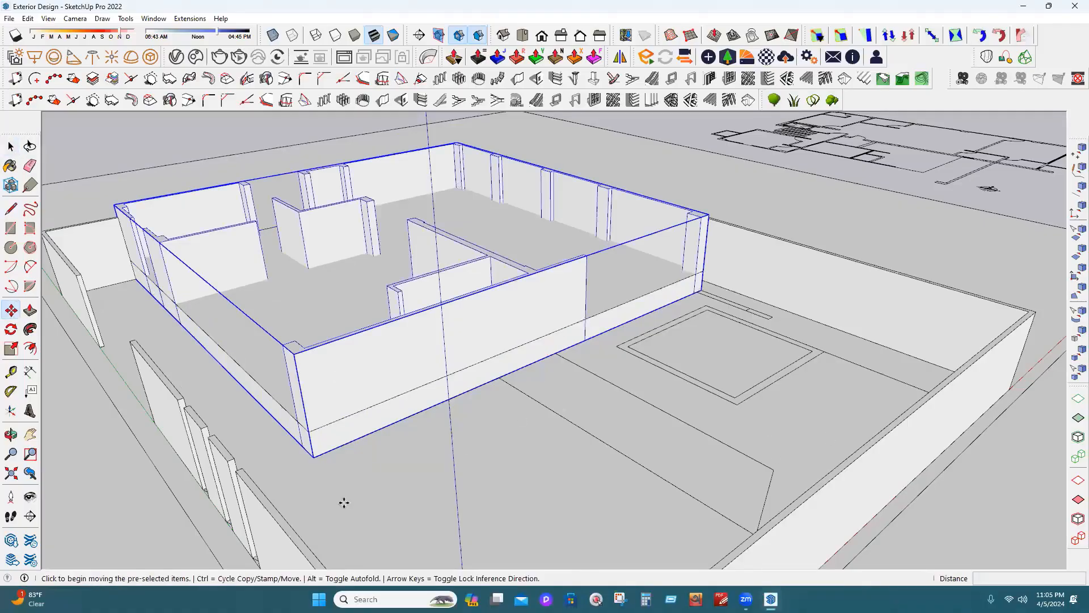
{"action": "left_click", "coordinate": [313, 457]}
{"action": "left_click", "coordinate": [310, 432]}
{"action": "left_click", "coordinate": [10, 150]}
{"action": "key", "text": "x"}
{"action": "left_click", "coordinate": [129, 377]}
Draw vertical dividing lines on the plinth's front face, at the inner wall's corner and in line with the boundary opening's far end.
{"action": "scroll", "coordinate": [464, 334], "scroll_direction": "down", "scroll_amount": 3}
{"action": "middle_click_drag", "start_coordinate": [464, 335], "coordinate": [432, 374]}
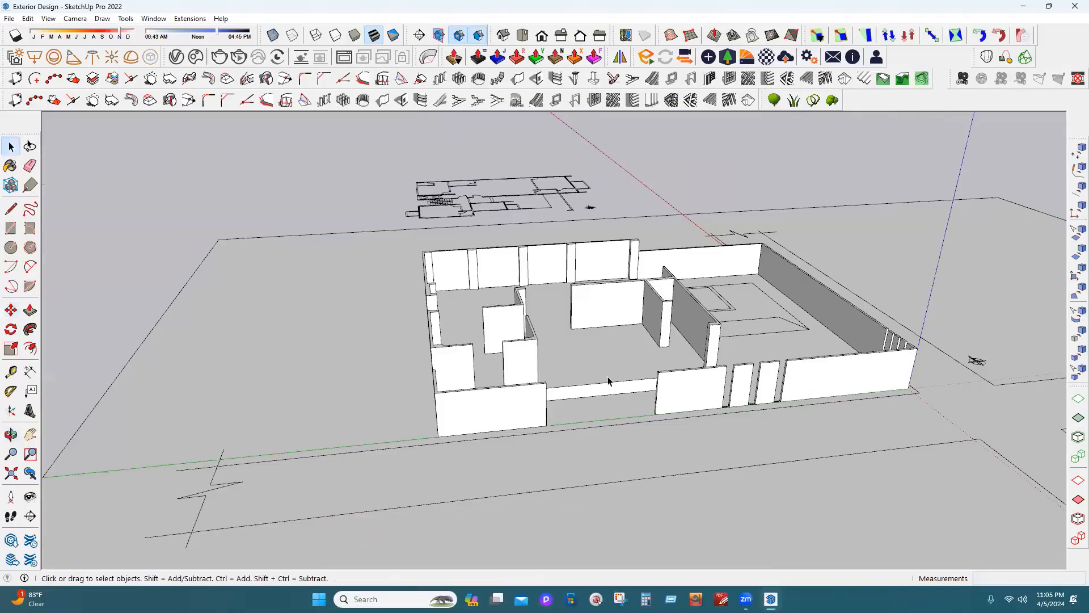
{"action": "scroll", "coordinate": [642, 391], "scroll_direction": "up", "scroll_amount": 3}
{"action": "mouse_move", "coordinate": [642, 391]}
{"action": "middle_mouse_down"}
{"action": "mouse_move", "coordinate": [434, 347]}
{"action": "mouse_move", "coordinate": [379, 444]}
{"action": "mouse_move", "coordinate": [390, 416]}
{"action": "mouse_move", "coordinate": [333, 394]}
{"action": "mouse_move", "coordinate": [386, 394]}
{"action": "mouse_move", "coordinate": [389, 376]}
{"action": "middle_mouse_up"}
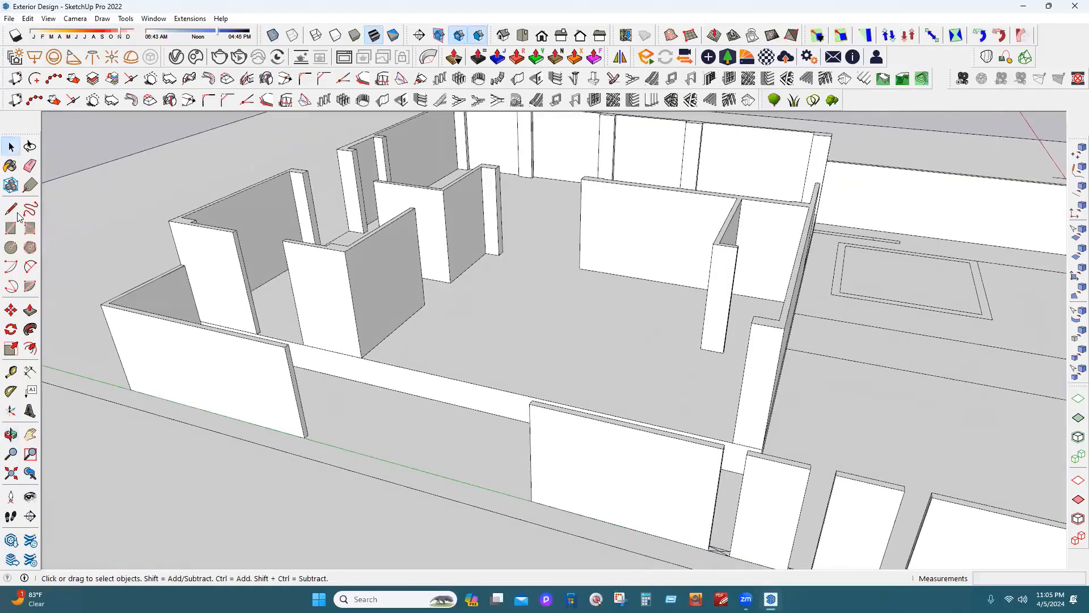
{"action": "left_click", "coordinate": [18, 213]}
{"action": "scroll", "coordinate": [351, 363], "scroll_direction": "up", "scroll_amount": 1}
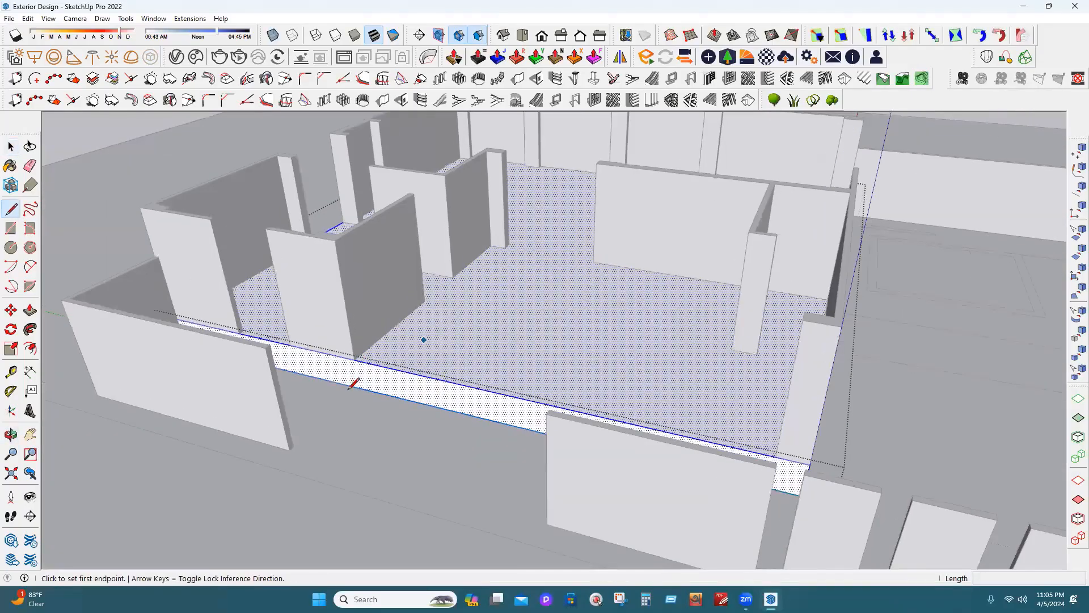
{"action": "middle_click_drag", "start_coordinate": [572, 428], "coordinate": [701, 392]}
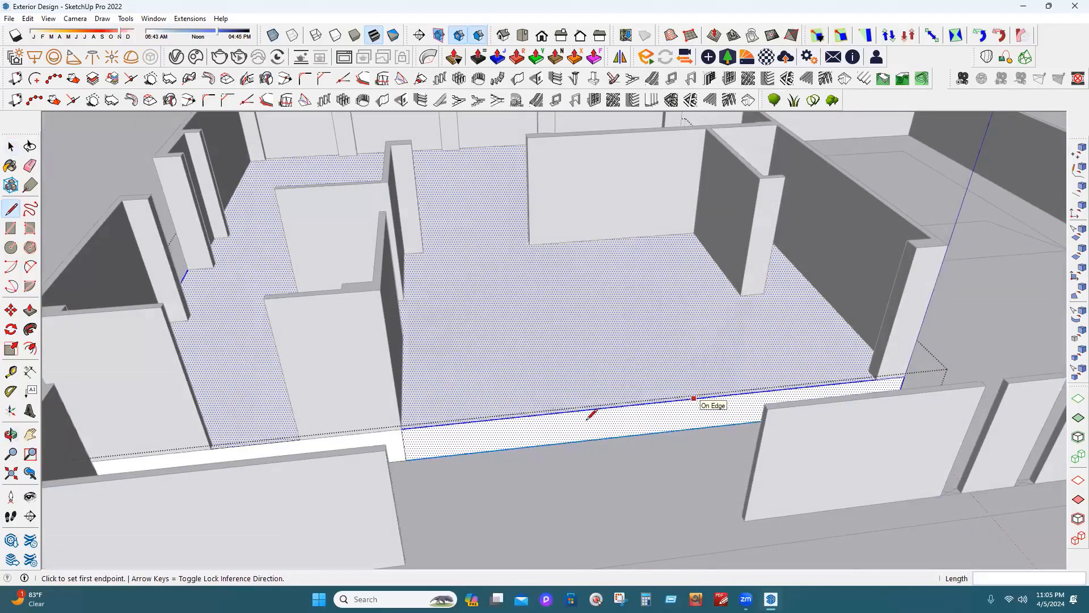
{"action": "left_click", "coordinate": [742, 515]}
{"action": "left_click", "coordinate": [698, 428]}
{"action": "left_click", "coordinate": [703, 397]}
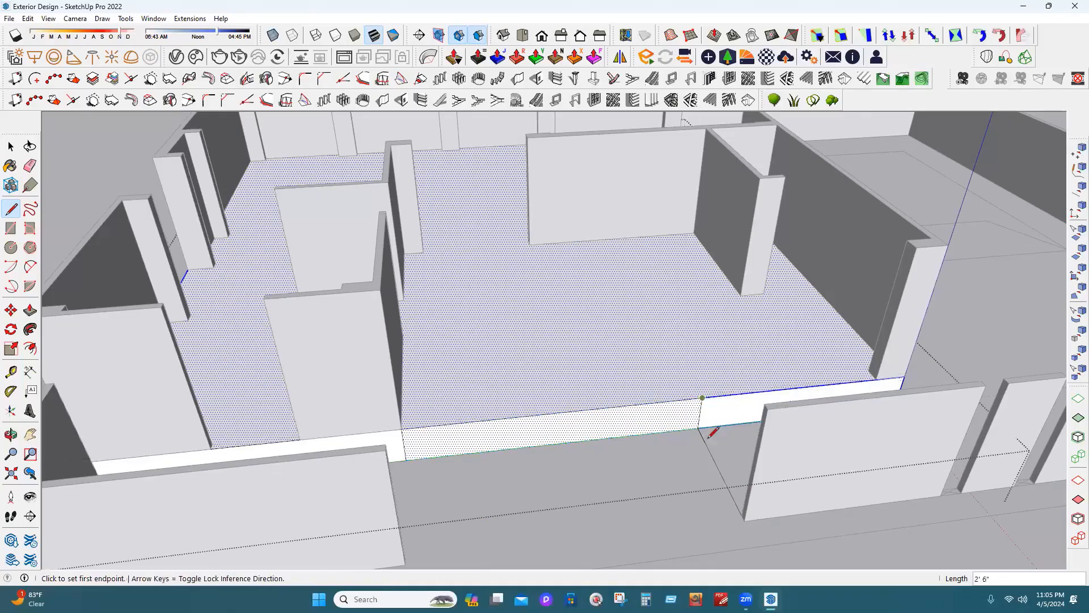
Erase the construction line between the boundary wall's corner and the plinth, and leave the plinth group.
{"action": "left_click", "coordinate": [31, 165]}
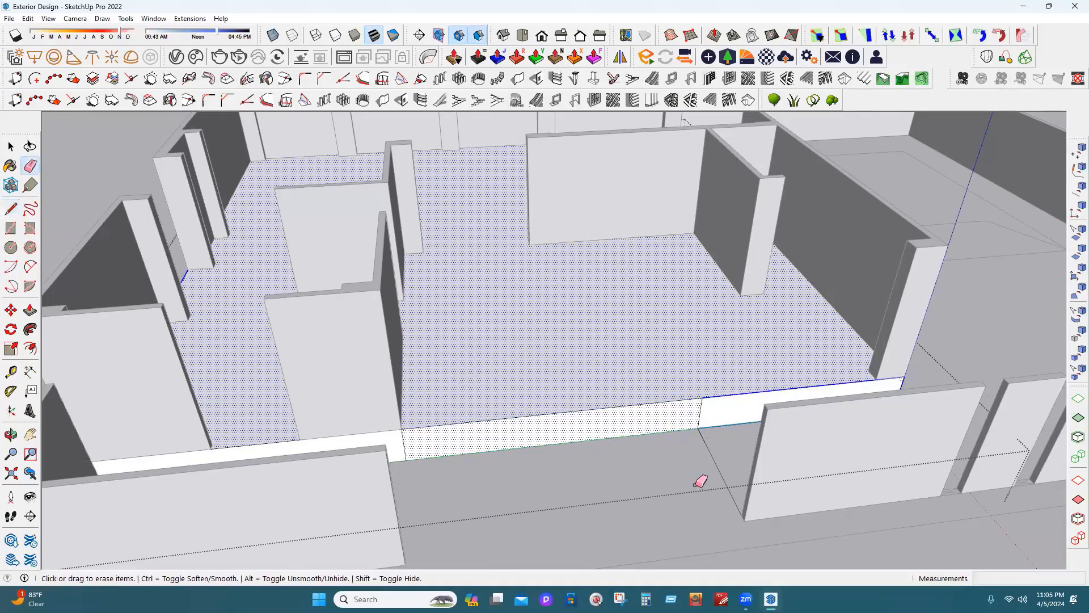
{"action": "left_click", "coordinate": [718, 460]}
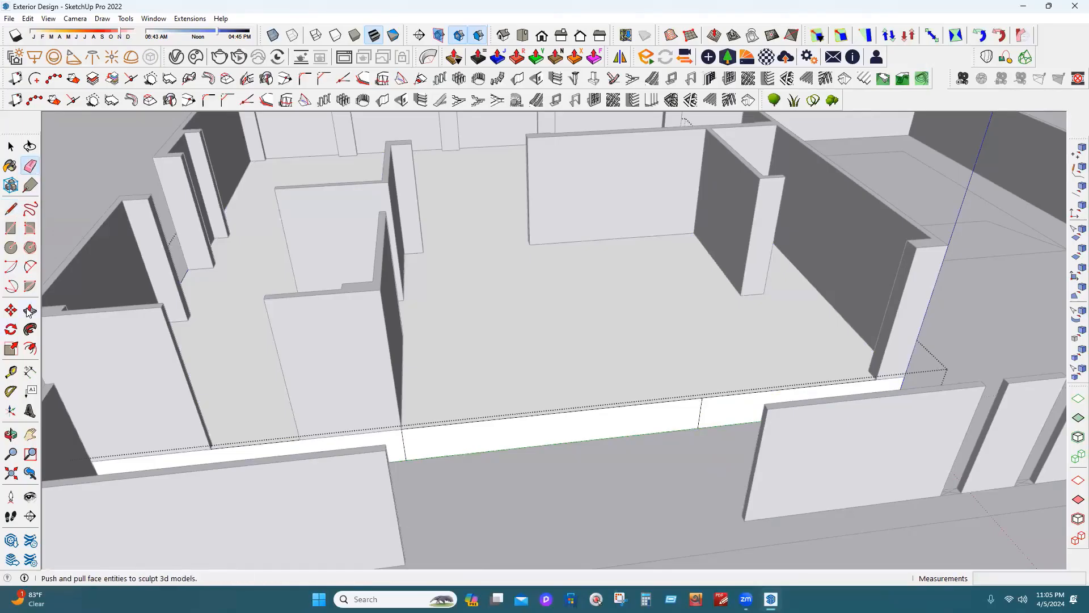
{"action": "left_click", "coordinate": [10, 147]}
Examine the house on its raised plinth from several angles and select the imported plan linework.
{"action": "scroll", "coordinate": [574, 454], "scroll_direction": "down", "scroll_amount": 3}
{"action": "middle_click_drag", "start_coordinate": [575, 453], "coordinate": [588, 456]}
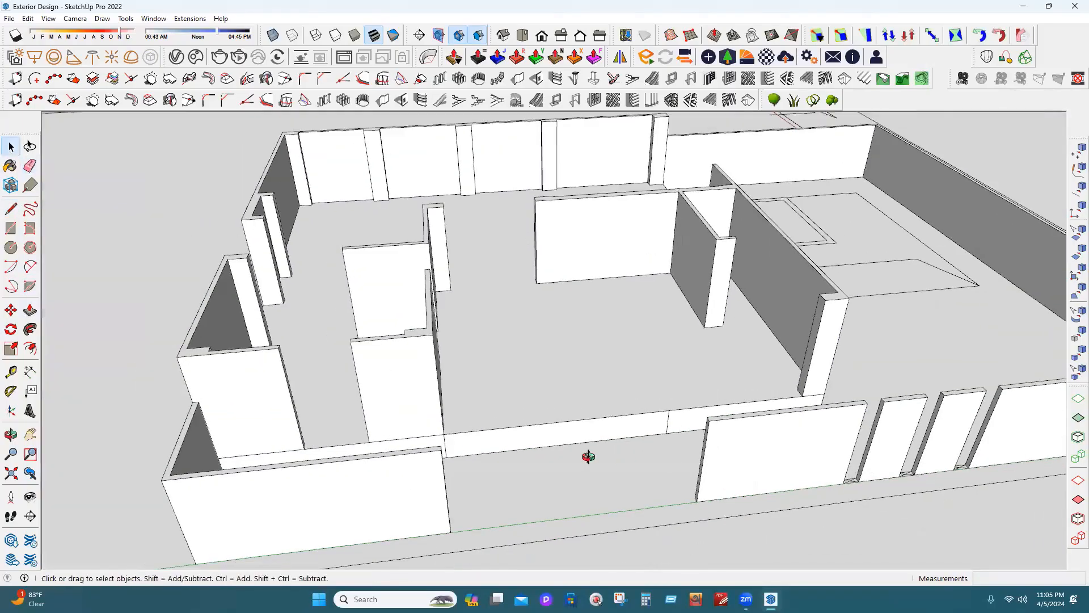
{"action": "scroll", "coordinate": [588, 457], "scroll_direction": "down", "scroll_amount": 2}
{"action": "middle_click_drag", "start_coordinate": [597, 381], "coordinate": [842, 258]}
{"action": "scroll", "coordinate": [842, 260], "scroll_direction": "up", "scroll_amount": 3}
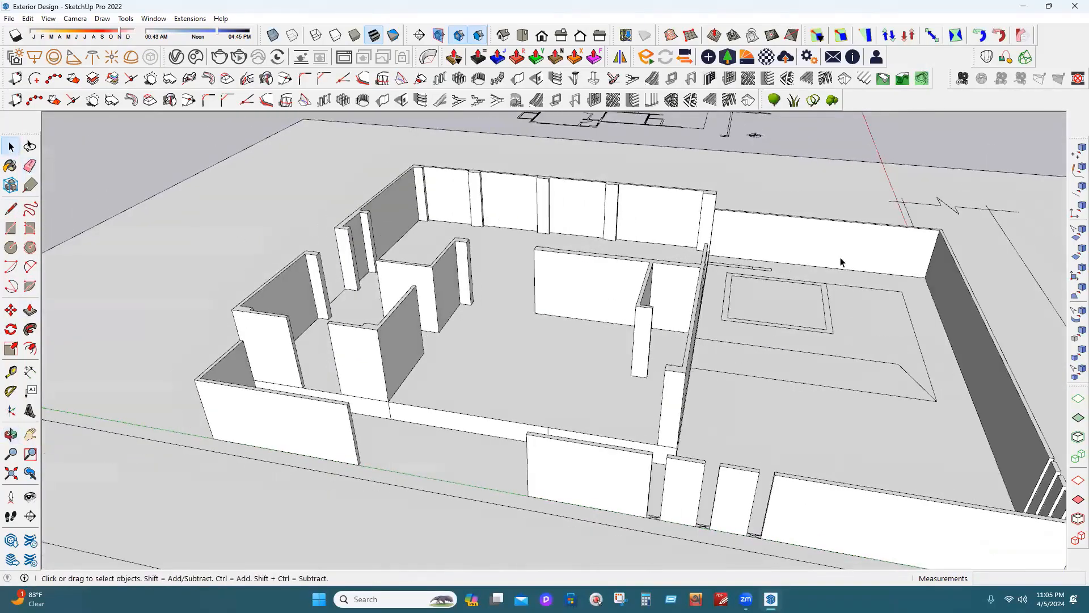
{"action": "scroll", "coordinate": [562, 346], "scroll_direction": "down", "scroll_amount": 2}
{"action": "left_click", "coordinate": [654, 423]}
{"action": "scroll", "coordinate": [561, 328], "scroll_direction": "down", "scroll_amount": 2}
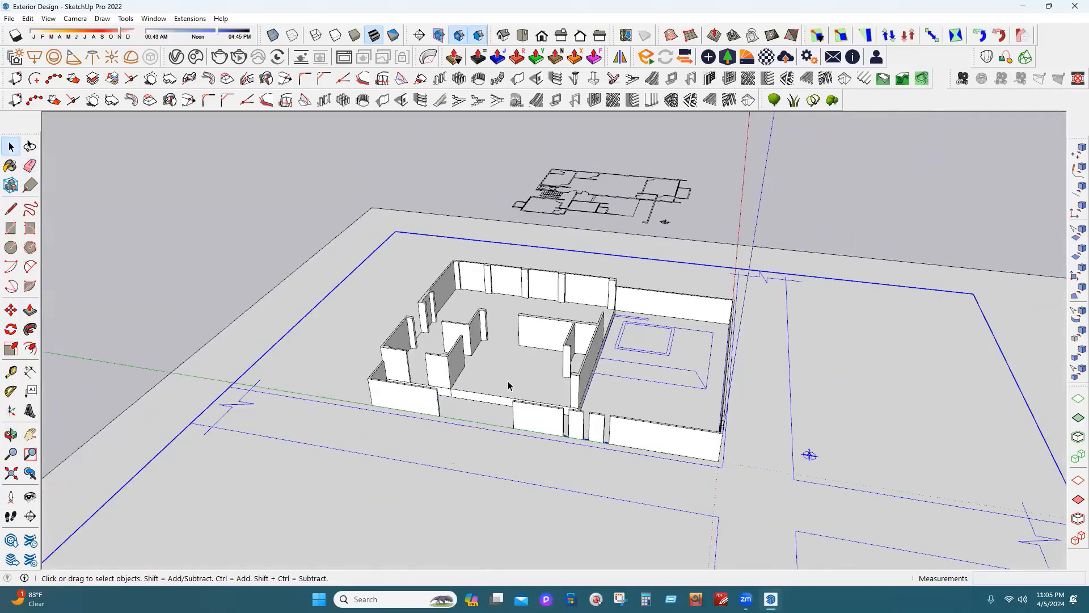
Inside the ground slab group, draw the first road edge across the slab along the plan's road line in front of the boundary wall.
{"action": "scroll", "coordinate": [448, 335], "scroll_direction": "down", "scroll_amount": 4}
{"action": "middle_click_drag", "start_coordinate": [491, 372], "coordinate": [756, 420]}
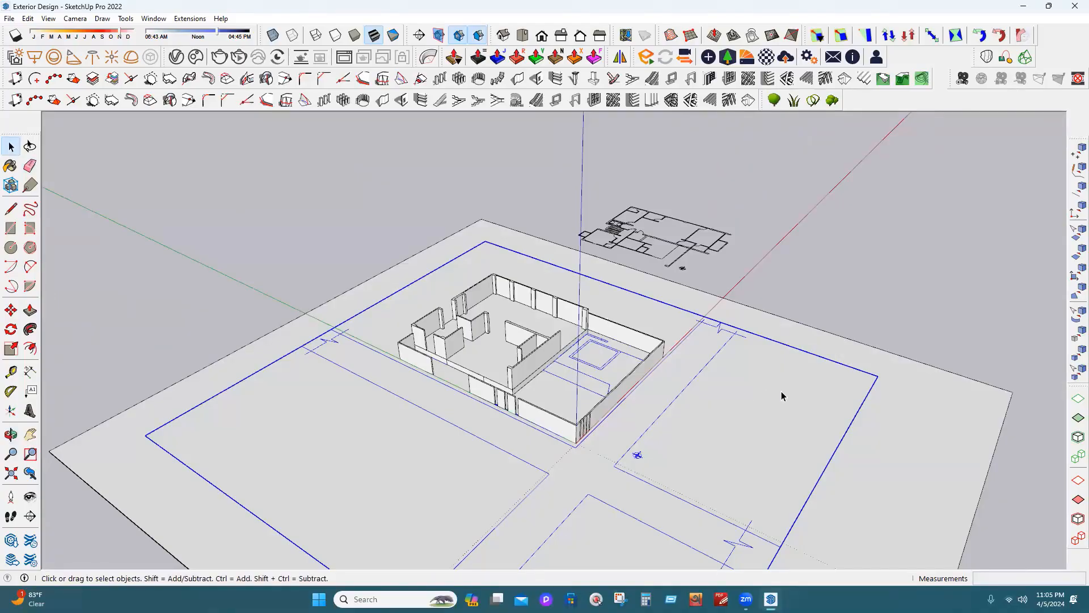
{"action": "scroll", "coordinate": [442, 377], "scroll_direction": "up", "scroll_amount": 2}
{"action": "scroll", "coordinate": [401, 373], "scroll_direction": "down", "scroll_amount": 2}
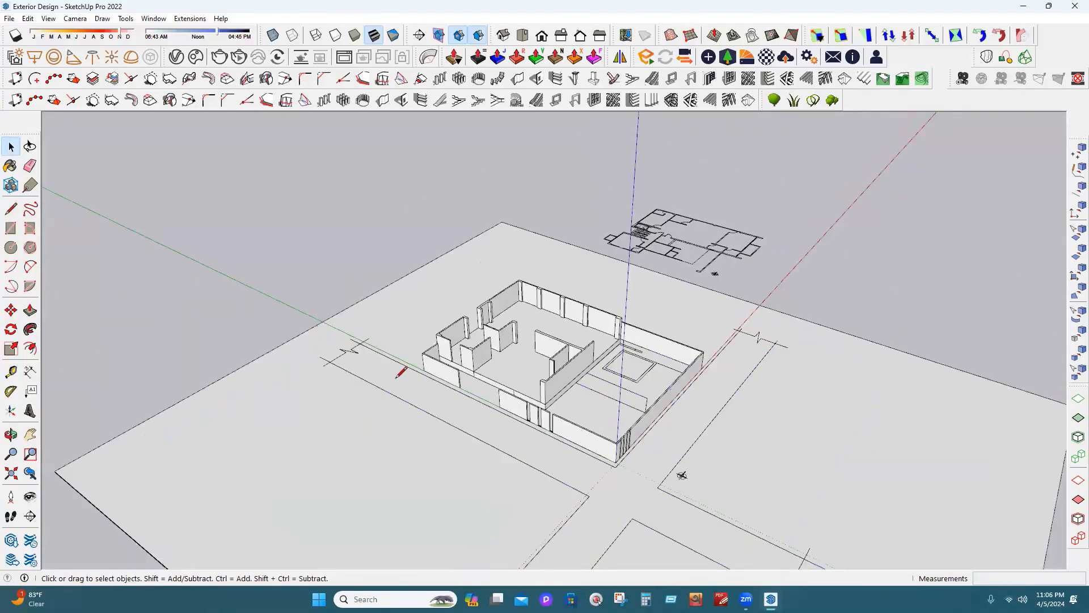
{"action": "key", "text": "b"}
{"action": "key", "text": "l"}
{"action": "scroll", "coordinate": [309, 298], "scroll_direction": "up", "scroll_amount": 3}
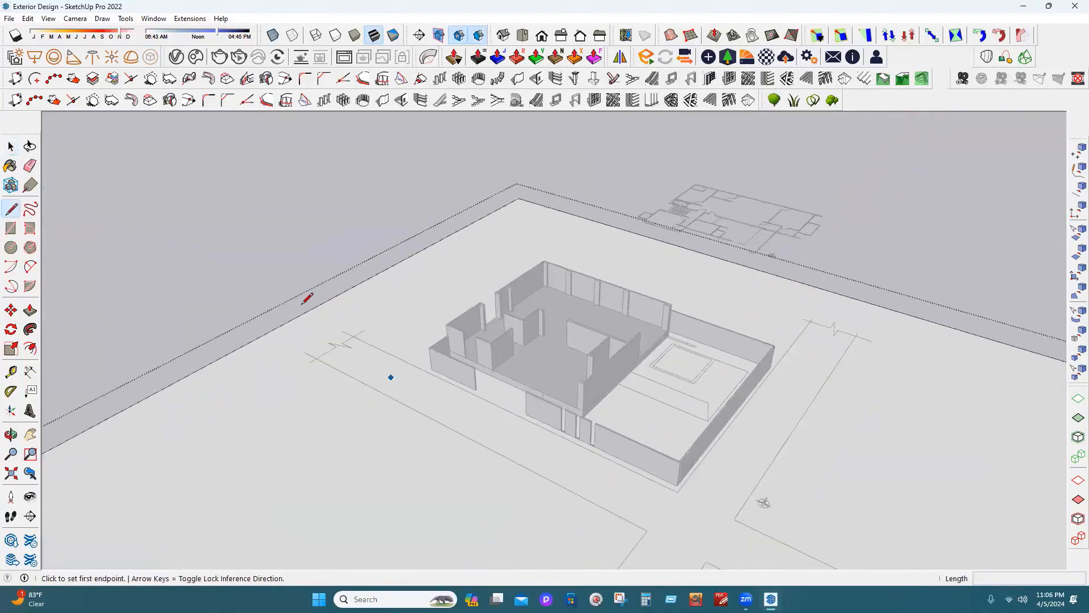
{"action": "left_click", "coordinate": [297, 306]}
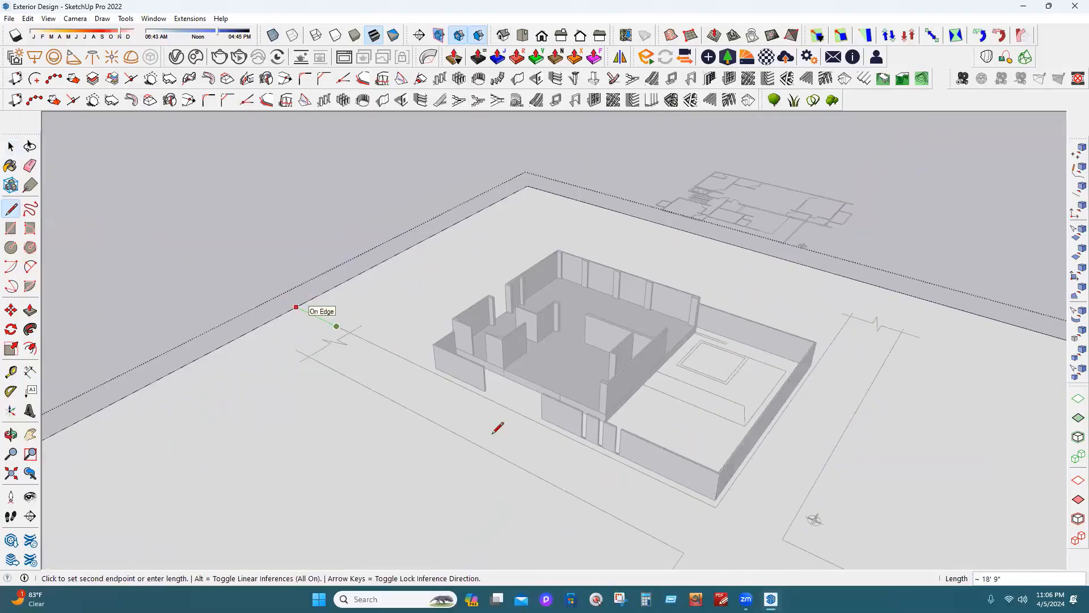
{"action": "scroll", "coordinate": [546, 422], "scroll_direction": "down", "scroll_amount": 3}
{"action": "scroll", "coordinate": [328, 361], "scroll_direction": "down", "scroll_amount": 5}
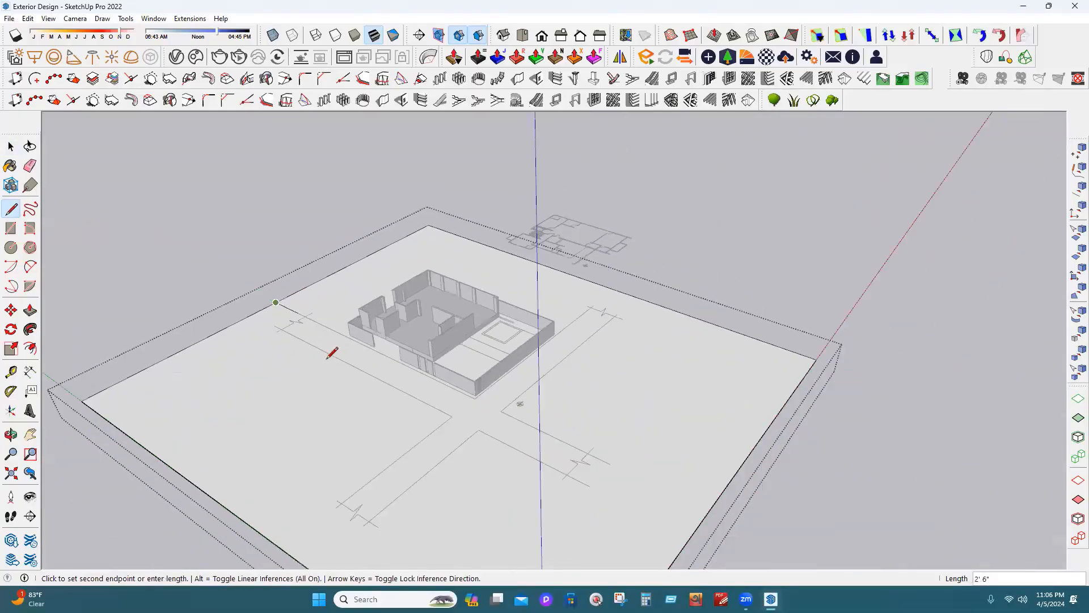
{"action": "left_click", "coordinate": [558, 438]}
Draw the same road's opposite edge across the full ground slab, in line with the plan's parallel road line.
{"action": "scroll", "coordinate": [398, 369], "scroll_direction": "up", "scroll_amount": 3}
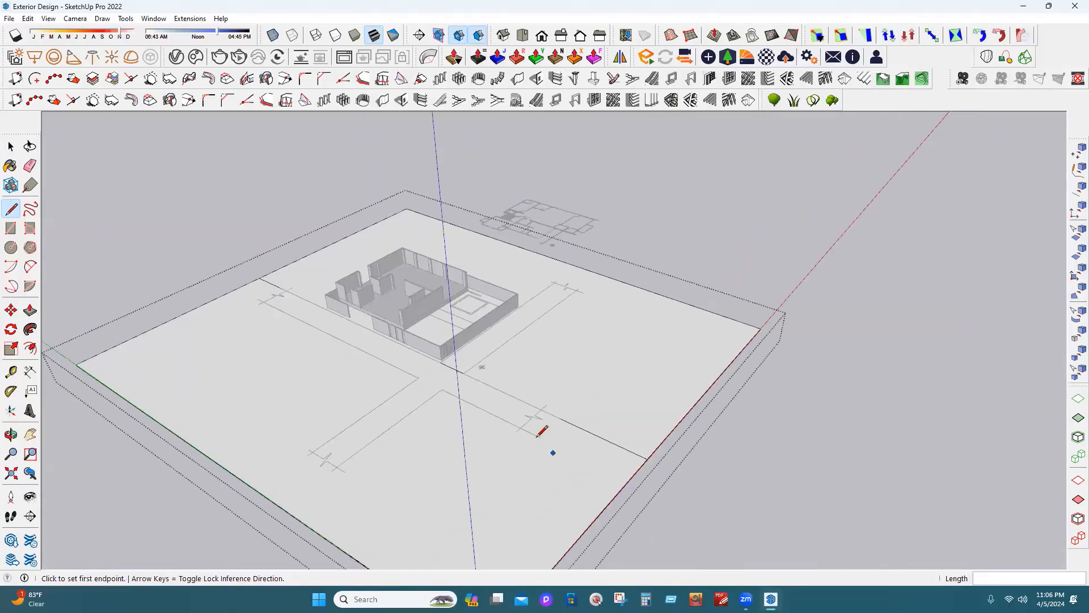
{"action": "left_click", "coordinate": [628, 480]}
{"action": "left_click", "coordinate": [540, 437]}
{"action": "left_click", "coordinate": [540, 437]}
{"action": "left_click", "coordinate": [238, 289]}
Draw the crossing road's two edges over the ground slab to its outer edges, following the plan's road lines beside the boundary wall.
{"action": "left_click", "coordinate": [442, 362]}
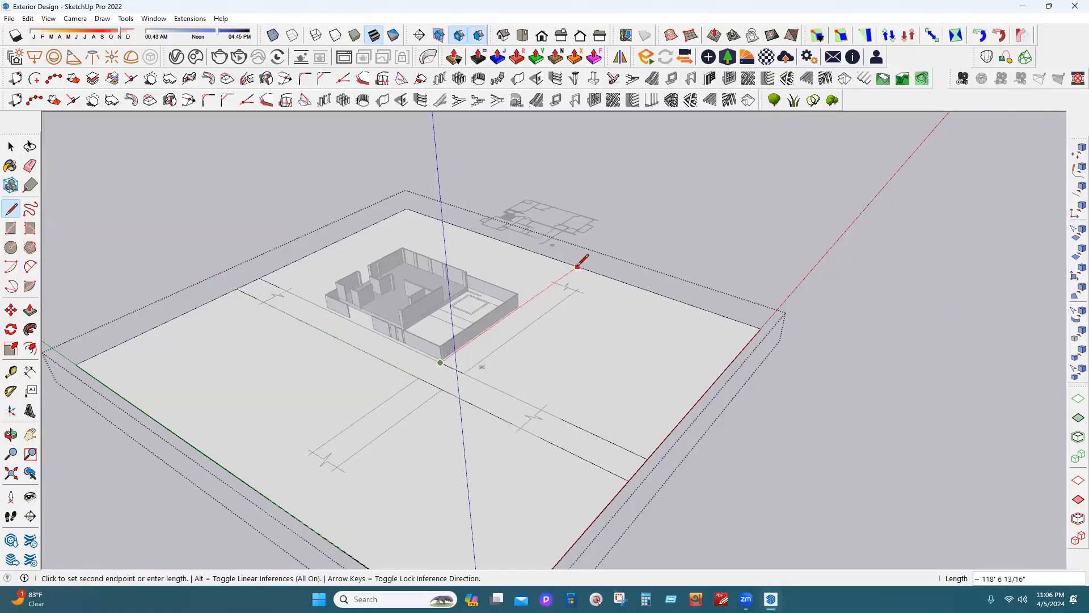
{"action": "left_click", "coordinate": [575, 266]}
{"action": "left_click", "coordinate": [257, 490]}
{"action": "left_click", "coordinate": [577, 264]}
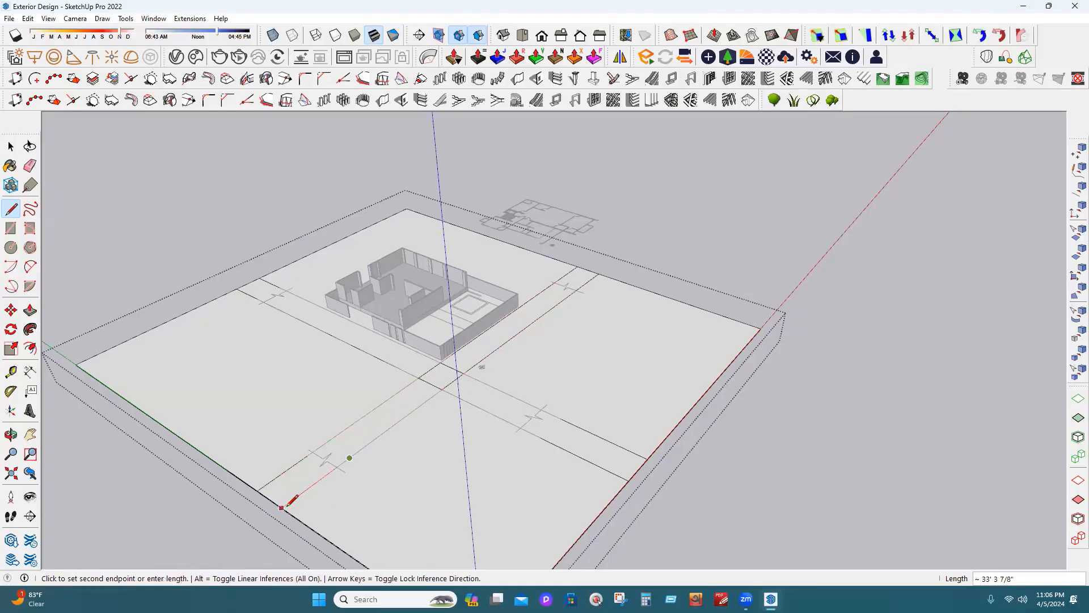
{"action": "key", "text": "Escape"}
Erase the line segments crossing the road junction, leave the ground slab group and select the imported plan linework.
{"action": "left_click", "coordinate": [10, 147]}
{"action": "key", "text": "Escape"}
{"action": "double_click", "coordinate": [546, 381]}
{"action": "left_click", "coordinate": [533, 387]}
{"action": "left_click", "coordinate": [29, 165]}
{"action": "scroll", "coordinate": [420, 363], "scroll_direction": "up", "scroll_amount": 2}
{"action": "scroll", "coordinate": [394, 384], "scroll_direction": "up", "scroll_amount": 1}
{"action": "mouse_move", "coordinate": [397, 385]}
{"action": "left_mouse_down"}
{"action": "mouse_move", "coordinate": [471, 380]}
{"action": "mouse_move", "coordinate": [402, 356]}
{"action": "left_mouse_up"}
{"action": "key", "text": "space"}
{"action": "key", "text": "Escape"}
{"action": "left_click", "coordinate": [470, 371]}
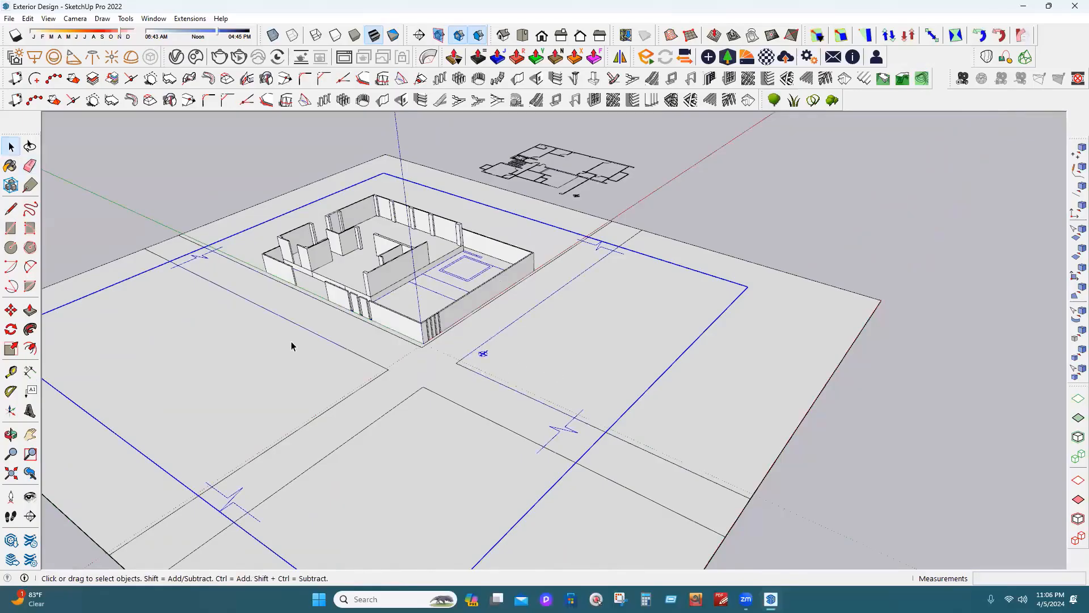
Examine the house walls, openings and the outlines drawn on the open yard from several sides.
{"action": "scroll", "coordinate": [283, 291], "scroll_direction": "up", "scroll_amount": 4}
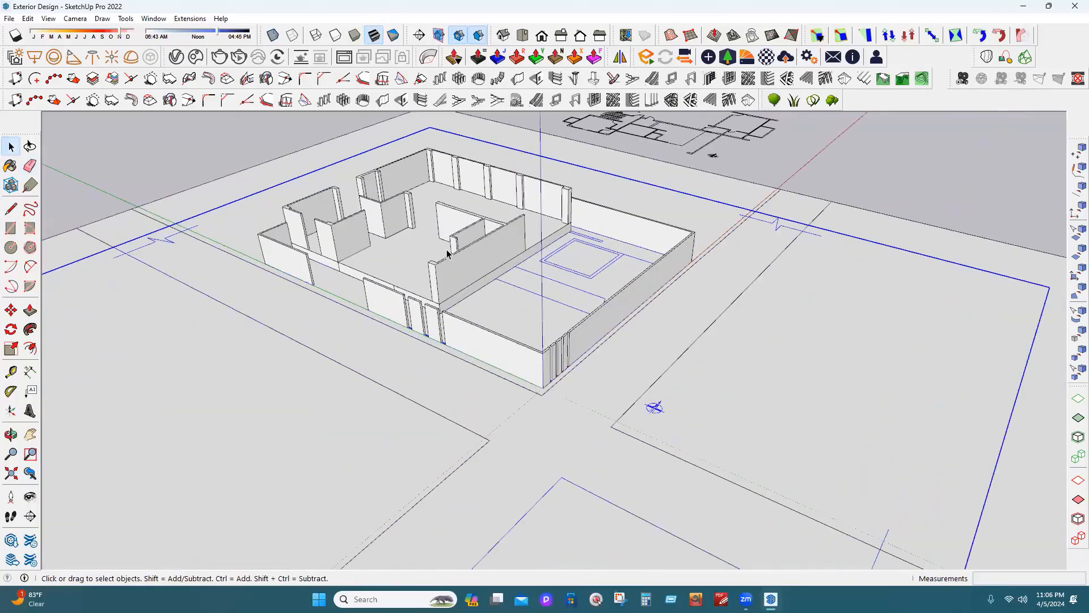
{"action": "scroll", "coordinate": [447, 254], "scroll_direction": "up", "scroll_amount": 1}
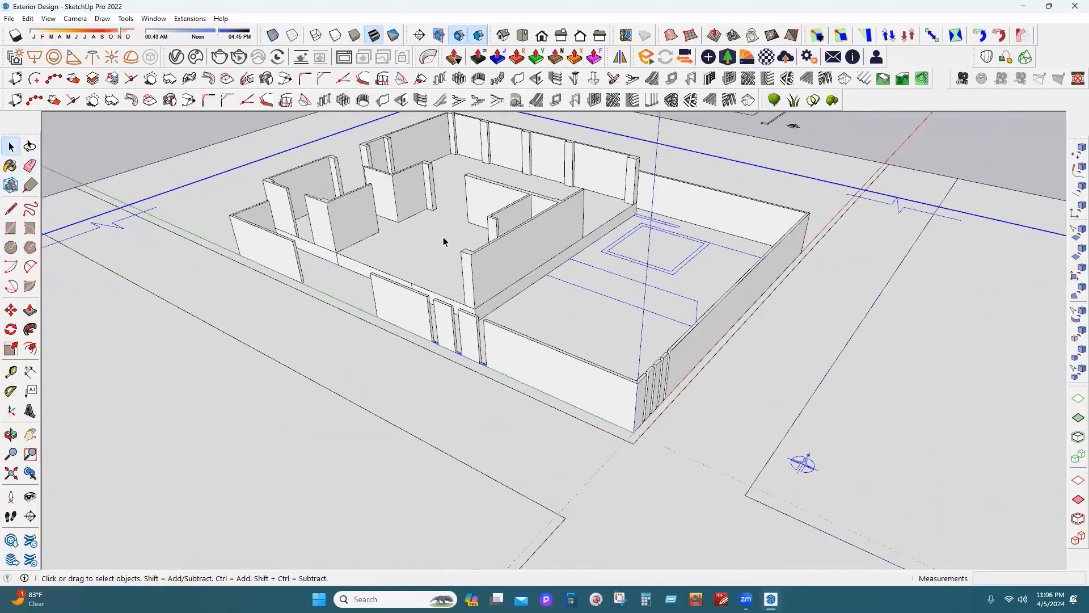
{"action": "middle_click_drag", "start_coordinate": [78, 219], "coordinate": [69, 238]}
{"action": "middle_click_drag", "start_coordinate": [492, 315], "coordinate": [437, 307]}
{"action": "left_click", "coordinate": [436, 306]}
{"action": "left_click", "coordinate": [437, 292]}
{"action": "left_click", "coordinate": [6, 140]}
{"action": "left_click", "coordinate": [83, 202]}
{"action": "middle_click_drag", "start_coordinate": [433, 263], "coordinate": [341, 311]}
{"action": "middle_click_drag", "start_coordinate": [538, 294], "coordinate": [610, 320]}
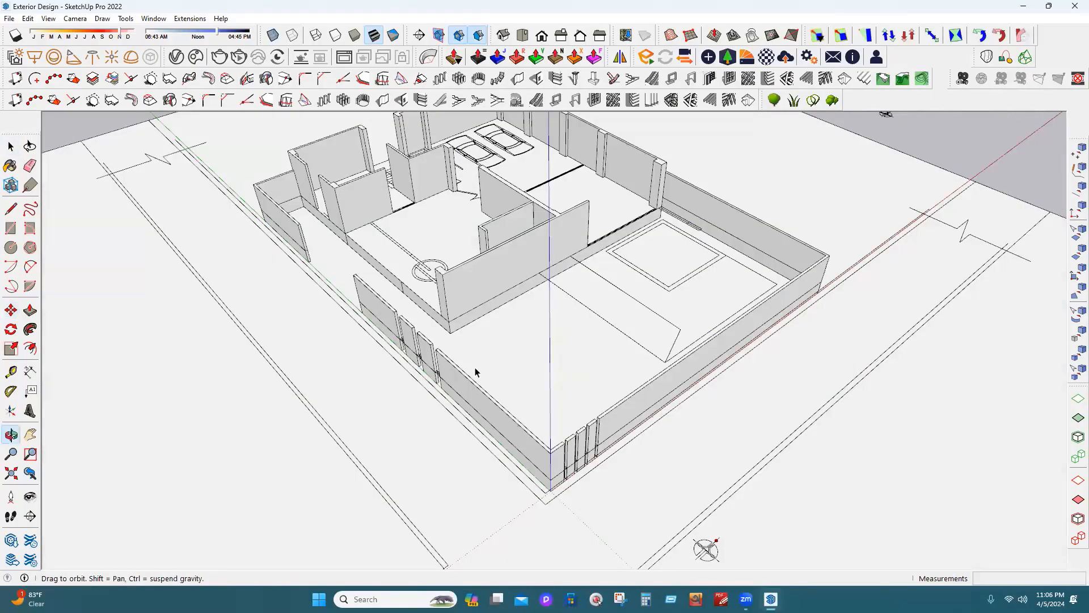
{"action": "middle_click_drag", "start_coordinate": [476, 372], "coordinate": [667, 326]}
{"action": "scroll", "coordinate": [465, 366], "scroll_direction": "up", "scroll_amount": 4}
{"action": "scroll", "coordinate": [420, 369], "scroll_direction": "up", "scroll_amount": 2}
{"action": "middle_click_drag", "start_coordinate": [421, 366], "coordinate": [626, 278]}
{"action": "scroll", "coordinate": [584, 279], "scroll_direction": "down", "scroll_amount": 6}
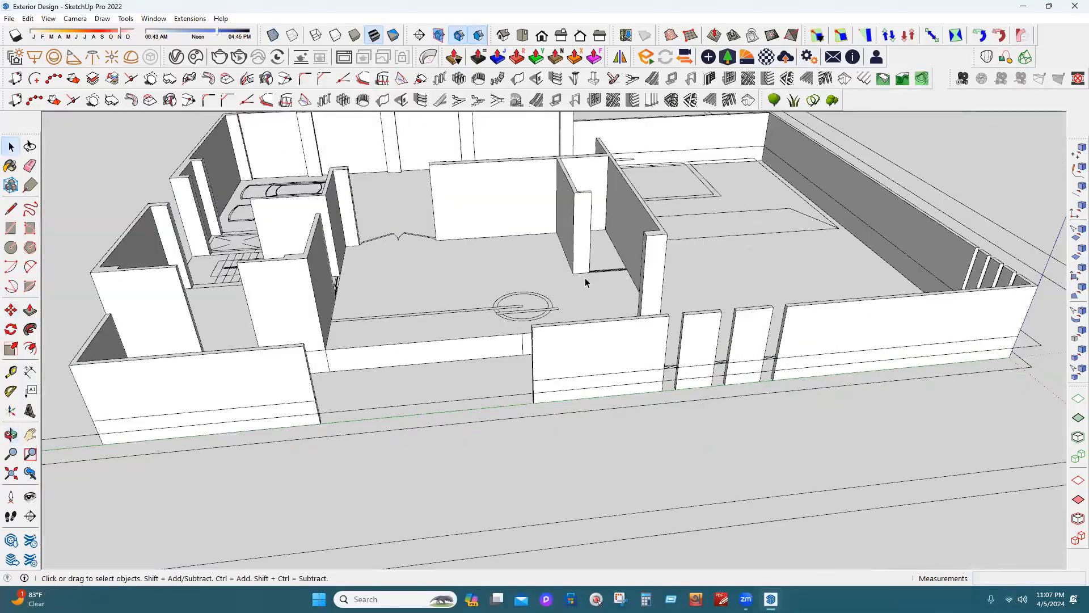
{"action": "scroll", "coordinate": [501, 347], "scroll_direction": "down", "scroll_amount": 2}
{"action": "middle_click_drag", "start_coordinate": [546, 314], "coordinate": [543, 308]}
Trace the square outline in the yard with a 15' by 15' rectangle and its inner outline with a second rectangle.
{"action": "scroll", "coordinate": [536, 312], "scroll_direction": "up", "scroll_amount": 10}
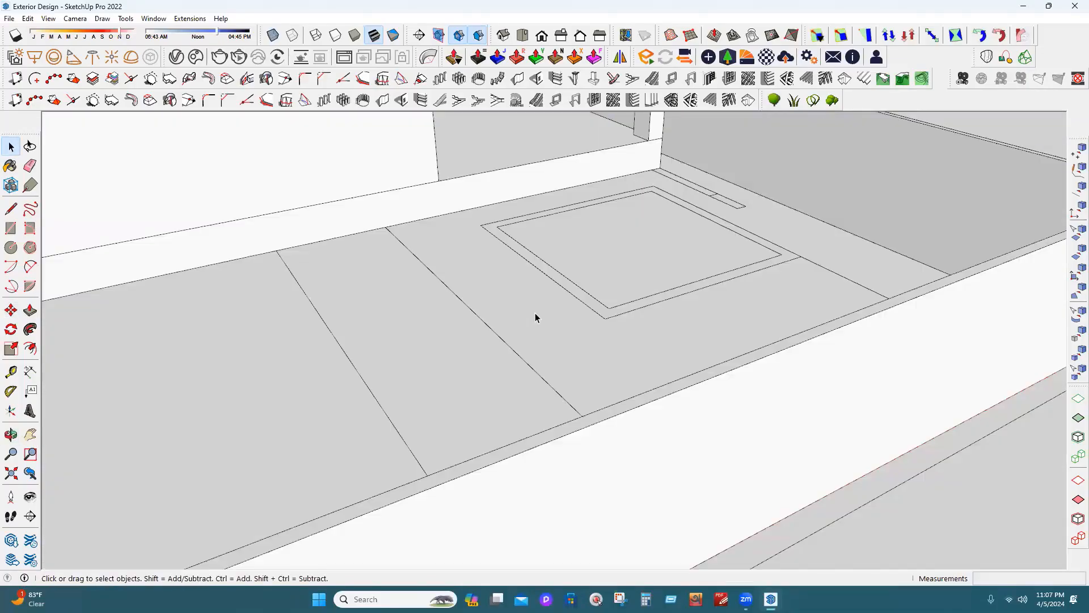
{"action": "left_click", "coordinate": [533, 322]}
{"action": "scroll", "coordinate": [532, 323], "scroll_direction": "down", "scroll_amount": 5}
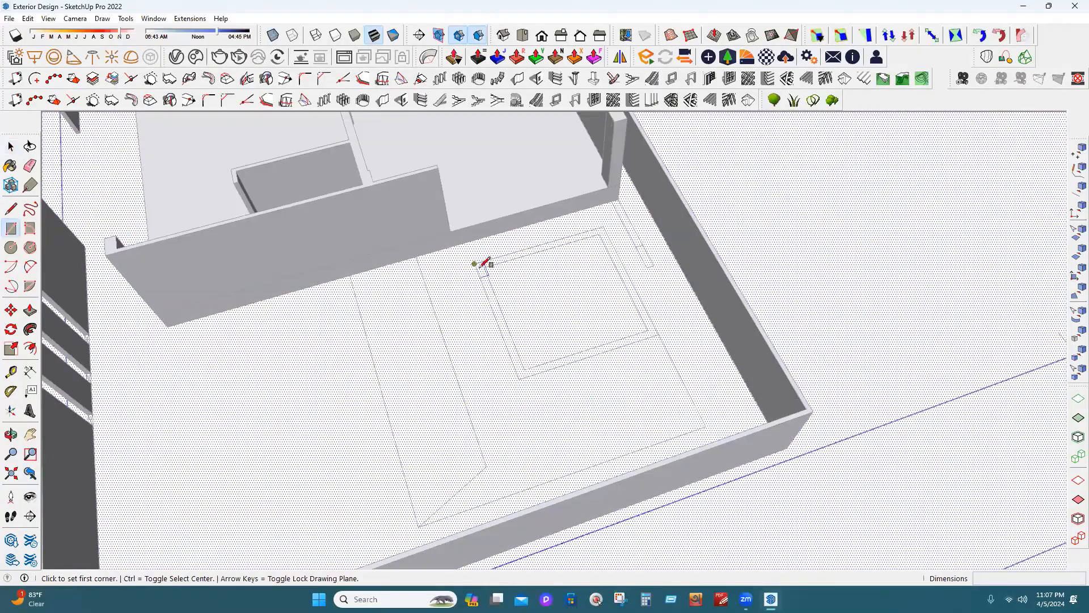
{"action": "left_click", "coordinate": [477, 264]}
{"action": "key", "text": "Return"}
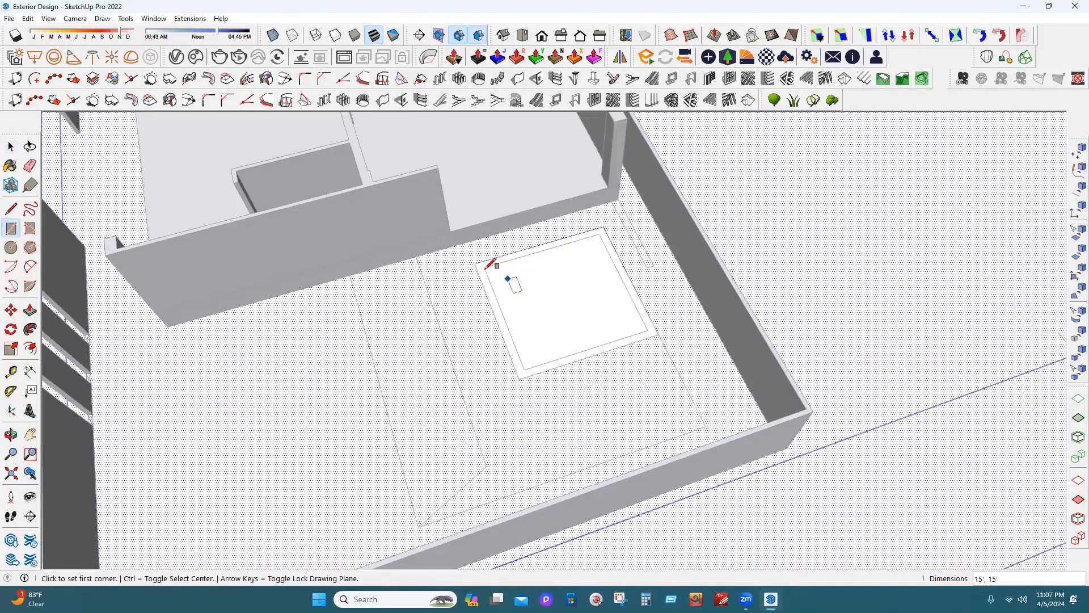
{"action": "left_click", "coordinate": [483, 267]}
{"action": "left_click", "coordinate": [645, 326]}
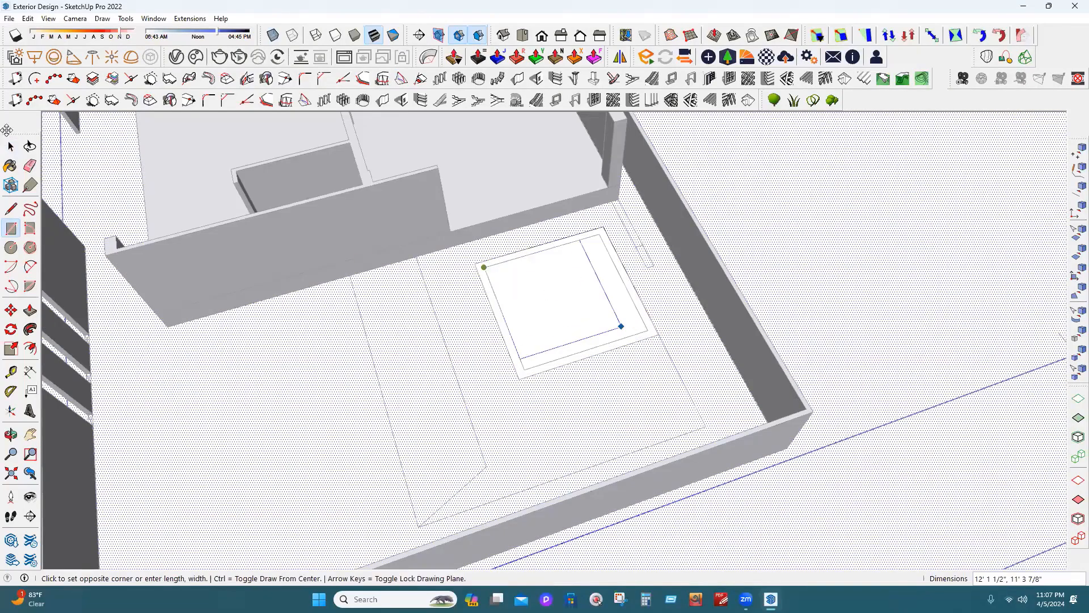
{"action": "key", "text": "space"}
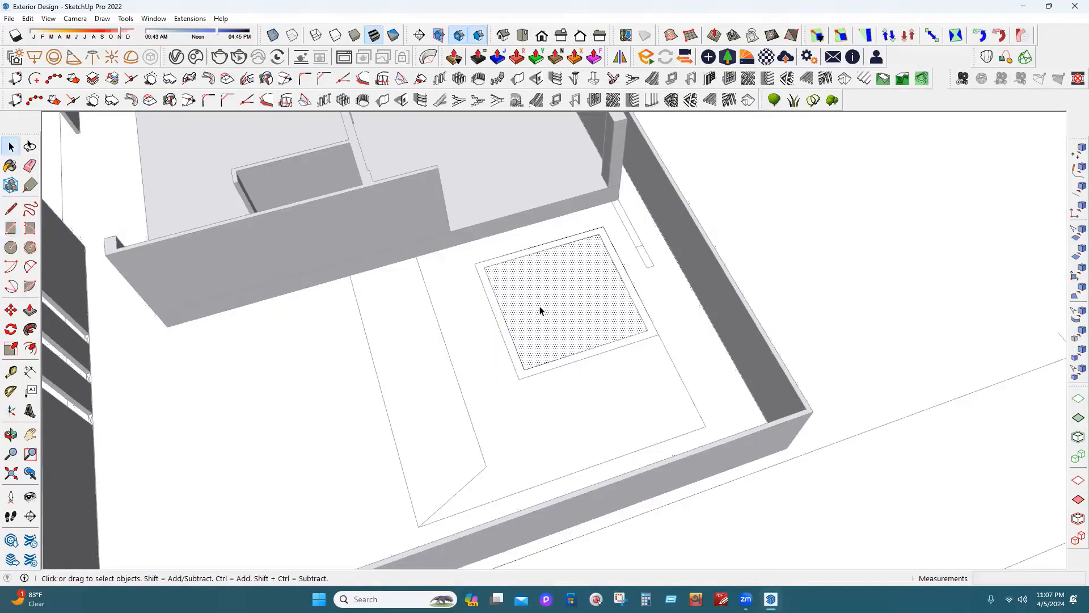
Push the inner square face down into the ground to form a recess.
{"action": "left_click", "coordinate": [541, 311]}
{"action": "key", "text": "a"}
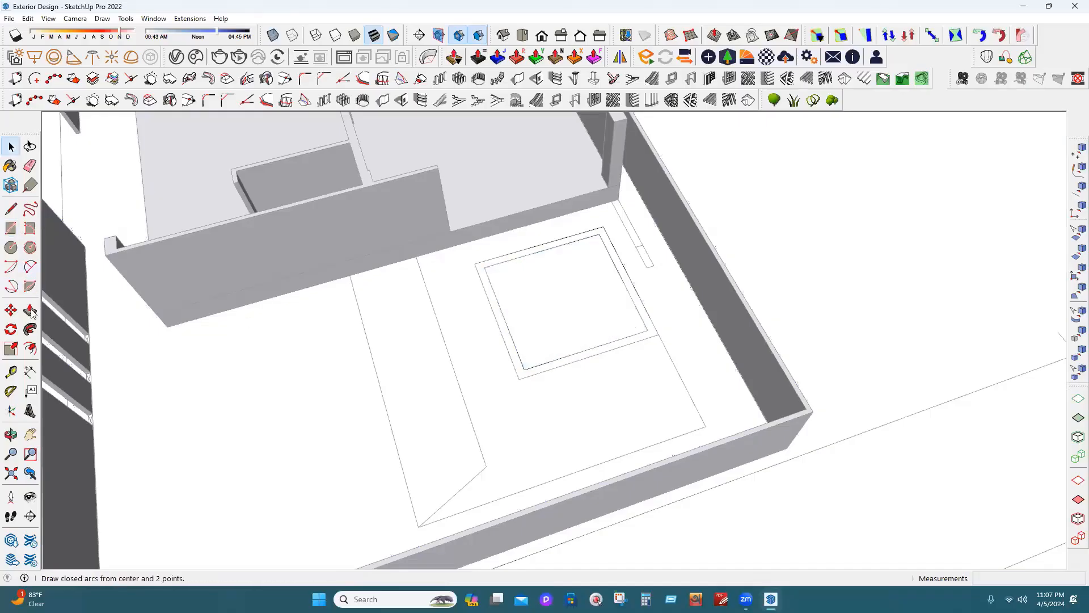
{"action": "key", "text": "p"}
{"action": "left_click", "coordinate": [573, 308]}
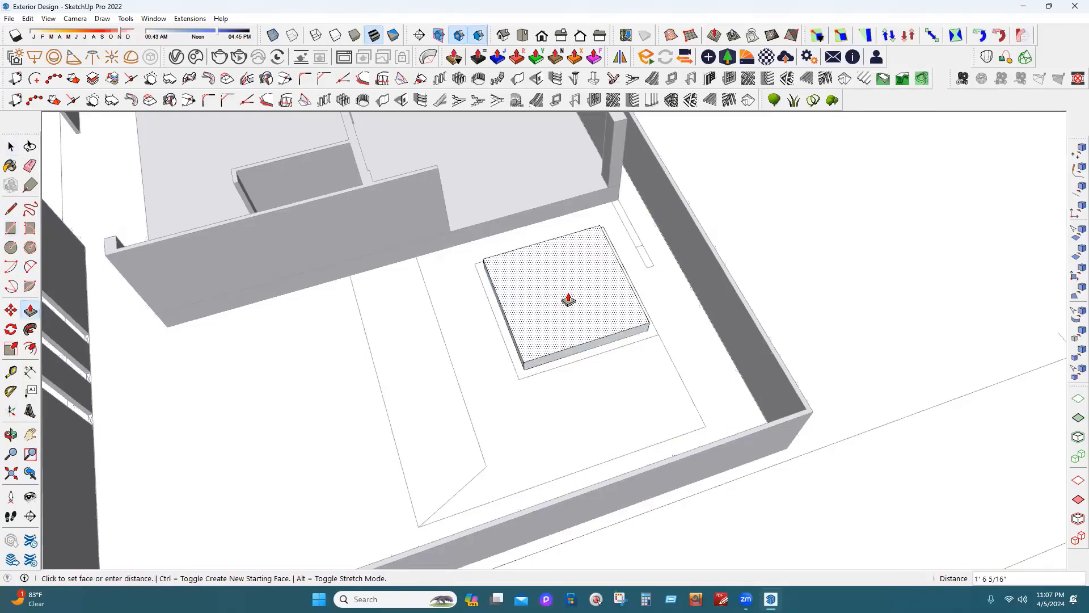
{"action": "left_click", "coordinate": [578, 282]}
{"action": "left_click", "coordinate": [578, 282]}
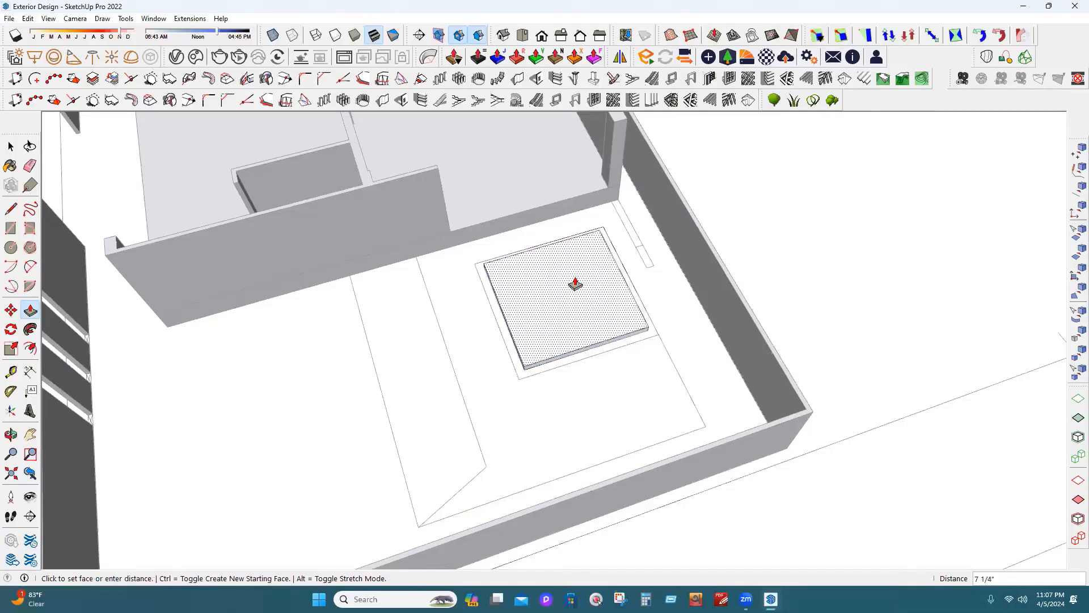
{"action": "key", "text": "Return"}
{"action": "middle_click_drag", "start_coordinate": [406, 243], "coordinate": [540, 295]}
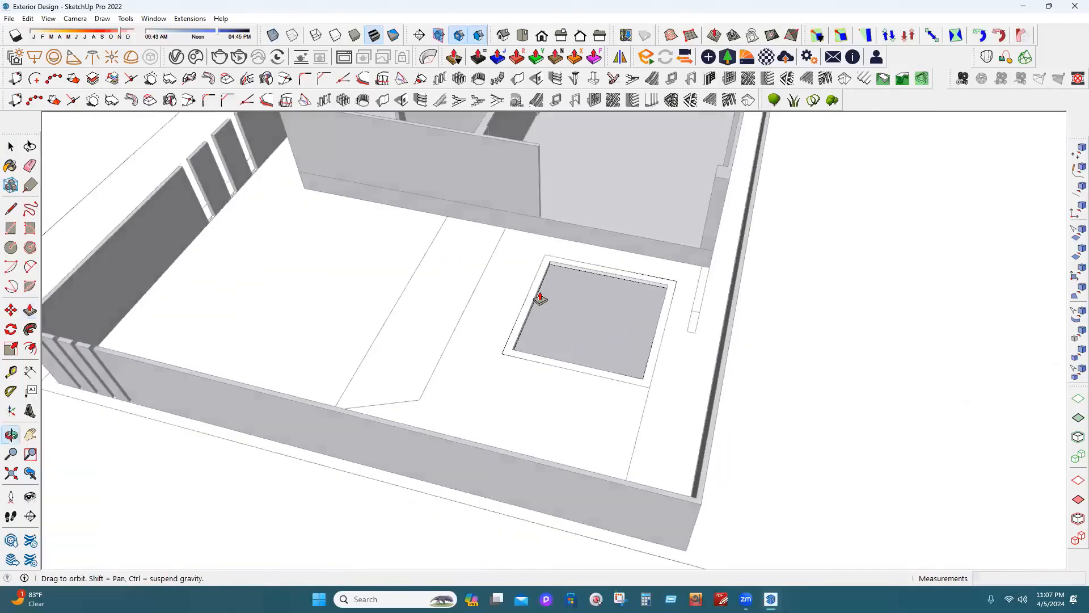
Raise the border face around the square recess by 1' with Push/Pull.
{"action": "scroll", "coordinate": [540, 290], "scroll_direction": "up", "scroll_amount": 3}
{"action": "left_click", "coordinate": [533, 288]}
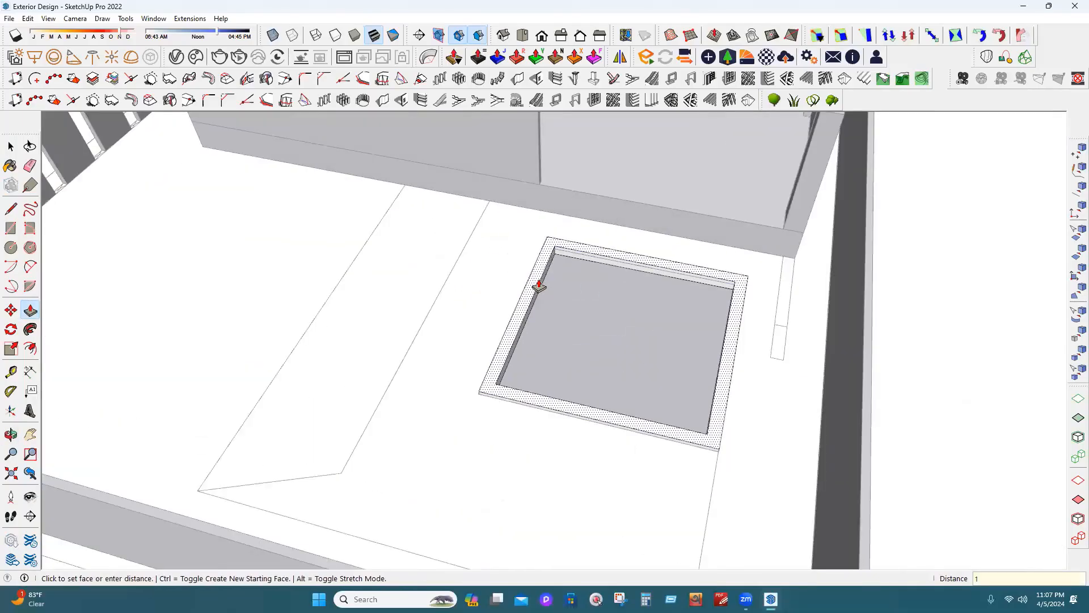
{"action": "key", "text": "Return"}
{"action": "mouse_move", "coordinate": [608, 261]}
{"action": "middle_mouse_down"}
{"action": "mouse_move", "coordinate": [634, 236]}
{"action": "mouse_move", "coordinate": [618, 268]}
{"action": "middle_mouse_up"}
{"action": "scroll", "coordinate": [596, 283], "scroll_direction": "down", "scroll_amount": 10}
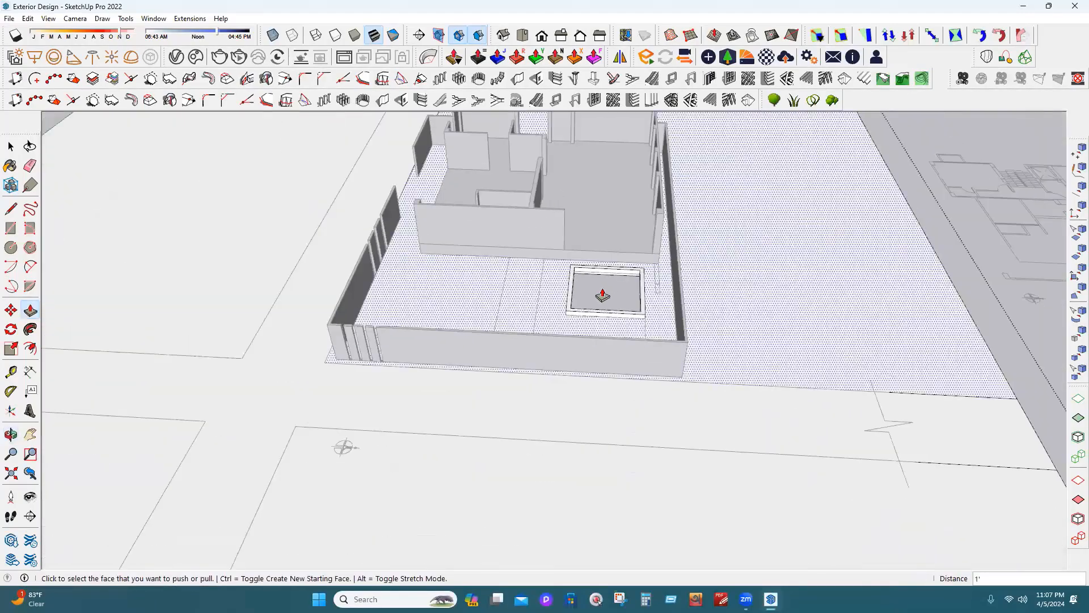
{"action": "scroll", "coordinate": [602, 295], "scroll_direction": "up", "scroll_amount": 8}
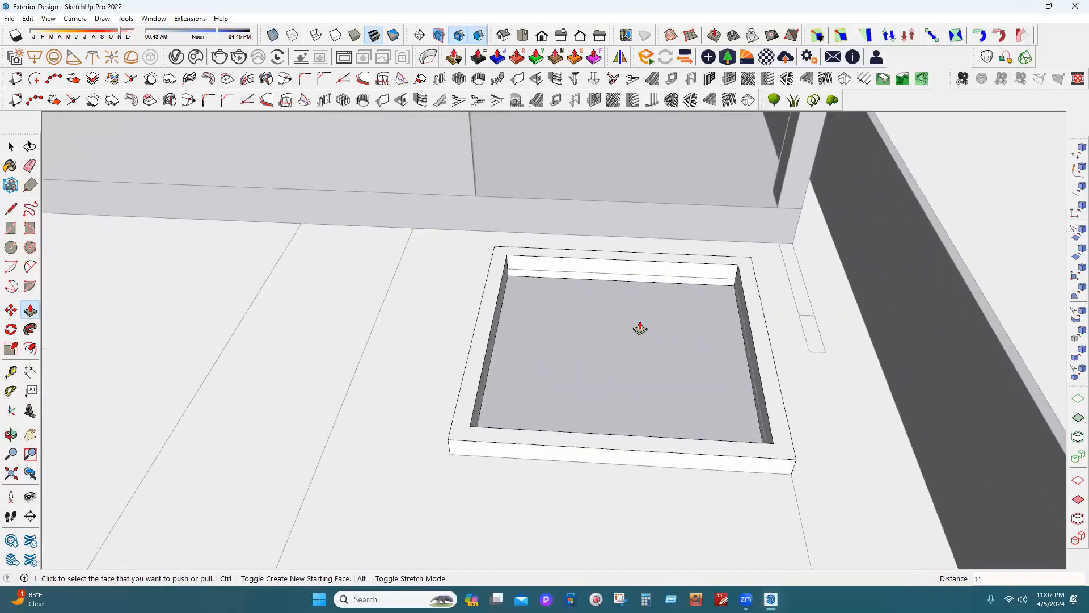
Offset the four edges of the recess opening on the underside of the ground outward by about 6 11/16".
{"action": "scroll", "coordinate": [634, 248], "scroll_direction": "down", "scroll_amount": 7}
{"action": "middle_click_drag", "start_coordinate": [634, 247], "coordinate": [607, 136]}
{"action": "left_click", "coordinate": [14, 232]}
{"action": "scroll", "coordinate": [632, 240], "scroll_direction": "up", "scroll_amount": 2}
{"action": "left_click", "coordinate": [11, 148]}
{"action": "scroll", "coordinate": [536, 300], "scroll_direction": "up", "scroll_amount": 2}
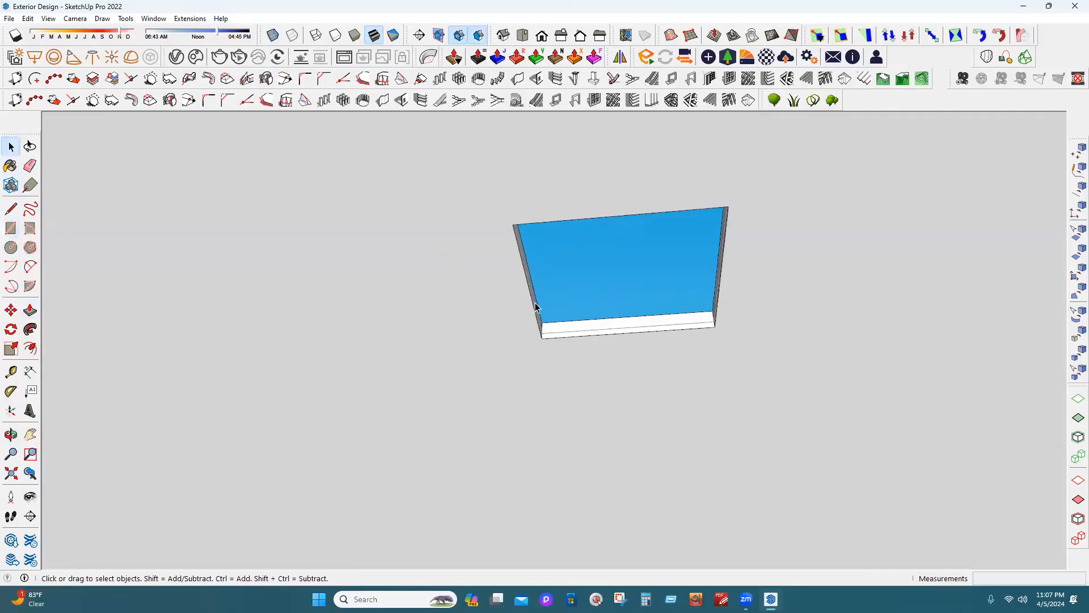
{"action": "left_click", "coordinate": [551, 225]}
{"action": "left_click", "coordinate": [622, 335], "text": "shift"}
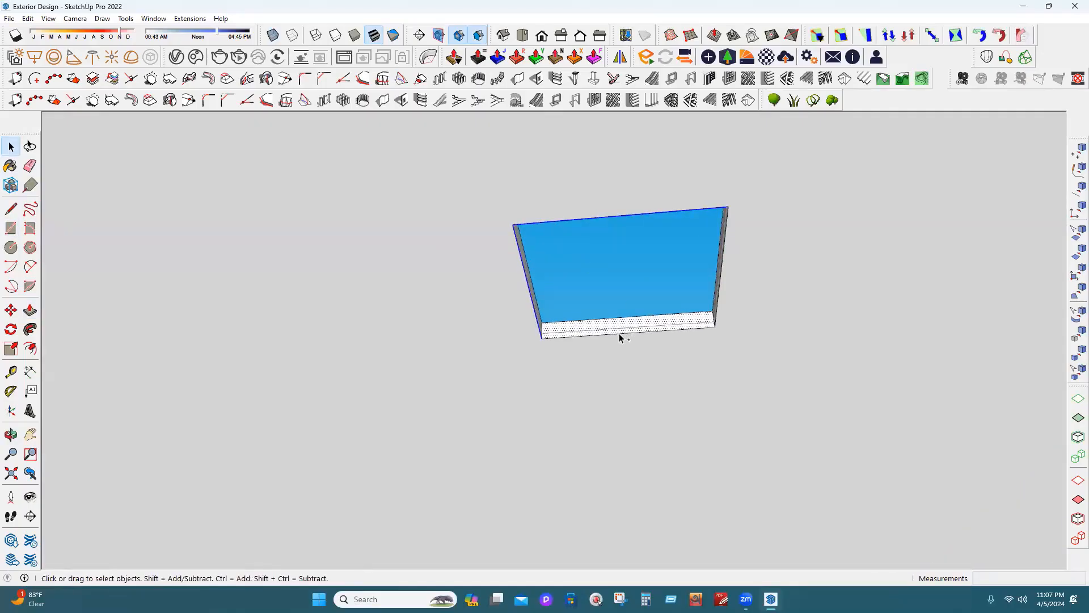
{"action": "left_click", "coordinate": [720, 293]}
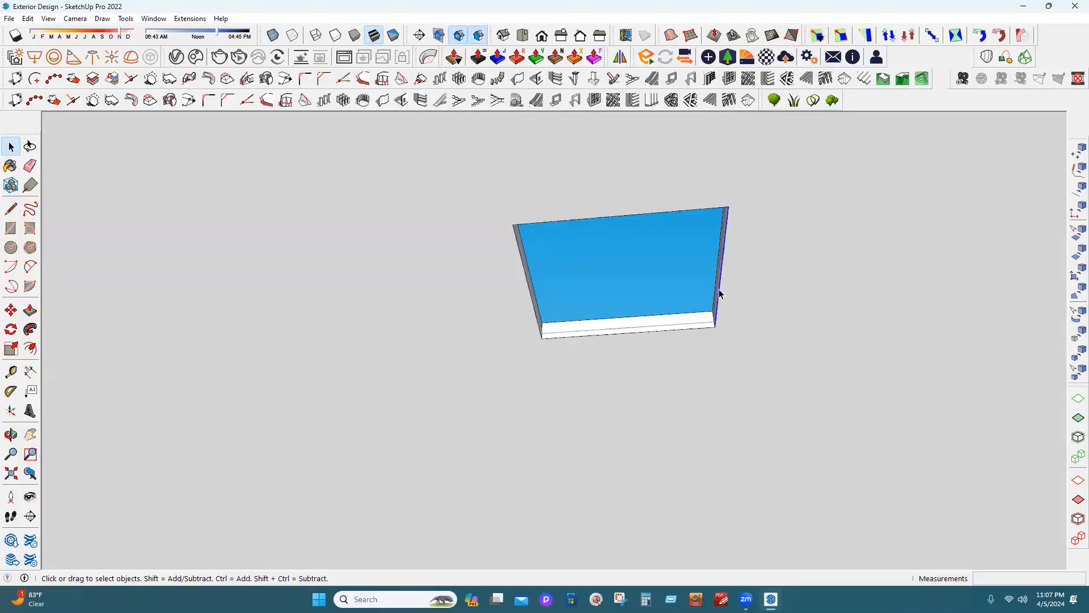
{"action": "left_click", "coordinate": [693, 330], "text": "shift"}
{"action": "left_click", "coordinate": [531, 225], "text": "shift"}
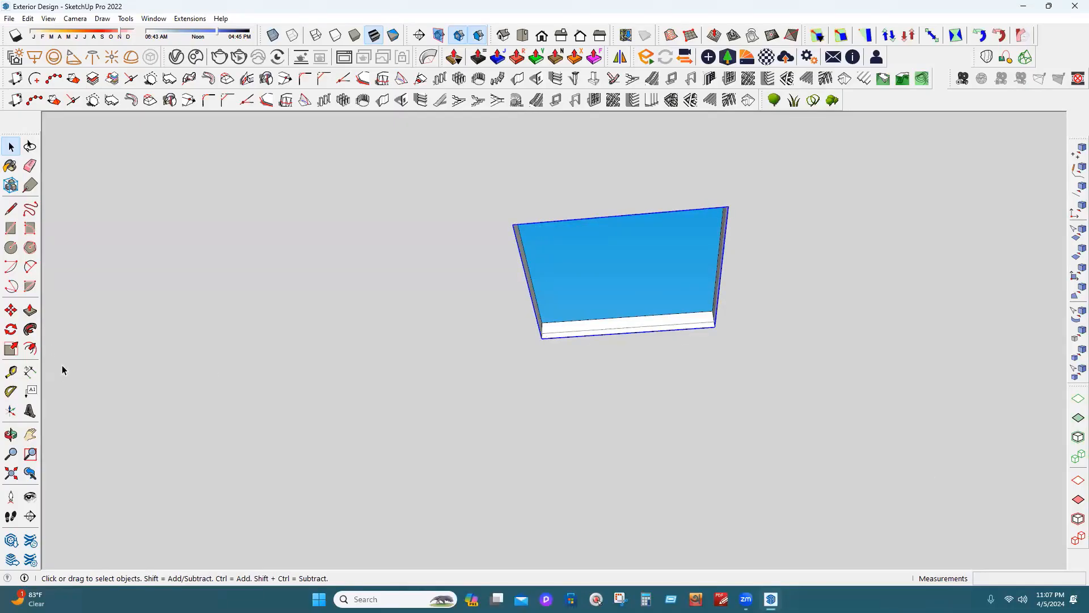
{"action": "left_click", "coordinate": [30, 348]}
{"action": "left_click", "coordinate": [729, 209]}
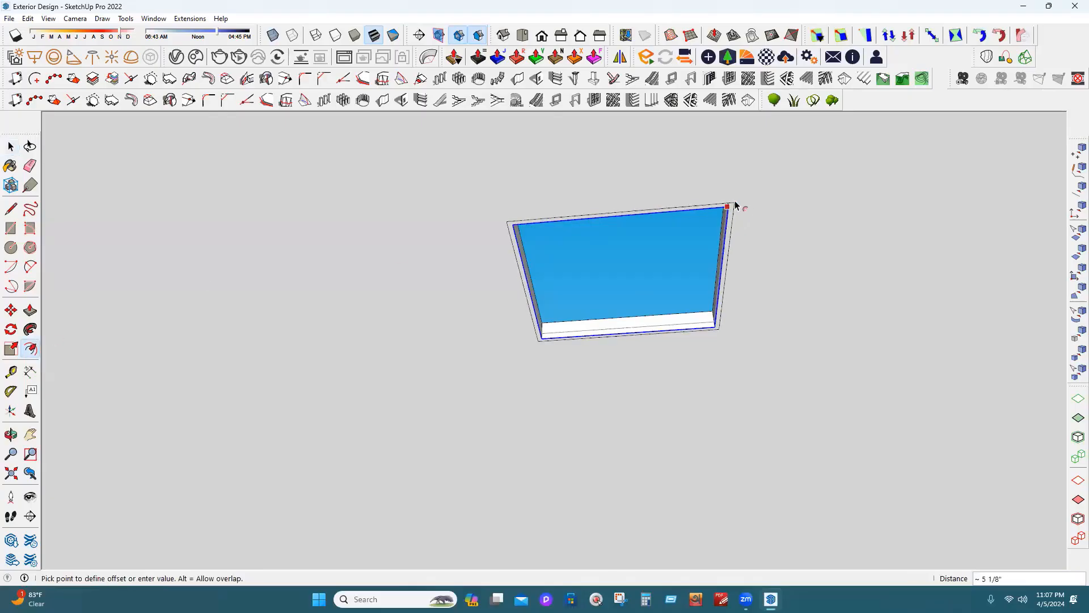
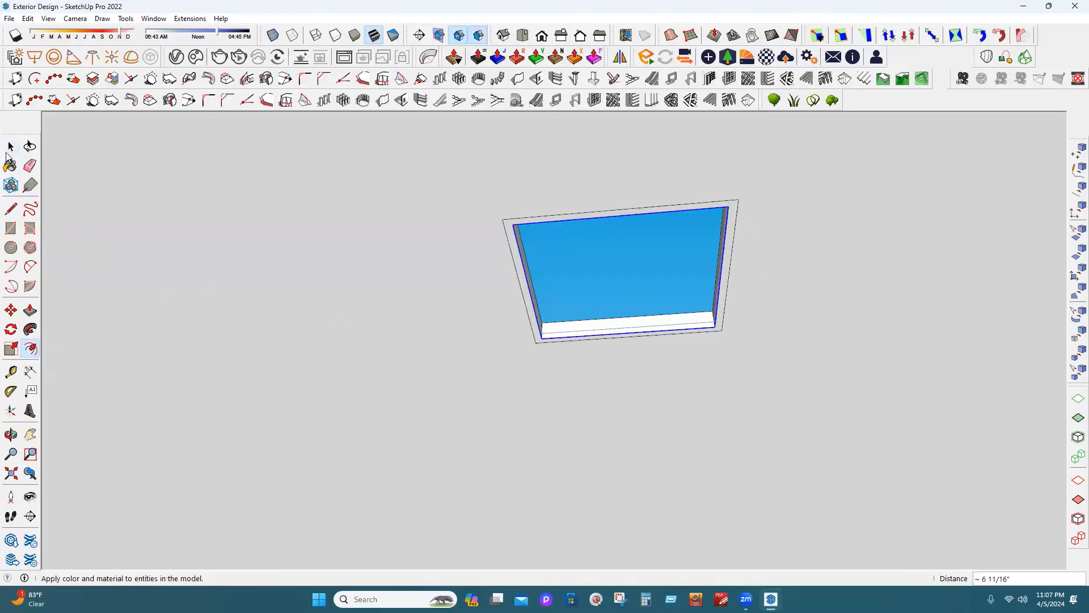
{"action": "left_click", "coordinate": [11, 147]}
Extrude the offset frame on the underside downward by about 4' 3 11/16" to form the basin walls.
{"action": "left_click", "coordinate": [30, 310]}
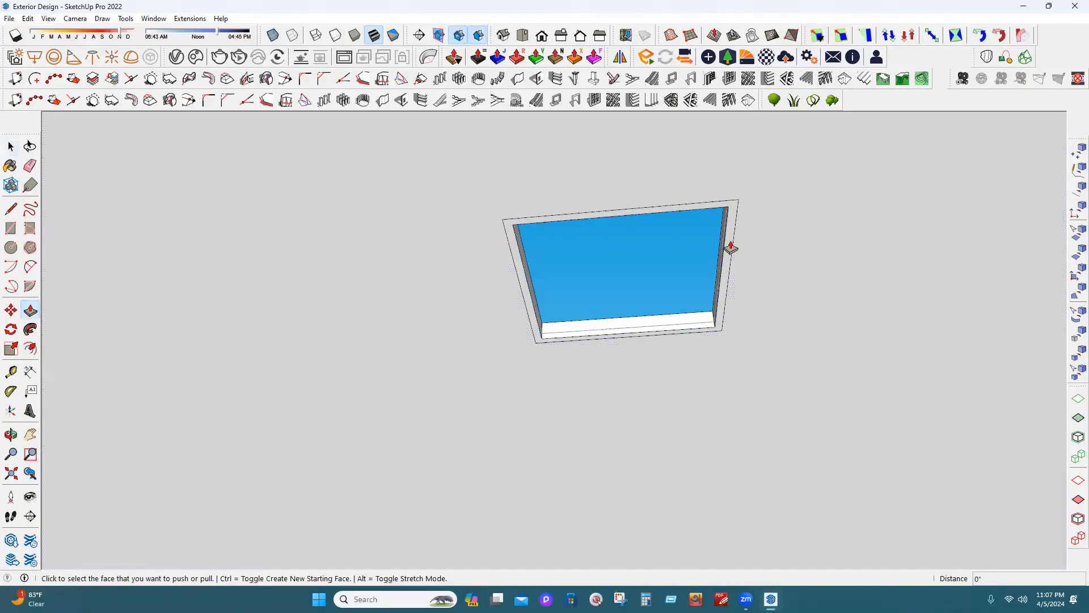
{"action": "left_click", "coordinate": [724, 300]}
{"action": "left_click", "coordinate": [731, 349]}
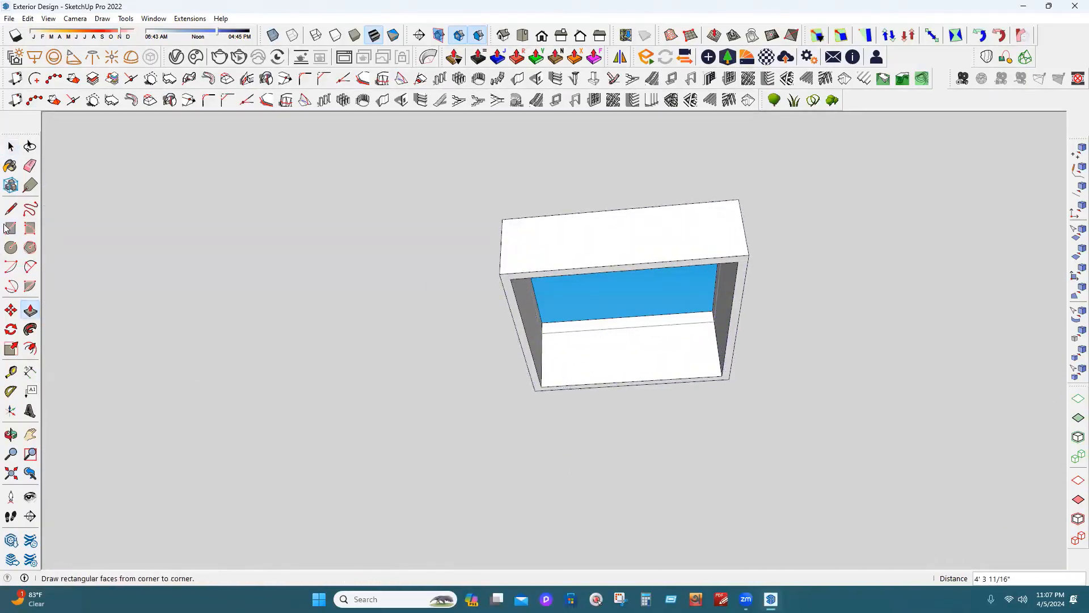
{"action": "left_click", "coordinate": [10, 228]}
{"action": "left_click", "coordinate": [500, 275]}
{"action": "key", "text": "Escape"}
Copy the inner bottom edge of one basin side wall upward by about 6 3/16".
{"action": "middle_click_drag", "start_coordinate": [562, 380], "coordinate": [394, 359]}
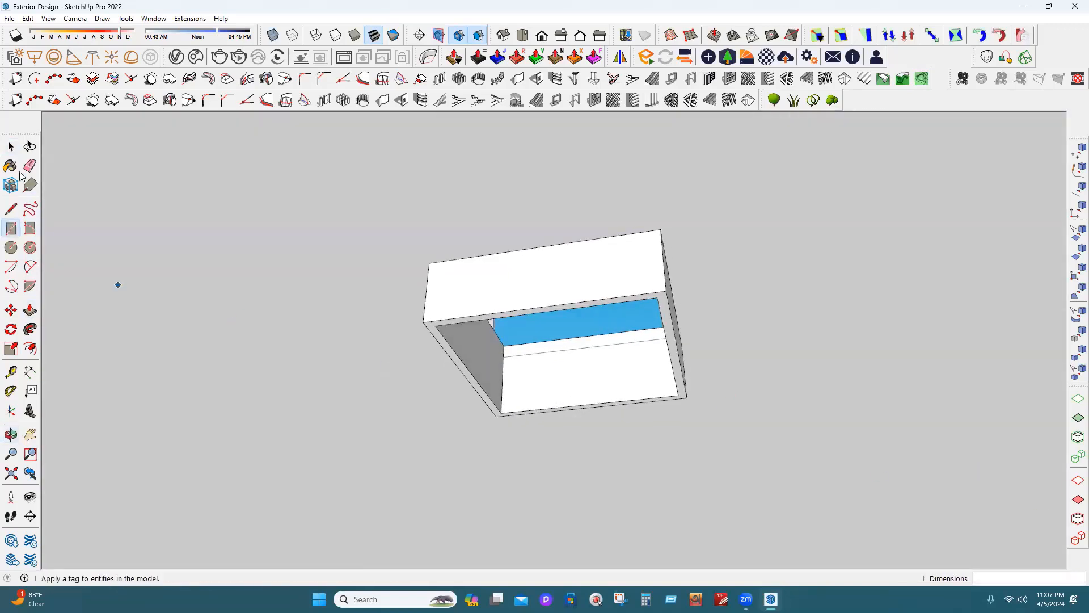
{"action": "key", "text": "space"}
{"action": "scroll", "coordinate": [448, 346], "scroll_direction": "up", "scroll_amount": 2}
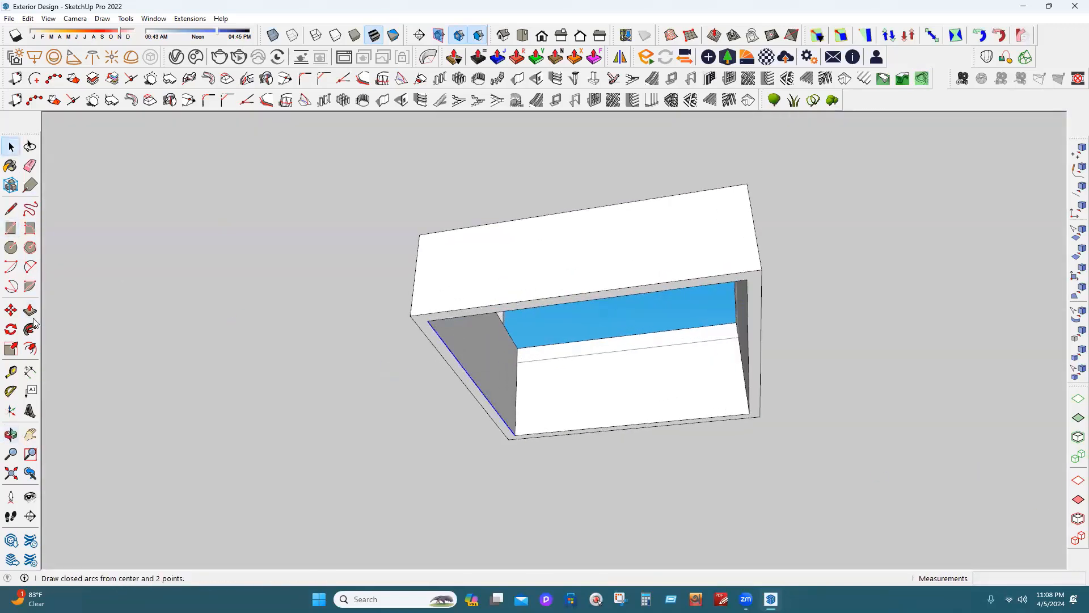
{"action": "left_click", "coordinate": [11, 311]}
{"action": "scroll", "coordinate": [479, 347], "scroll_direction": "up", "scroll_amount": 4}
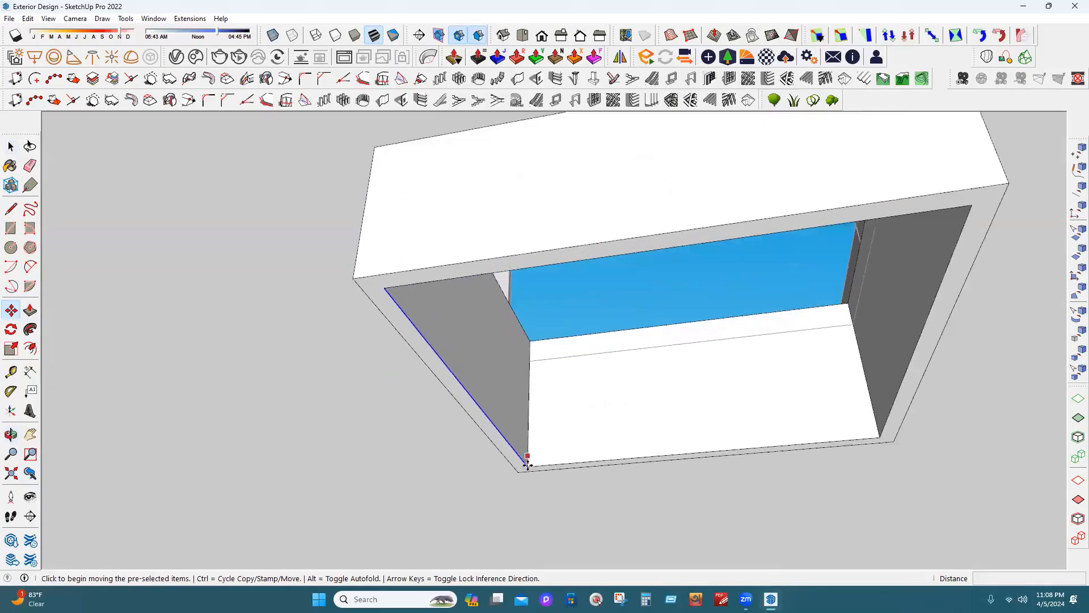
{"action": "left_click", "coordinate": [527, 467]}
{"action": "key", "text": "ctrl"}
{"action": "left_click", "coordinate": [529, 454]}
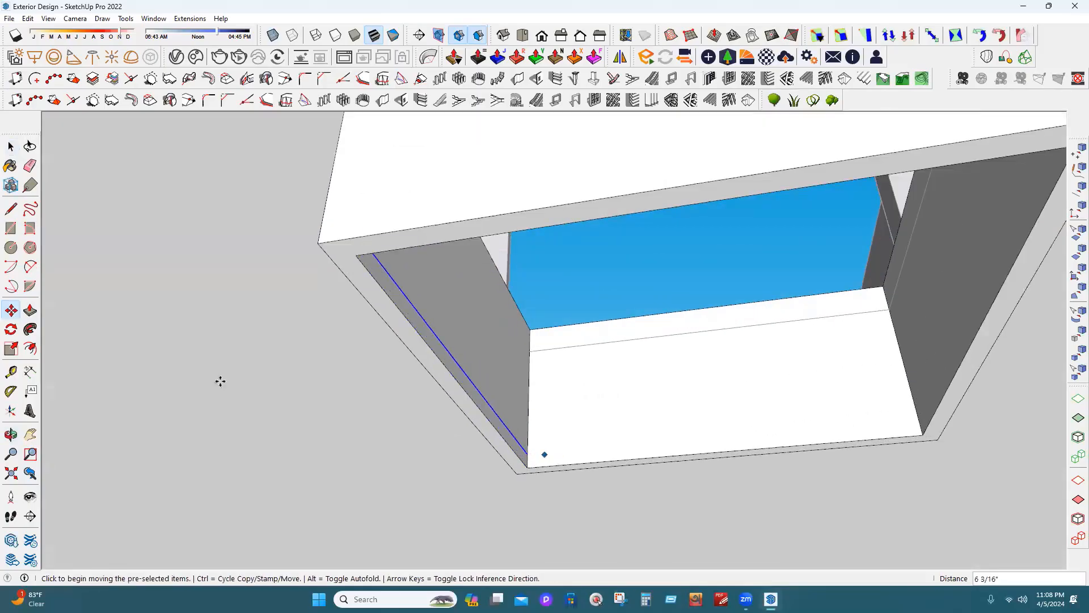
Extrude the thin strip at the foot of that wall 13' 4" to the opposite wall, closing the basin's bottom.
{"action": "left_click", "coordinate": [30, 311]}
{"action": "left_click", "coordinate": [527, 467]}
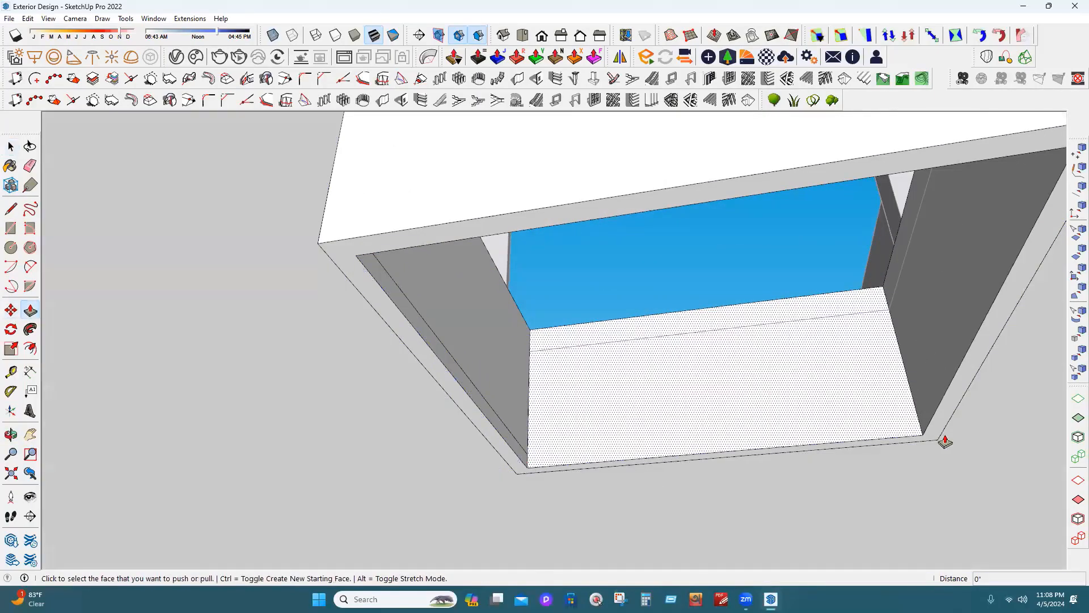
{"action": "left_click", "coordinate": [938, 441]}
{"action": "middle_click_drag", "start_coordinate": [584, 261], "coordinate": [695, 431]}
{"action": "scroll", "coordinate": [645, 343], "scroll_direction": "down", "scroll_amount": 8}
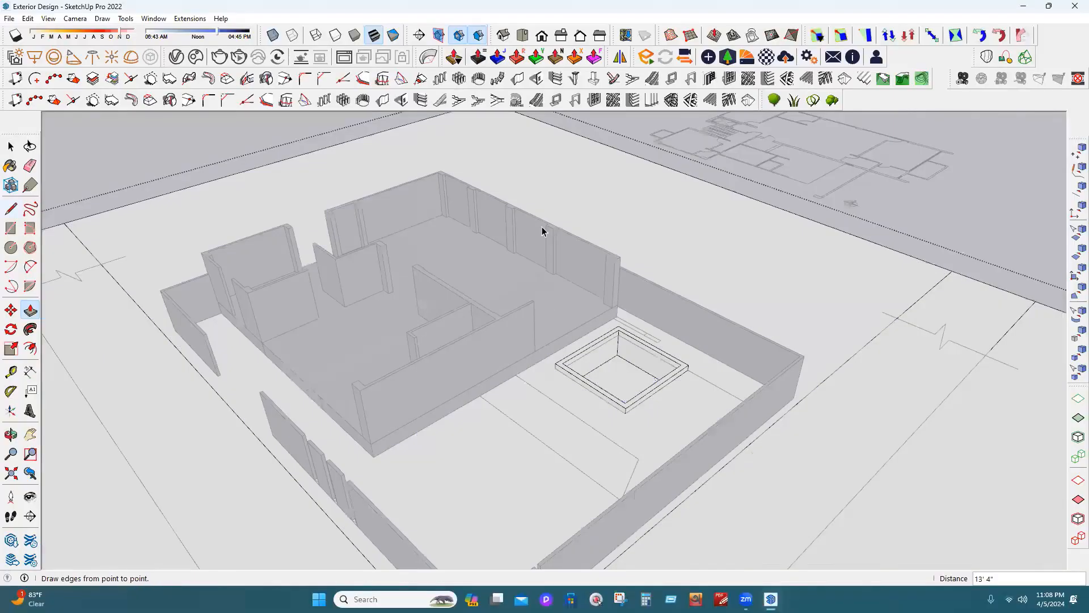
Draw a small rectangle over the end section of the narrow outline beside the basin.
{"action": "key", "text": "space"}
{"action": "middle_click_drag", "start_coordinate": [561, 325], "coordinate": [722, 302]}
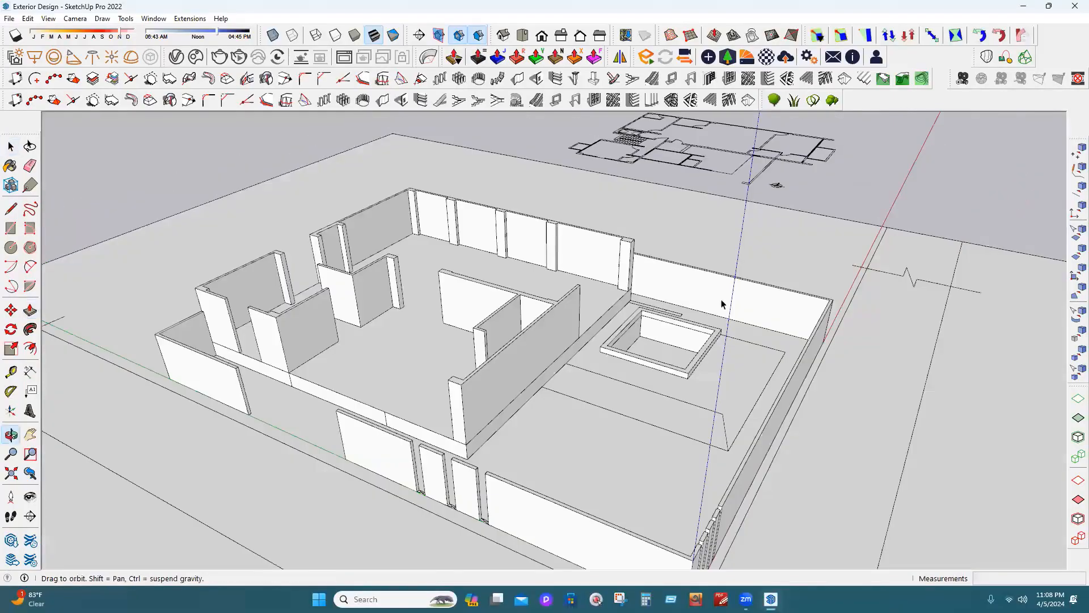
{"action": "scroll", "coordinate": [559, 369], "scroll_direction": "up", "scroll_amount": 8}
{"action": "scroll", "coordinate": [549, 284], "scroll_direction": "up", "scroll_amount": 2}
{"action": "scroll", "coordinate": [543, 274], "scroll_direction": "down", "scroll_amount": 7}
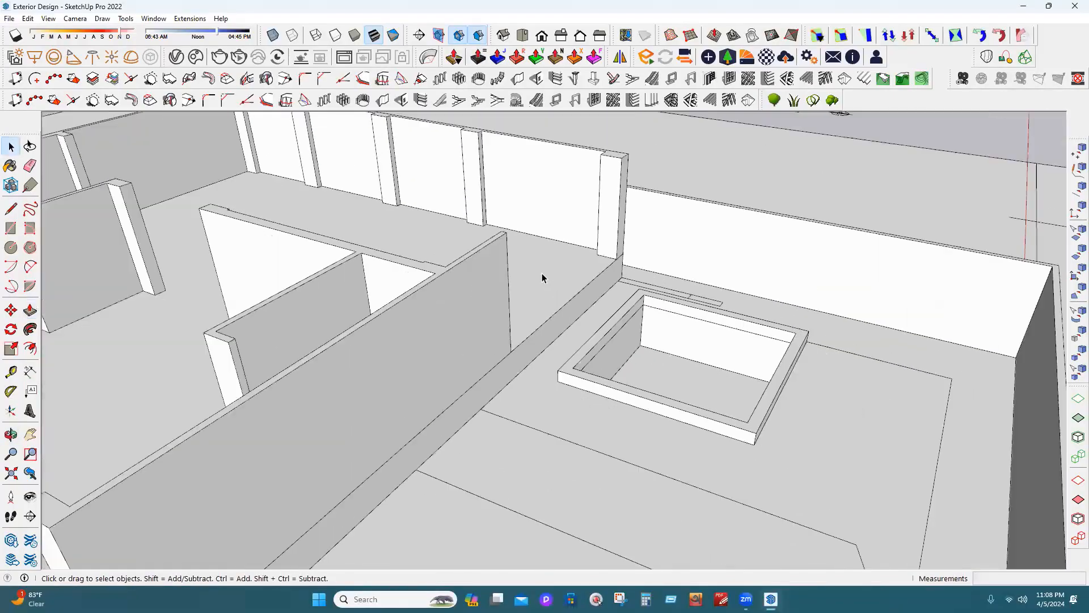
{"action": "middle_click_drag", "start_coordinate": [542, 274], "coordinate": [543, 273]}
{"action": "middle_click_drag", "start_coordinate": [2, 276], "coordinate": [121, 250]}
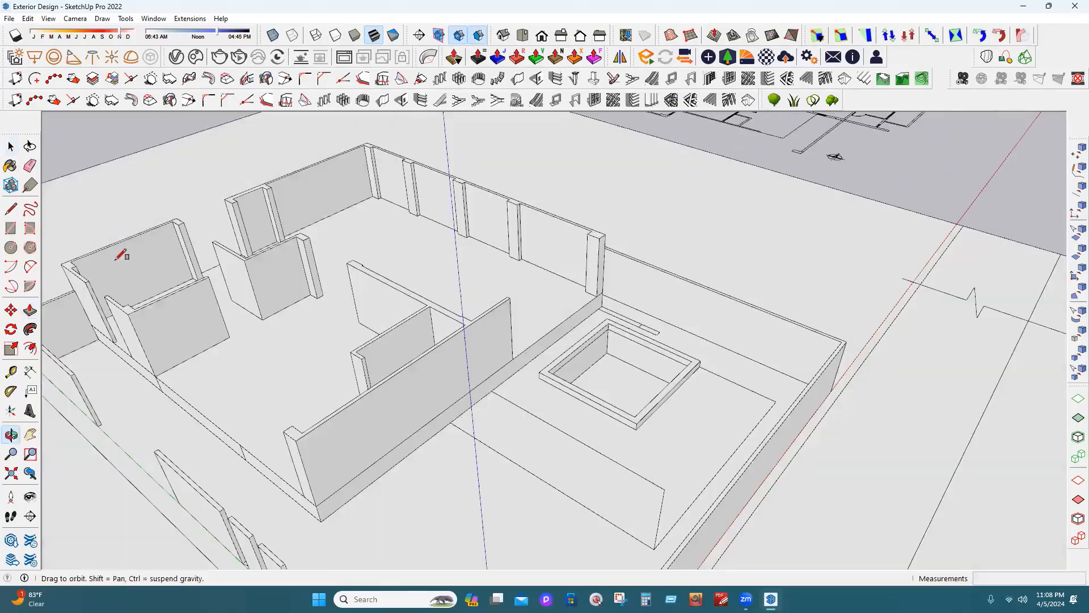
{"action": "scroll", "coordinate": [607, 398], "scroll_direction": "up", "scroll_amount": 6}
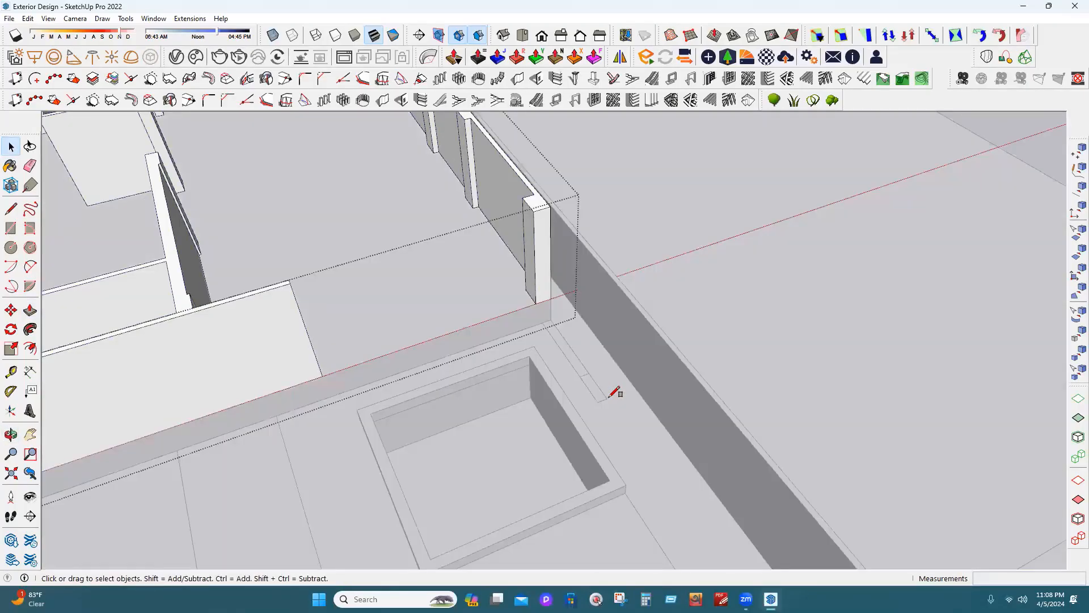
{"action": "left_click", "coordinate": [607, 399]}
{"action": "left_click", "coordinate": [581, 376]}
Extrude the small rectangle beside the basin upward by 12' to form a freestanding pillar.
{"action": "left_click", "coordinate": [30, 309]}
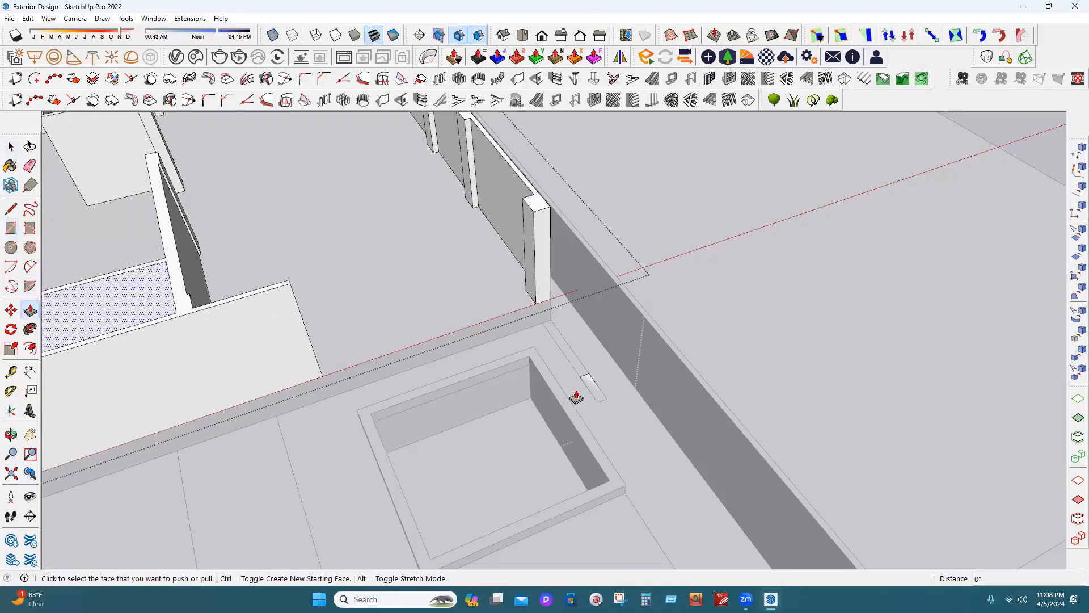
{"action": "left_click", "coordinate": [588, 393]}
{"action": "left_click", "coordinate": [295, 287]}
{"action": "middle_click_drag", "start_coordinate": [344, 346], "coordinate": [457, 314]}
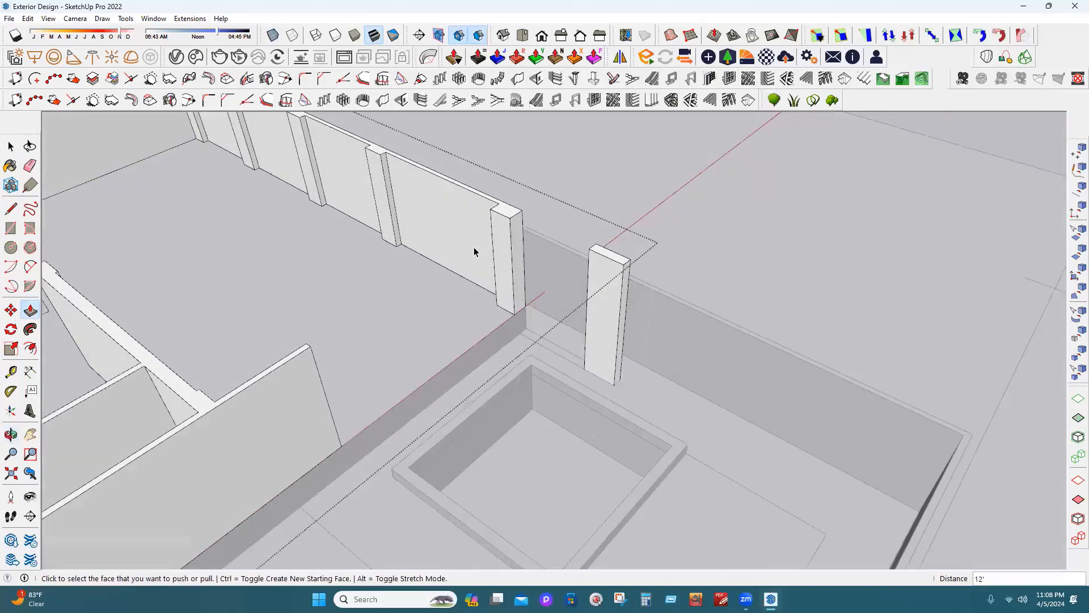
{"action": "key", "text": "space"}
Draw a long narrow rectangle on the ground alongside the house wall, in front of the basin's outline, and group it.
{"action": "middle_click_drag", "start_coordinate": [645, 288], "coordinate": [651, 390]}
{"action": "scroll", "coordinate": [668, 399], "scroll_direction": "down", "scroll_amount": 2}
{"action": "middle_click_drag", "start_coordinate": [736, 399], "coordinate": [669, 393]}
{"action": "scroll", "coordinate": [668, 392], "scroll_direction": "up", "scroll_amount": 2}
{"action": "left_click", "coordinate": [12, 226]}
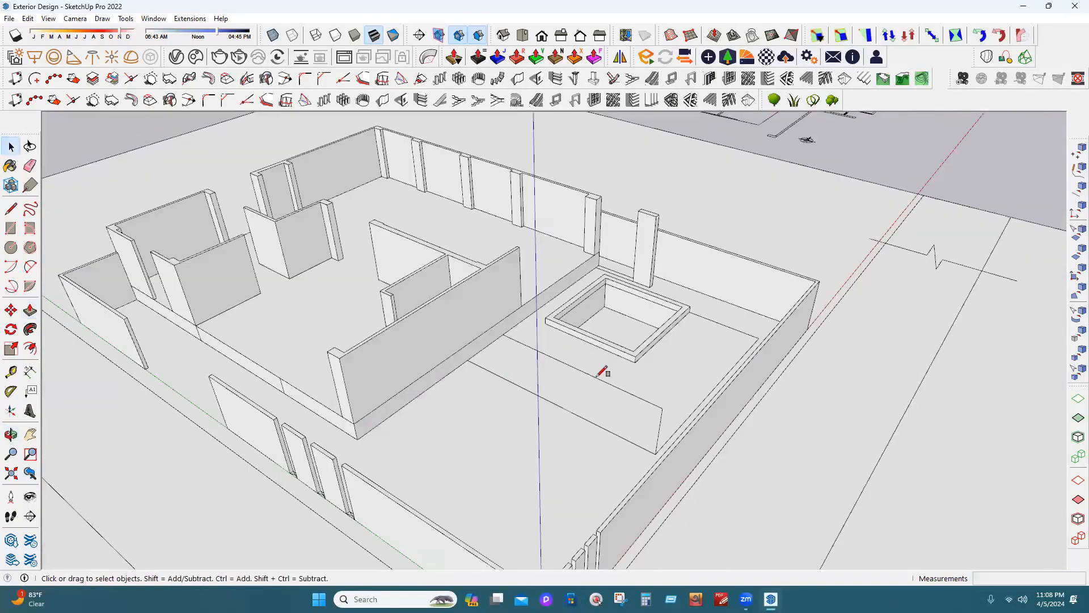
{"action": "middle_click_drag", "start_coordinate": [600, 372], "coordinate": [477, 400]}
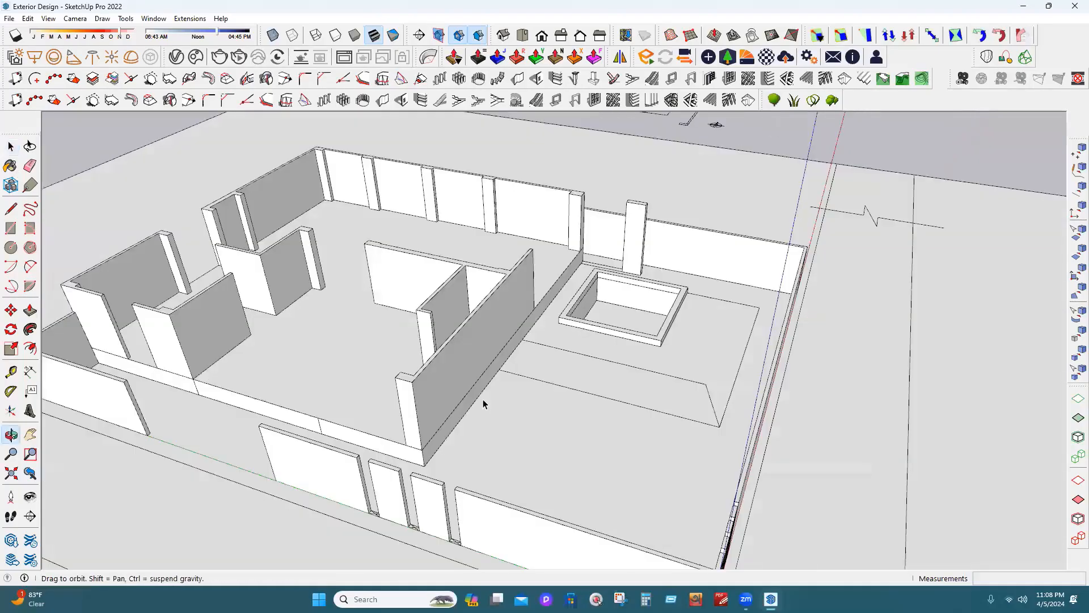
{"action": "scroll", "coordinate": [483, 404], "scroll_direction": "up", "scroll_amount": 3}
{"action": "left_click", "coordinate": [526, 361]}
{"action": "right_click", "coordinate": [485, 394]}
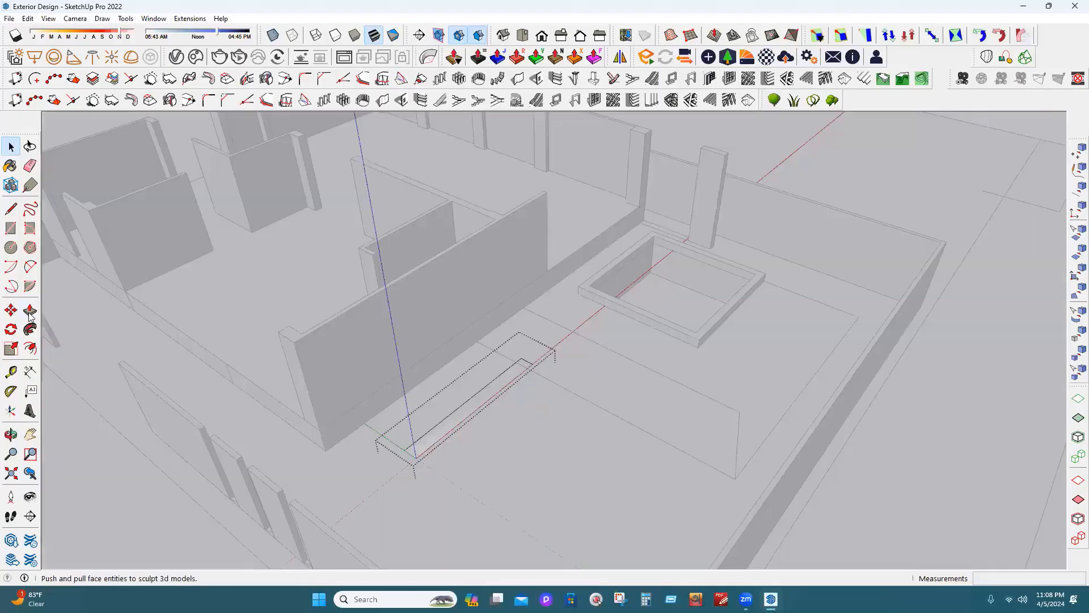
Extrude the grouped strip upward by about 4 15/16" and move the plank 2' 6" lengthwise, away from the ground outline.
{"action": "left_click", "coordinate": [461, 410]}
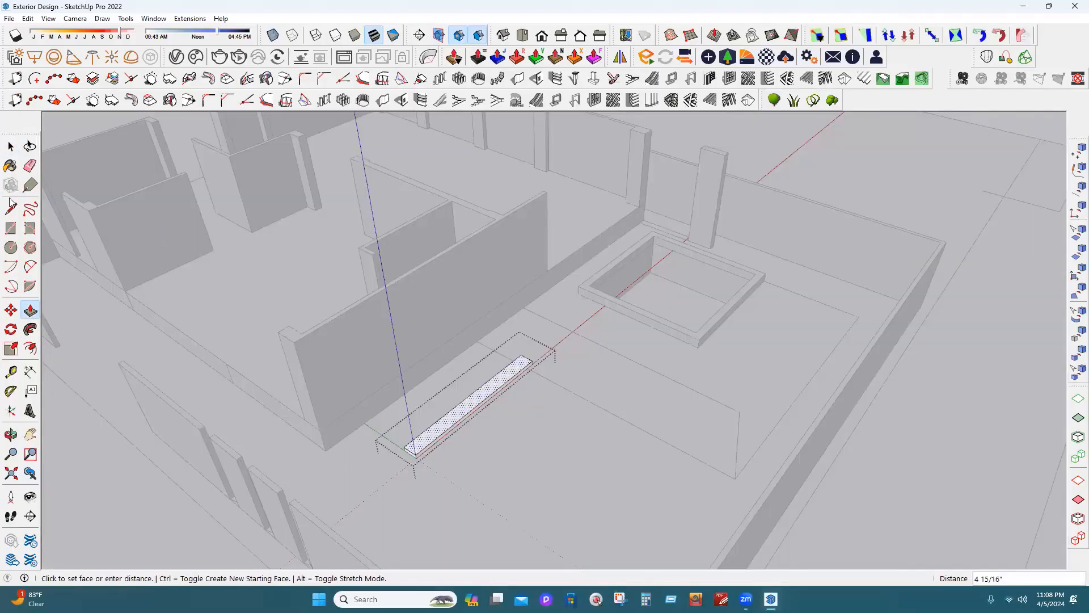
{"action": "left_click", "coordinate": [12, 147]}
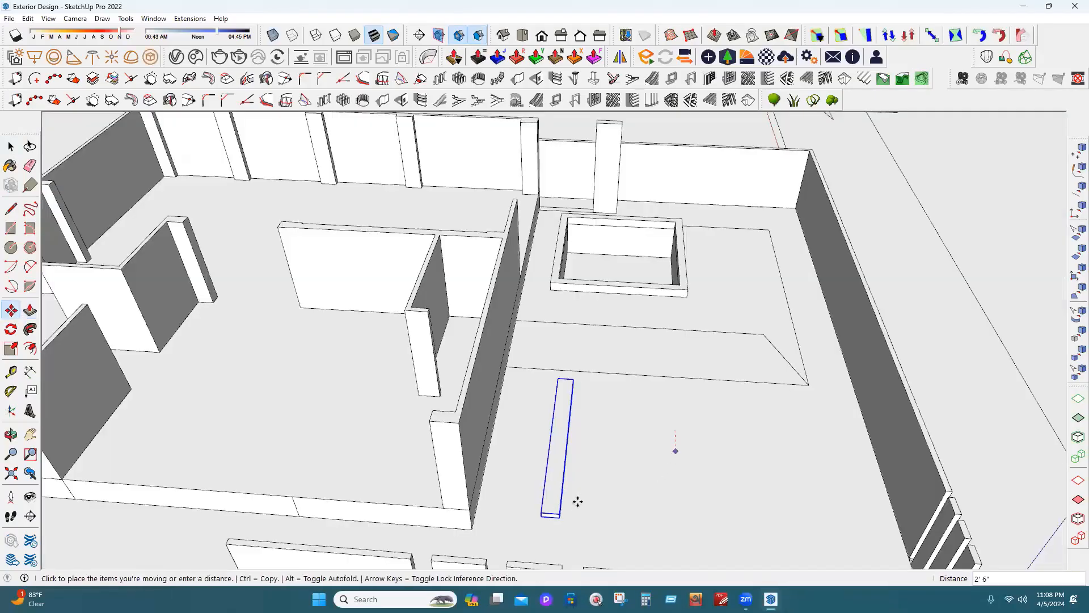
{"action": "left_click", "coordinate": [578, 501]}
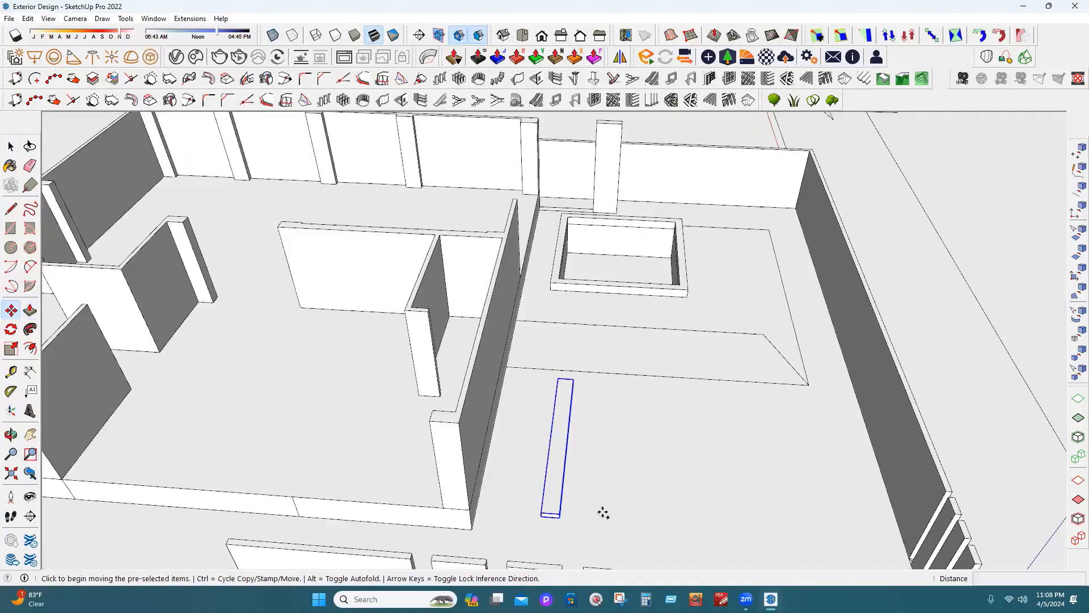
Try to copy the plank sideways across the yard, starting with a 2' 6" offset.
{"action": "key", "text": "ctrl"}
{"action": "left_click", "coordinate": [578, 501]}
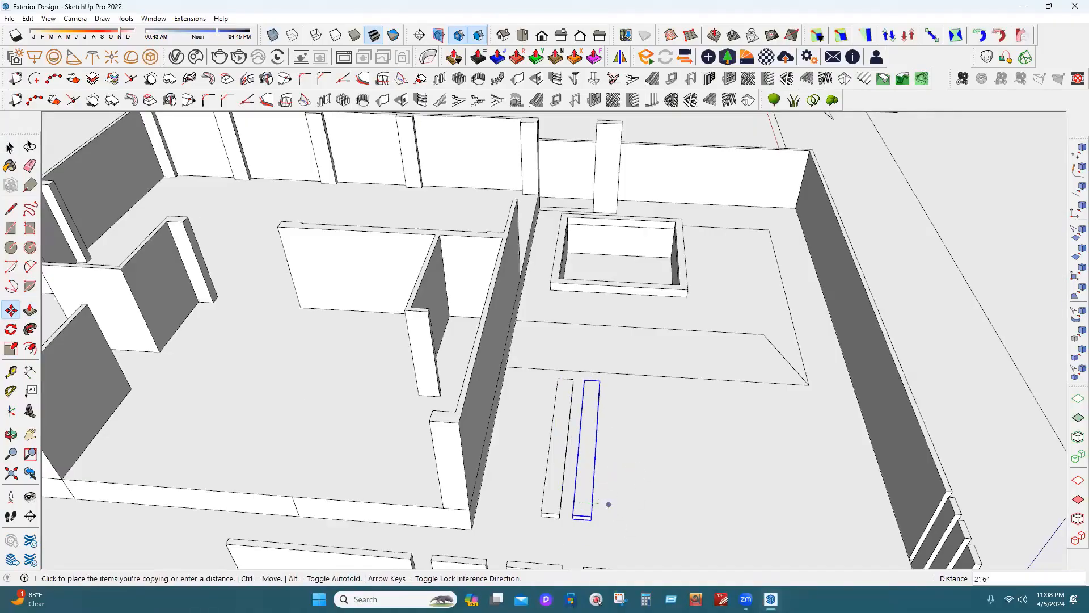
{"action": "key", "text": "space"}
{"action": "scroll", "coordinate": [610, 487], "scroll_direction": "down", "scroll_amount": 4}
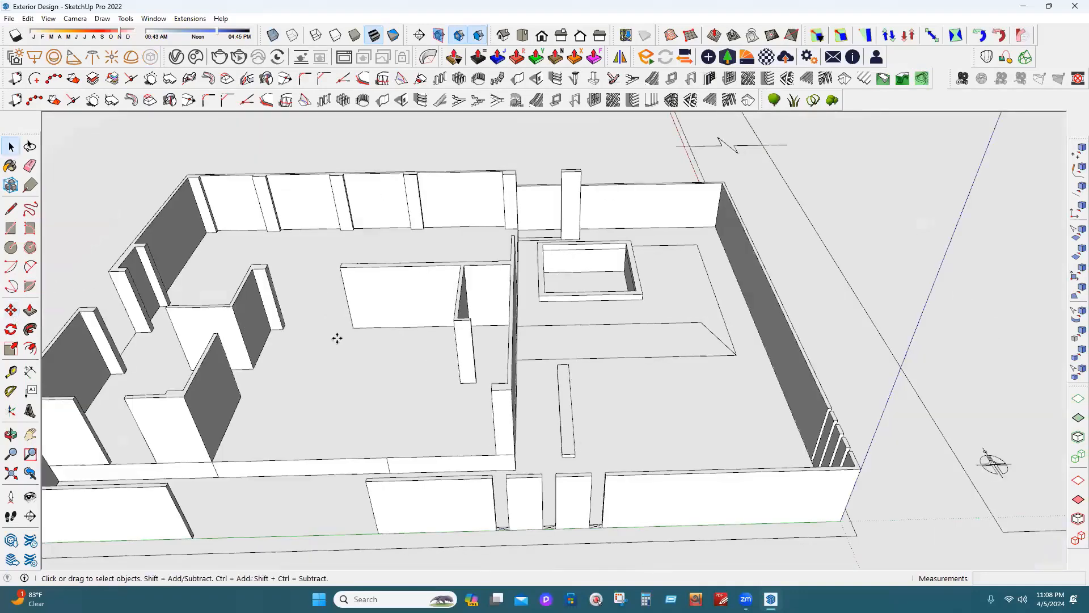
{"action": "scroll", "coordinate": [599, 453], "scroll_direction": "up", "scroll_amount": 3}
{"action": "key", "text": "m"}
{"action": "key", "text": "ctrl"}
{"action": "left_click", "coordinate": [554, 367]}
{"action": "left_click", "coordinate": [593, 378]}
{"action": "left_click", "coordinate": [603, 385]}
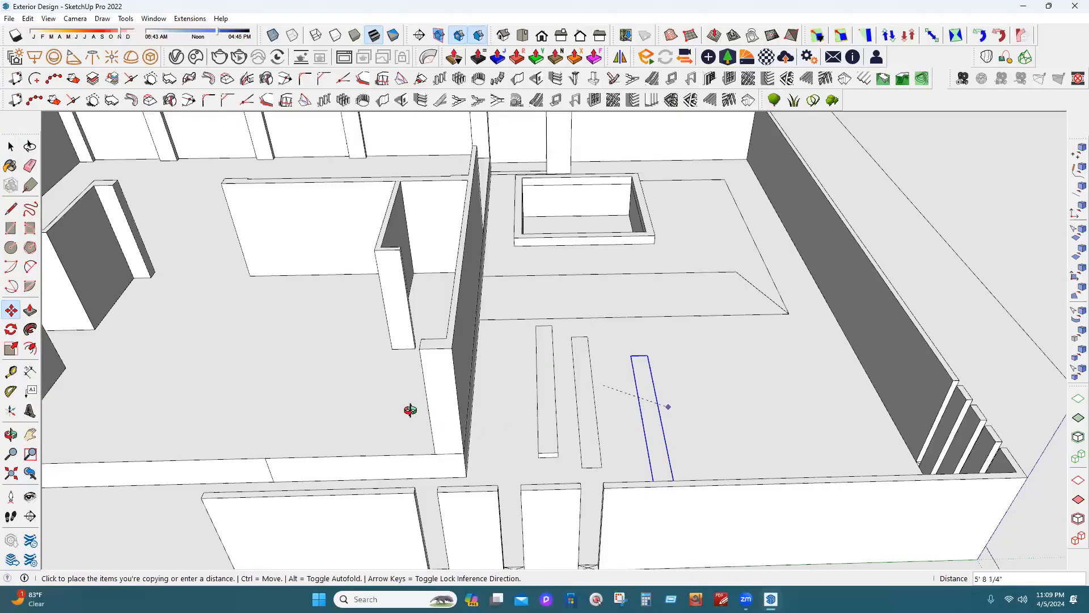
{"action": "middle_click_drag", "start_coordinate": [410, 409], "coordinate": [270, 407]}
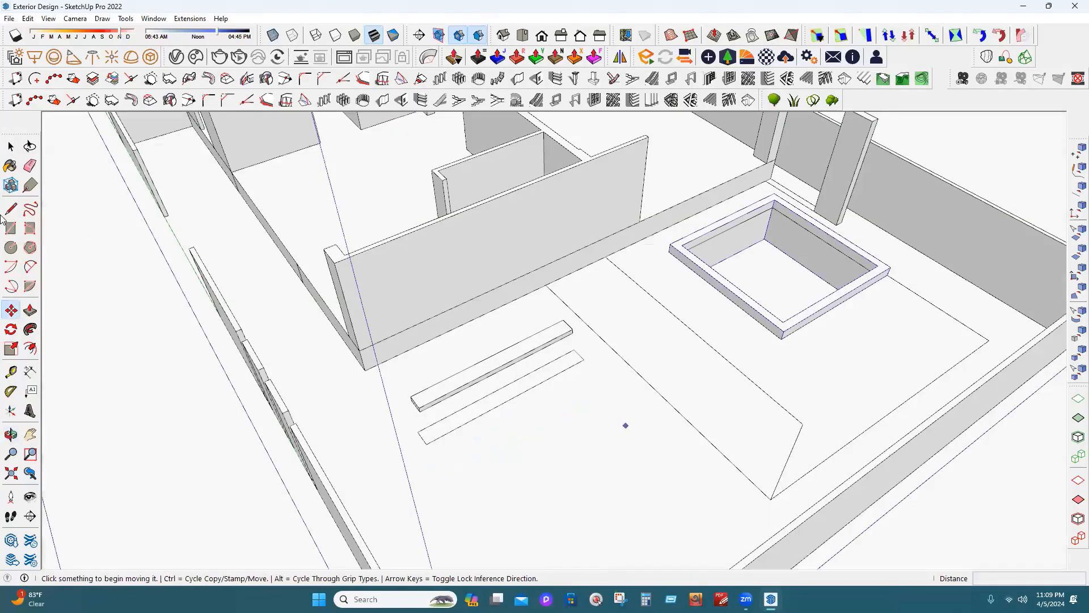
{"action": "key", "text": "b"}
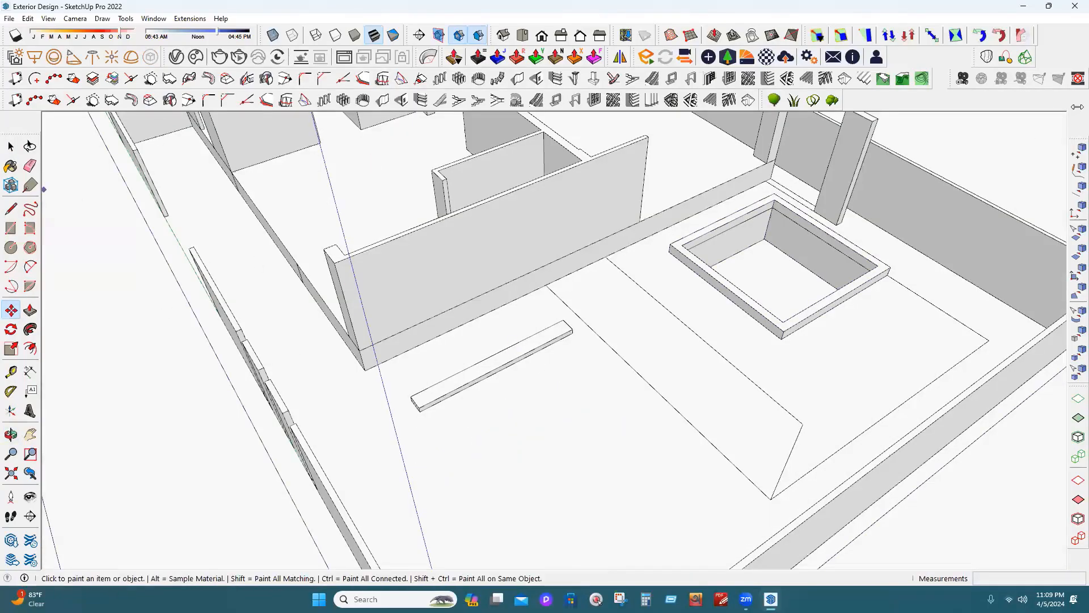
{"action": "key", "text": "space"}
Copy the plank 2' 6" sideways along the green axis and stagger the copy 2' 6" lengthwise toward the front wall.
{"action": "scroll", "coordinate": [469, 375], "scroll_direction": "up", "scroll_amount": 3}
{"action": "double_click", "coordinate": [434, 387]}
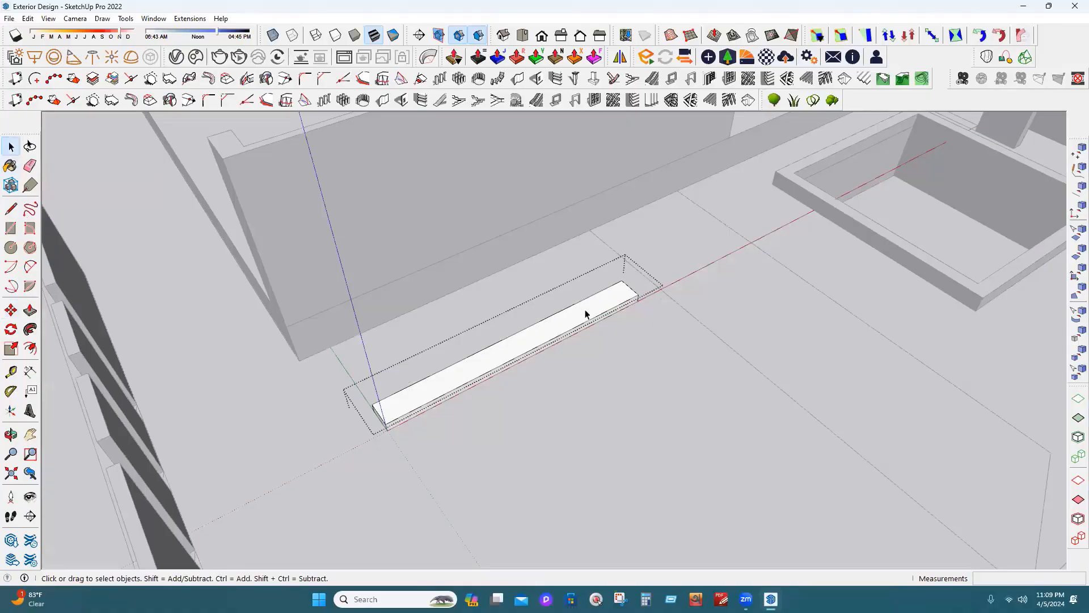
{"action": "key", "text": "Escape"}
{"action": "key", "text": "m"}
{"action": "left_click", "coordinate": [647, 304]}
{"action": "key", "text": "ctrl"}
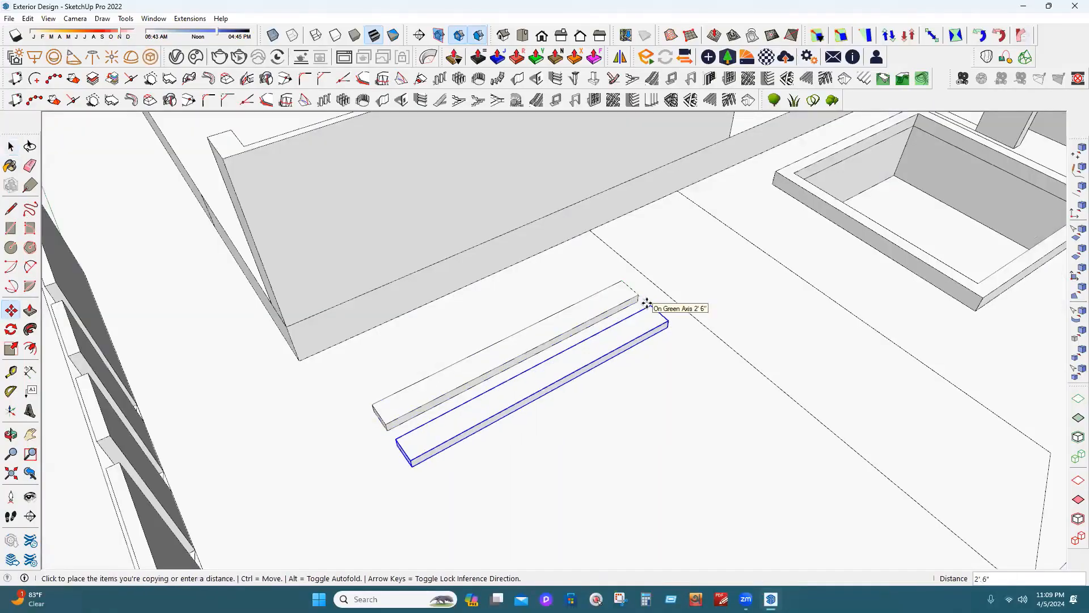
{"action": "left_click", "coordinate": [624, 320]}
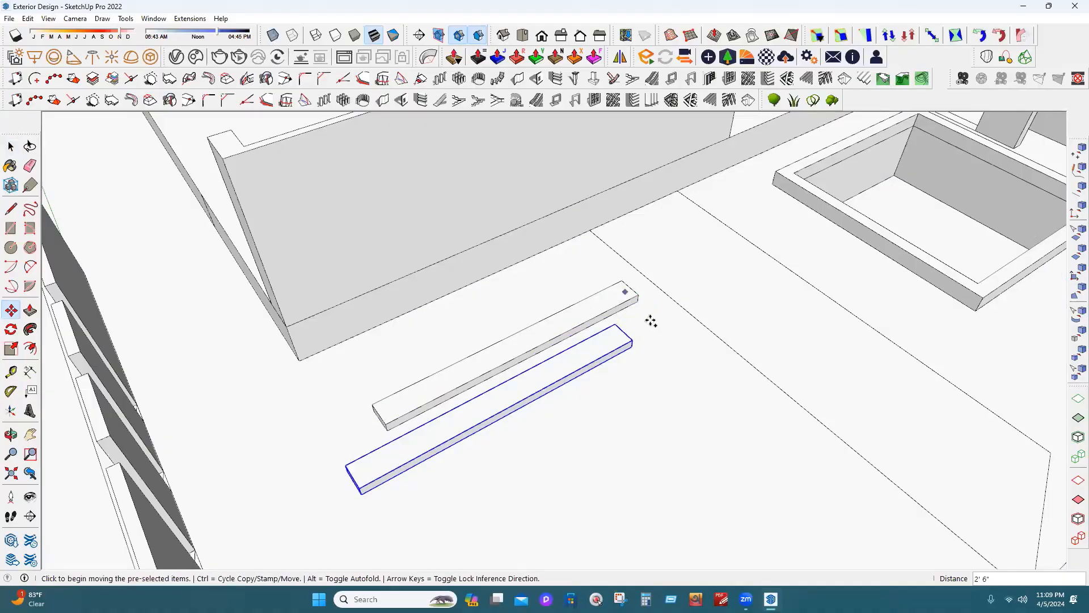
Copy the staggered plank sideways once more and shift this third plank about 3' 1 1/2" lengthwise toward the basin.
{"action": "left_click", "coordinate": [636, 306]}
{"action": "key", "text": "ctrl"}
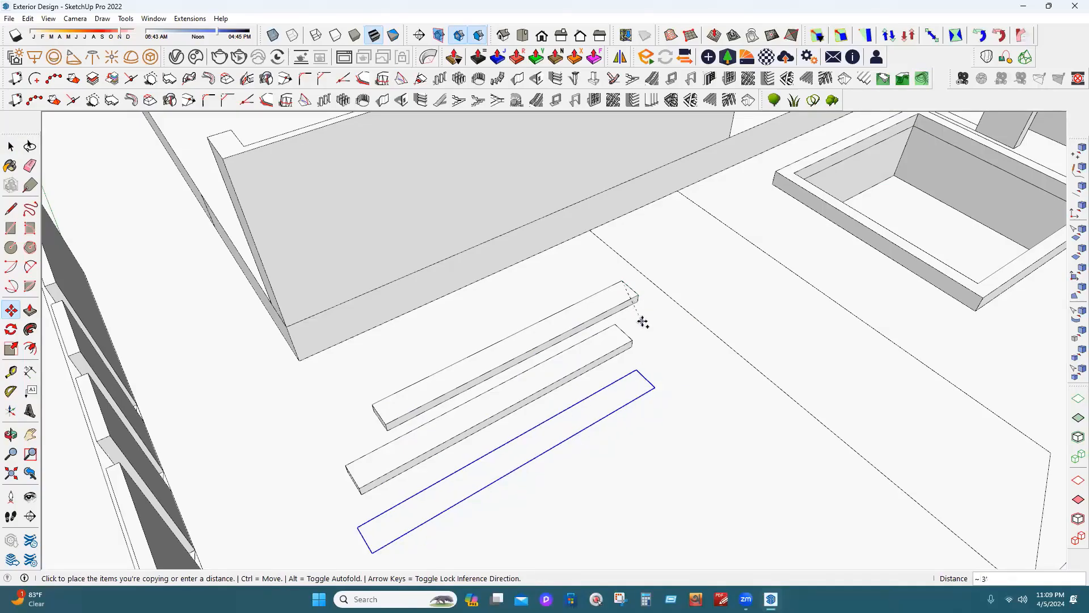
{"action": "left_click", "coordinate": [648, 312]}
{"action": "left_click", "coordinate": [674, 420]}
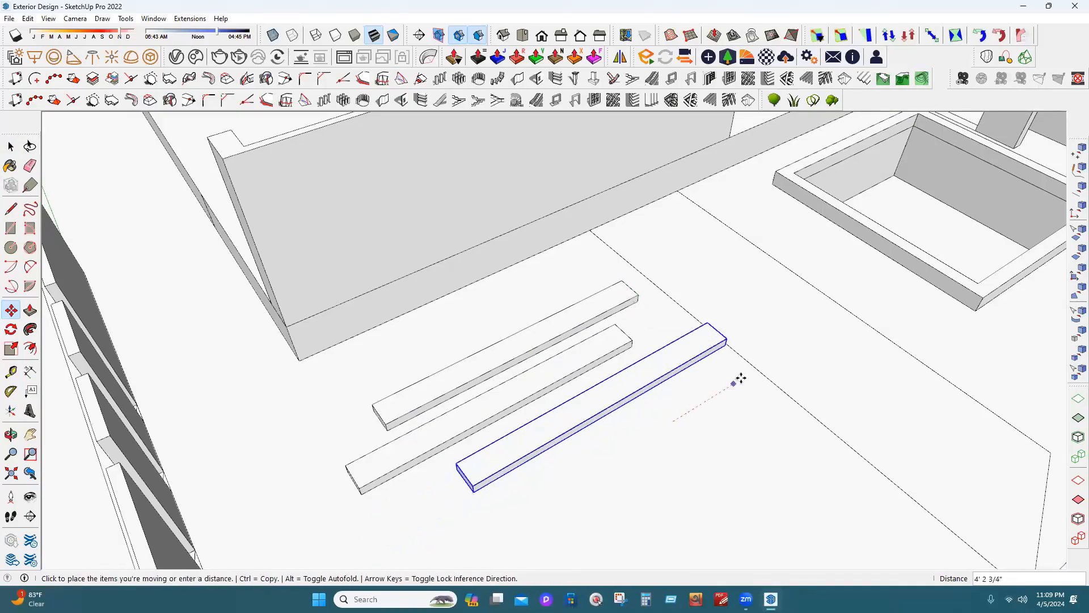
{"action": "left_click", "coordinate": [709, 377]}
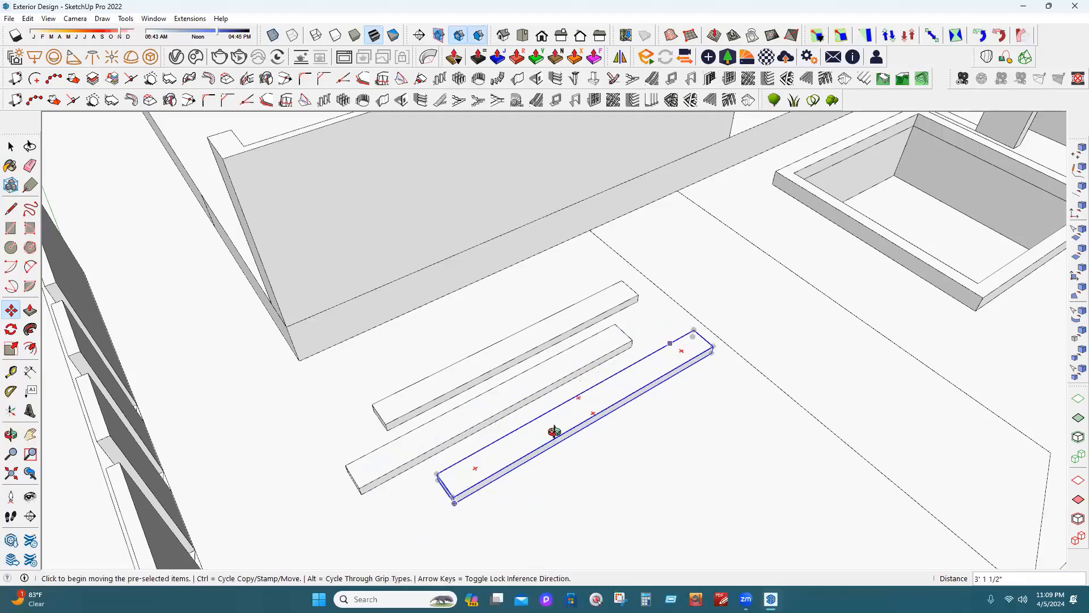
Copy the set of three planks sideways twice toward the side boundary wall, placing the last set about 8' 9" from the previous one.
{"action": "scroll", "coordinate": [554, 432], "scroll_direction": "down", "scroll_amount": 3}
{"action": "middle_click_drag", "start_coordinate": [555, 432], "coordinate": [716, 468]}
{"action": "left_click", "coordinate": [10, 146]}
{"action": "left_click", "coordinate": [572, 386], "text": "ctrl"}
{"action": "left_click", "coordinate": [548, 390], "text": "ctrl"}
{"action": "left_click", "coordinate": [10, 309]}
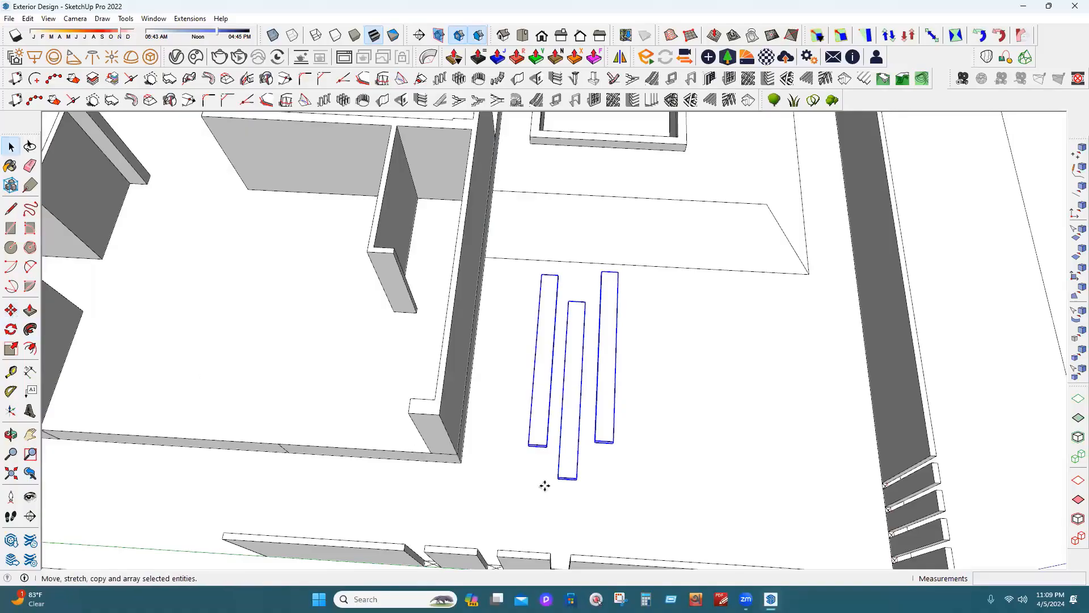
{"action": "key", "text": "ctrl"}
{"action": "left_click", "coordinate": [577, 499]}
{"action": "left_click", "coordinate": [648, 505]}
{"action": "left_click", "coordinate": [653, 505]}
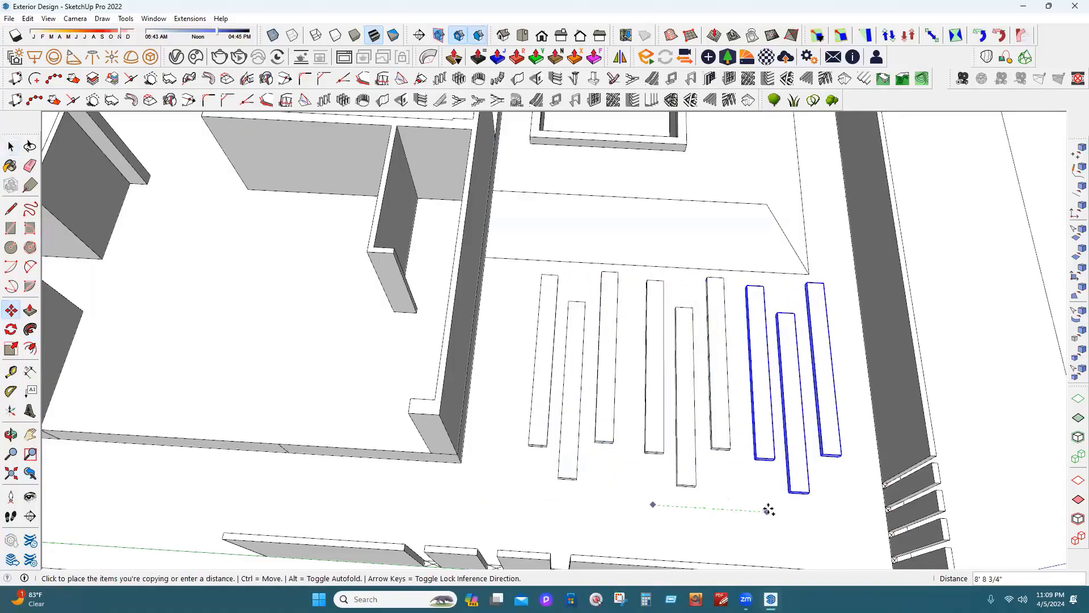
{"action": "left_click", "coordinate": [768, 509]}
{"action": "left_click", "coordinate": [10, 147]}
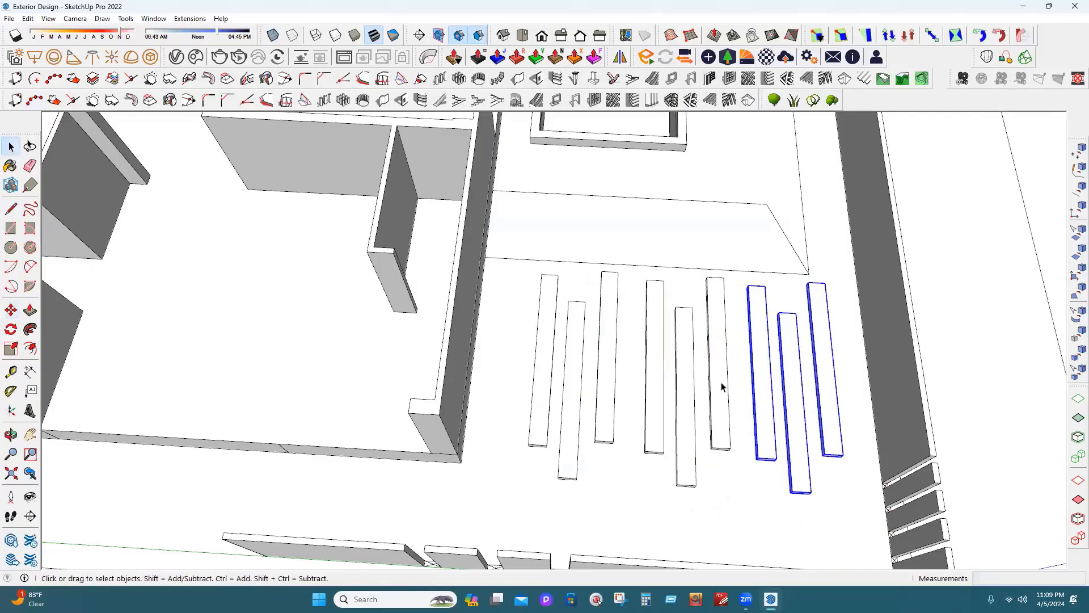
Draw a 2' 6" by 18' 7 1/2" rectangle on the house plinth's front face at the boundary wall opening and group it.
{"action": "scroll", "coordinate": [709, 382], "scroll_direction": "down", "scroll_amount": 1}
{"action": "scroll", "coordinate": [905, 308], "scroll_direction": "down", "scroll_amount": 6}
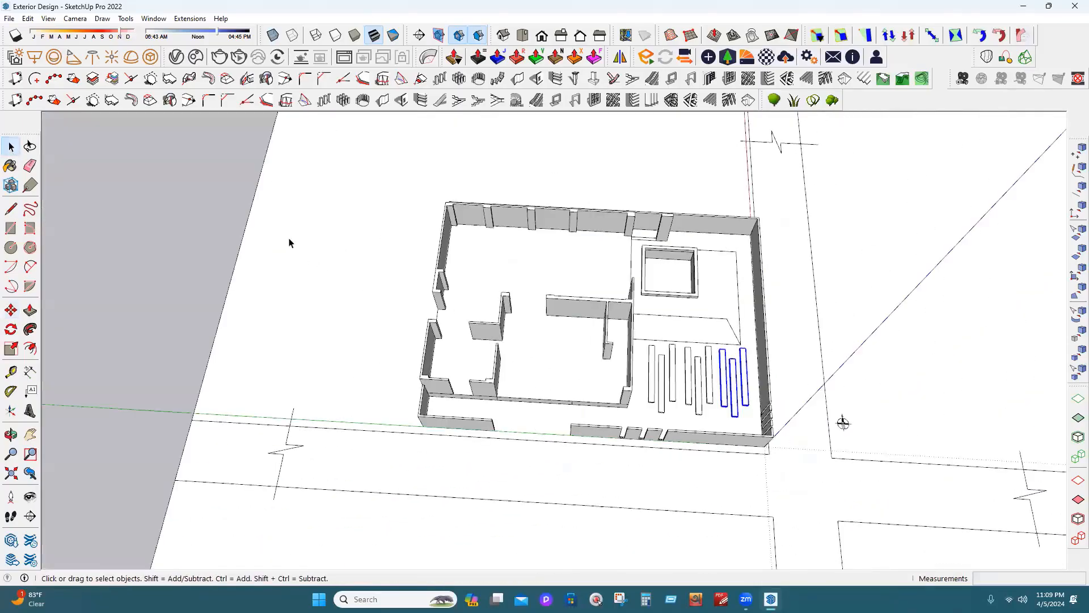
{"action": "middle_click_drag", "start_coordinate": [485, 305], "coordinate": [637, 426]}
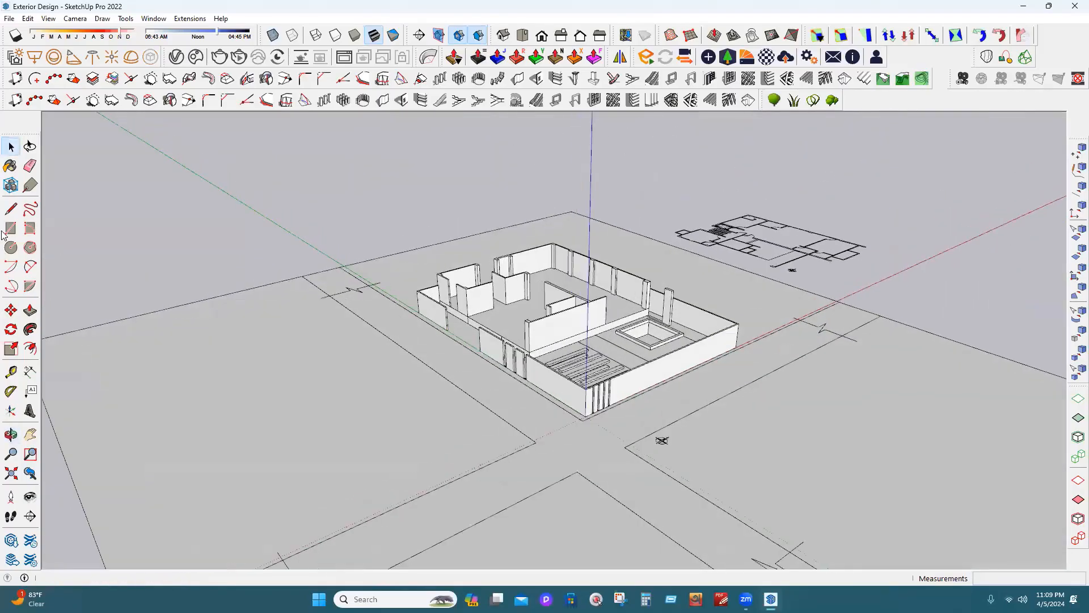
{"action": "scroll", "coordinate": [363, 374], "scroll_direction": "up", "scroll_amount": 5}
{"action": "middle_click_drag", "start_coordinate": [363, 374], "coordinate": [511, 341]}
{"action": "left_click", "coordinate": [11, 228]}
{"action": "scroll", "coordinate": [382, 433], "scroll_direction": "up", "scroll_amount": 4}
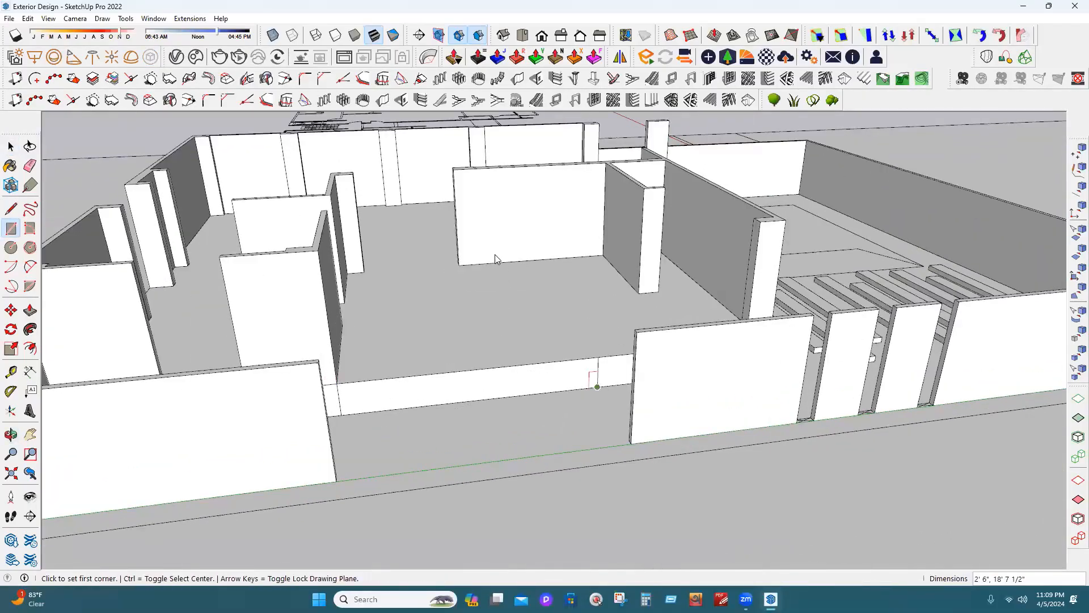
{"action": "key", "text": "space"}
{"action": "right_click", "coordinate": [431, 391]}
{"action": "left_click", "coordinate": [471, 250]}
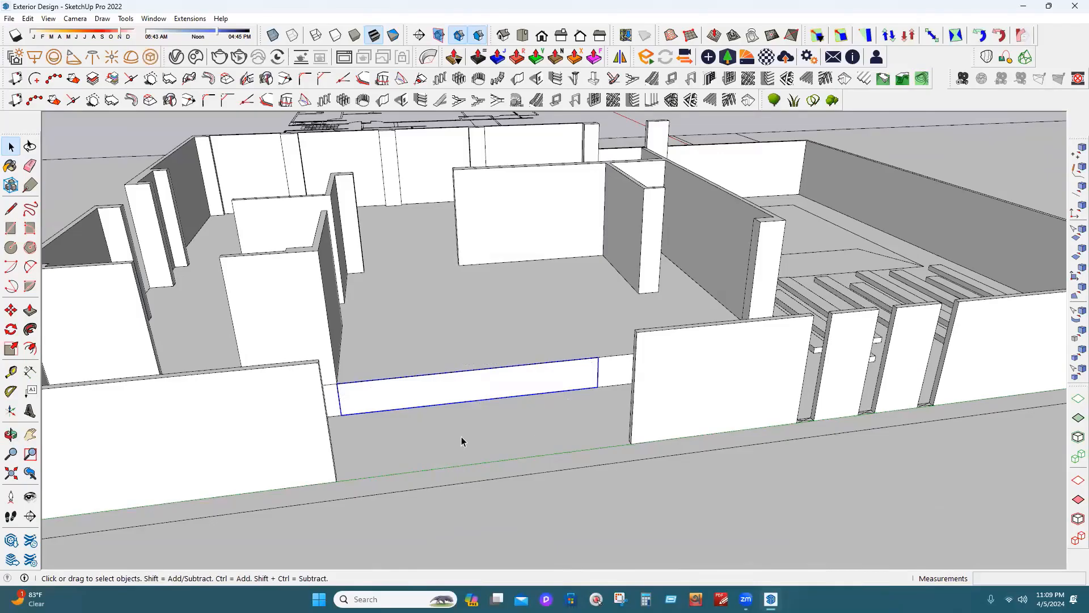
Extrude the grouped rectangle outward from the plinth toward the opening in the front boundary wall.
{"action": "double_click", "coordinate": [406, 391]}
{"action": "key", "text": "p"}
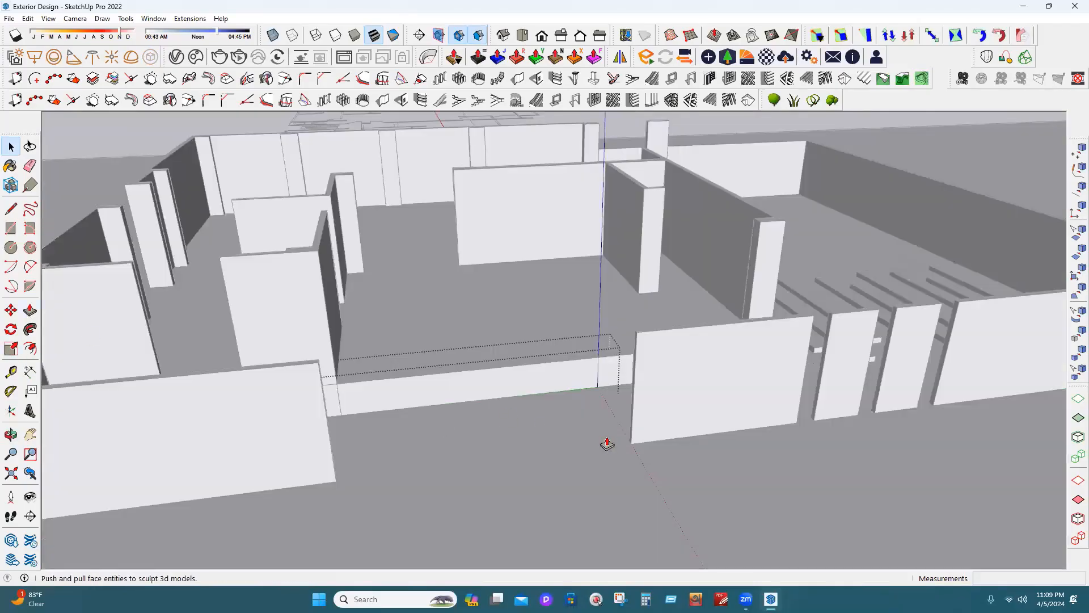
{"action": "left_click", "coordinate": [593, 379]}
{"action": "left_click", "coordinate": [633, 407]}
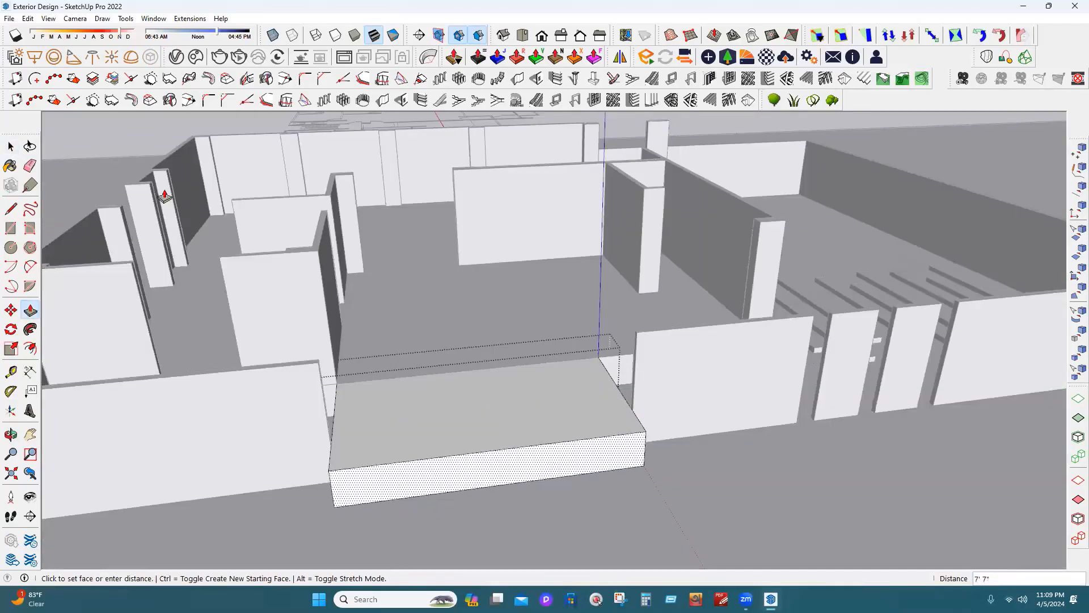
Lower the outer top edge of the extruded block to ground level to turn the block into a ramp.
{"action": "left_click", "coordinate": [10, 147]}
{"action": "middle_click_drag", "start_coordinate": [363, 421], "coordinate": [288, 400]}
{"action": "left_click", "coordinate": [288, 400]}
{"action": "key", "text": "m"}
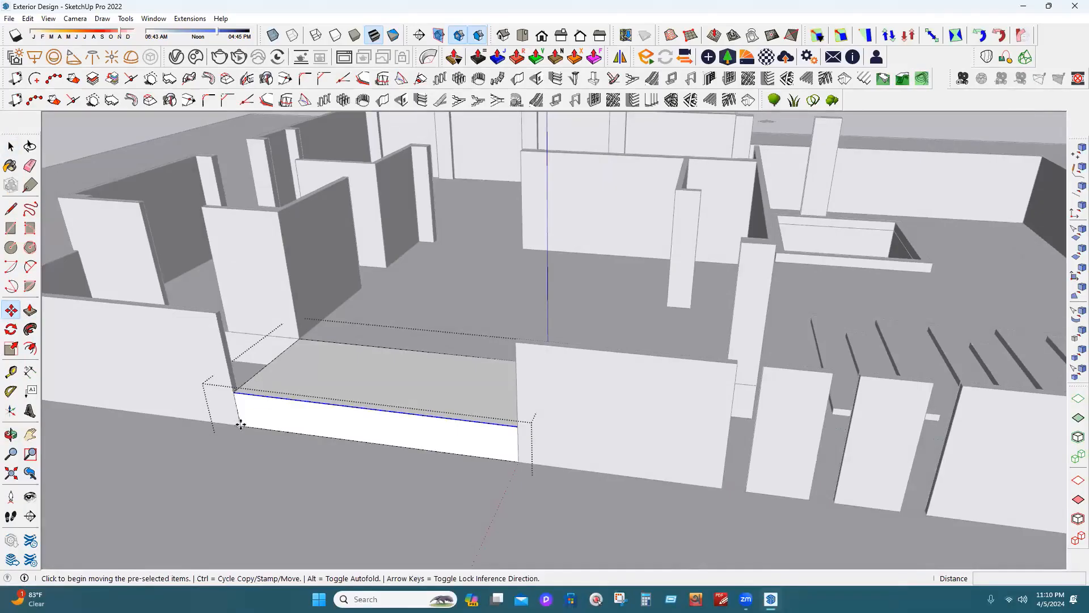
{"action": "left_click", "coordinate": [10, 147]}
{"action": "middle_click_drag", "start_coordinate": [370, 365], "coordinate": [363, 396]}
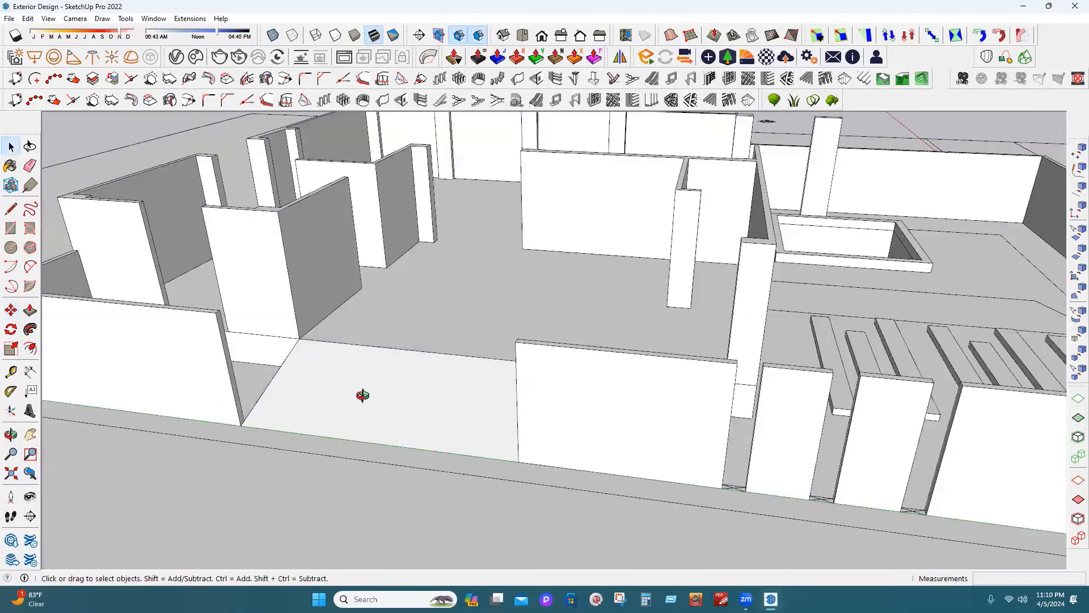
{"action": "scroll", "coordinate": [456, 366], "scroll_direction": "down", "scroll_amount": 3}
{"action": "middle_click_drag", "start_coordinate": [849, 509], "coordinate": [437, 358]}
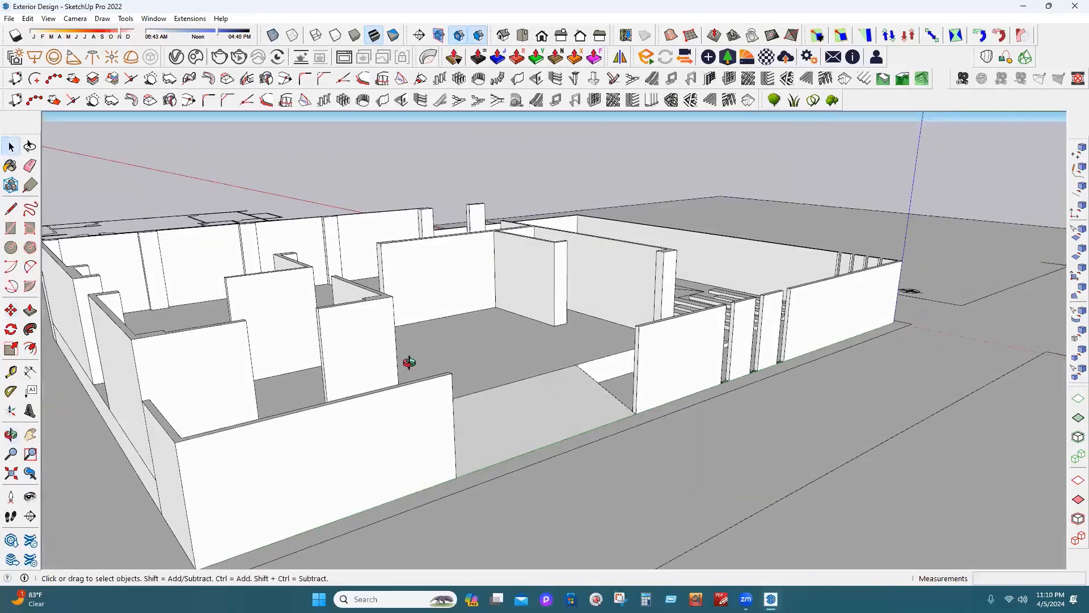
Examine the finished ramp, walls, planks and basin from several sides and view the whole site with its roads.
{"action": "middle_click_drag", "start_coordinate": [332, 379], "coordinate": [344, 411]}
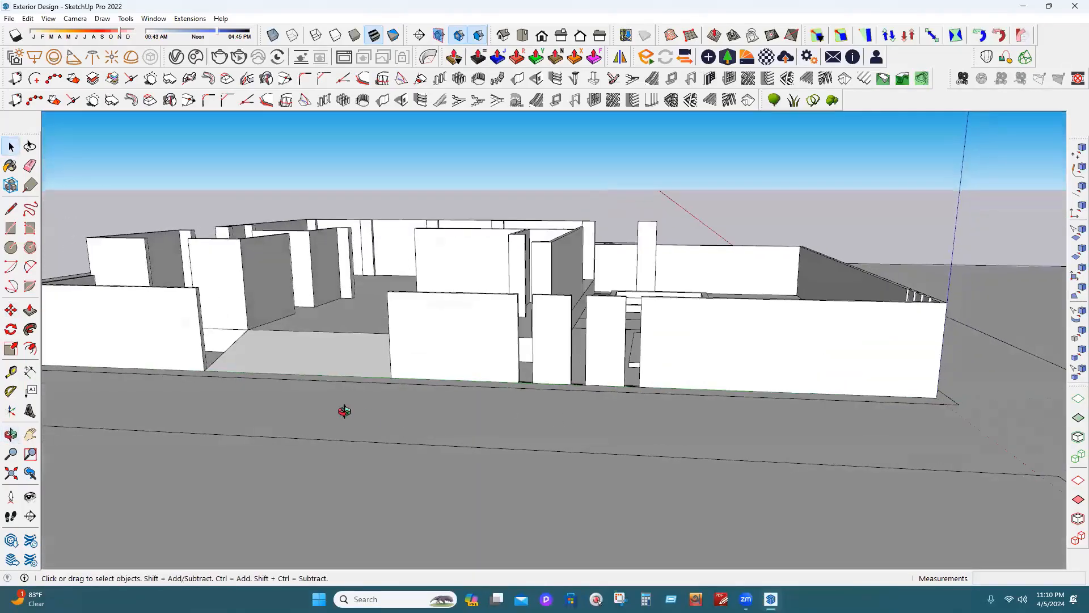
{"action": "middle_click_drag", "start_coordinate": [543, 483], "coordinate": [445, 282]}
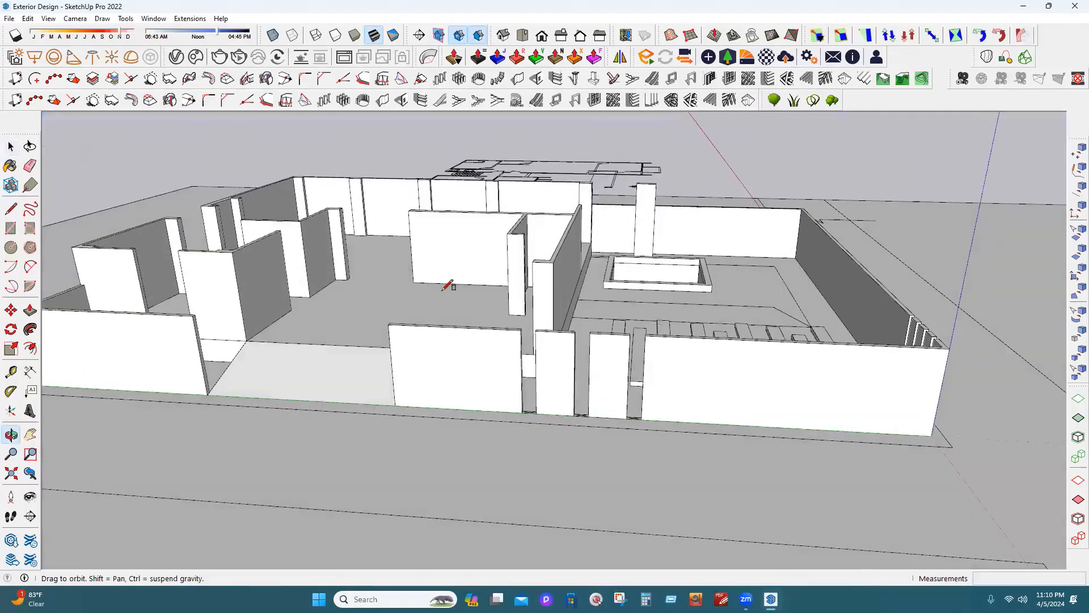
{"action": "scroll", "coordinate": [358, 305], "scroll_direction": "down", "scroll_amount": 2}
{"action": "middle_click_drag", "start_coordinate": [363, 309], "coordinate": [308, 312]}
{"action": "mouse_move", "coordinate": [732, 411]}
{"action": "middle_mouse_down"}
{"action": "mouse_move", "coordinate": [651, 419]}
{"action": "mouse_move", "coordinate": [502, 360]}
{"action": "middle_mouse_up"}
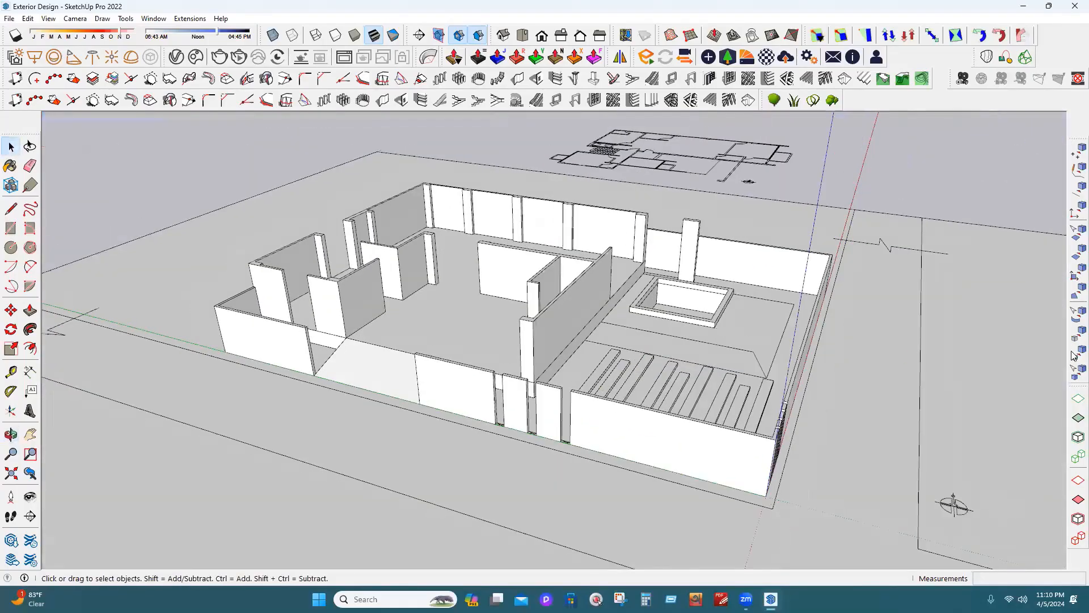
{"action": "scroll", "coordinate": [644, 388], "scroll_direction": "down", "scroll_amount": 2}
{"action": "key", "text": "r"}
{"action": "scroll", "coordinate": [461, 326], "scroll_direction": "up", "scroll_amount": 1}
{"action": "scroll", "coordinate": [245, 363], "scroll_direction": "up", "scroll_amount": 2}
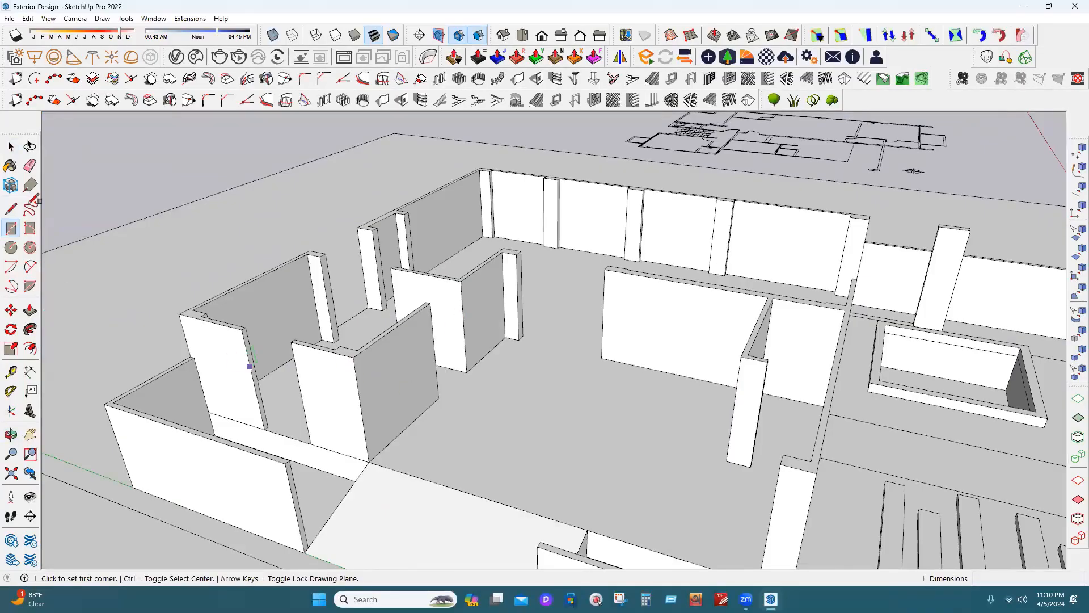
{"action": "scroll", "coordinate": [531, 423], "scroll_direction": "down", "scroll_amount": 1}
{"action": "key", "text": "space"}
{"action": "scroll", "coordinate": [562, 389], "scroll_direction": "down", "scroll_amount": 3}
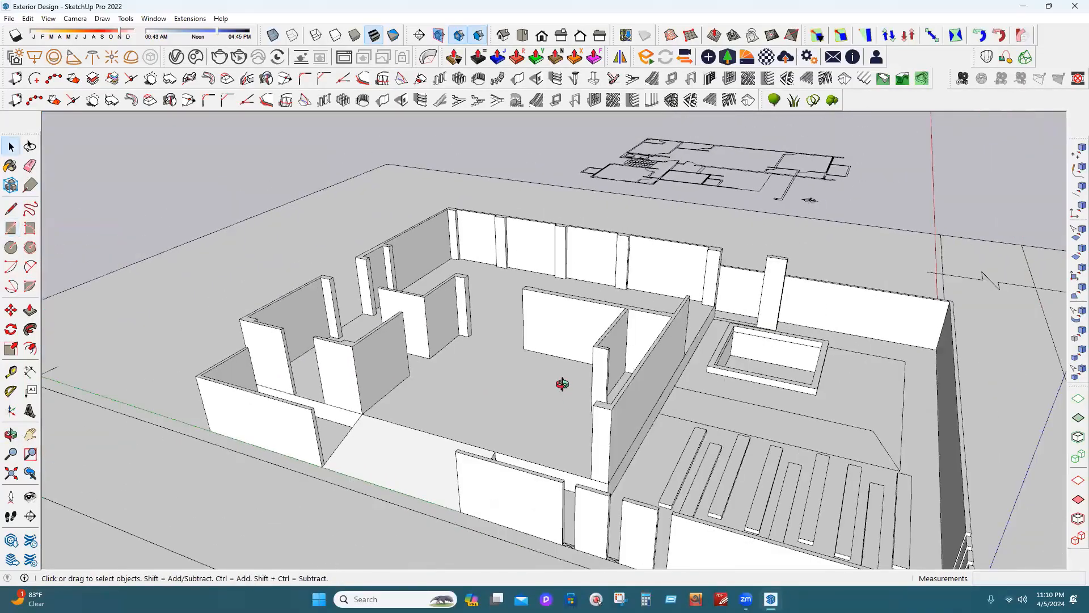
{"action": "scroll", "coordinate": [604, 428], "scroll_direction": "down", "scroll_amount": 1}
{"action": "scroll", "coordinate": [637, 454], "scroll_direction": "down", "scroll_amount": 2}
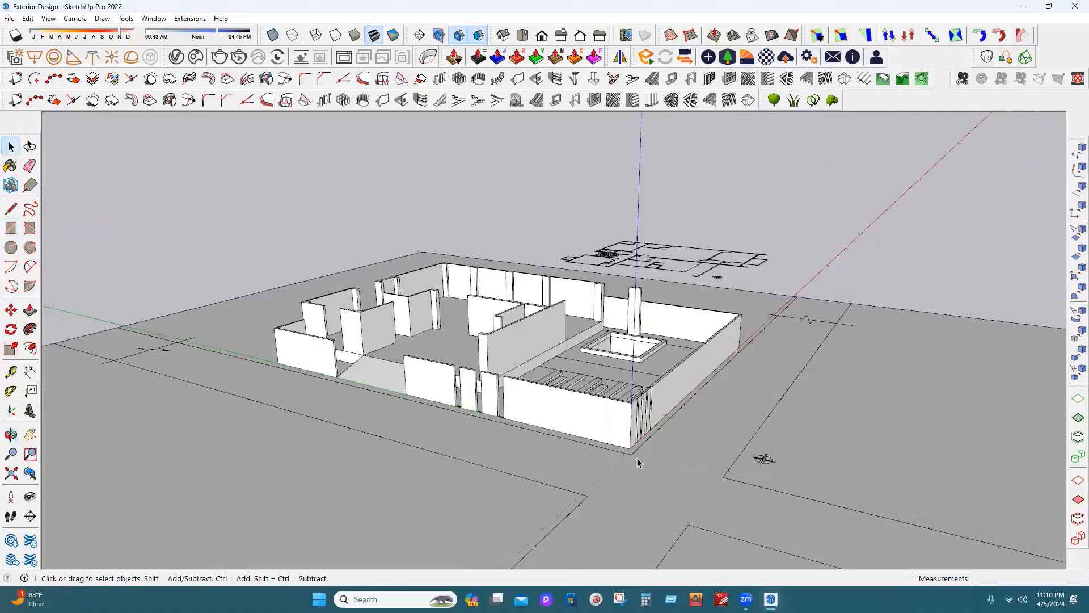
{"action": "scroll", "coordinate": [657, 517], "scroll_direction": "down", "scroll_amount": 2}
{"action": "middle_click_drag", "start_coordinate": [659, 512], "coordinate": [666, 471]}
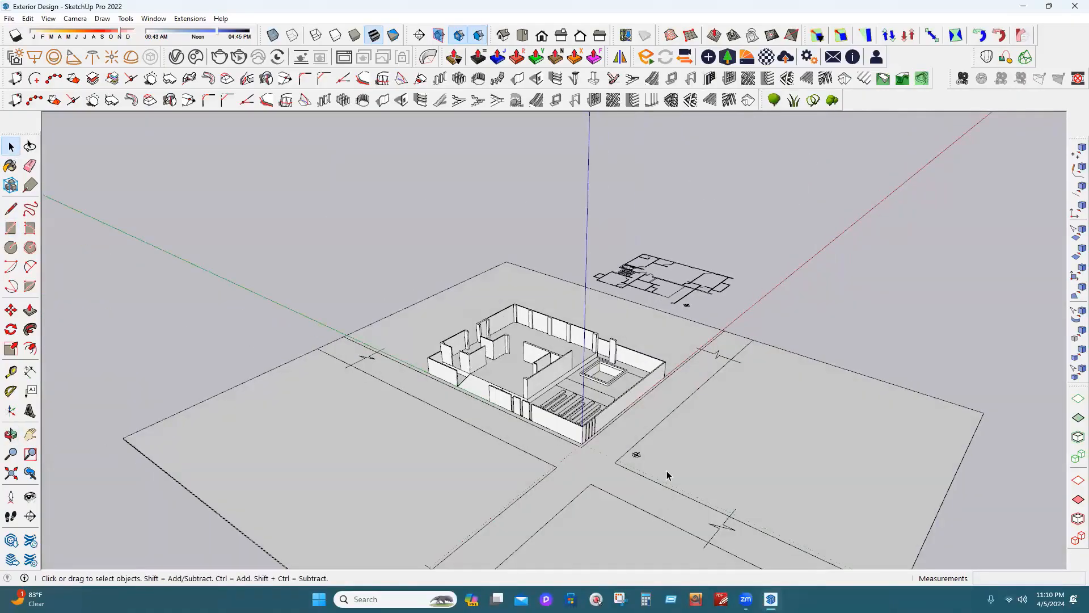
Open the ground group and paint the plots around the roads, including the house plot, with Grass Dark Green.
{"action": "double_click", "coordinate": [839, 445]}
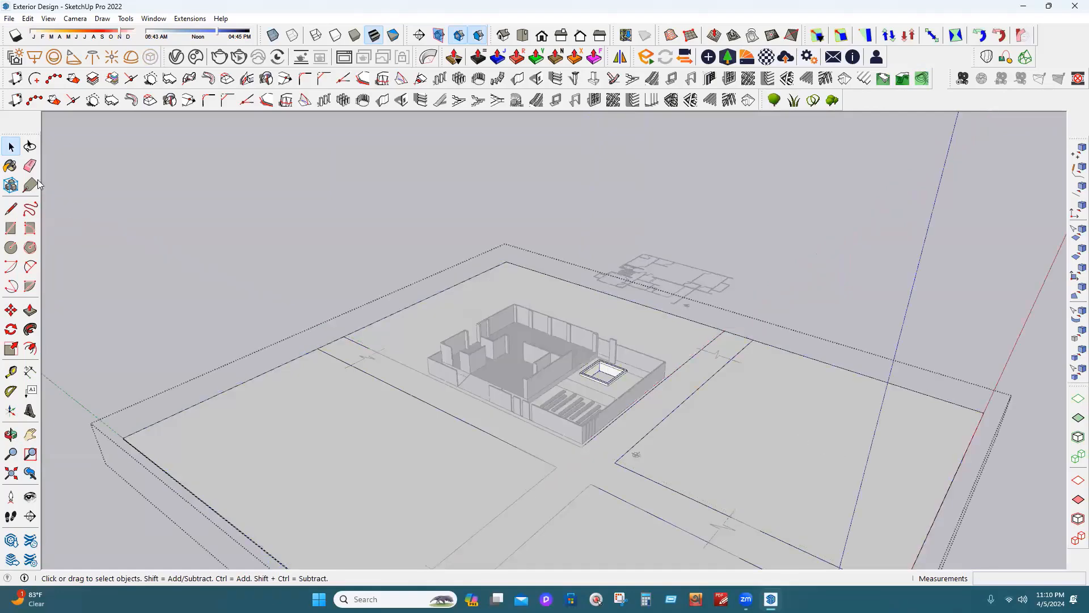
{"action": "key", "text": "ctrl+a"}
{"action": "left_click", "coordinate": [11, 165]}
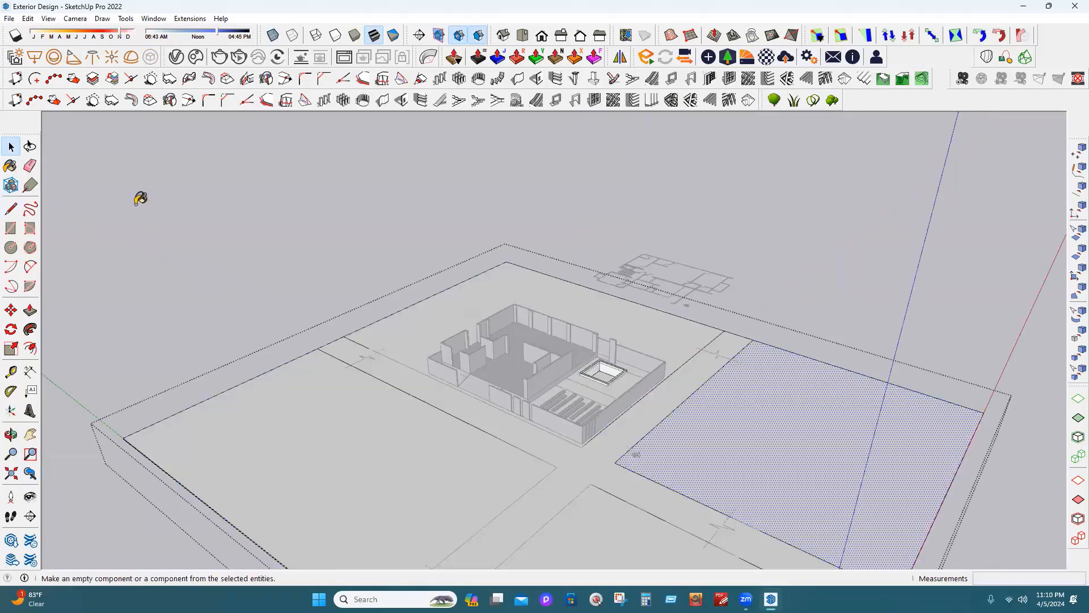
{"action": "left_click", "coordinate": [1021, 304]}
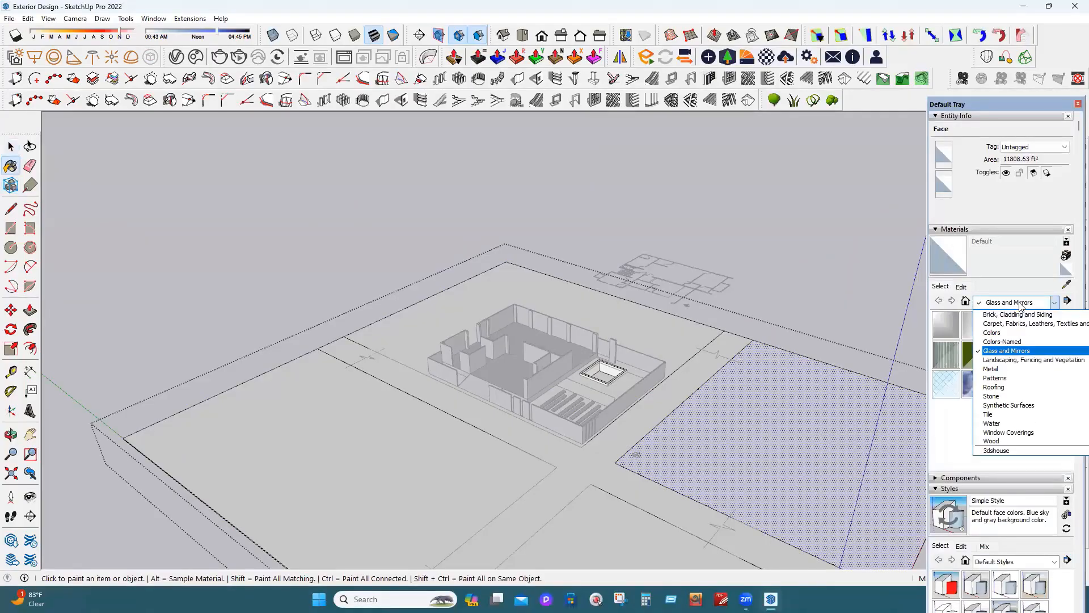
{"action": "left_click", "coordinate": [1021, 360]}
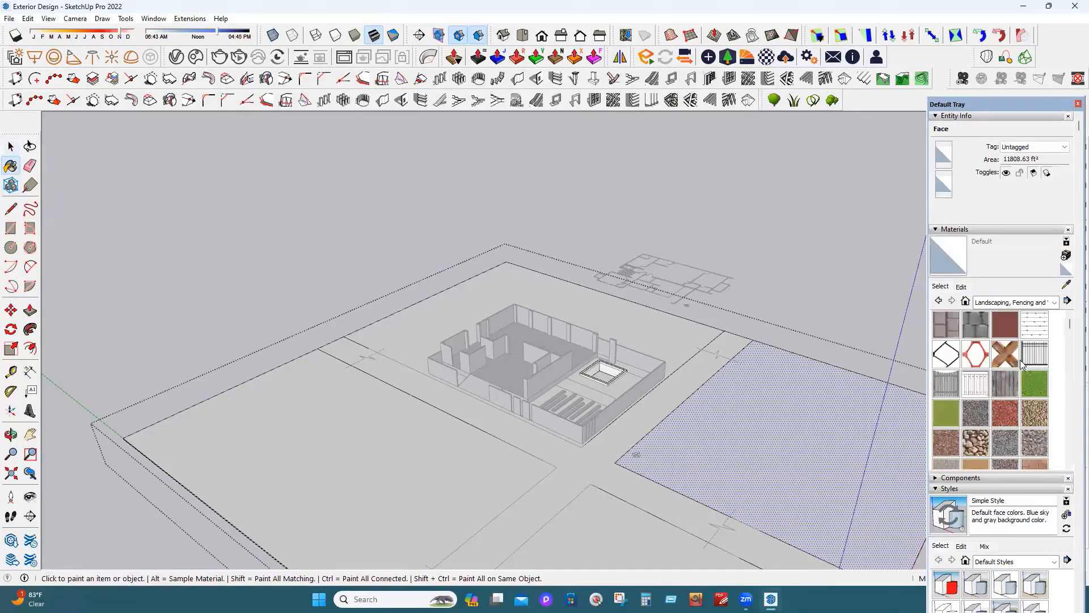
{"action": "left_click", "coordinate": [1040, 394]}
{"action": "left_click", "coordinate": [845, 420]}
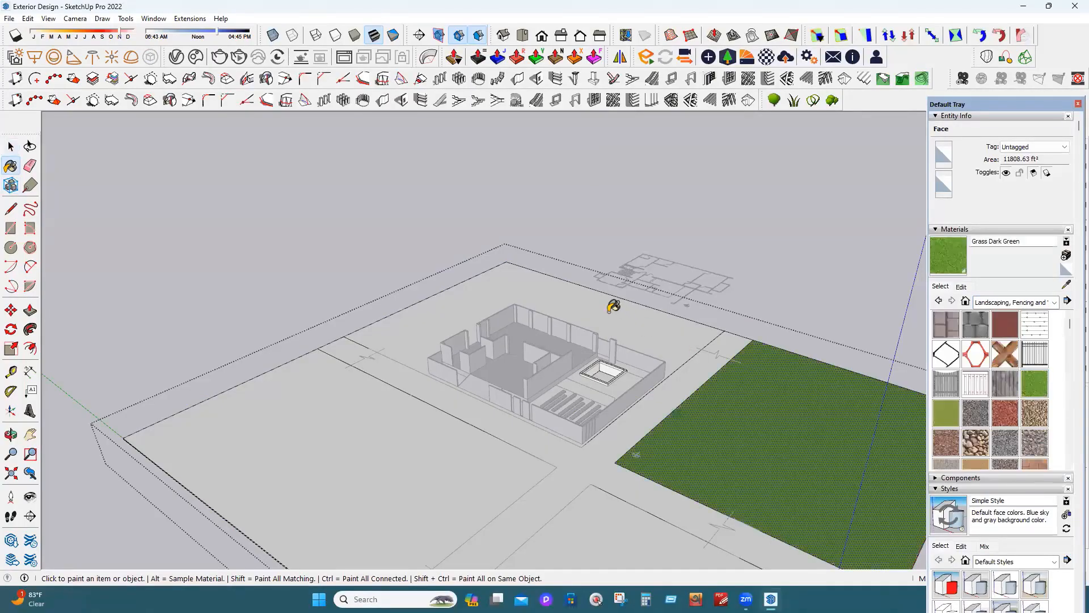
{"action": "left_click", "coordinate": [615, 307]}
{"action": "left_click", "coordinate": [556, 493]}
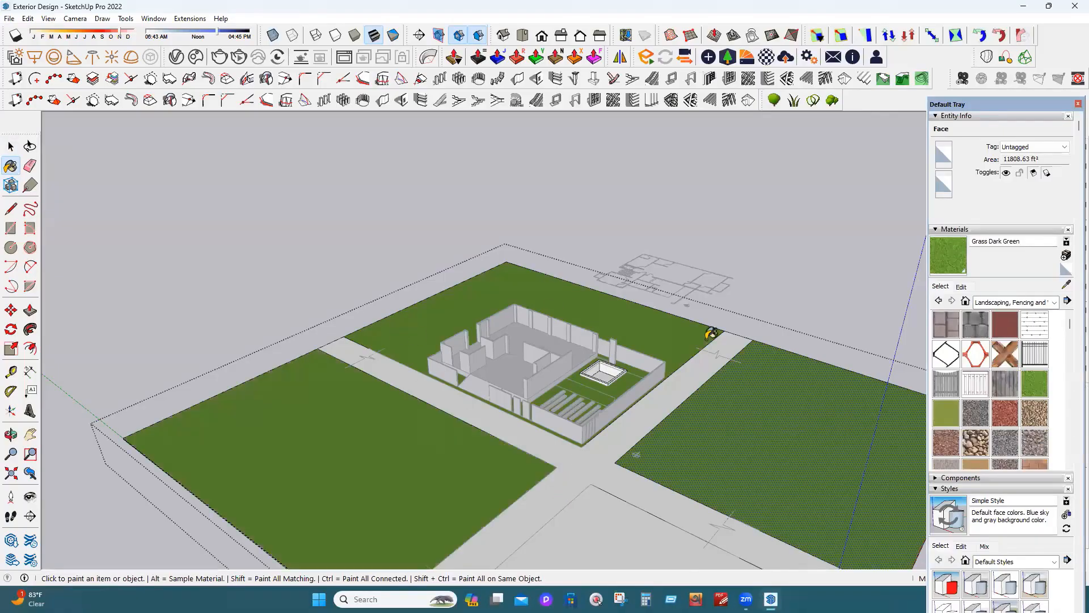
{"action": "scroll", "coordinate": [219, 377], "scroll_direction": "down", "scroll_amount": 3}
{"action": "key", "text": "space"}
{"action": "scroll", "coordinate": [550, 297], "scroll_direction": "up", "scroll_amount": 2}
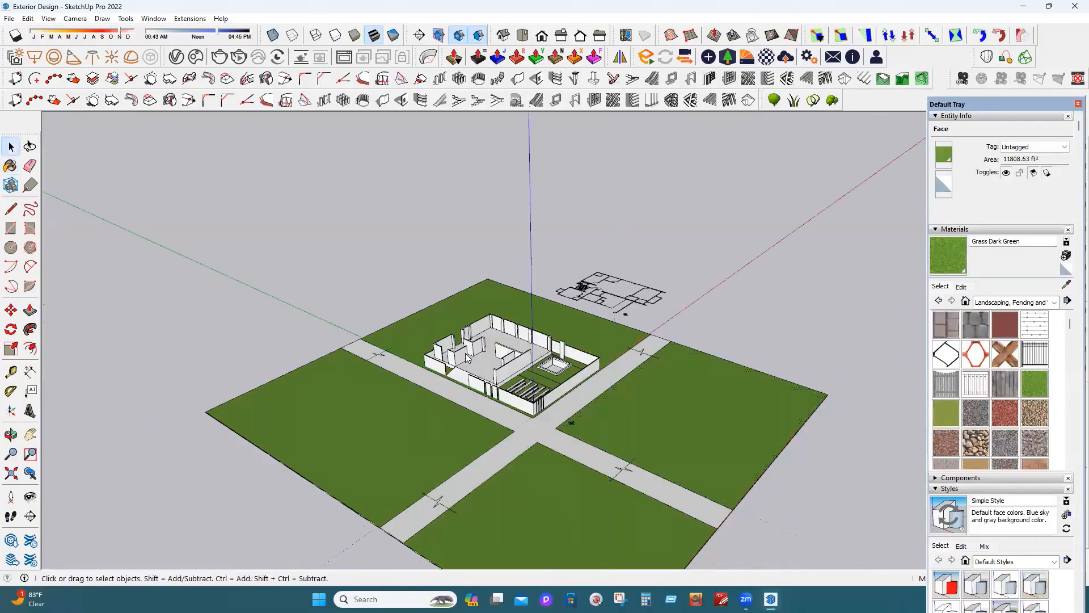
{"action": "scroll", "coordinate": [550, 297], "scroll_direction": "up", "scroll_amount": 2}
{"action": "scroll", "coordinate": [551, 298], "scroll_direction": "up", "scroll_amount": 1}
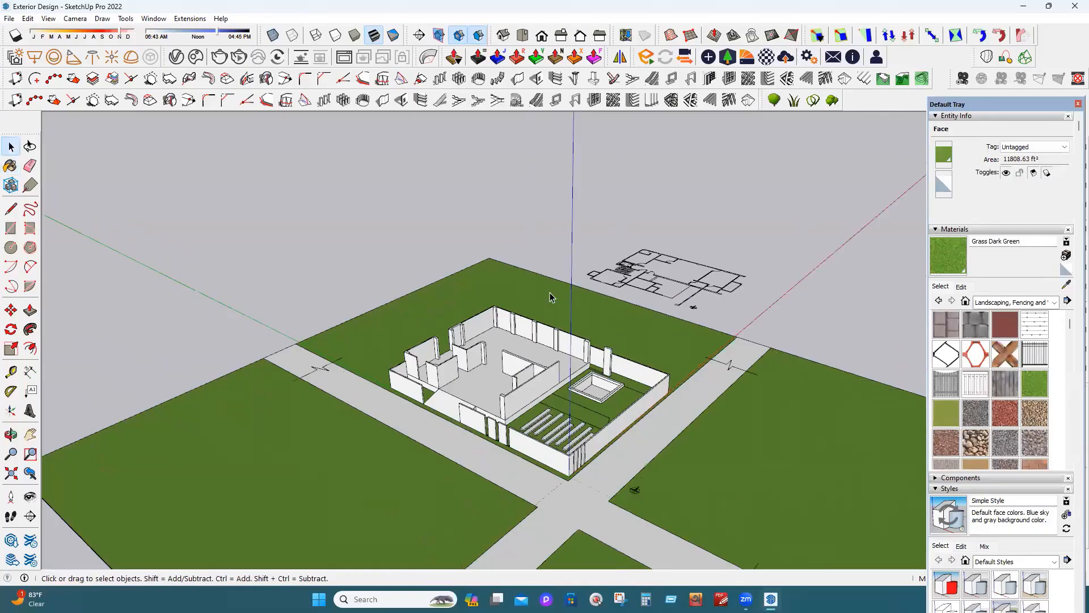
{"action": "left_click", "coordinate": [571, 257]}
{"action": "scroll", "coordinate": [570, 257], "scroll_direction": "up", "scroll_amount": 3}
{"action": "scroll", "coordinate": [477, 426], "scroll_direction": "up", "scroll_amount": 2}
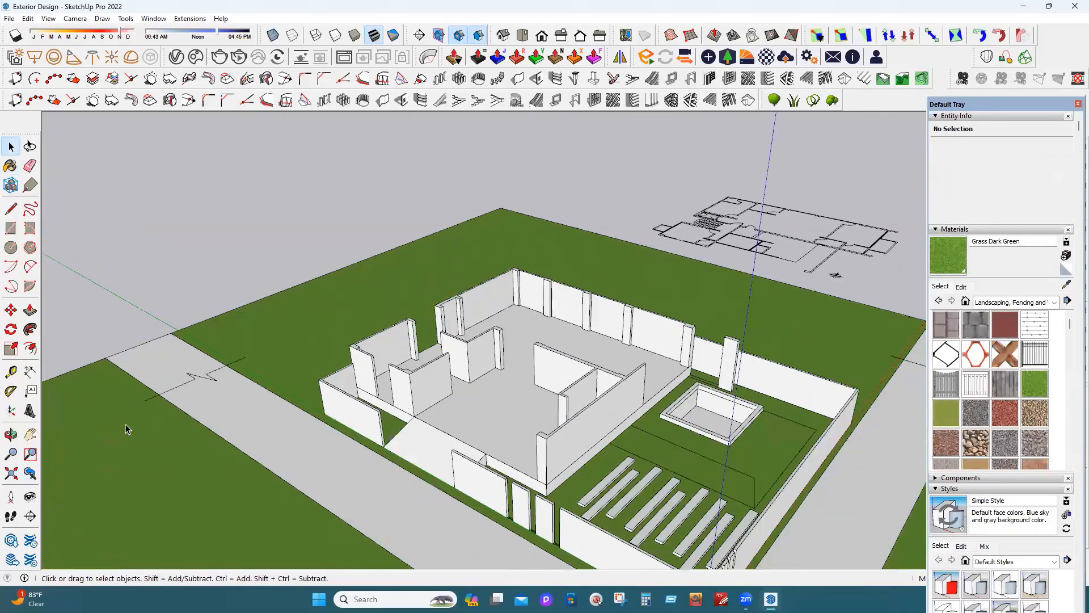
{"action": "middle_click_drag", "start_coordinate": [126, 430], "coordinate": [243, 423]}
{"action": "double_click", "coordinate": [360, 397]}
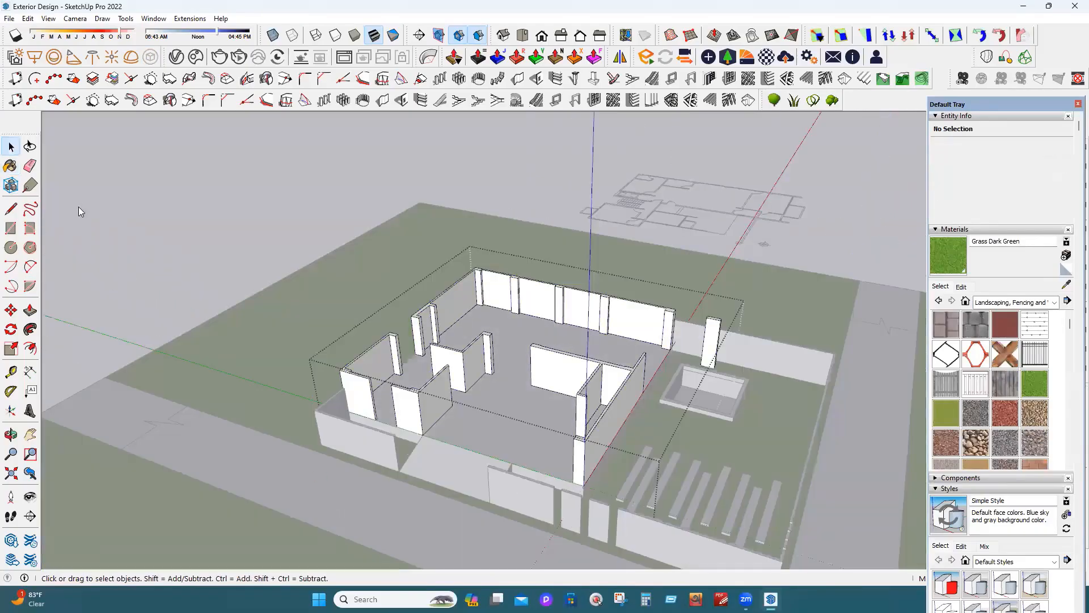
{"action": "left_click", "coordinate": [12, 210]}
{"action": "middle_click_drag", "start_coordinate": [421, 304], "coordinate": [424, 307]}
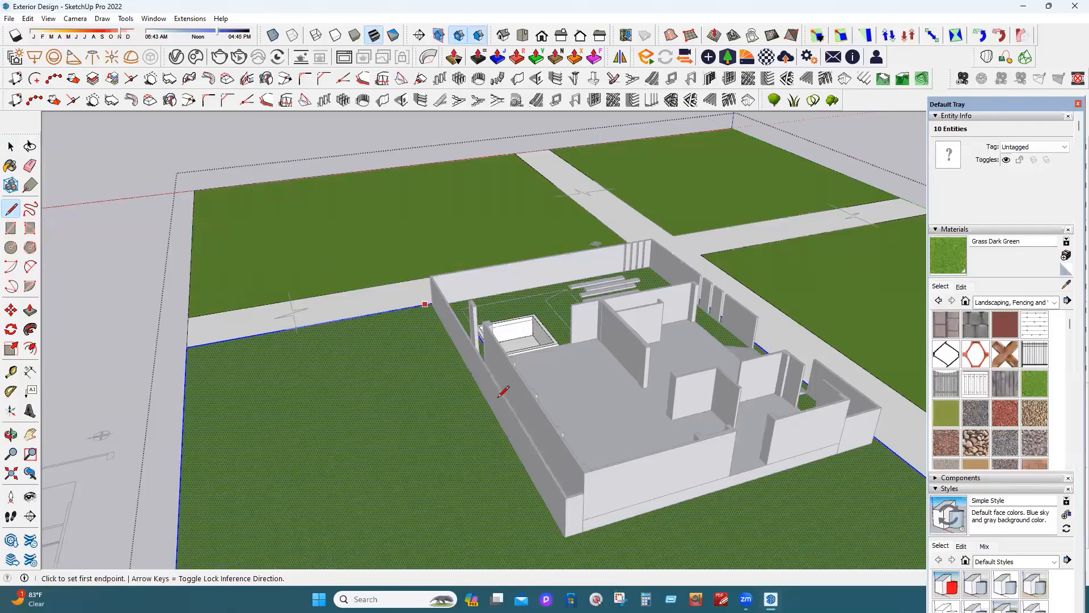
{"action": "mouse_move", "coordinate": [478, 373]}
{"action": "middle_mouse_down"}
{"action": "mouse_move", "coordinate": [638, 452]}
{"action": "mouse_move", "coordinate": [931, 428]}
{"action": "mouse_move", "coordinate": [549, 409]}
{"action": "mouse_move", "coordinate": [541, 437]}
{"action": "middle_mouse_up"}
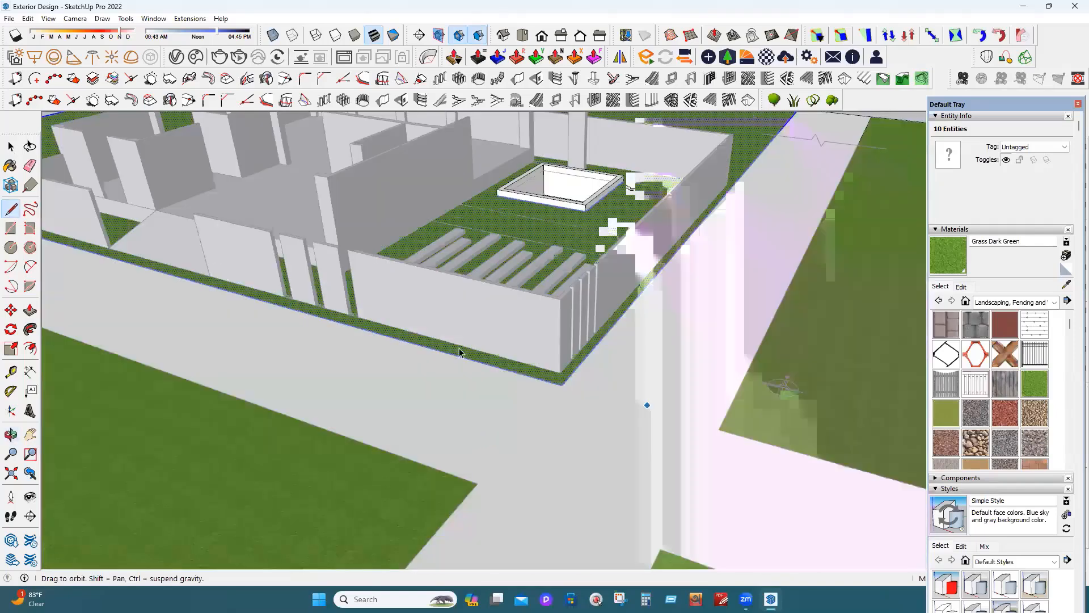
{"action": "middle_click_drag", "start_coordinate": [301, 274], "coordinate": [419, 226]}
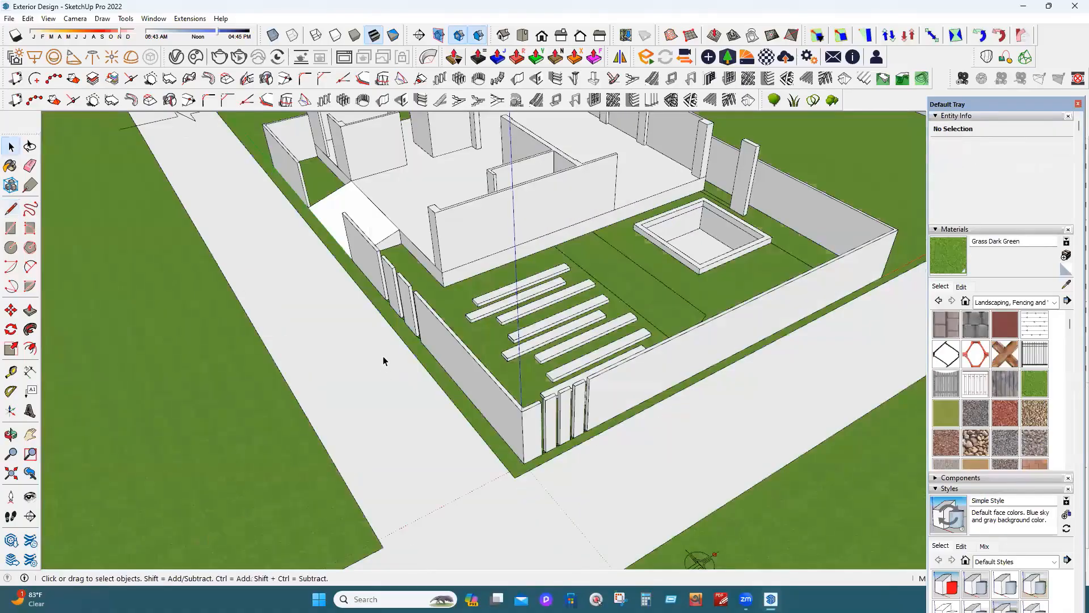
Move the front roadside edge of the site plan linework inward to the base of the front boundary wall.
{"action": "middle_click_drag", "start_coordinate": [383, 358], "coordinate": [544, 444]}
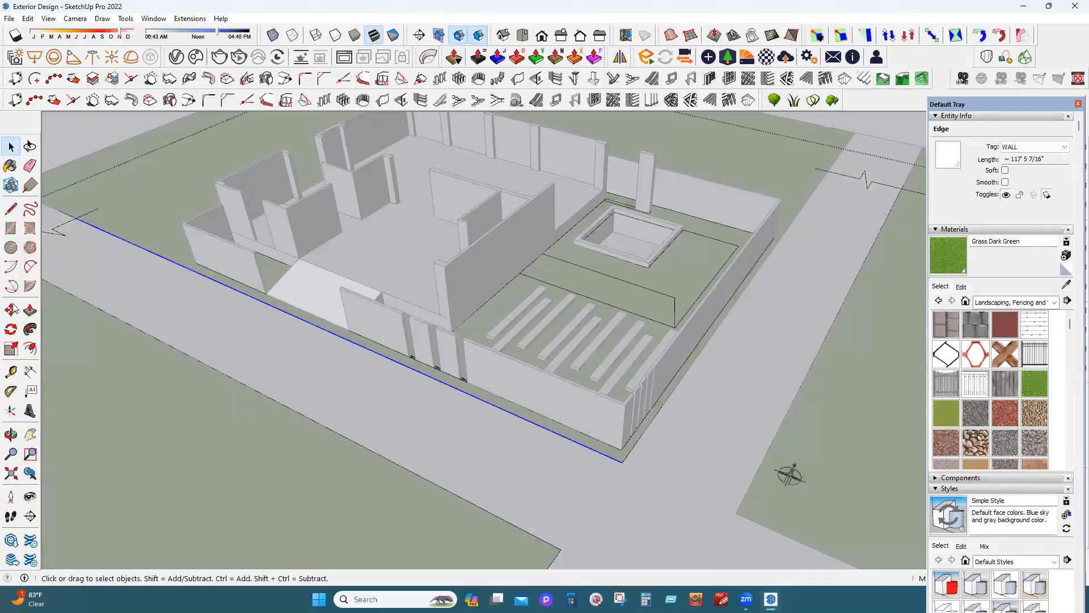
{"action": "left_click", "coordinate": [11, 306]}
{"action": "key", "text": "c"}
{"action": "scroll", "coordinate": [531, 431], "scroll_direction": "up", "scroll_amount": 2}
{"action": "key", "text": "m"}
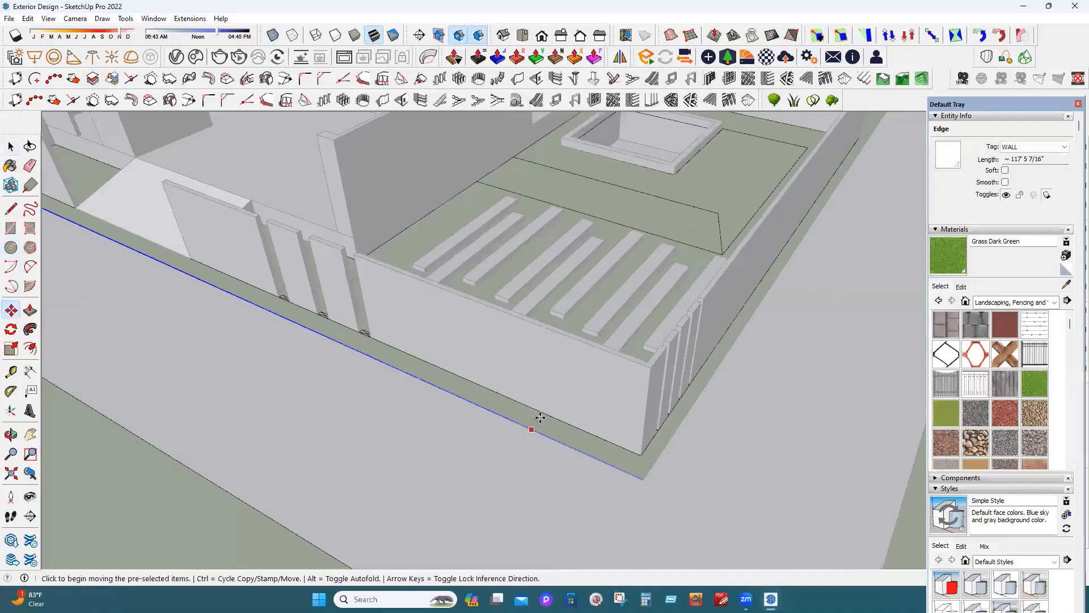
{"action": "left_click", "coordinate": [531, 429]}
{"action": "left_click", "coordinate": [543, 413]}
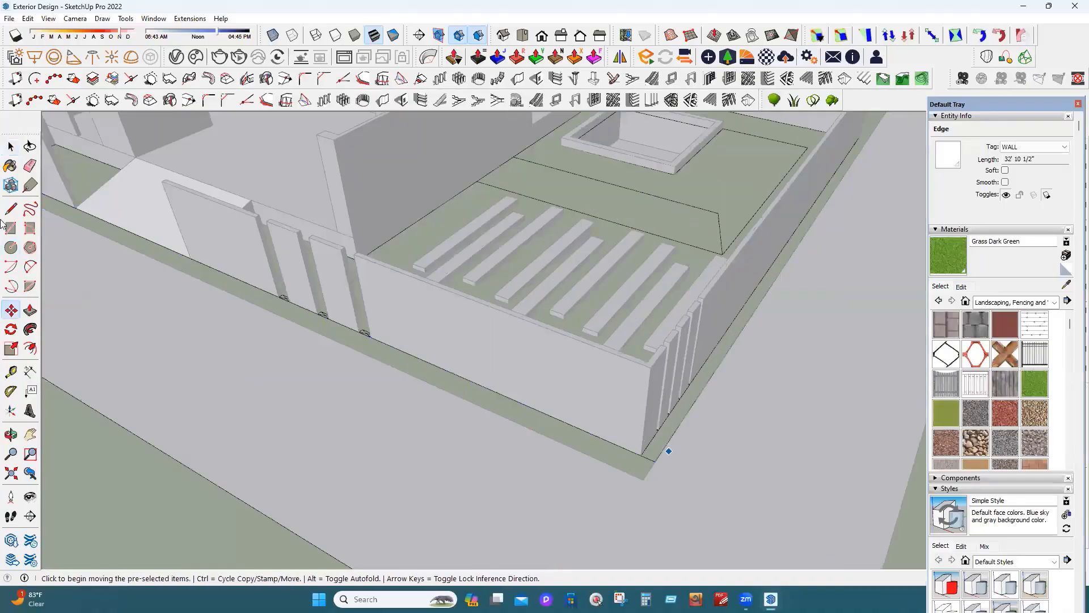
{"action": "left_click", "coordinate": [10, 148]}
{"action": "key", "text": "space"}
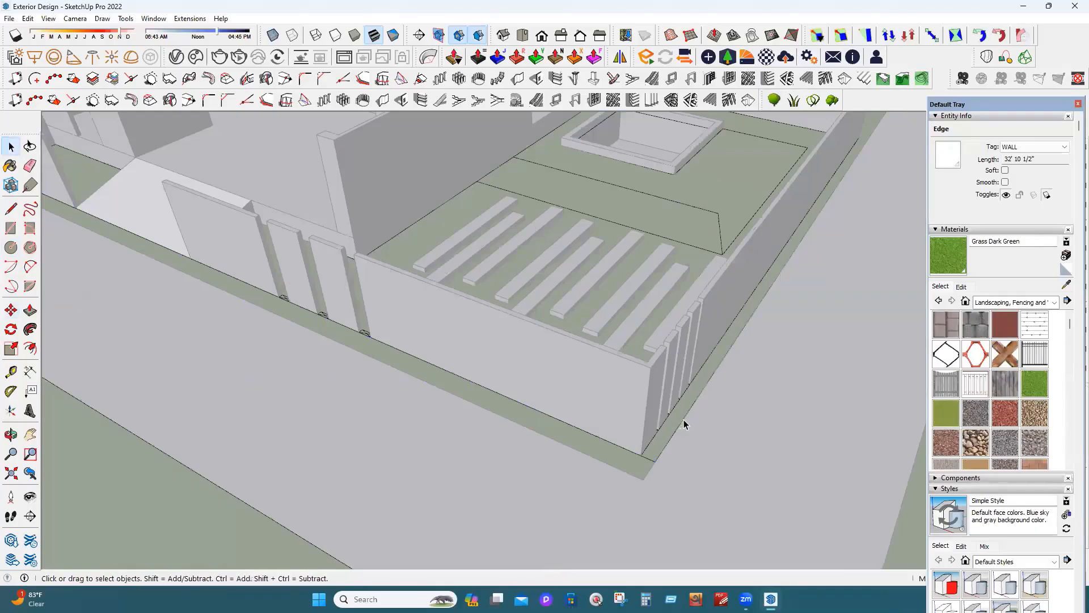
Move the side road edge of the site plan linework to the base of the side boundary wall.
{"action": "left_click", "coordinate": [655, 463]}
{"action": "left_click", "coordinate": [643, 456]}
{"action": "scroll", "coordinate": [668, 462], "scroll_direction": "up", "scroll_amount": 1}
{"action": "key", "text": "space"}
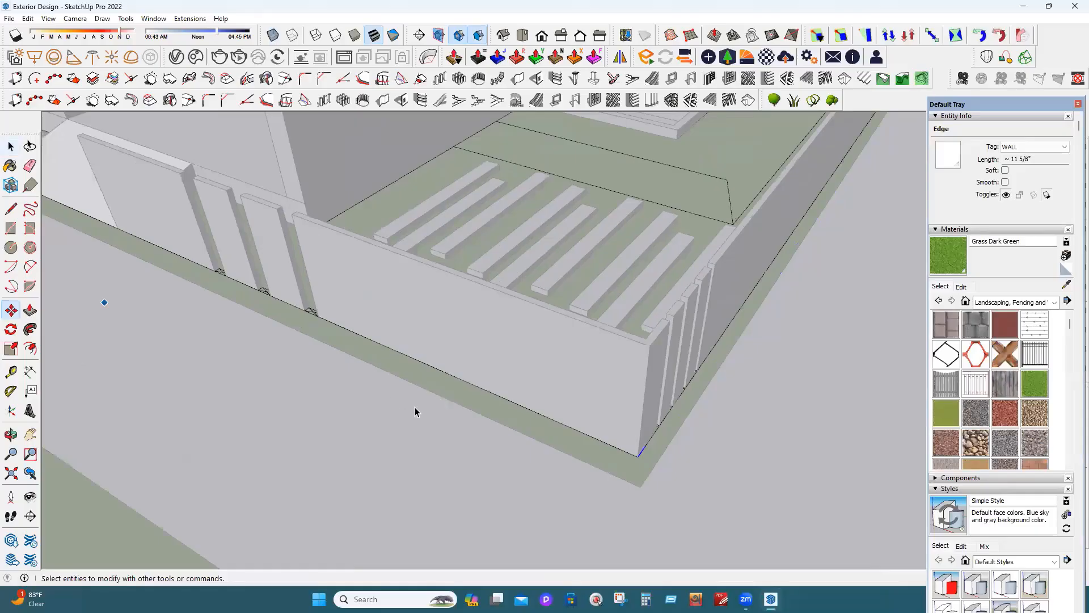
Move the ground group's front grass edge flush with the outer base of the front boundary wall.
{"action": "key", "text": "space"}
{"action": "left_click", "coordinate": [508, 466]}
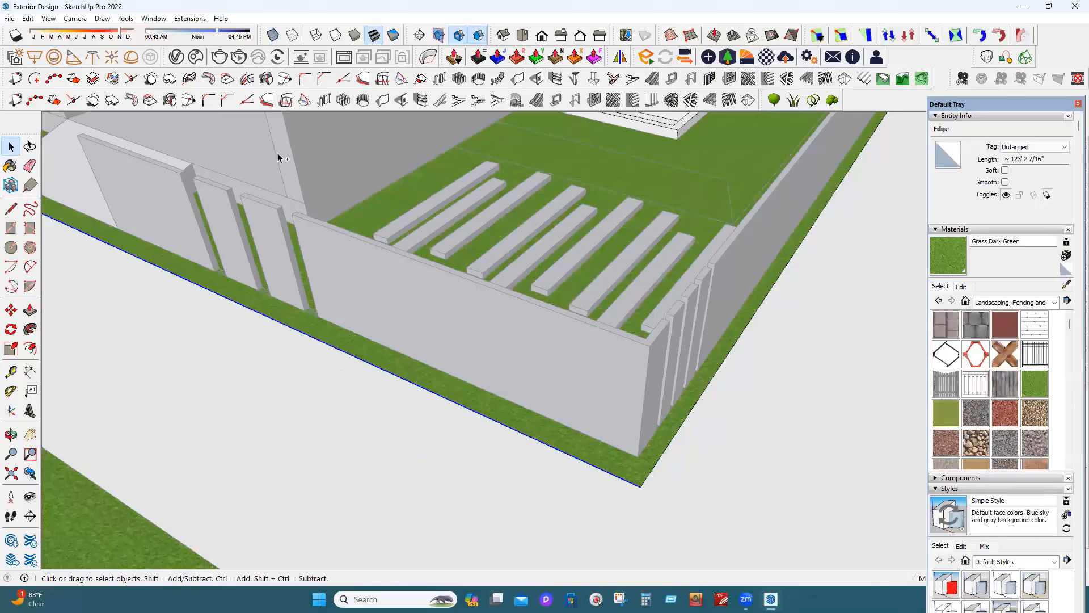
{"action": "scroll", "coordinate": [281, 154], "scroll_direction": "down", "scroll_amount": 5}
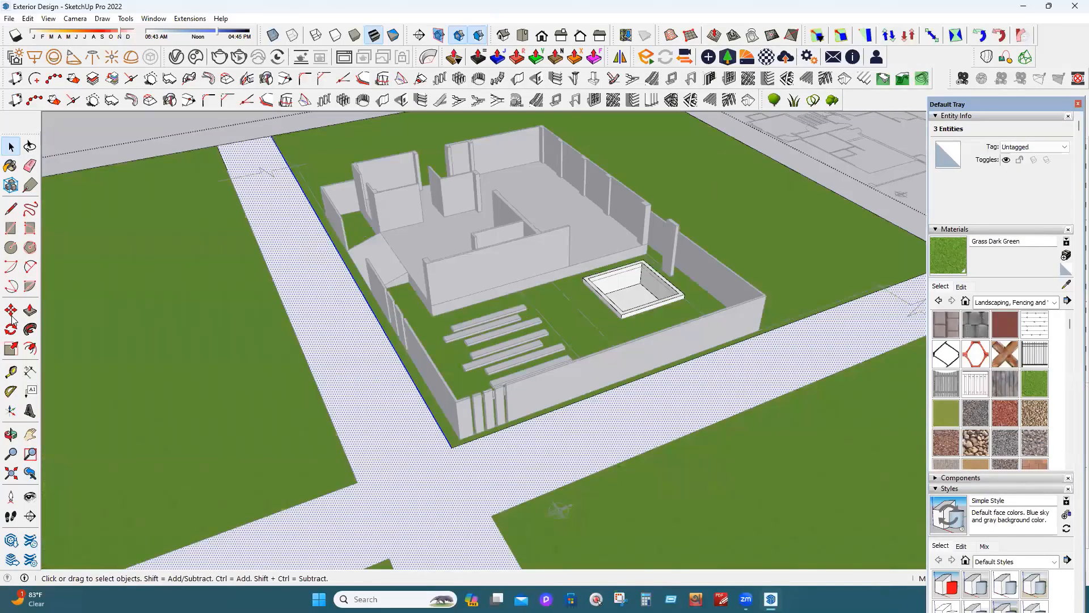
{"action": "key", "text": "m"}
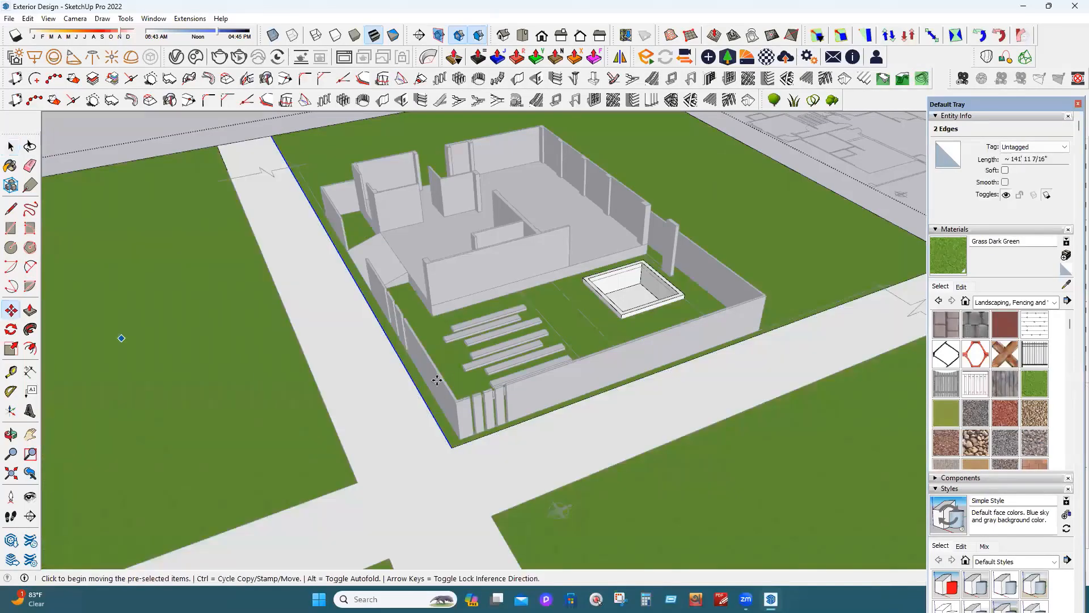
{"action": "scroll", "coordinate": [437, 380], "scroll_direction": "up", "scroll_amount": 3}
{"action": "left_click", "coordinate": [11, 147]}
{"action": "scroll", "coordinate": [621, 431], "scroll_direction": "up", "scroll_amount": 1}
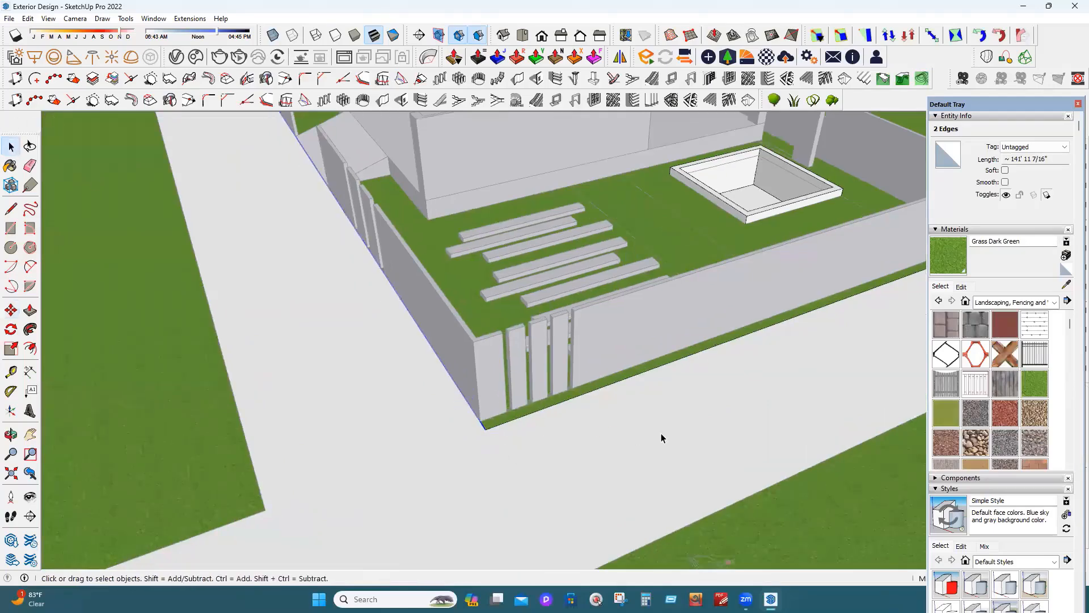
Move the ground group's side grass edge flush with the outer base of the side boundary wall.
{"action": "middle_click_drag", "start_coordinate": [659, 433], "coordinate": [485, 455]}
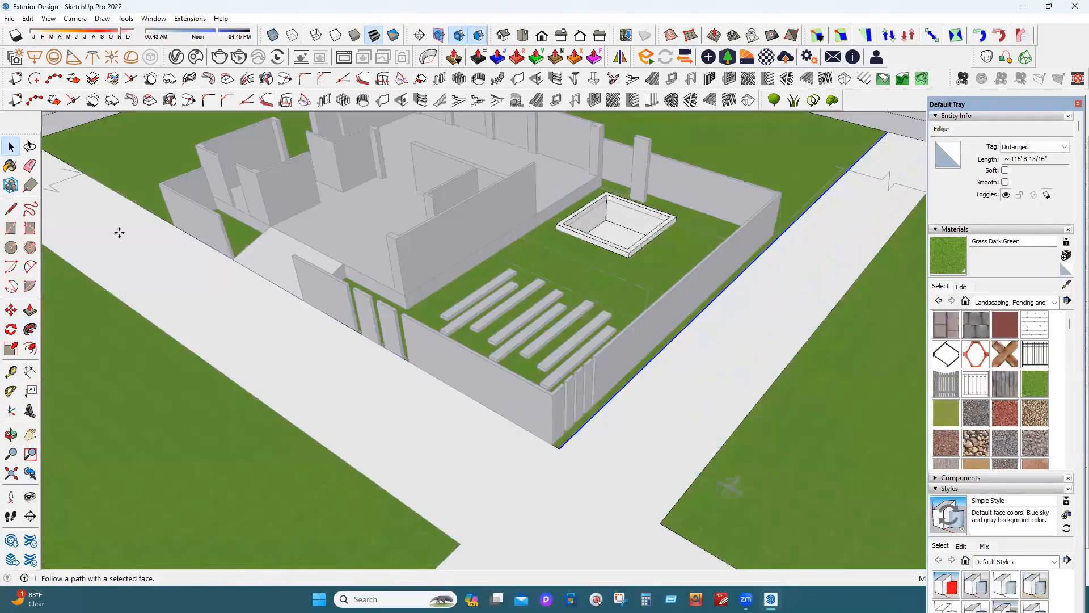
{"action": "scroll", "coordinate": [280, 334], "scroll_direction": "down", "scroll_amount": 3}
{"action": "key", "text": "space"}
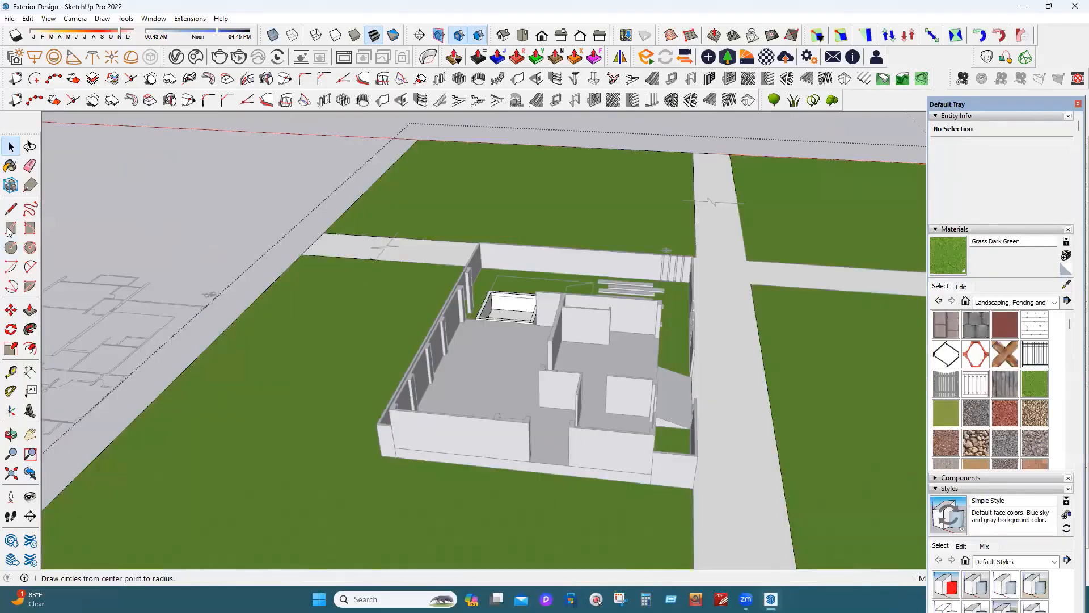
Draw a rectangle around the walled plot's footprint on the ground and paint the enclosed yard with Asphalt Stamped Brick.
{"action": "left_click", "coordinate": [10, 229]}
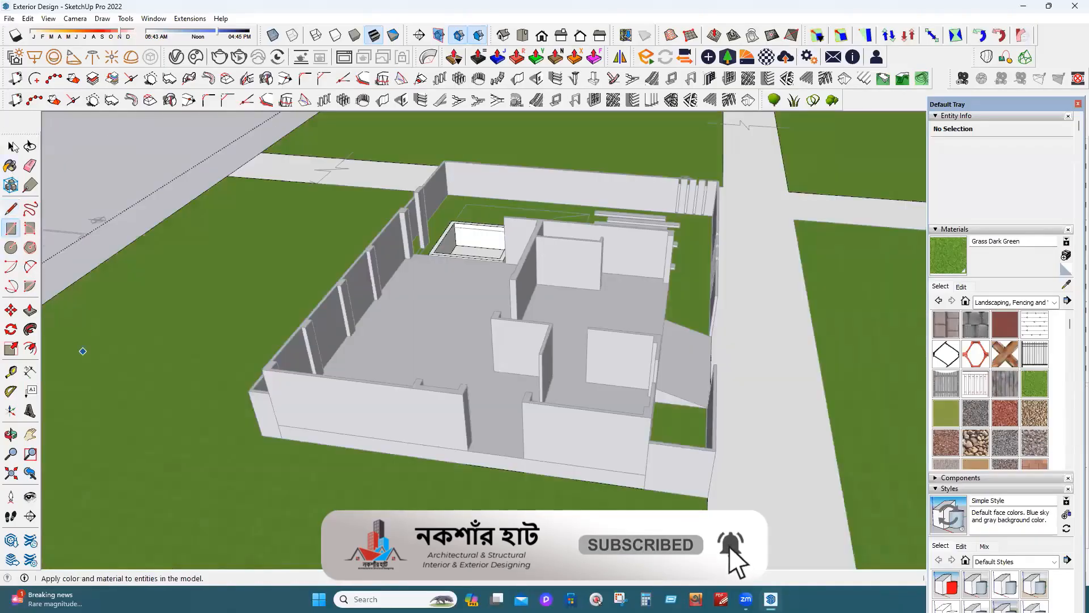
{"action": "key", "text": "space"}
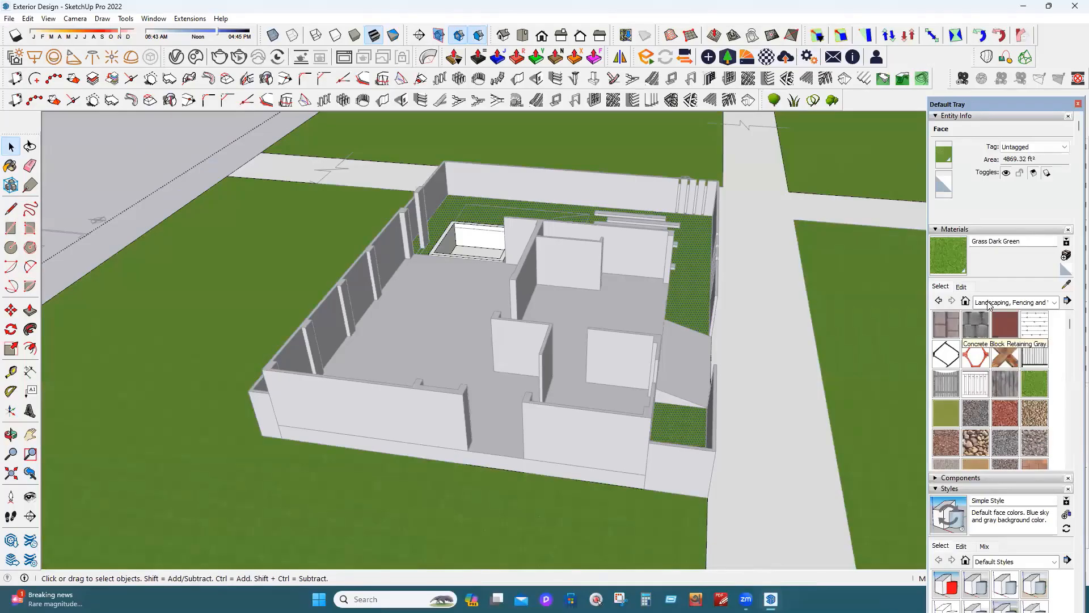
{"action": "left_click", "coordinate": [953, 326]}
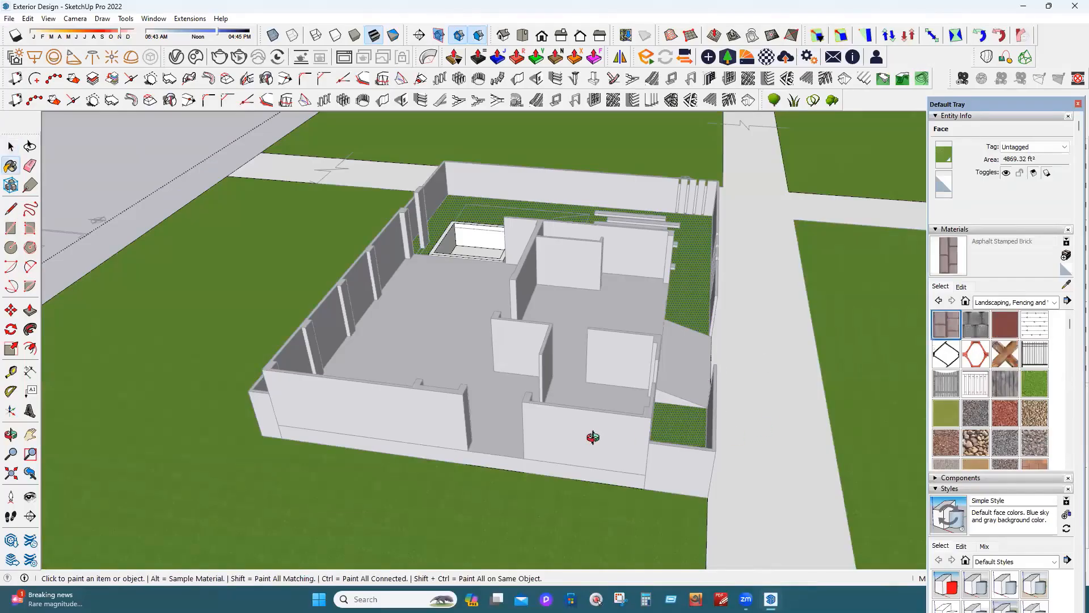
{"action": "left_click", "coordinate": [475, 385]}
{"action": "middle_click_drag", "start_coordinate": [530, 365], "coordinate": [477, 418]}
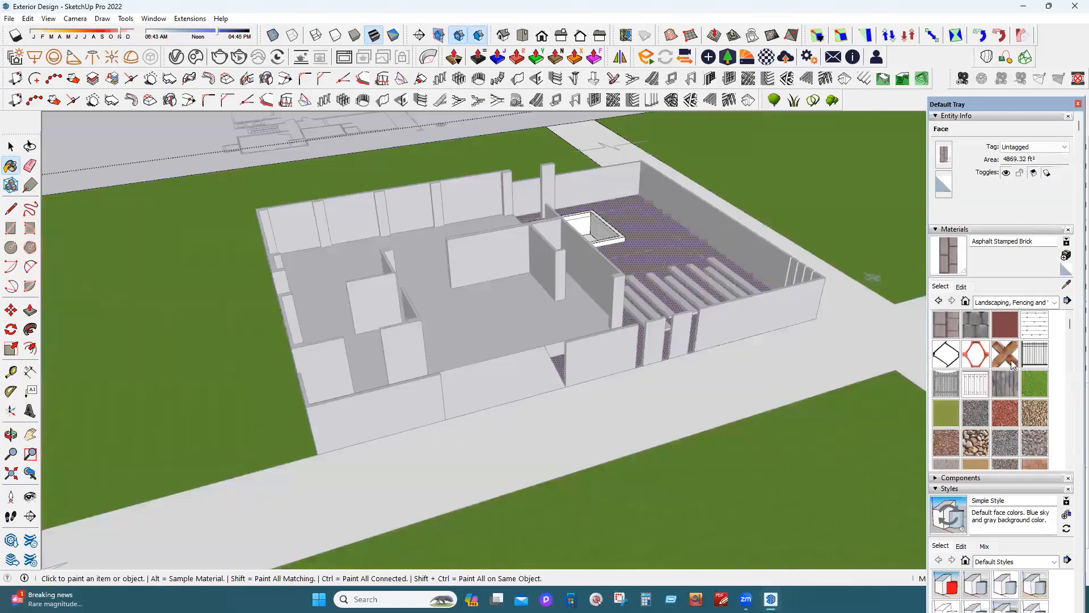
Browse the landscaping, stone, tile, window covering, wood and carpet material collections for a different yard paving.
{"action": "scroll", "coordinate": [1007, 397], "scroll_direction": "down", "scroll_amount": 10}
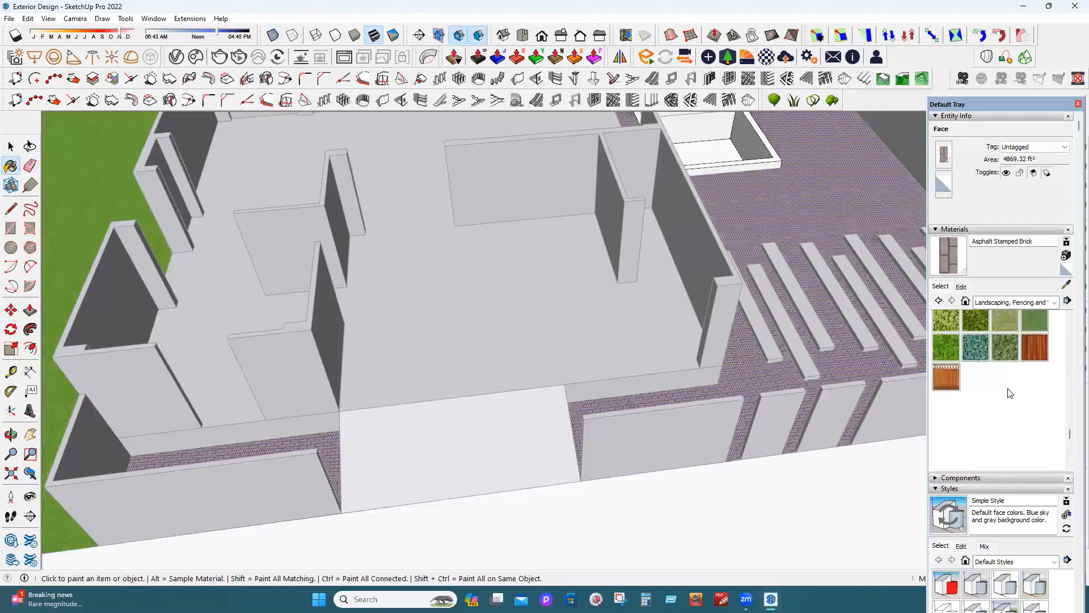
{"action": "left_click", "coordinate": [1019, 302]}
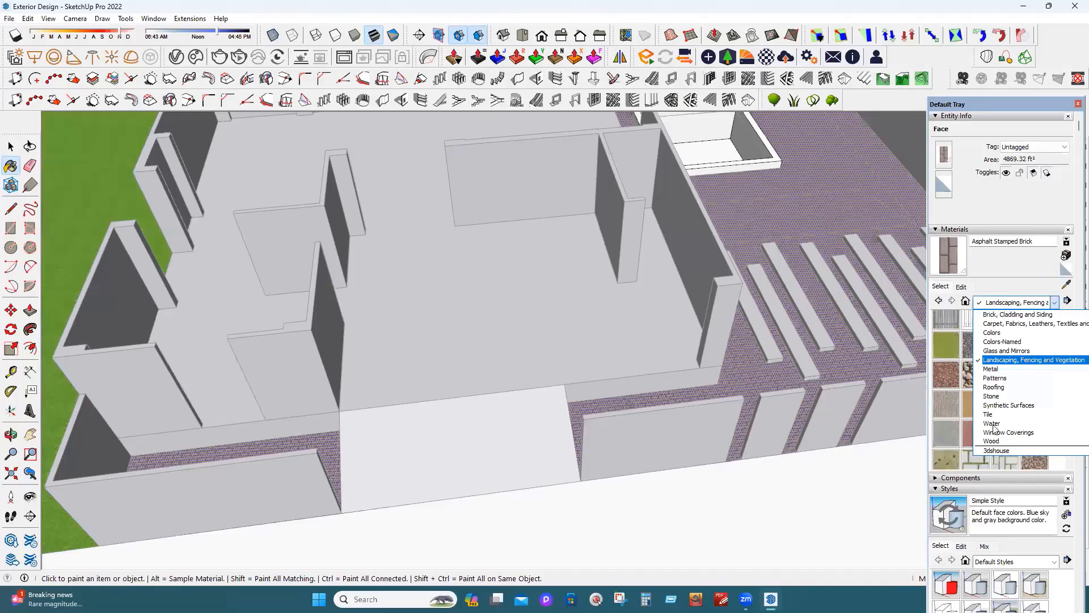
{"action": "left_click", "coordinate": [1010, 397]}
{"action": "left_click", "coordinate": [1027, 303]}
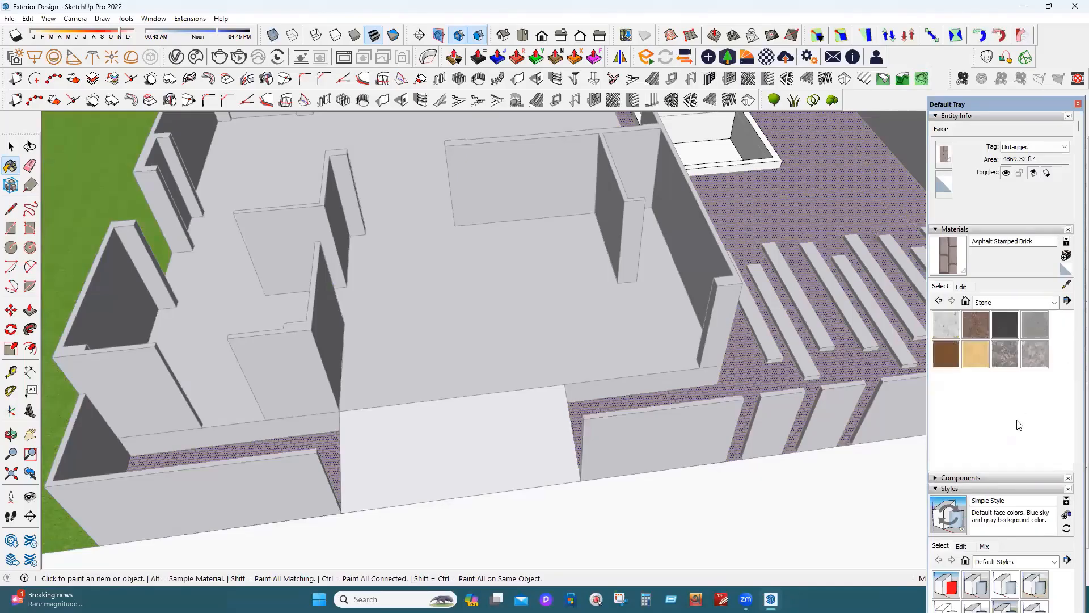
{"action": "left_click", "coordinate": [1016, 413]}
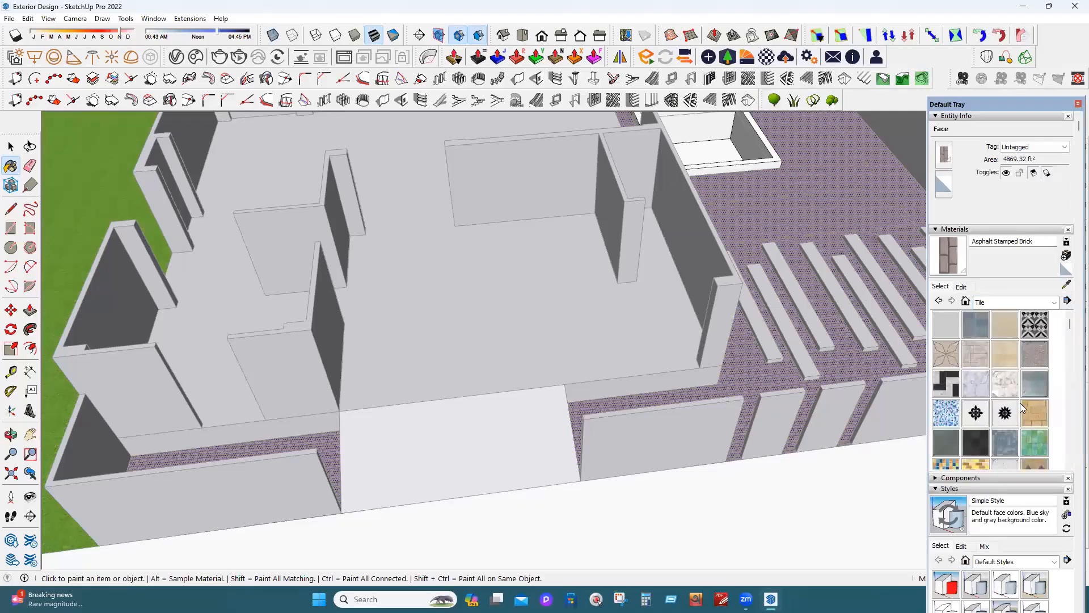
{"action": "scroll", "coordinate": [1021, 407], "scroll_direction": "down", "scroll_amount": 2}
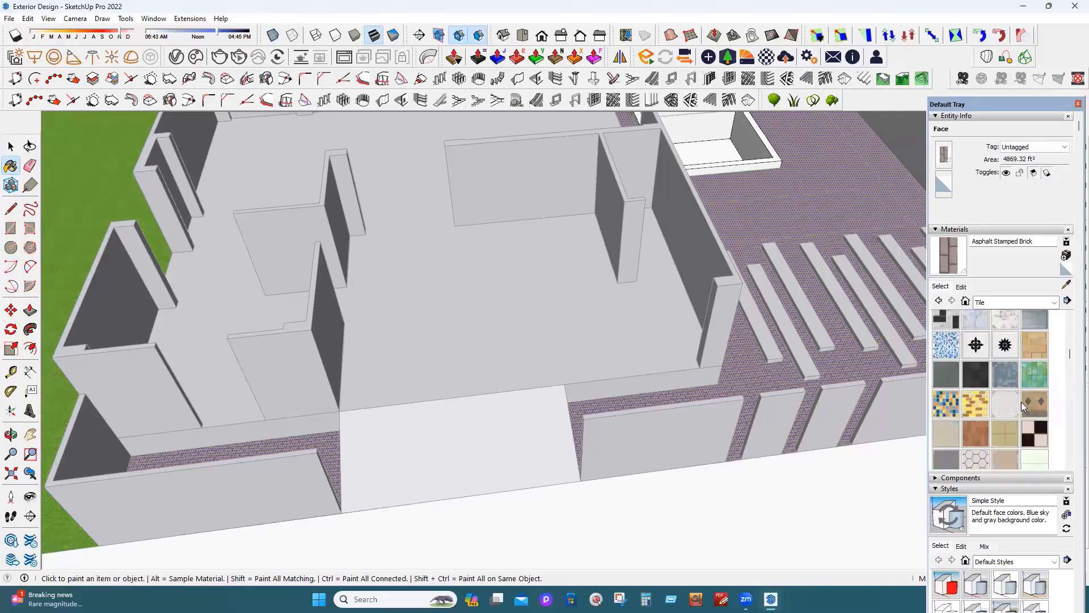
{"action": "scroll", "coordinate": [1021, 402], "scroll_direction": "down", "scroll_amount": 4}
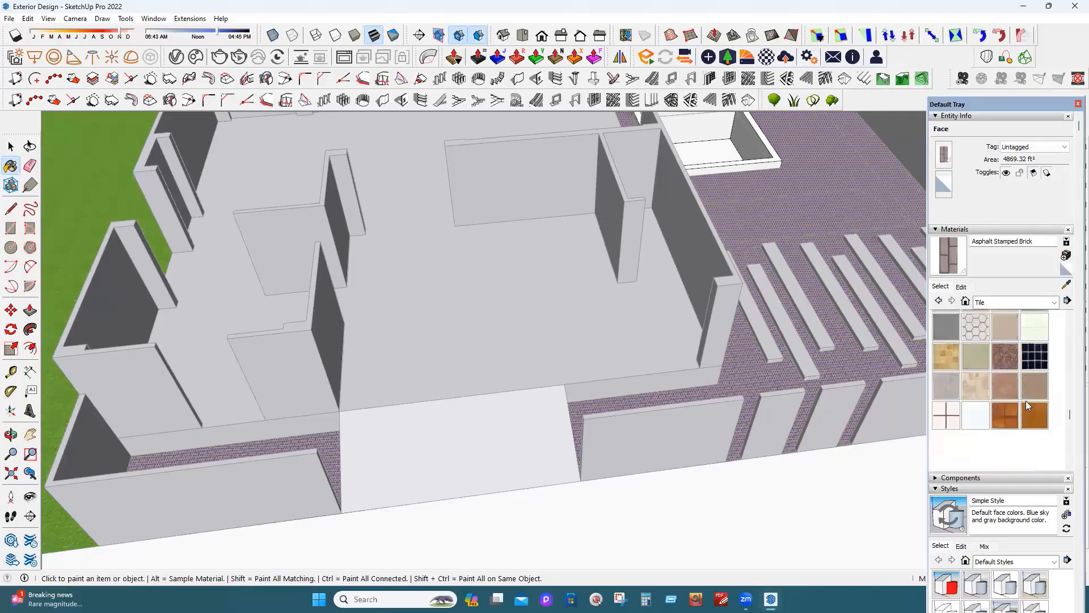
{"action": "scroll", "coordinate": [1027, 402], "scroll_direction": "up", "scroll_amount": 4}
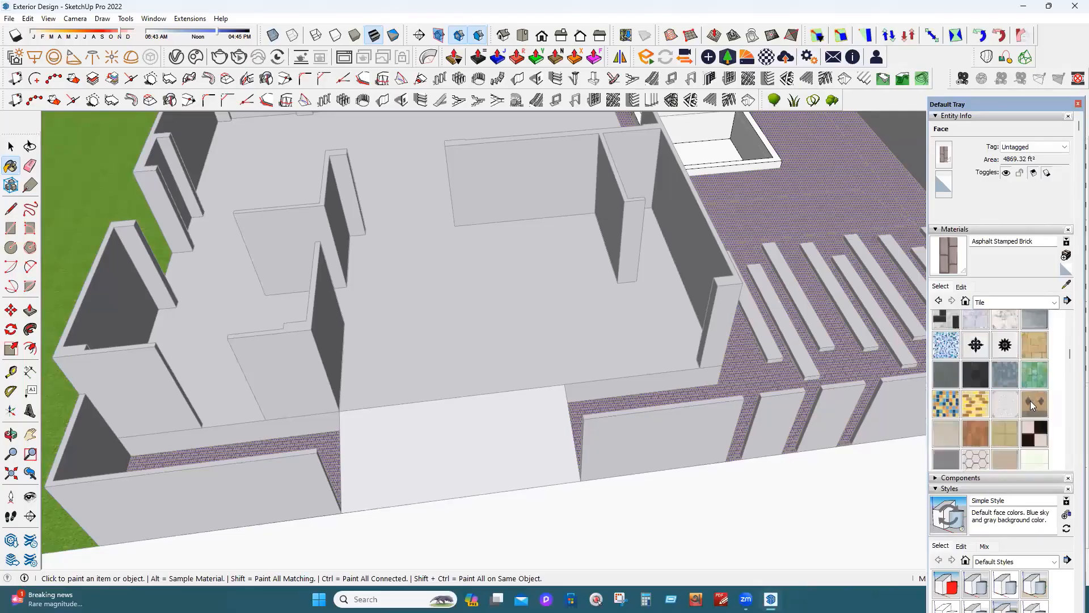
{"action": "scroll", "coordinate": [1031, 401], "scroll_direction": "up", "scroll_amount": 2}
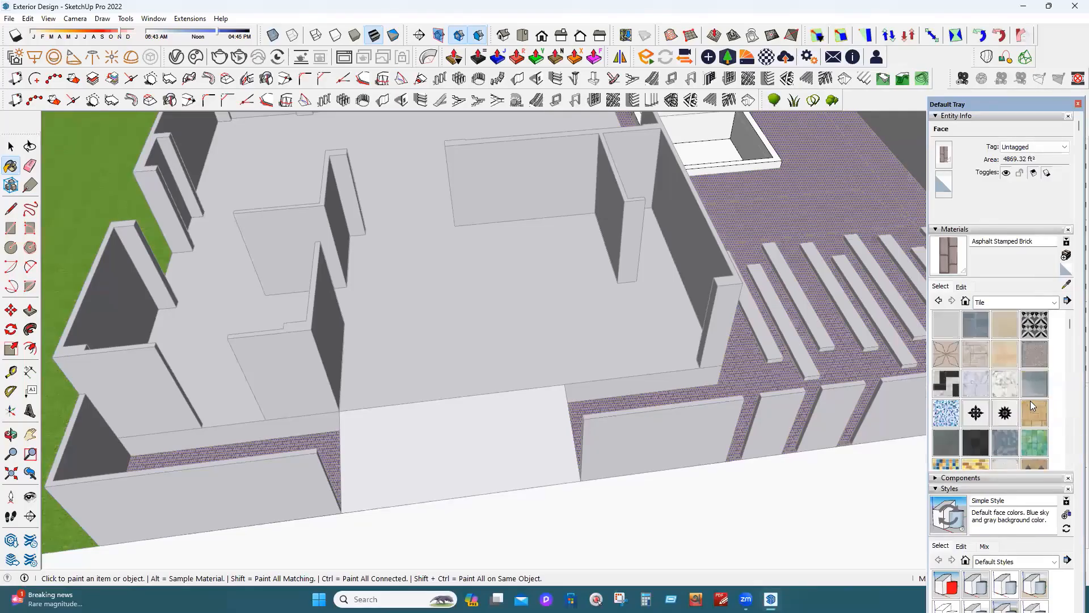
{"action": "left_click", "coordinate": [1021, 302]}
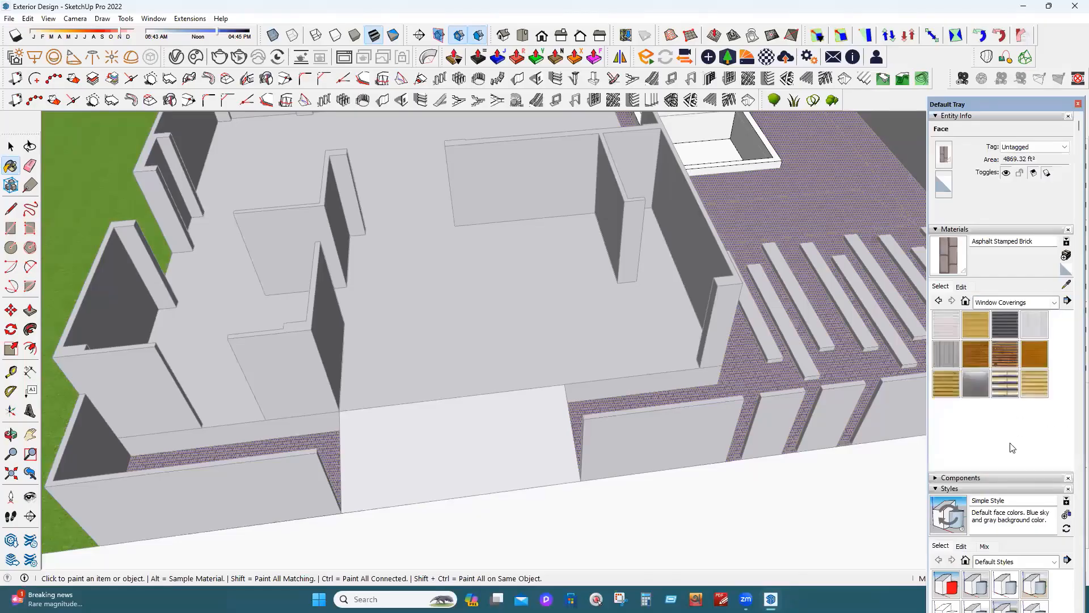
{"action": "left_click", "coordinate": [1015, 302]}
{"action": "left_click", "coordinate": [1010, 302]}
{"action": "left_click", "coordinate": [1008, 302]}
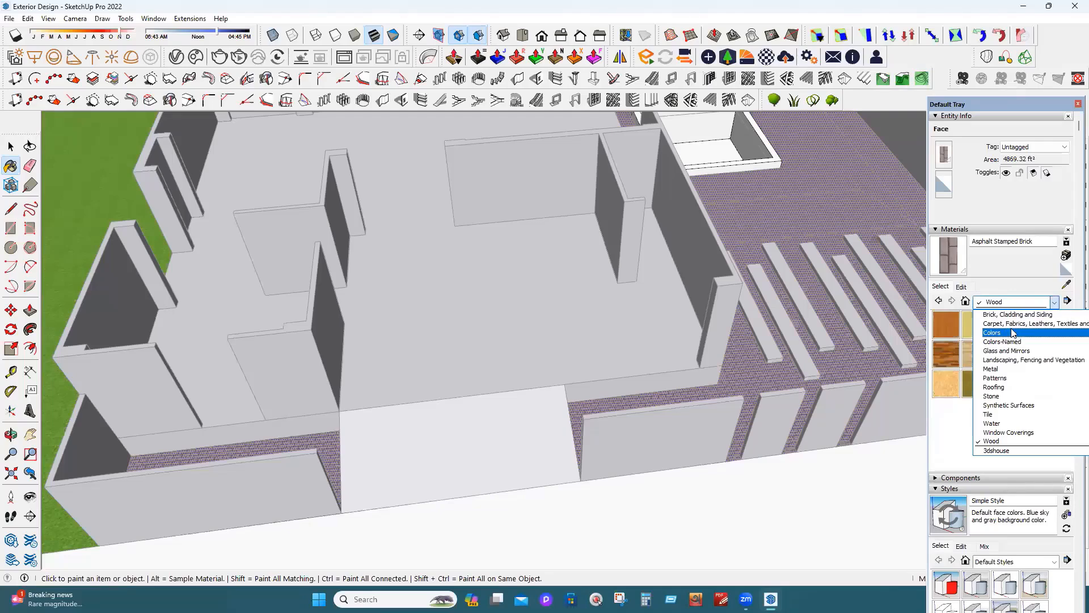
{"action": "left_click", "coordinate": [1013, 323]}
{"action": "scroll", "coordinate": [1018, 363], "scroll_direction": "down", "scroll_amount": 5}
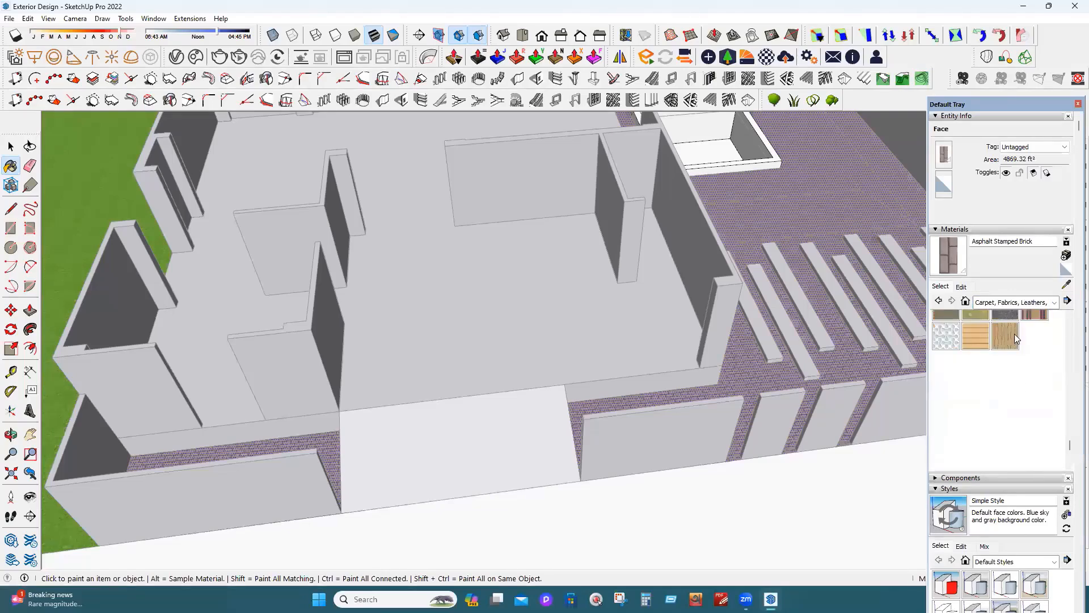
Repaint the enclosed yard's ground with Tile Various Tan from the Tile collection.
{"action": "left_click", "coordinate": [1009, 303]}
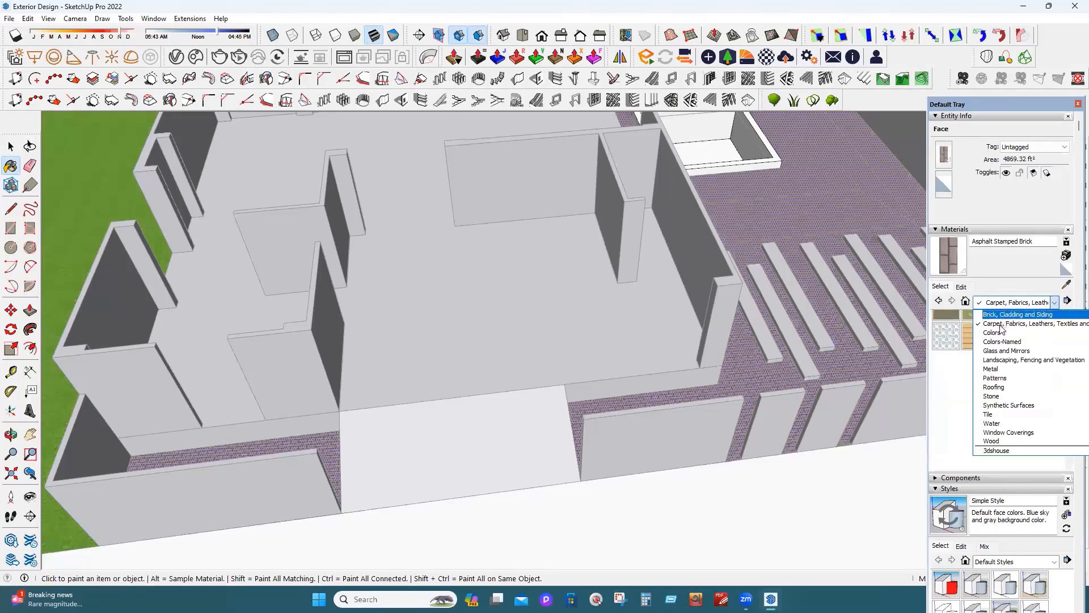
{"action": "left_click", "coordinate": [1019, 414]}
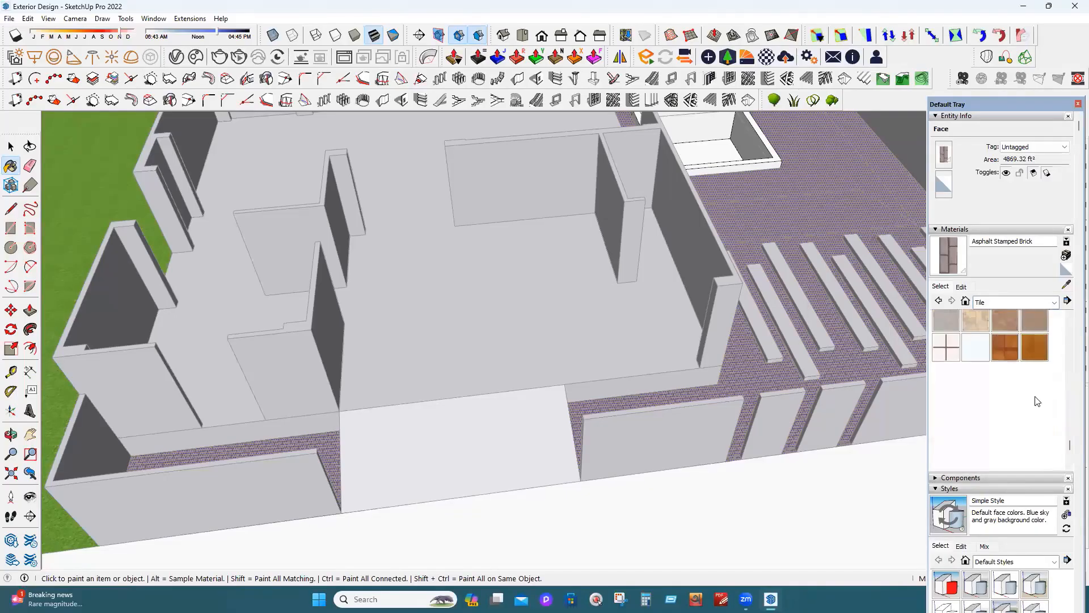
{"action": "left_click", "coordinate": [976, 383]}
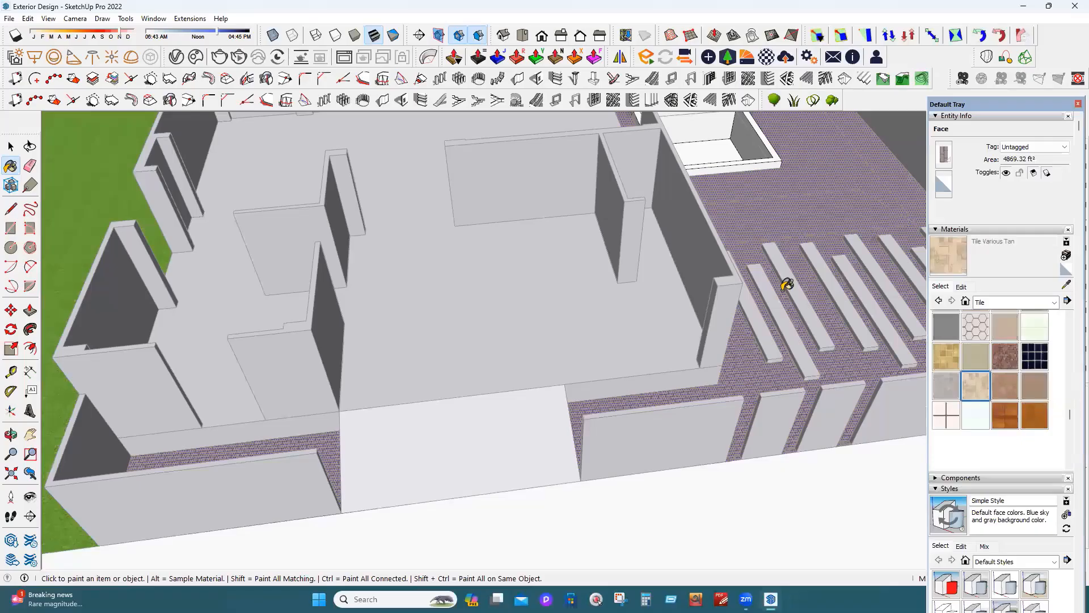
{"action": "left_click", "coordinate": [778, 213]}
{"action": "middle_click_drag", "start_coordinate": [735, 288], "coordinate": [684, 285]}
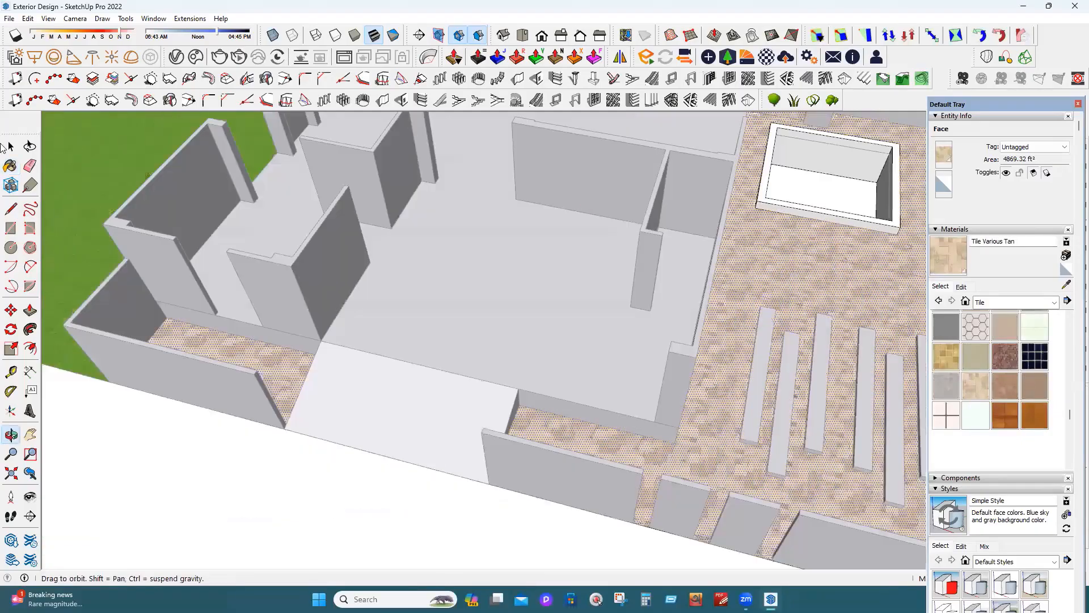
{"action": "middle_click_drag", "start_coordinate": [675, 436], "coordinate": [485, 324]}
{"action": "middle_click_drag", "start_coordinate": [621, 261], "coordinate": [495, 348]}
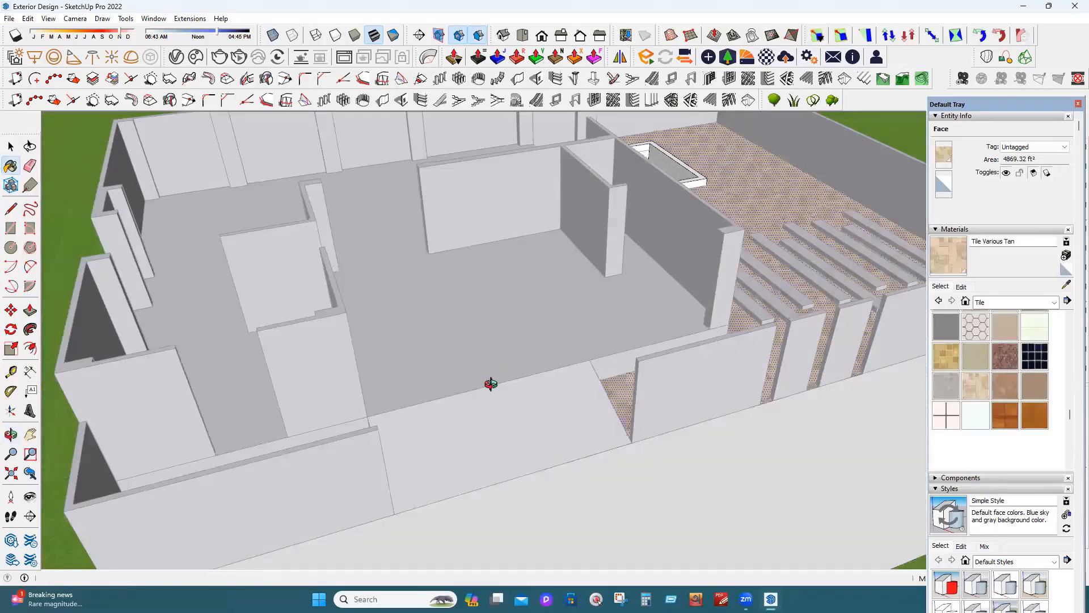
{"action": "key", "text": "space"}
{"action": "scroll", "coordinate": [406, 377], "scroll_direction": "down", "scroll_amount": 5}
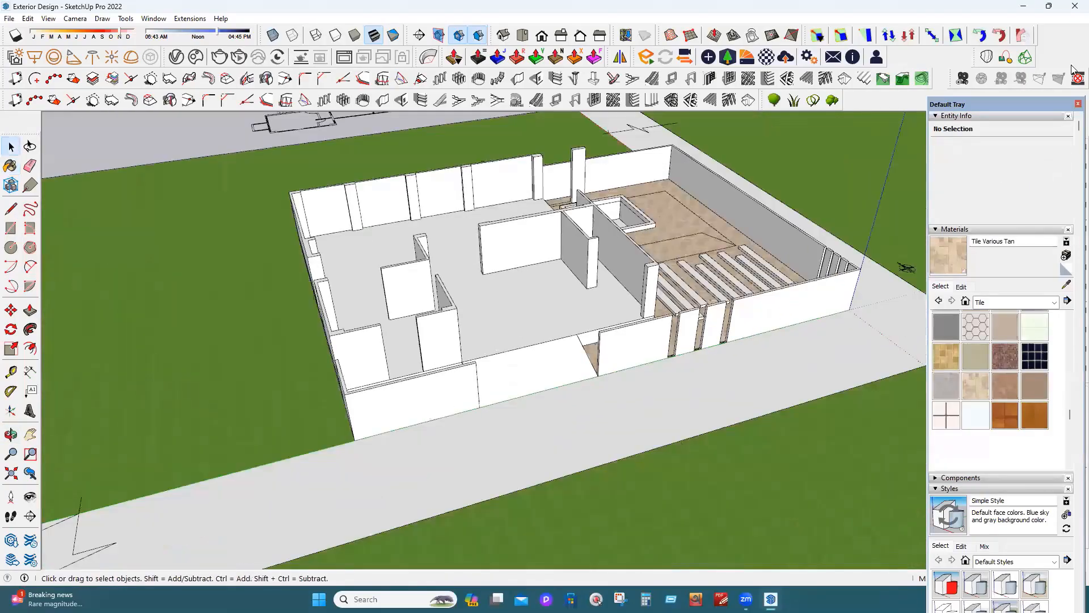
Copy the sunken basin's floor face straight up about 4' 1" to form a water surface just below the rim.
{"action": "middle_click_drag", "start_coordinate": [363, 391], "coordinate": [500, 318]}
{"action": "scroll", "coordinate": [440, 382], "scroll_direction": "up", "scroll_amount": 3}
{"action": "middle_click_drag", "start_coordinate": [440, 382], "coordinate": [695, 342]}
{"action": "middle_click_drag", "start_coordinate": [586, 312], "coordinate": [515, 307]}
{"action": "middle_click_drag", "start_coordinate": [902, 437], "coordinate": [612, 448]}
{"action": "left_click", "coordinate": [1078, 104]}
{"action": "middle_click_drag", "start_coordinate": [499, 374], "coordinate": [543, 290]}
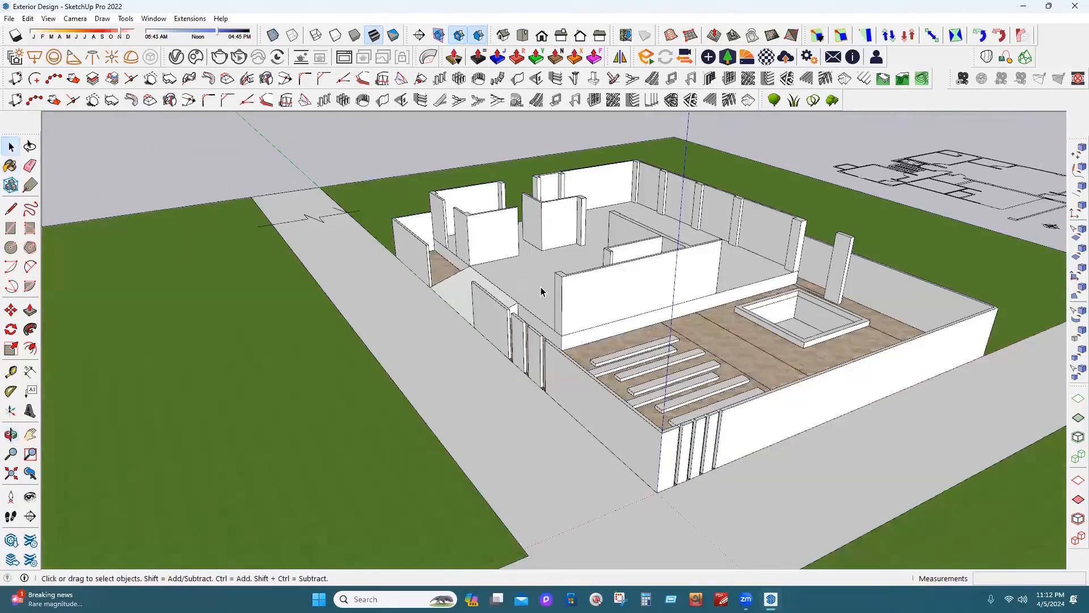
{"action": "scroll", "coordinate": [565, 322], "scroll_direction": "up", "scroll_amount": 5}
{"action": "scroll", "coordinate": [445, 340], "scroll_direction": "up", "scroll_amount": 5}
{"action": "middle_click_drag", "start_coordinate": [446, 341], "coordinate": [242, 441]}
{"action": "left_click", "coordinate": [510, 327]}
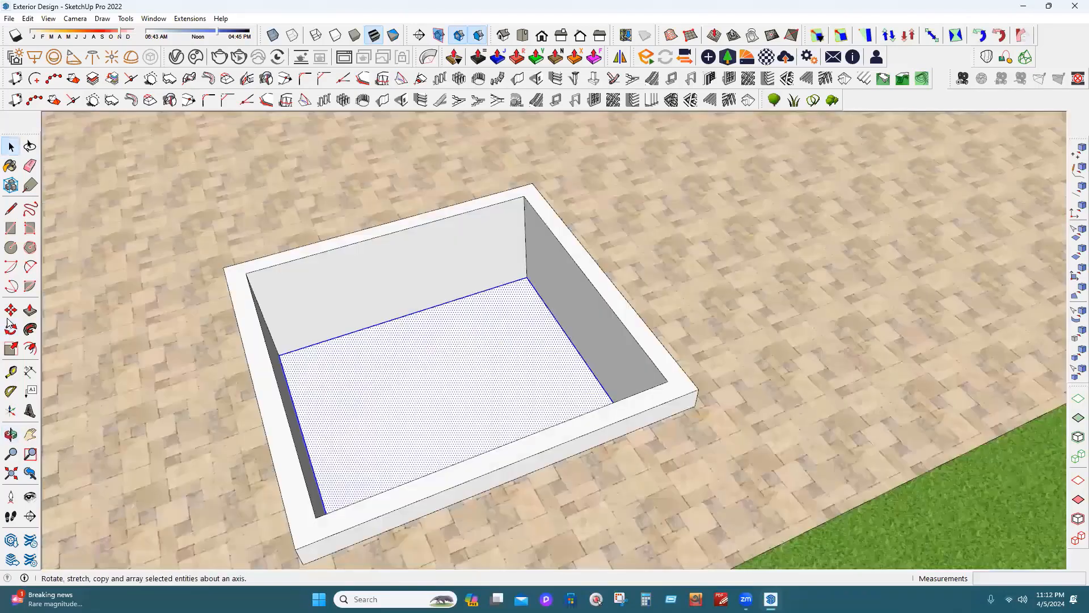
{"action": "key", "text": "m"}
{"action": "left_click", "coordinate": [529, 279]}
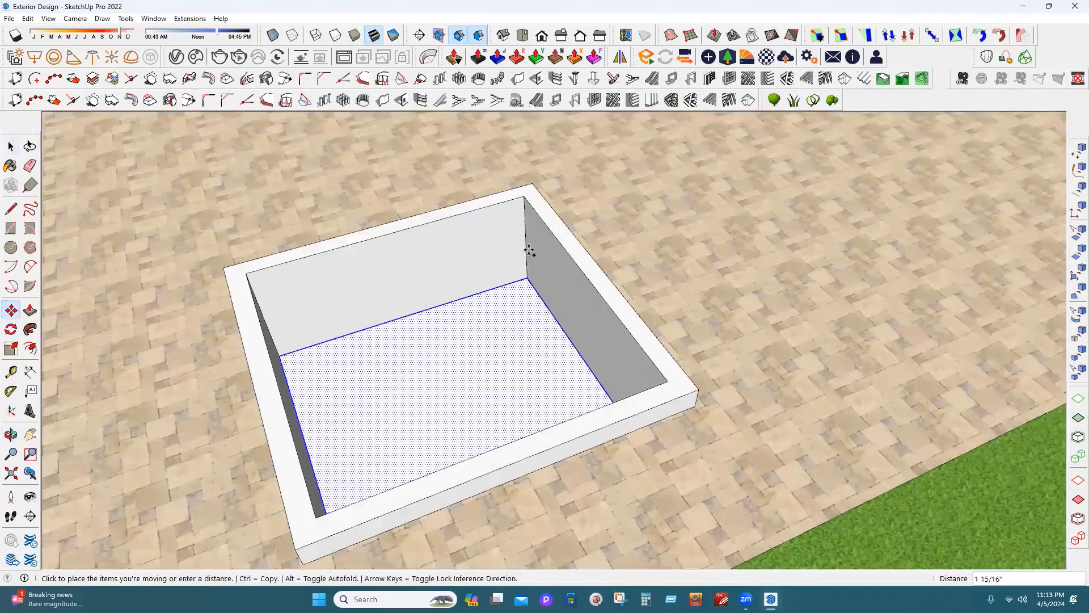
{"action": "key", "text": "ctrl"}
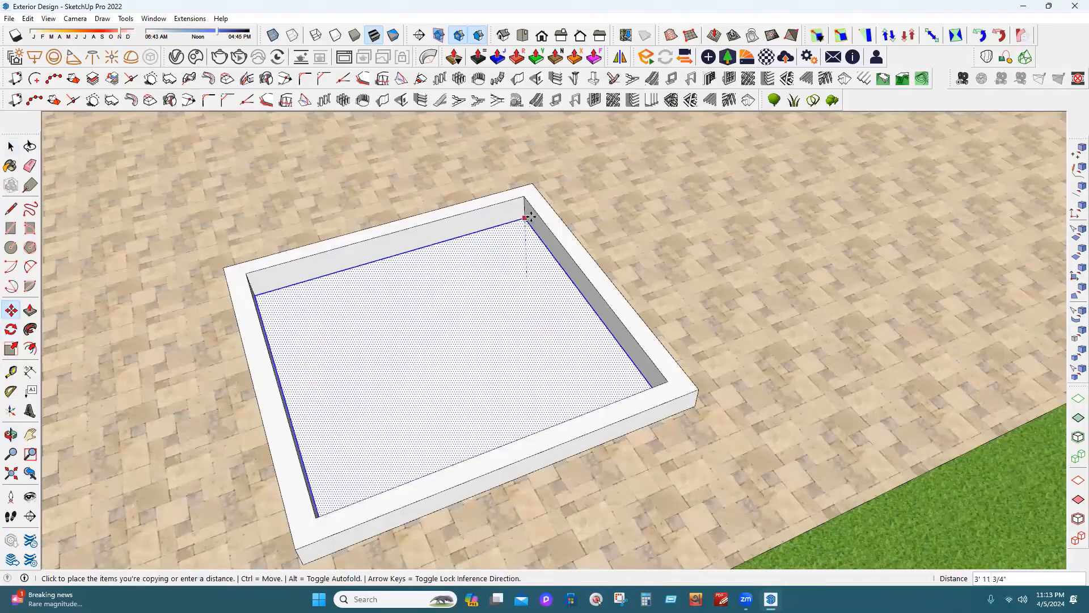
{"action": "left_click", "coordinate": [10, 151]}
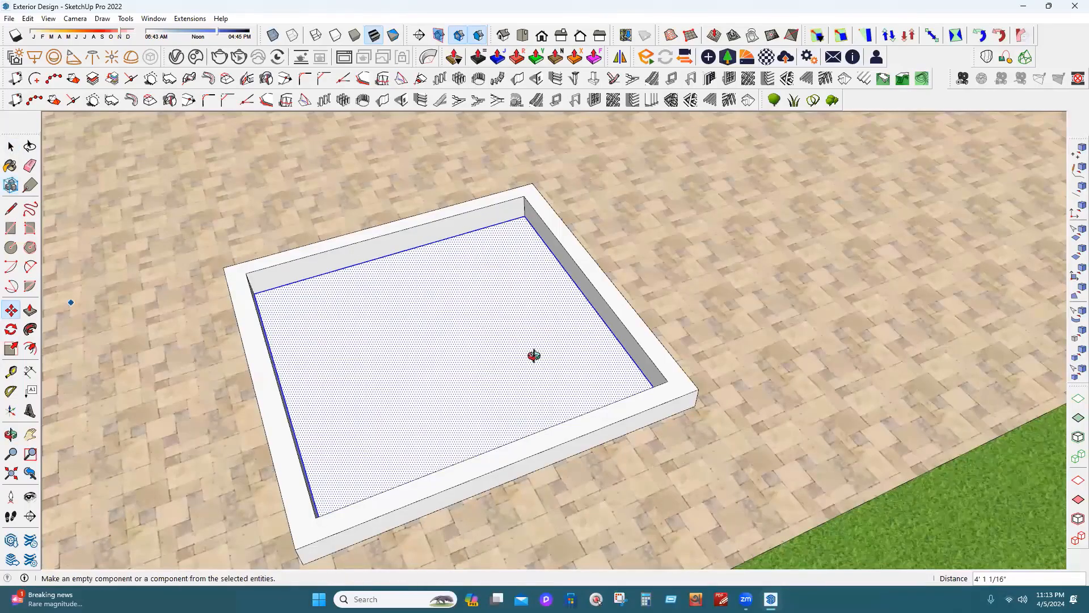
{"action": "key", "text": "Escape"}
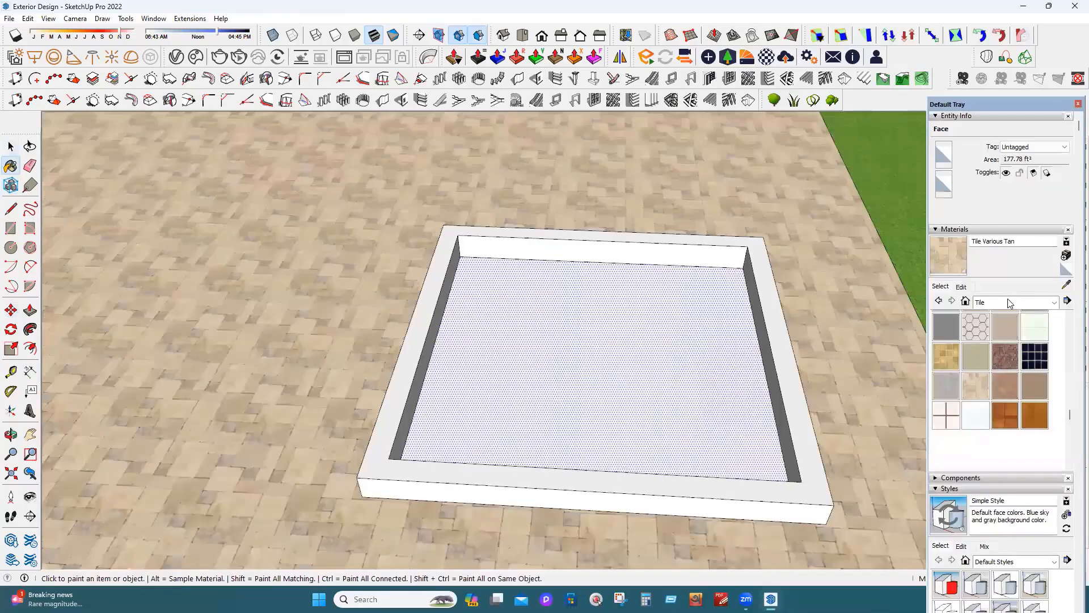
Paint the raised face inside the basin with Water Light Blue from the Water collection.
{"action": "left_click", "coordinate": [1044, 303]}
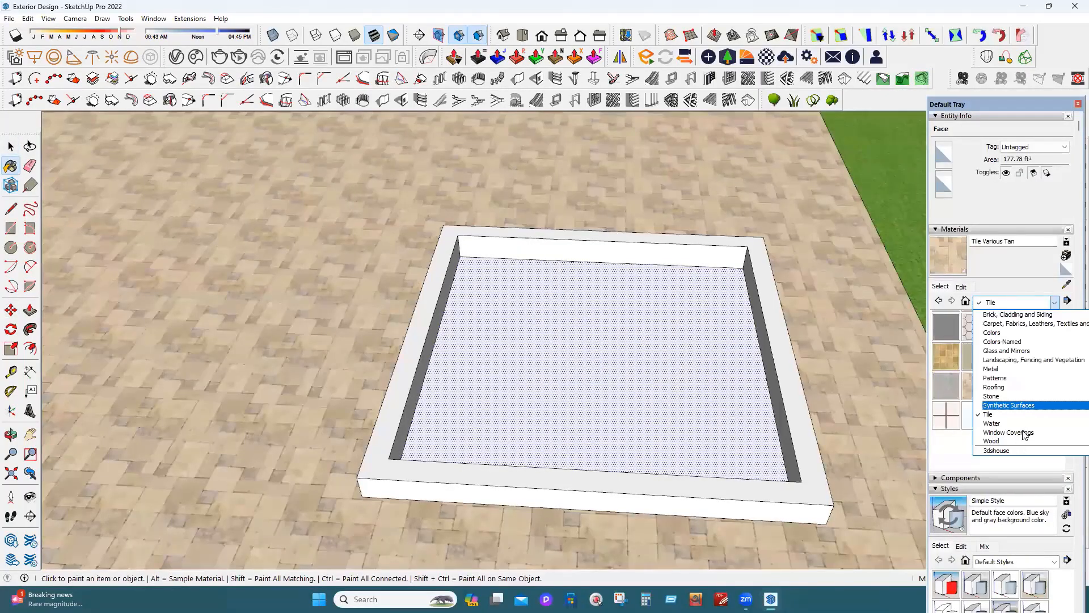
{"action": "left_click", "coordinate": [1020, 423]}
{"action": "left_click", "coordinate": [1004, 325]}
{"action": "left_click", "coordinate": [656, 345]}
{"action": "key", "text": "space"}
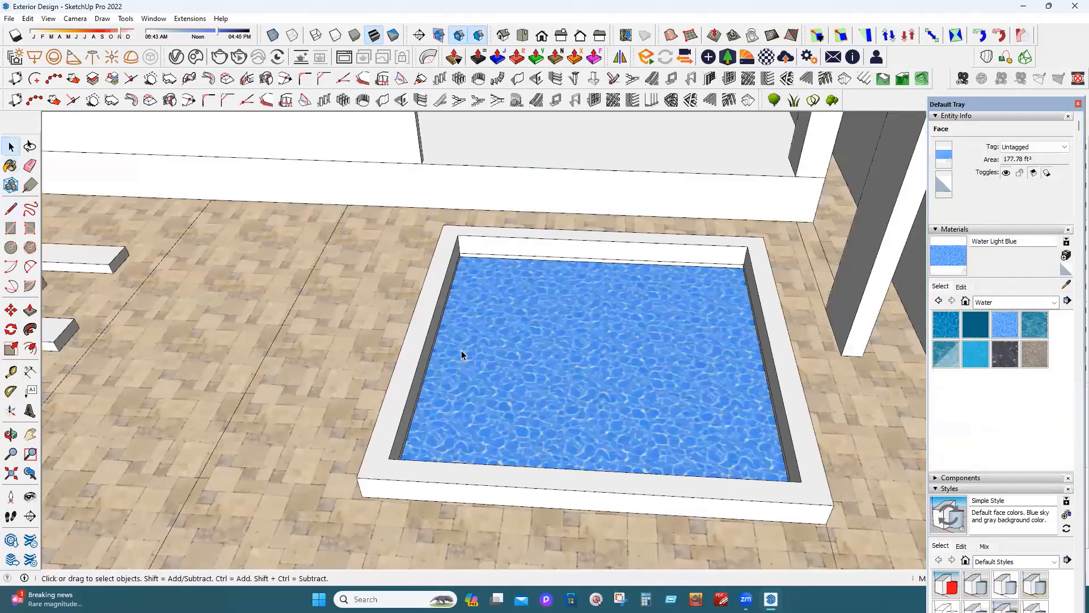
Draw two rectangles over the path outline around the pool and erase their dividing edges to form one L-shaped face.
{"action": "middle_click_drag", "start_coordinate": [417, 370], "coordinate": [703, 324]}
{"action": "scroll", "coordinate": [594, 417], "scroll_direction": "down", "scroll_amount": 5}
{"action": "middle_click_drag", "start_coordinate": [454, 424], "coordinate": [549, 455]}
{"action": "middle_click_drag", "start_coordinate": [567, 500], "coordinate": [610, 532]}
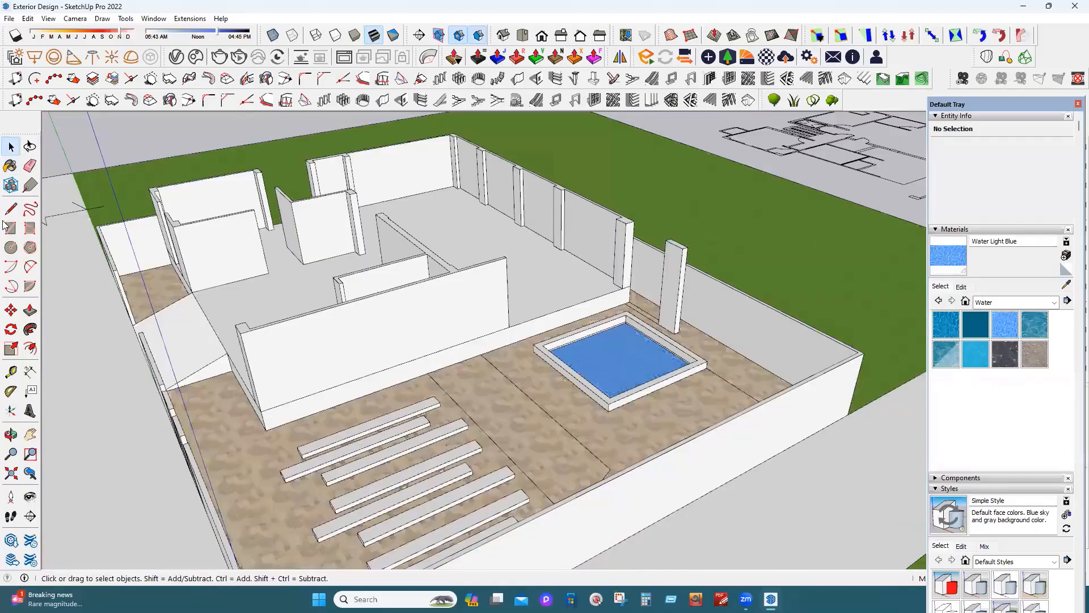
{"action": "left_click", "coordinate": [11, 228]}
{"action": "scroll", "coordinate": [420, 370], "scroll_direction": "up", "scroll_amount": 3}
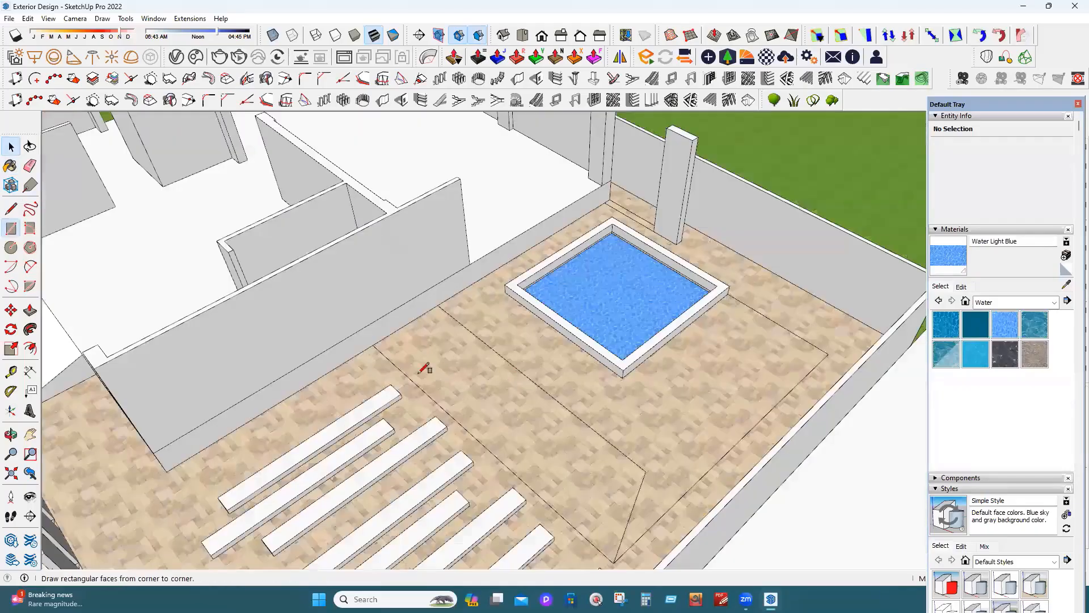
{"action": "left_click", "coordinate": [372, 344]}
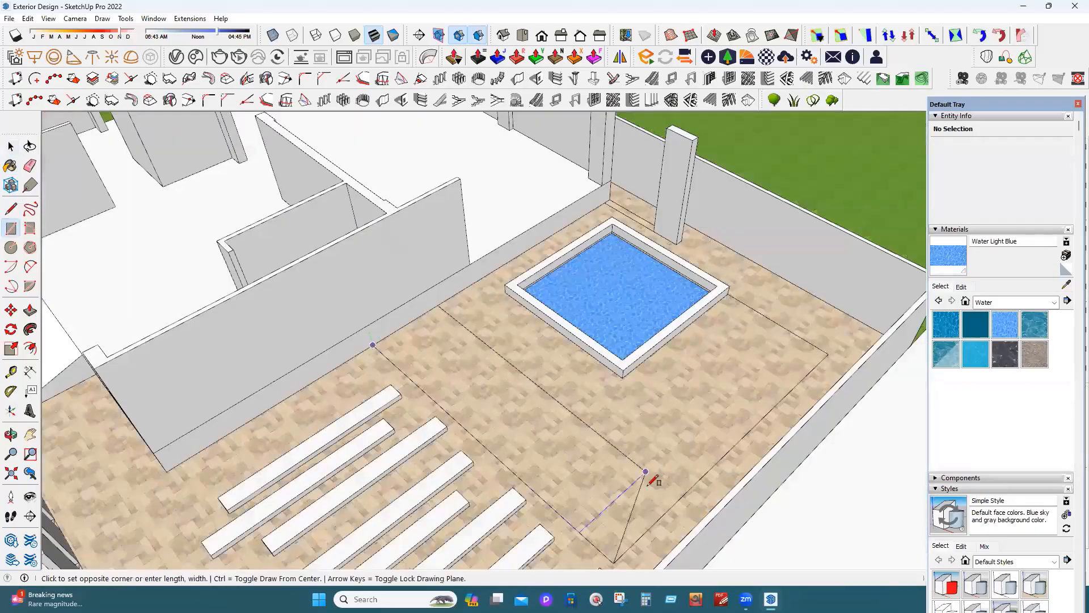
{"action": "left_click", "coordinate": [588, 524]}
{"action": "left_click", "coordinate": [617, 565]}
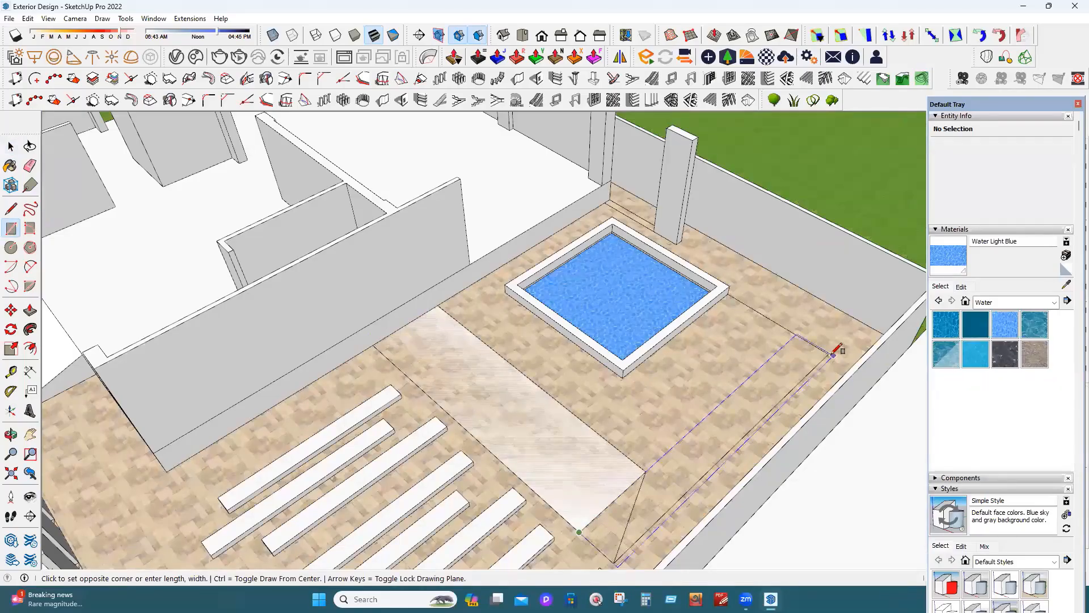
{"action": "left_click", "coordinate": [828, 354]}
{"action": "left_click", "coordinate": [30, 165]}
{"action": "mouse_move", "coordinate": [599, 488]}
{"action": "left_mouse_down"}
{"action": "mouse_move", "coordinate": [644, 494]}
{"action": "mouse_move", "coordinate": [681, 449]}
{"action": "left_mouse_up"}
Make the L-shaped path face beside the pool a group.
{"action": "left_click", "coordinate": [10, 147]}
{"action": "left_click", "coordinate": [544, 442]}
{"action": "right_click", "coordinate": [544, 442]}
{"action": "left_click", "coordinate": [590, 107]}
Inside the path group, Push/Pull the L-shaped face up to the planks' level and widen its boundary-wall arm toward the pool.
{"action": "double_click", "coordinate": [551, 430]}
{"action": "left_click", "coordinate": [31, 311]}
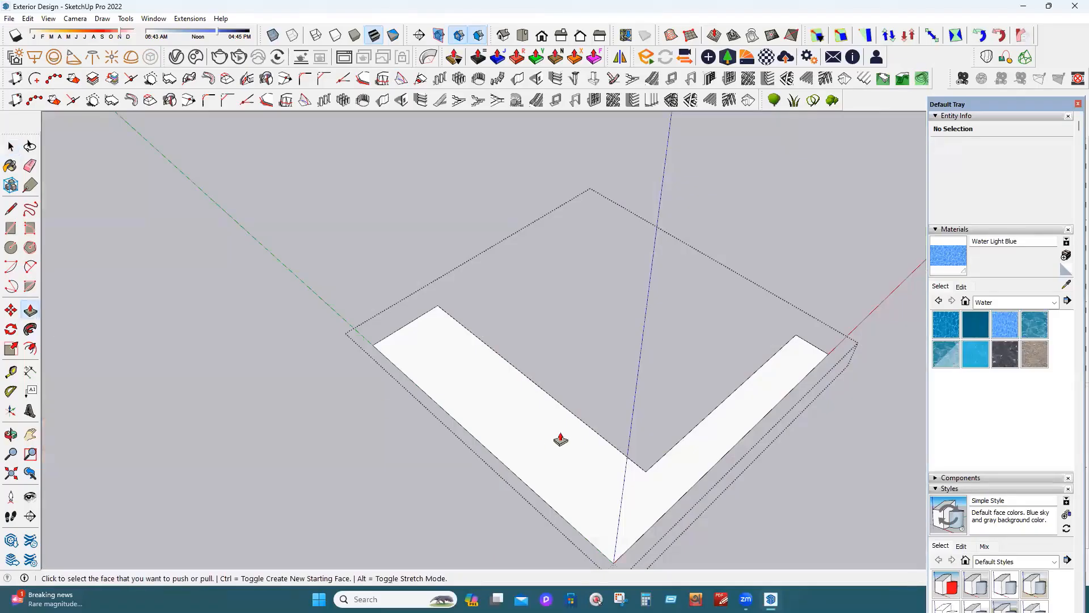
{"action": "left_click", "coordinate": [518, 415]}
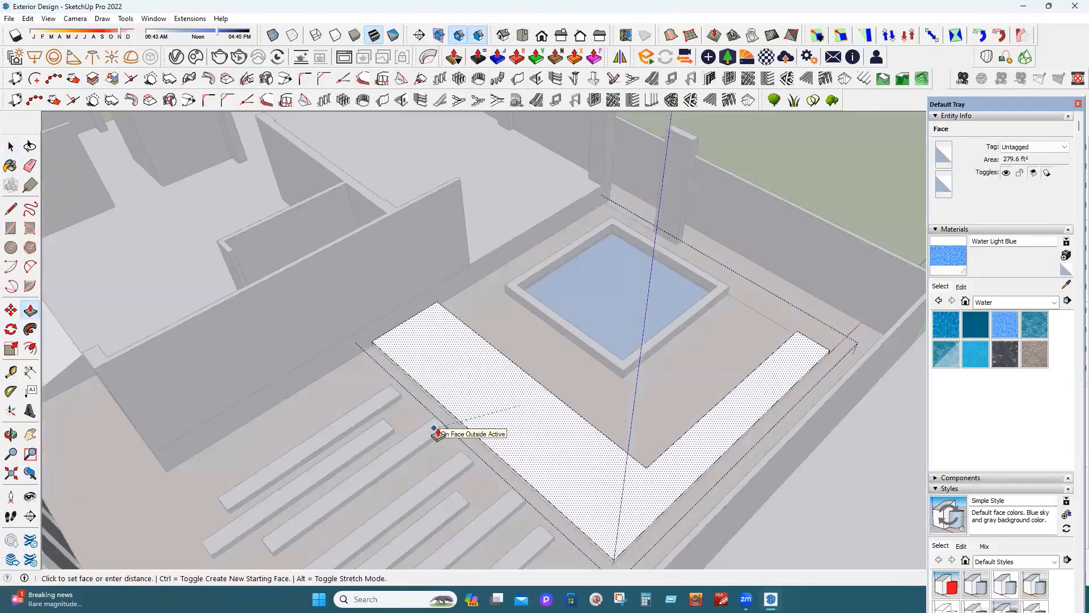
{"action": "left_click", "coordinate": [437, 432]}
{"action": "middle_click_drag", "start_coordinate": [837, 430], "coordinate": [720, 370]}
{"action": "middle_click_drag", "start_coordinate": [644, 362], "coordinate": [541, 421]}
{"action": "key", "text": "space"}
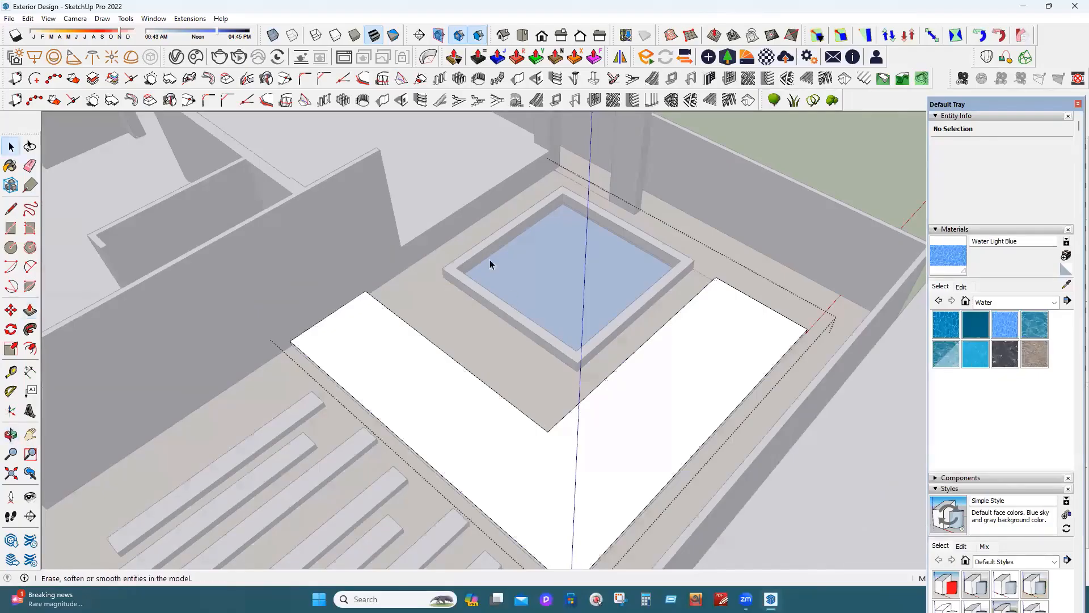
{"action": "middle_click_drag", "start_coordinate": [787, 439], "coordinate": [634, 426]}
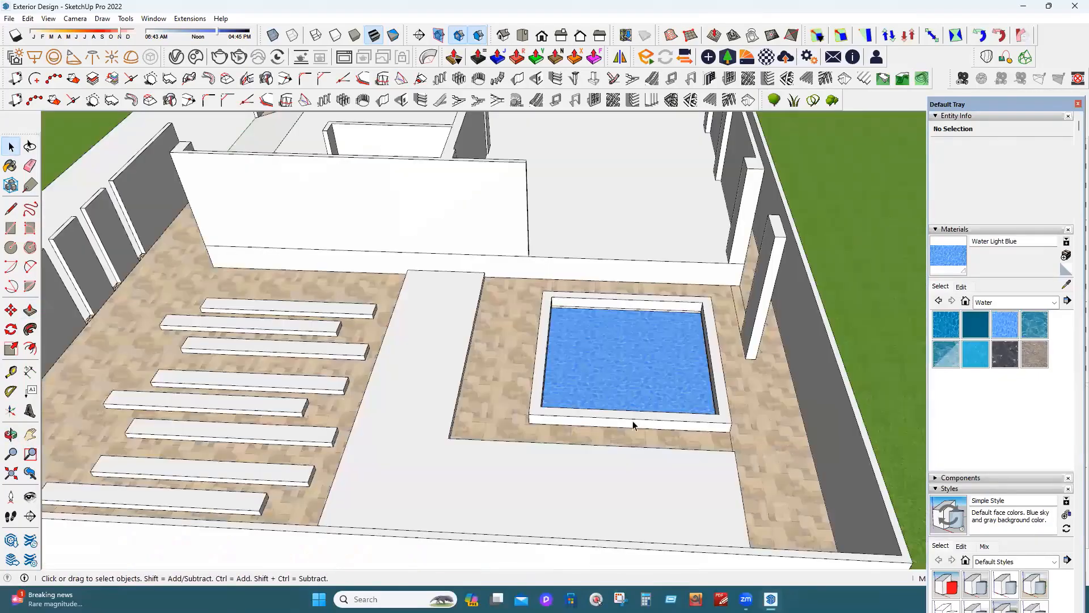
{"action": "middle_click_drag", "start_coordinate": [738, 316], "coordinate": [754, 347]}
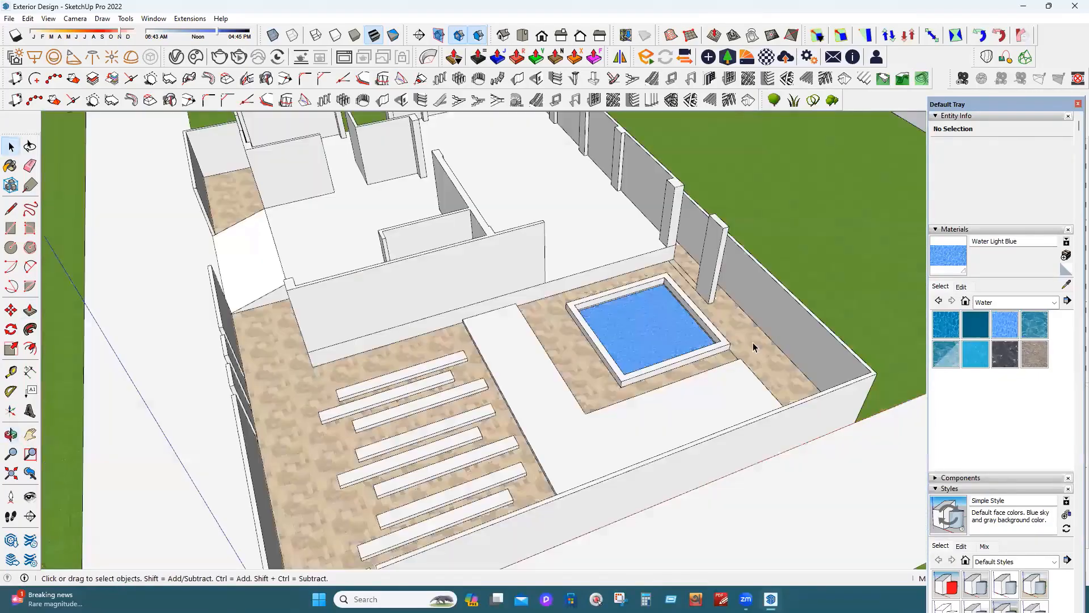
{"action": "scroll", "coordinate": [594, 454], "scroll_direction": "down", "scroll_amount": 6}
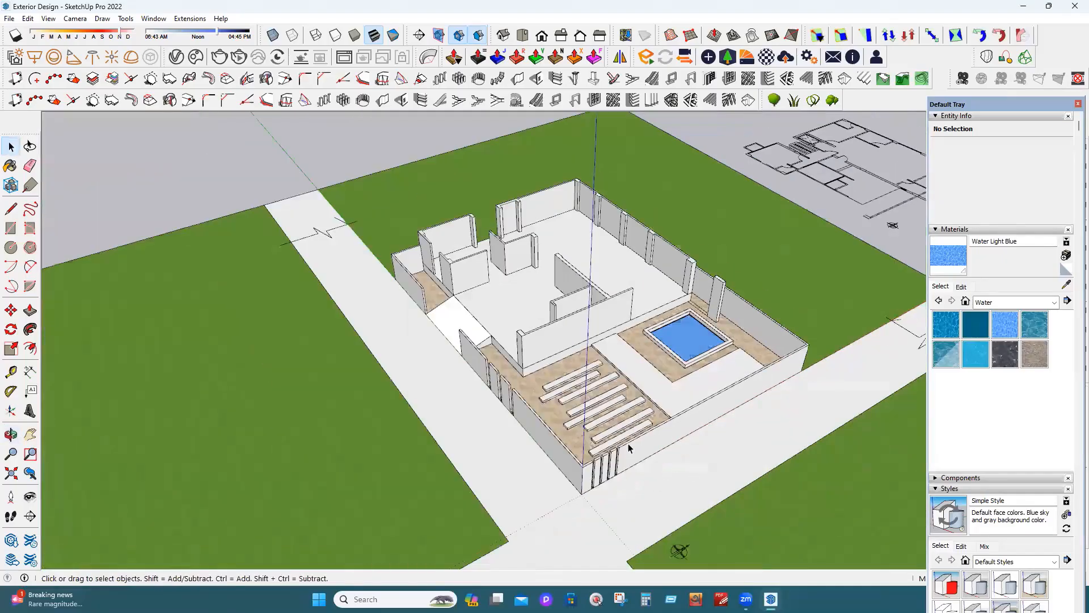
Inside the site group, move the far-side edges of the road passing the ramp away from the house to widen the road.
{"action": "middle_click_drag", "start_coordinate": [628, 444], "coordinate": [696, 458]}
{"action": "scroll", "coordinate": [696, 458], "scroll_direction": "down", "scroll_amount": 3}
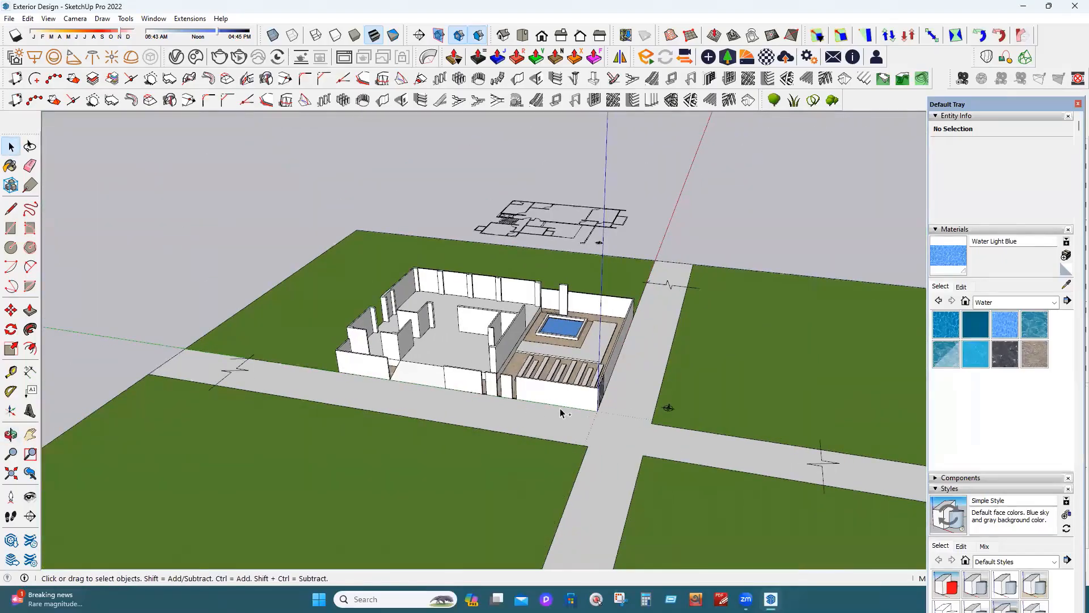
{"action": "scroll", "coordinate": [560, 409], "scroll_direction": "down", "scroll_amount": 2}
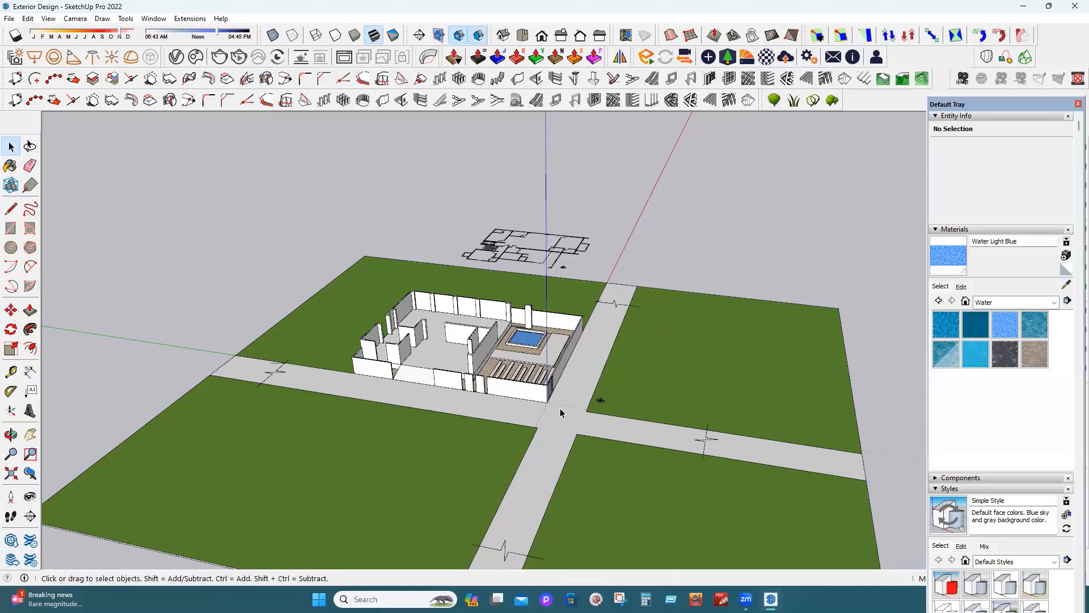
{"action": "middle_click_drag", "start_coordinate": [376, 499], "coordinate": [445, 515]}
{"action": "scroll", "coordinate": [432, 416], "scroll_direction": "up", "scroll_amount": 3}
{"action": "middle_click_drag", "start_coordinate": [442, 417], "coordinate": [433, 413]}
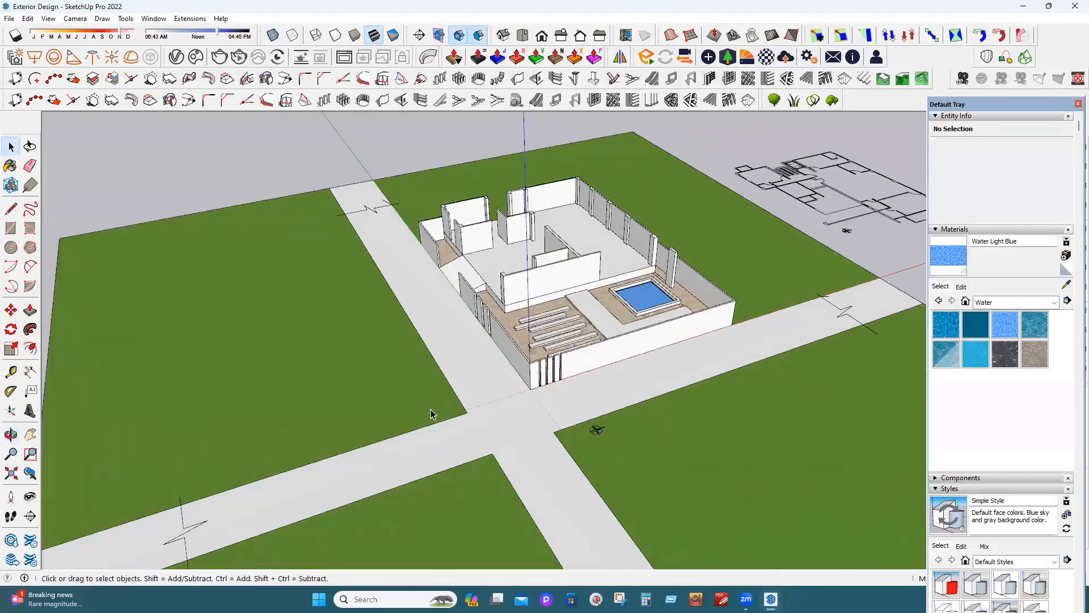
{"action": "double_click", "coordinate": [469, 425]}
{"action": "triple_click", "coordinate": [493, 466]}
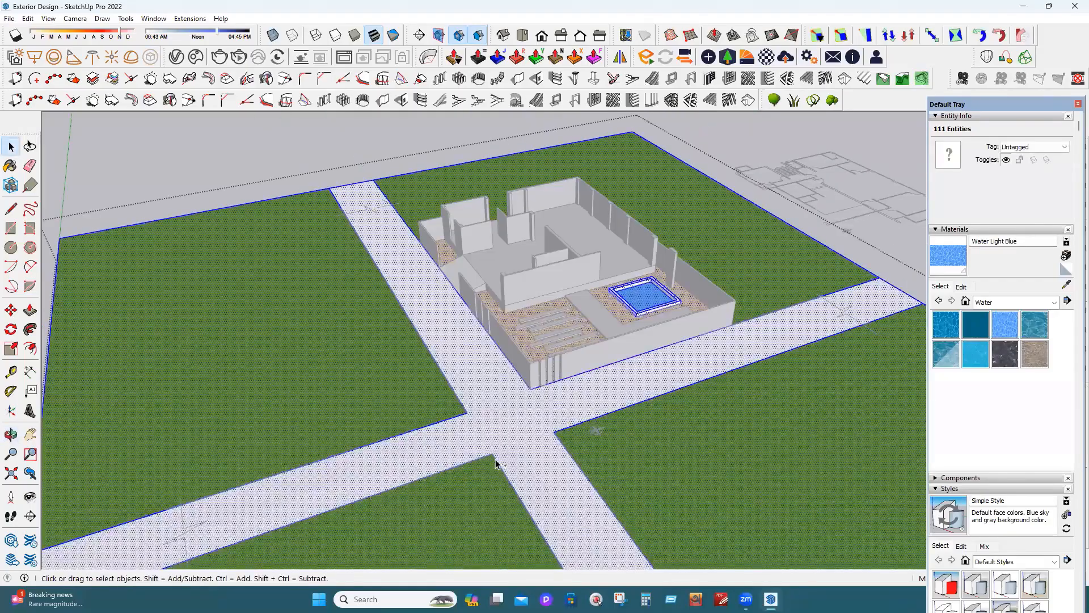
{"action": "left_click", "coordinate": [470, 411]}
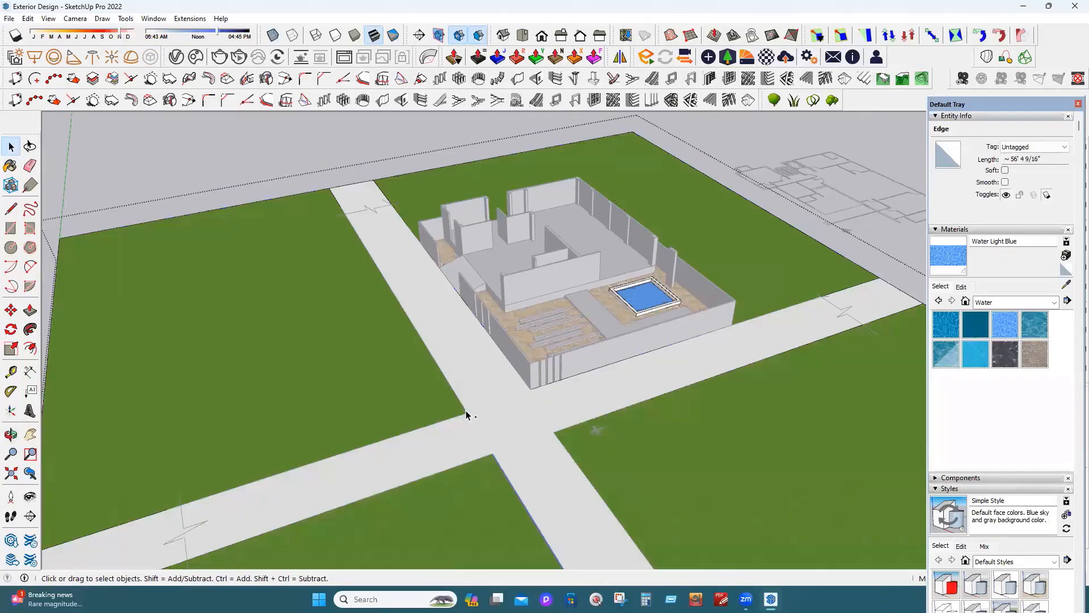
{"action": "left_click", "coordinate": [446, 375]}
{"action": "scroll", "coordinate": [376, 339], "scroll_direction": "down", "scroll_amount": 6}
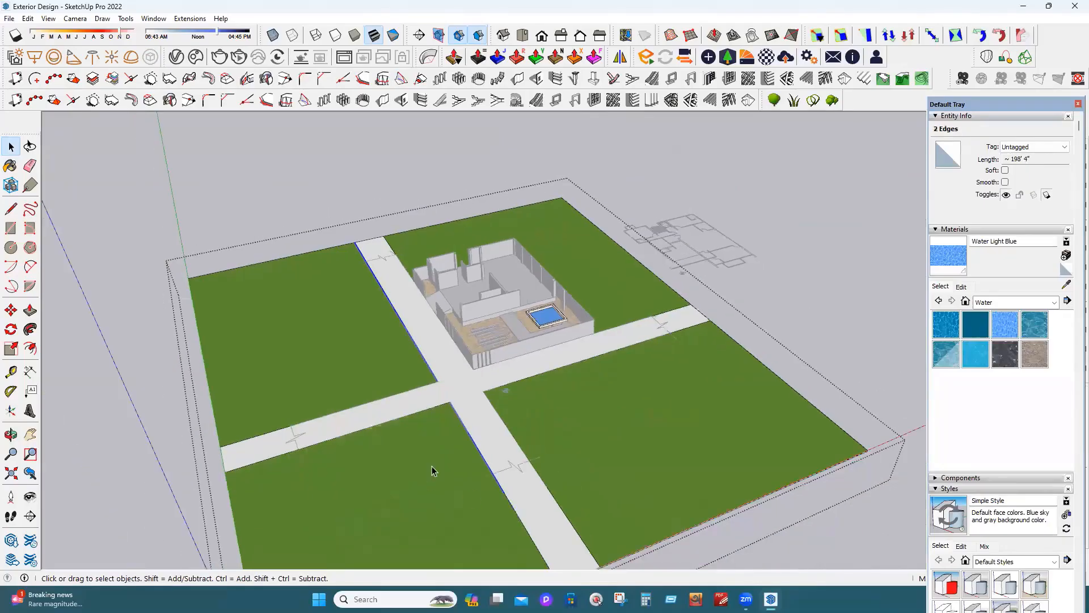
{"action": "left_click_drag", "start_coordinate": [365, 216], "coordinate": [406, 497]}
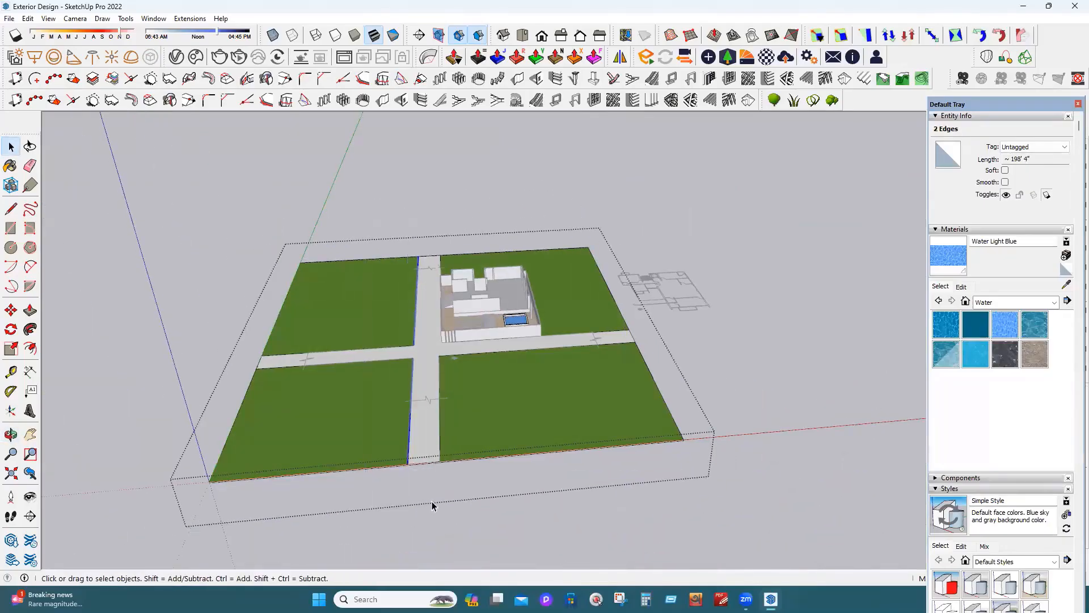
{"action": "left_click", "coordinate": [12, 310]}
{"action": "scroll", "coordinate": [537, 484], "scroll_direction": "up", "scroll_amount": 6}
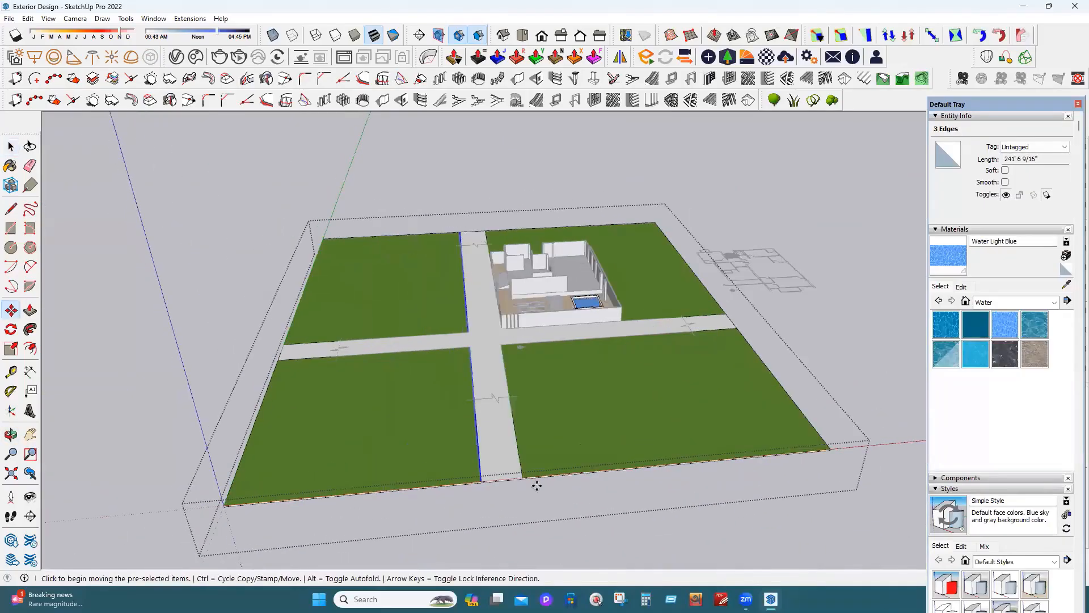
{"action": "left_click", "coordinate": [631, 529]}
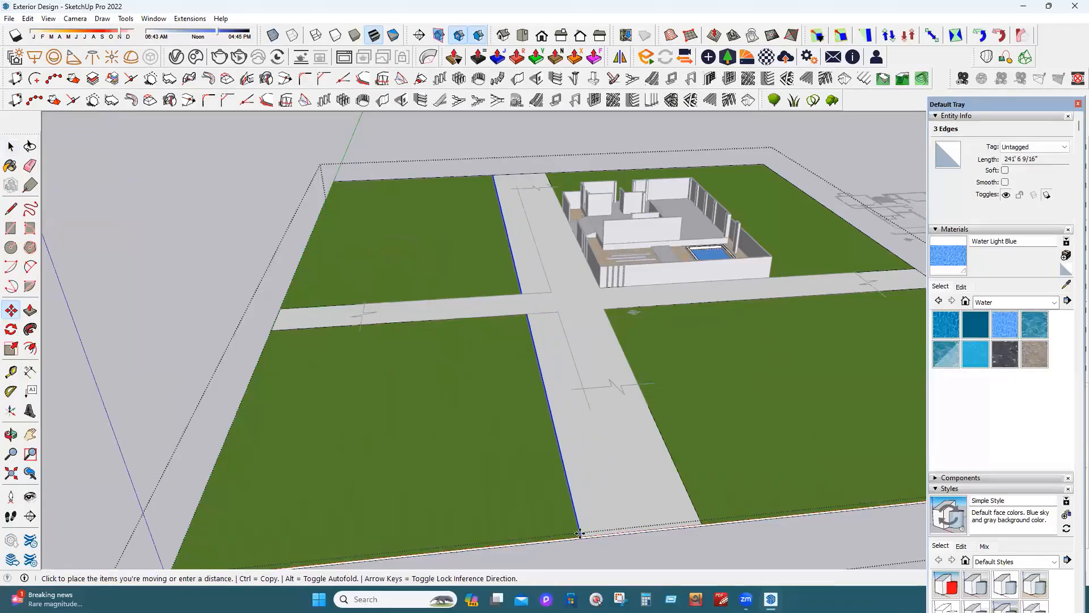
{"action": "left_click", "coordinate": [573, 533]}
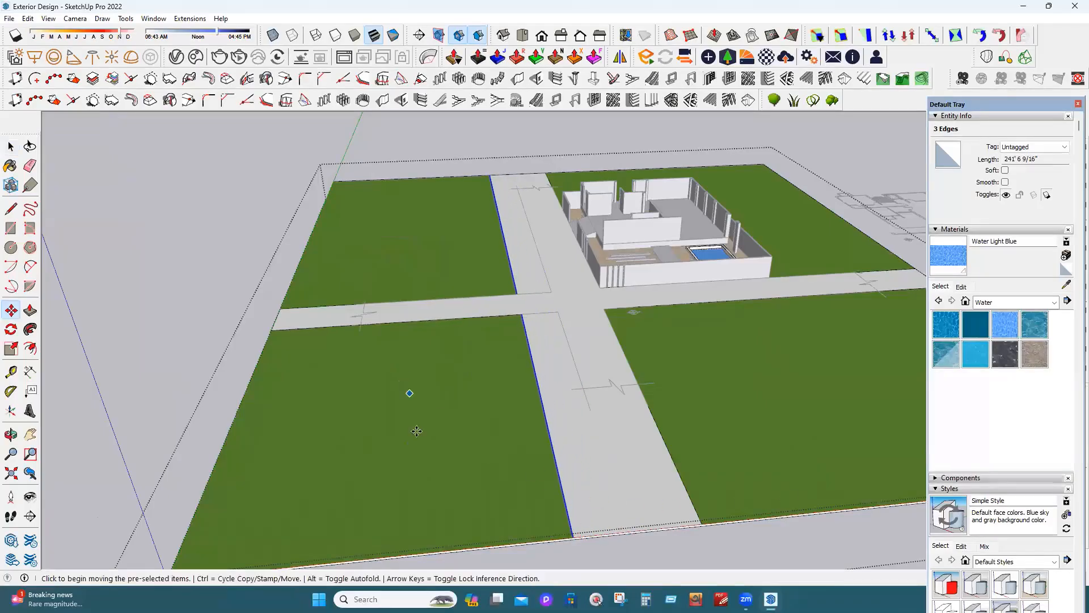
Move the far-side edges of the crossing road along the pool's boundary wall outward to widen it, and close the site group.
{"action": "scroll", "coordinate": [418, 433], "scroll_direction": "down", "scroll_amount": 6}
{"action": "middle_click_drag", "start_coordinate": [584, 376], "coordinate": [574, 173]}
{"action": "left_click_drag", "start_coordinate": [571, 165], "coordinate": [625, 396]}
{"action": "left_click_drag", "start_coordinate": [648, 509], "coordinate": [652, 513]}
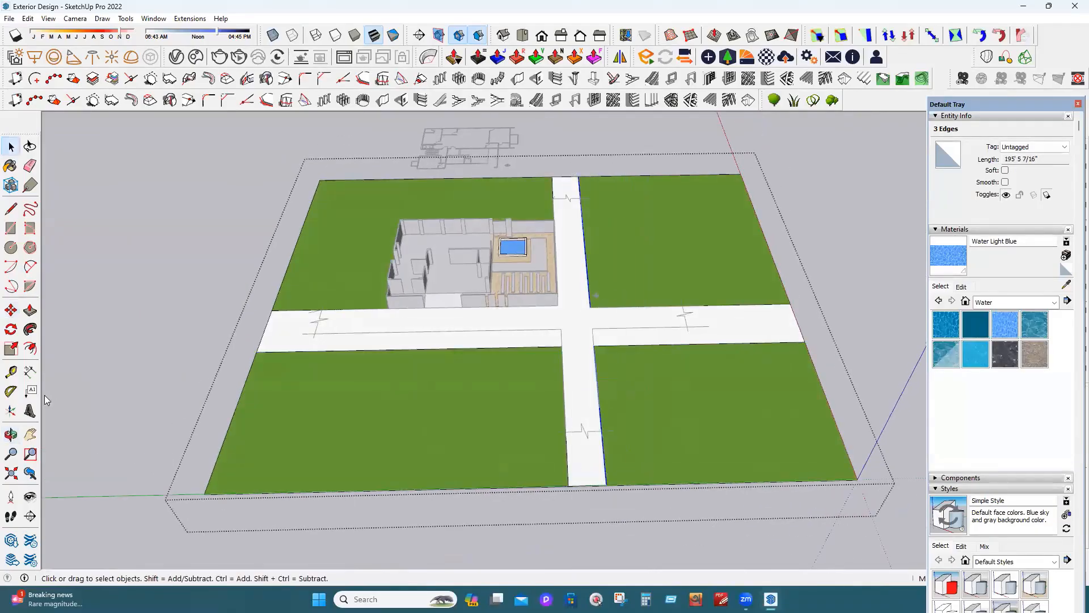
{"action": "left_click", "coordinate": [11, 310]}
{"action": "scroll", "coordinate": [619, 500], "scroll_direction": "up", "scroll_amount": 1}
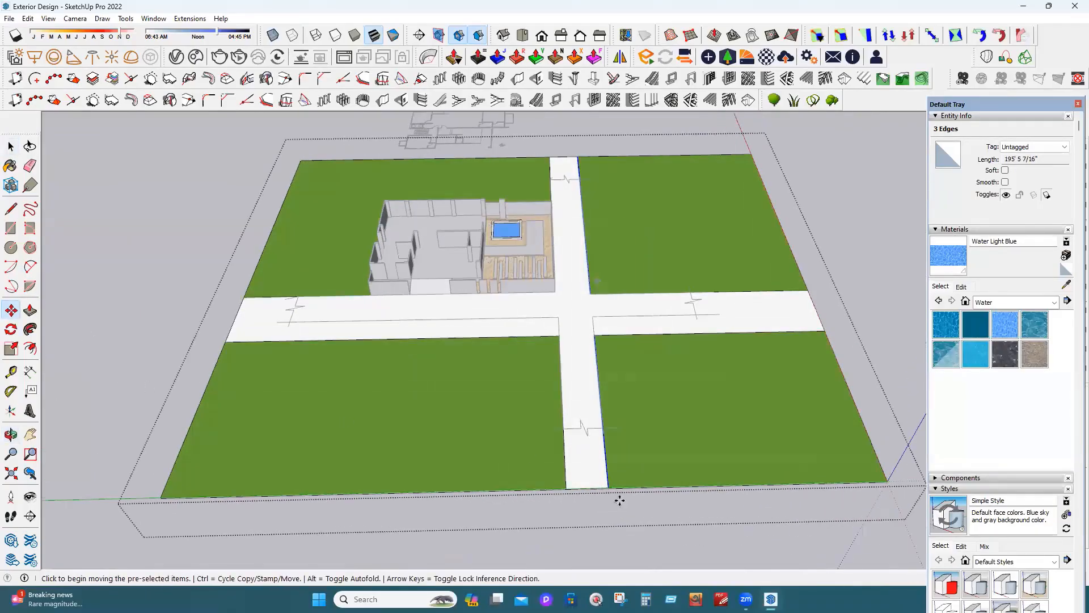
{"action": "left_click", "coordinate": [613, 489]}
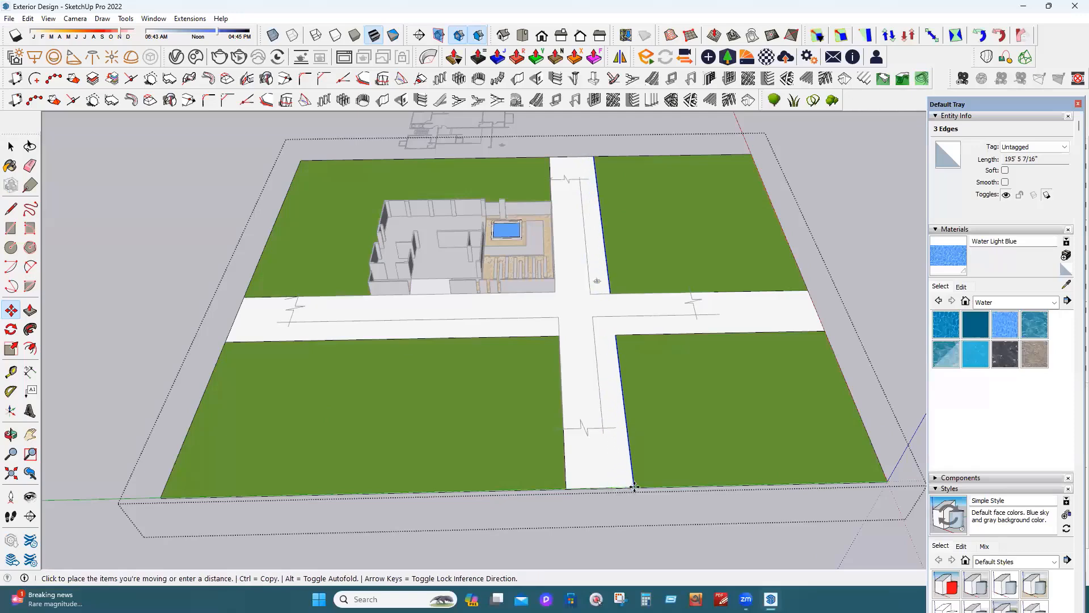
{"action": "left_click", "coordinate": [635, 486]}
{"action": "middle_click_drag", "start_coordinate": [591, 367], "coordinate": [346, 310]}
{"action": "key", "text": "space"}
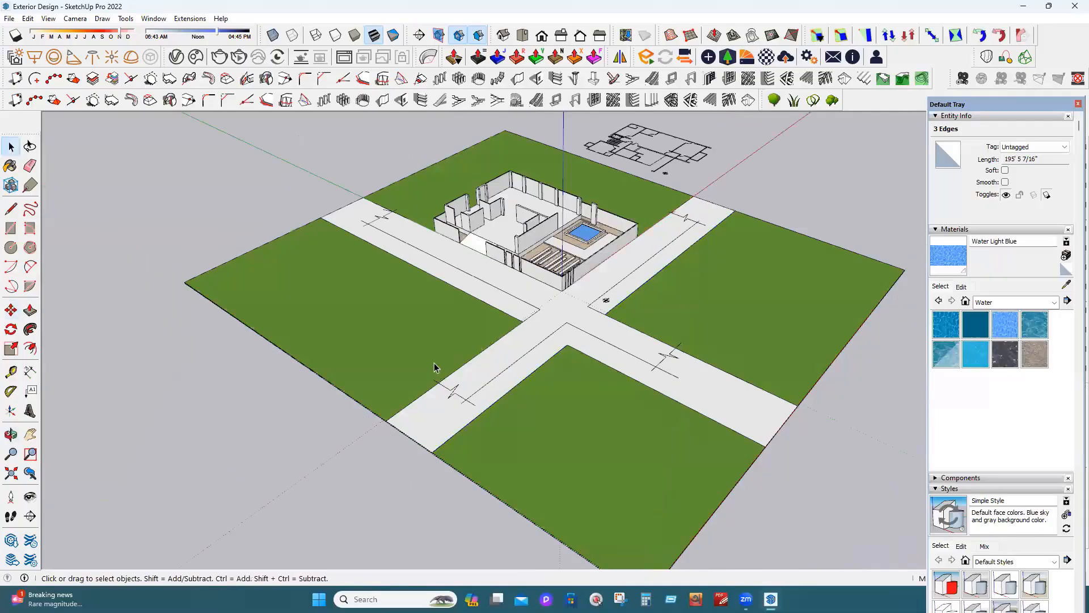
{"action": "left_click", "coordinate": [340, 167]}
Inside the site group, paint the crossing roads' face with Color M05 from the Colors collection.
{"action": "middle_click_drag", "start_coordinate": [425, 238], "coordinate": [383, 182]}
{"action": "scroll", "coordinate": [506, 243], "scroll_direction": "up", "scroll_amount": 3}
{"action": "middle_click_drag", "start_coordinate": [505, 227], "coordinate": [475, 348]}
{"action": "scroll", "coordinate": [475, 348], "scroll_direction": "up", "scroll_amount": 5}
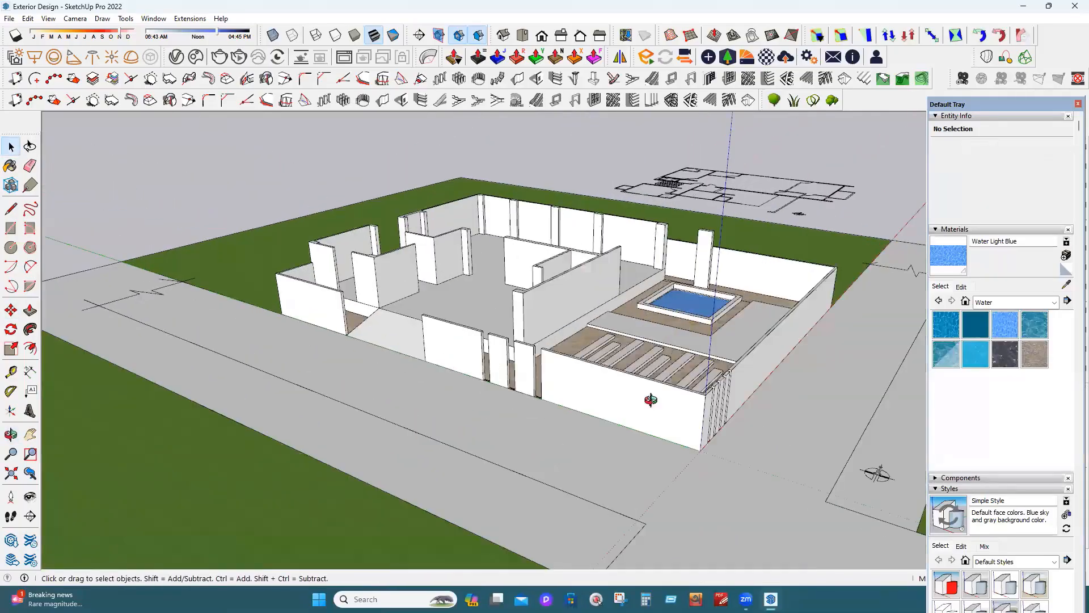
{"action": "scroll", "coordinate": [622, 452], "scroll_direction": "down", "scroll_amount": 3}
{"action": "middle_click_drag", "start_coordinate": [644, 425], "coordinate": [615, 466]}
{"action": "double_click", "coordinate": [656, 441]}
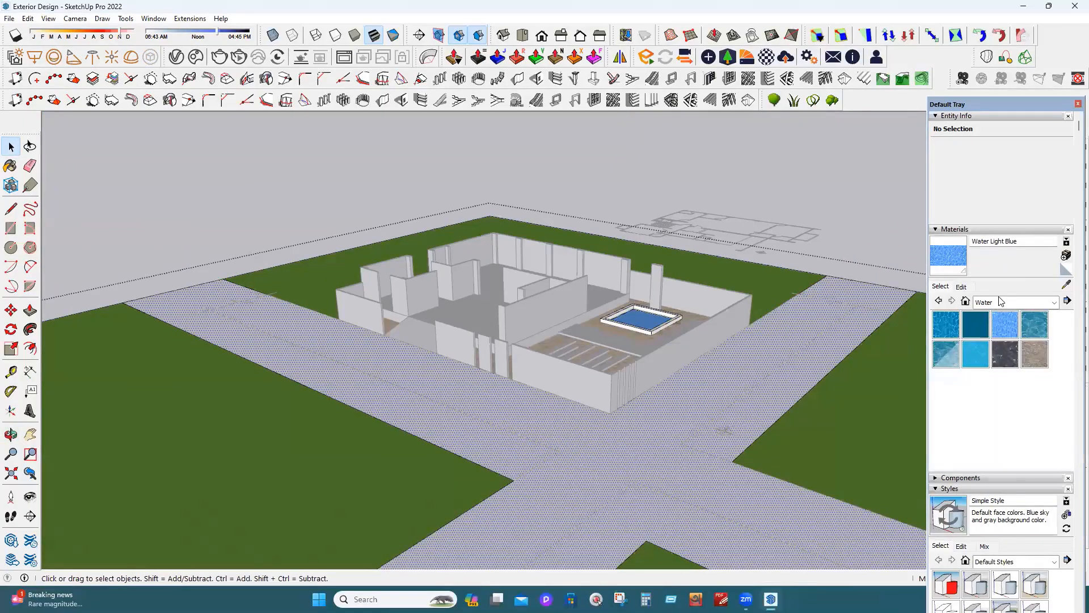
{"action": "left_click", "coordinate": [1008, 301]}
{"action": "left_click", "coordinate": [1001, 324]}
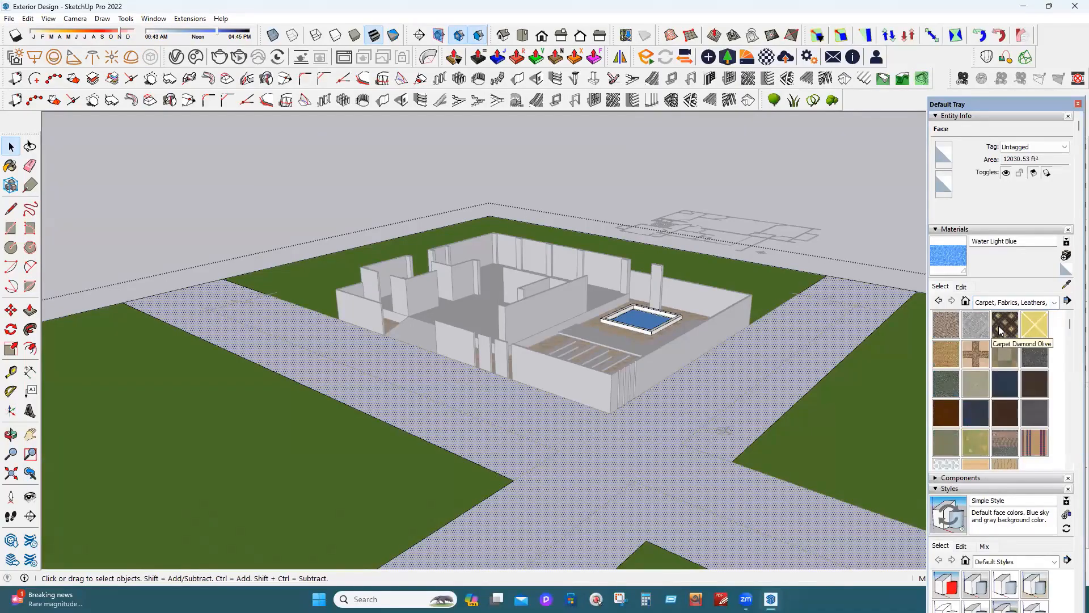
{"action": "left_click", "coordinate": [1014, 303]}
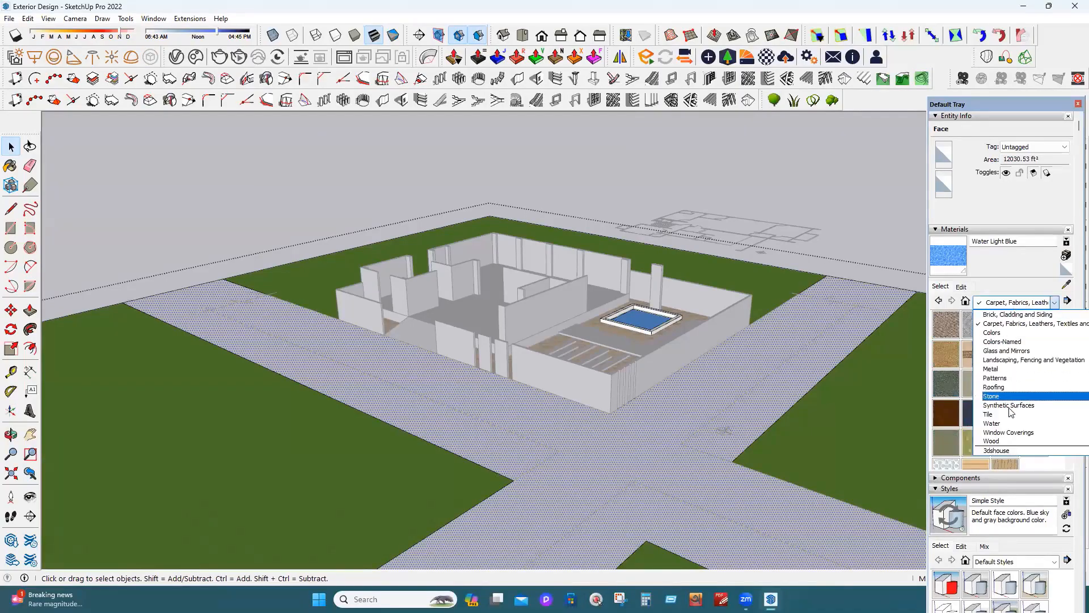
{"action": "left_click", "coordinate": [992, 333]}
{"action": "scroll", "coordinate": [1007, 424], "scroll_direction": "down", "scroll_amount": 10}
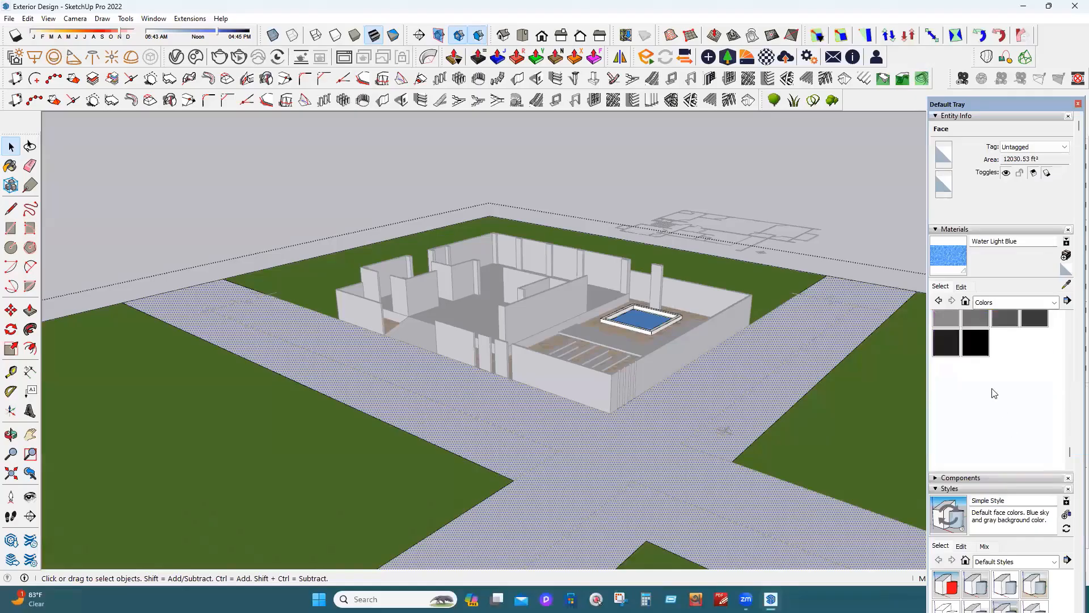
{"action": "left_click", "coordinate": [975, 318]}
{"action": "left_click", "coordinate": [732, 374]}
{"action": "left_click", "coordinate": [11, 434]}
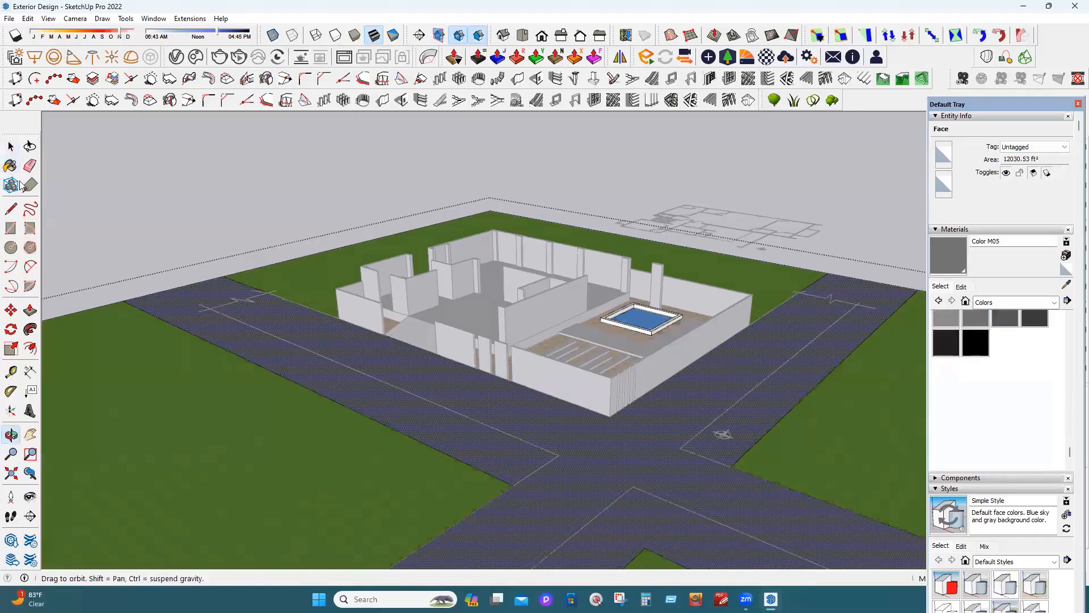
{"action": "left_click", "coordinate": [7, 146]}
{"action": "left_click", "coordinate": [556, 370]}
Draw a roof rectangle across the tops of the house walls between opposite outer corners.
{"action": "scroll", "coordinate": [542, 400], "scroll_direction": "down", "scroll_amount": 3}
{"action": "middle_click_drag", "start_coordinate": [540, 401], "coordinate": [544, 392]}
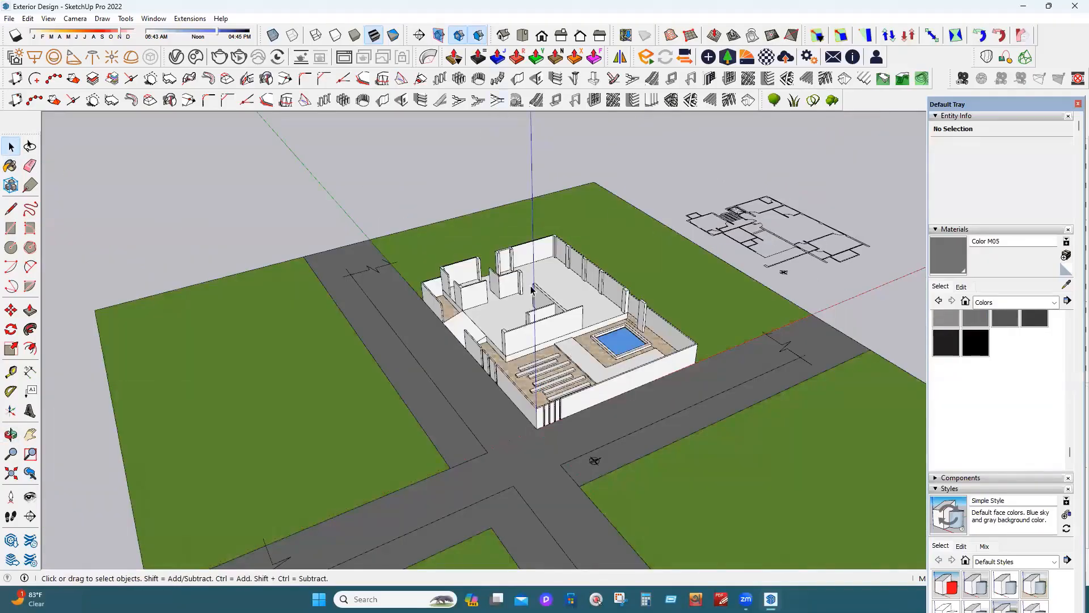
{"action": "scroll", "coordinate": [573, 397], "scroll_direction": "up", "scroll_amount": 5}
{"action": "middle_click_drag", "start_coordinate": [576, 445], "coordinate": [595, 404]}
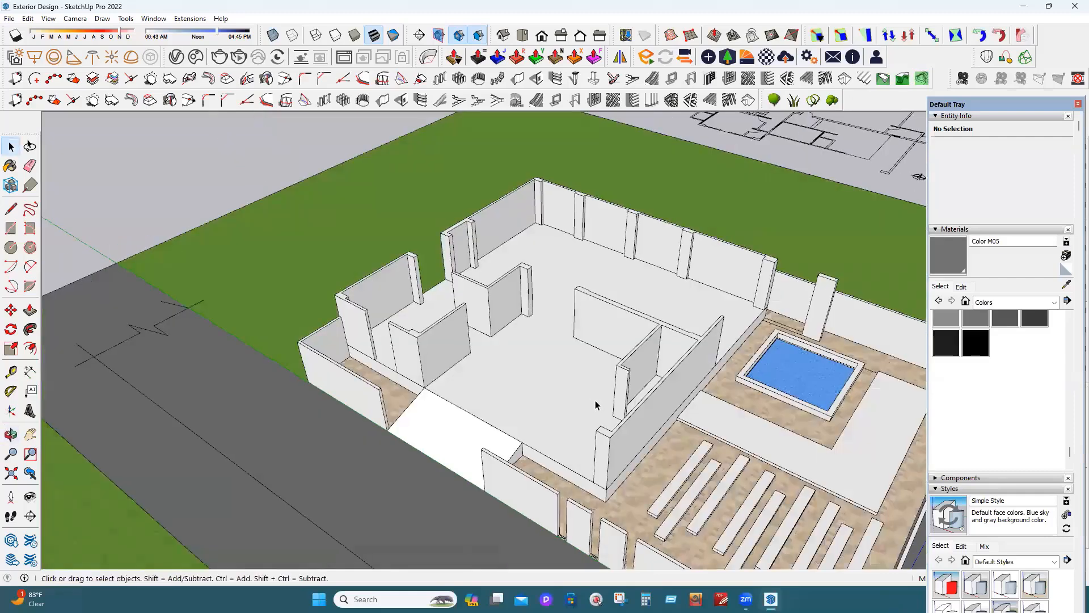
{"action": "left_click", "coordinate": [11, 228]}
{"action": "left_click", "coordinate": [334, 294]}
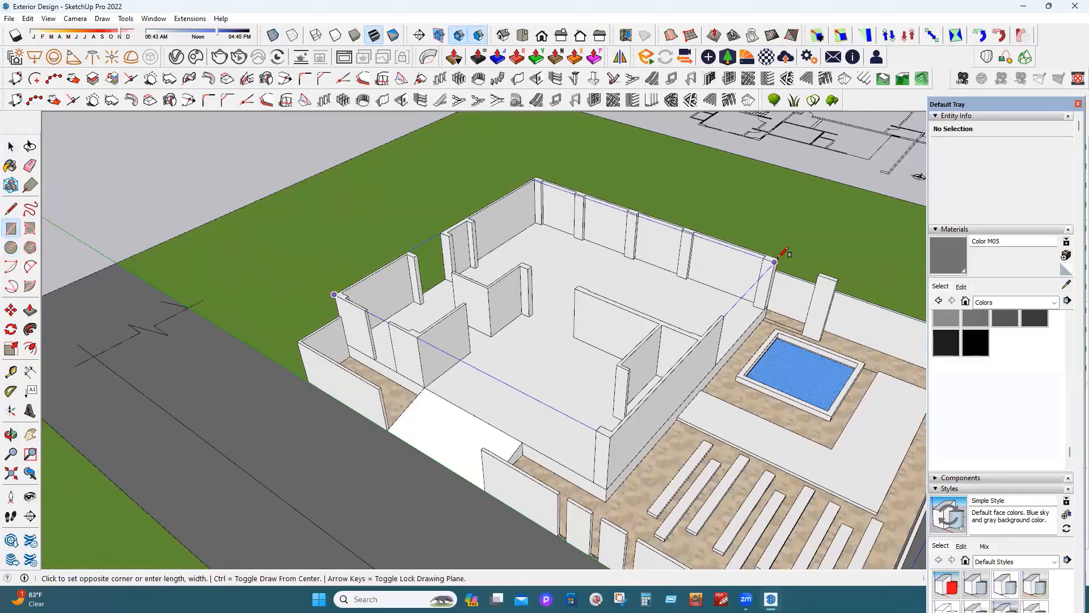
{"action": "scroll", "coordinate": [775, 261], "scroll_direction": "up", "scroll_amount": 4}
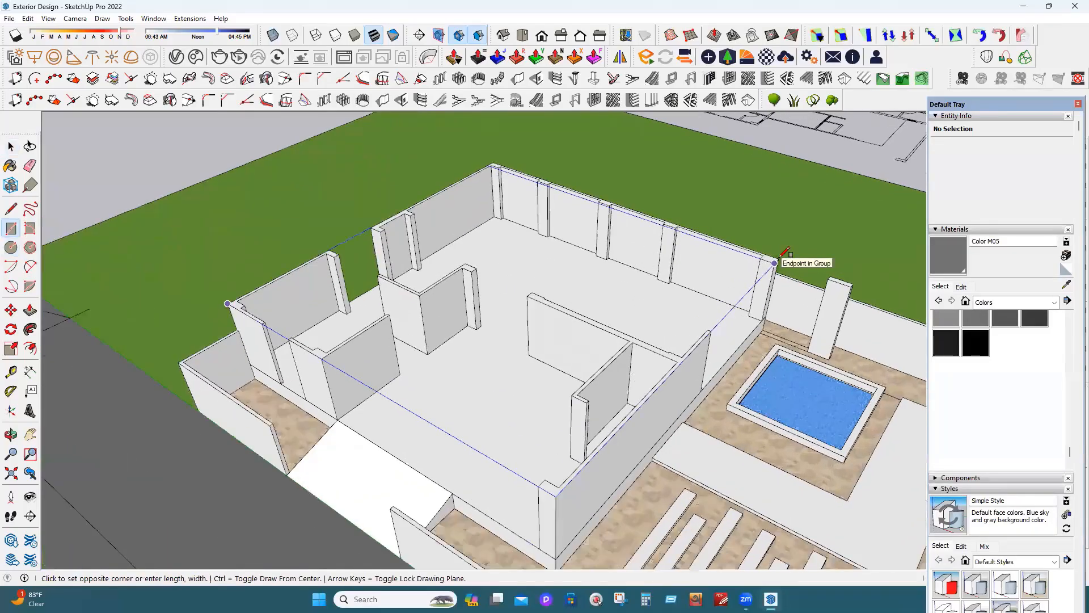
{"action": "left_click", "coordinate": [773, 262]}
Make the roof rectangle a group and, inside it, Push/Pull the face by 6 to form a slab.
{"action": "scroll", "coordinate": [763, 284], "scroll_direction": "down", "scroll_amount": 1}
{"action": "key", "text": "space"}
{"action": "double_click", "coordinate": [523, 251]}
{"action": "right_click", "coordinate": [475, 250]}
{"action": "left_click", "coordinate": [18, 306]}
{"action": "left_click", "coordinate": [30, 310]}
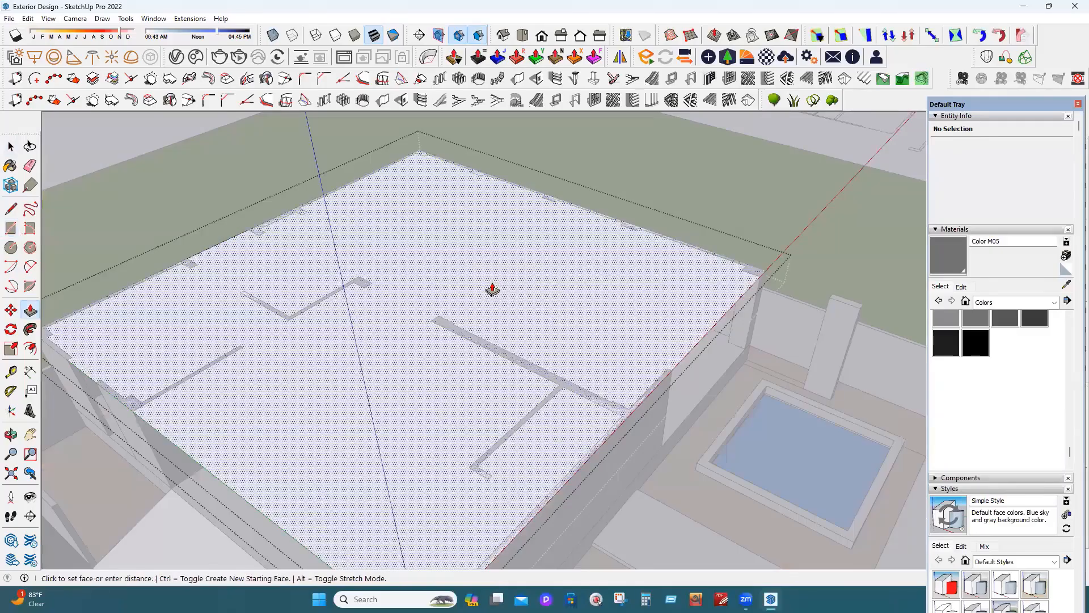
{"action": "type", "text": "6"}
{"action": "key", "text": "Return"}
Divide the roof slab's front edge face at the entrance-side wall and Push/Pull the wider portion back to the inner wall.
{"action": "scroll", "coordinate": [606, 270], "scroll_direction": "down", "scroll_amount": 3}
{"action": "middle_click_drag", "start_coordinate": [113, 317], "coordinate": [241, 266]}
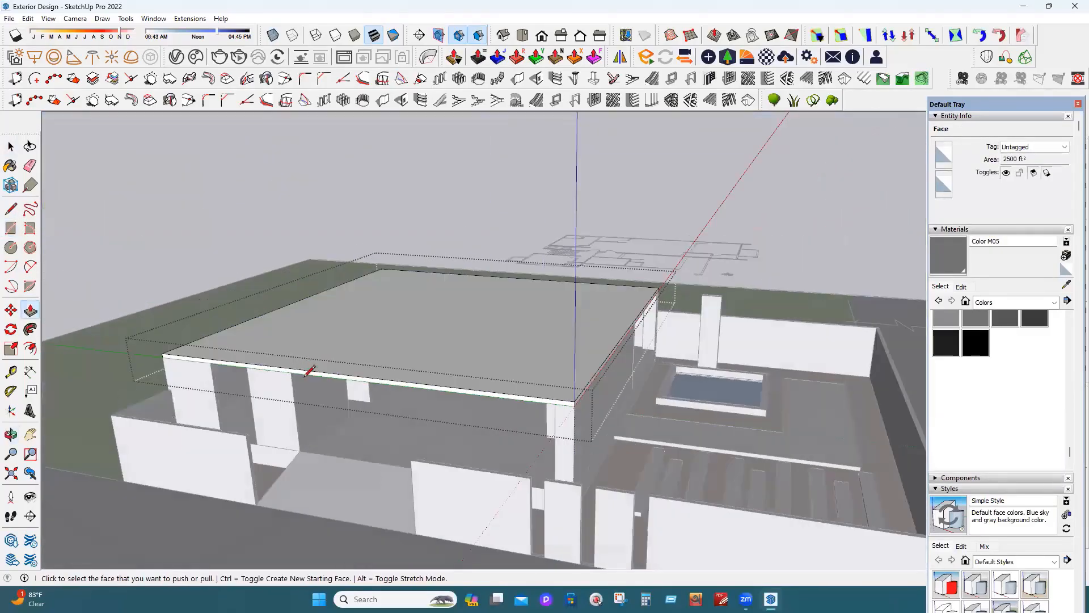
{"action": "key", "text": "l"}
{"action": "scroll", "coordinate": [318, 378], "scroll_direction": "up", "scroll_amount": 2}
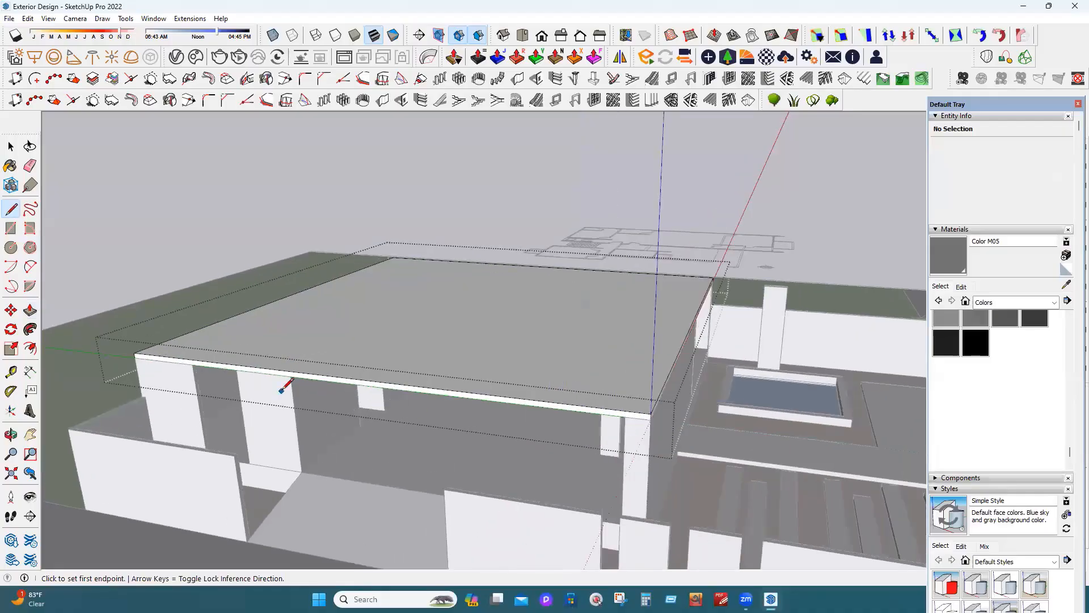
{"action": "left_click", "coordinate": [291, 376]}
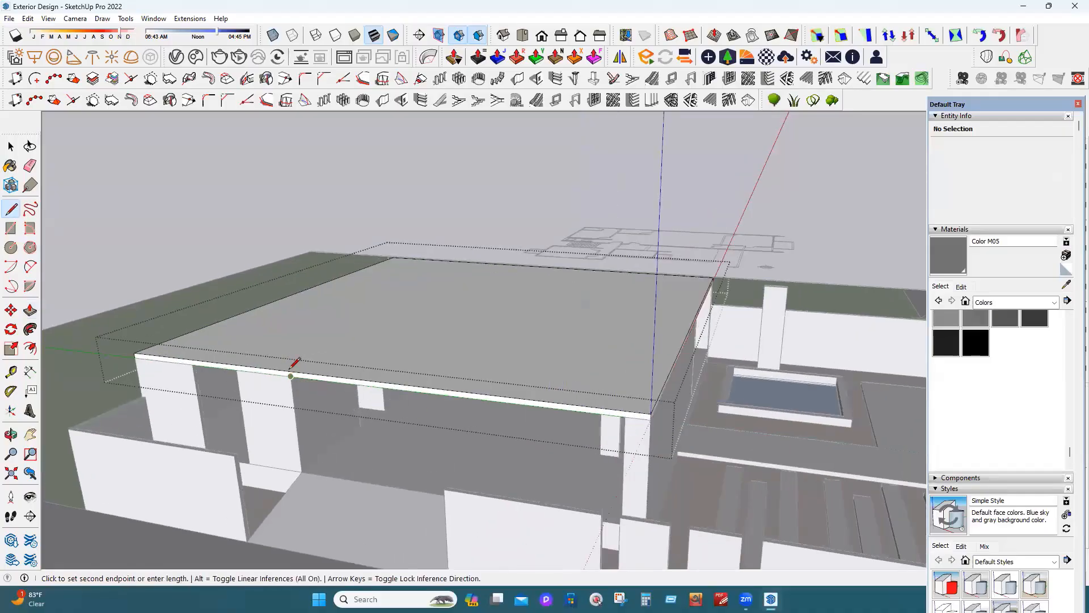
{"action": "scroll", "coordinate": [295, 363], "scroll_direction": "up", "scroll_amount": 2}
{"action": "key", "text": "Escape"}
{"action": "key", "text": "p"}
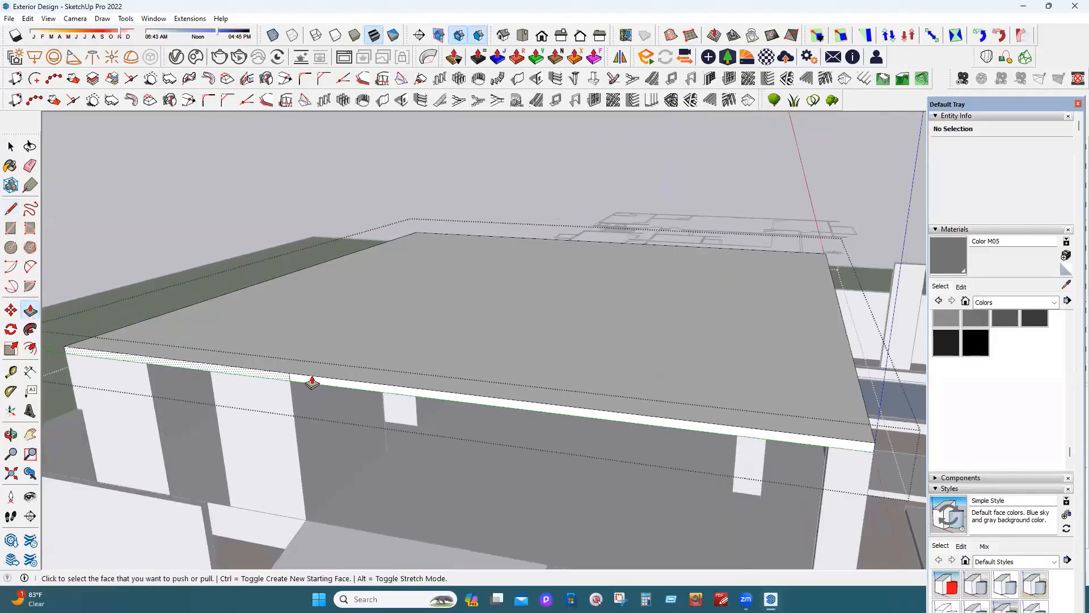
{"action": "left_click", "coordinate": [340, 382]}
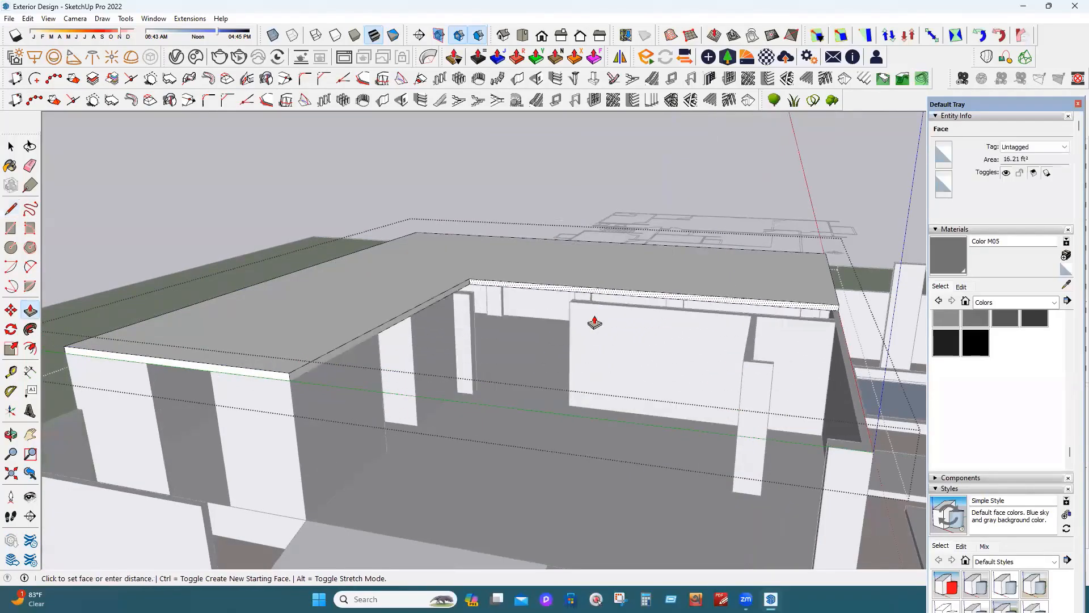
{"action": "left_click", "coordinate": [587, 353]}
Divide the recessed roof edge at the partition wall and Push/Pull the pool-side portion forward to the partition's pillar.
{"action": "middle_click_drag", "start_coordinate": [740, 480], "coordinate": [510, 431]}
{"action": "key", "text": "l"}
{"action": "left_click", "coordinate": [750, 302]}
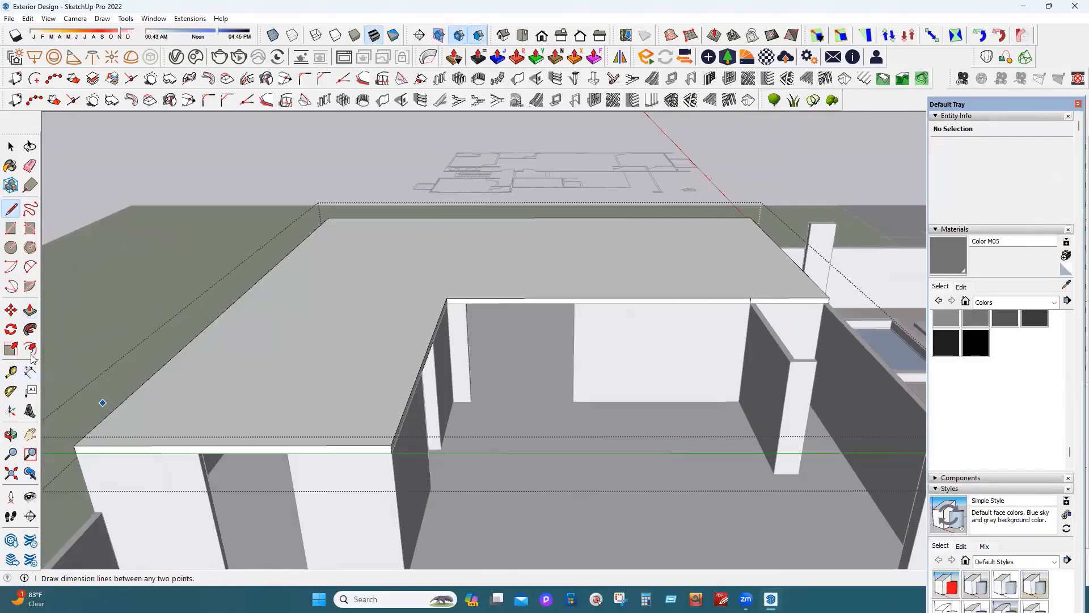
{"action": "left_click", "coordinate": [31, 309]}
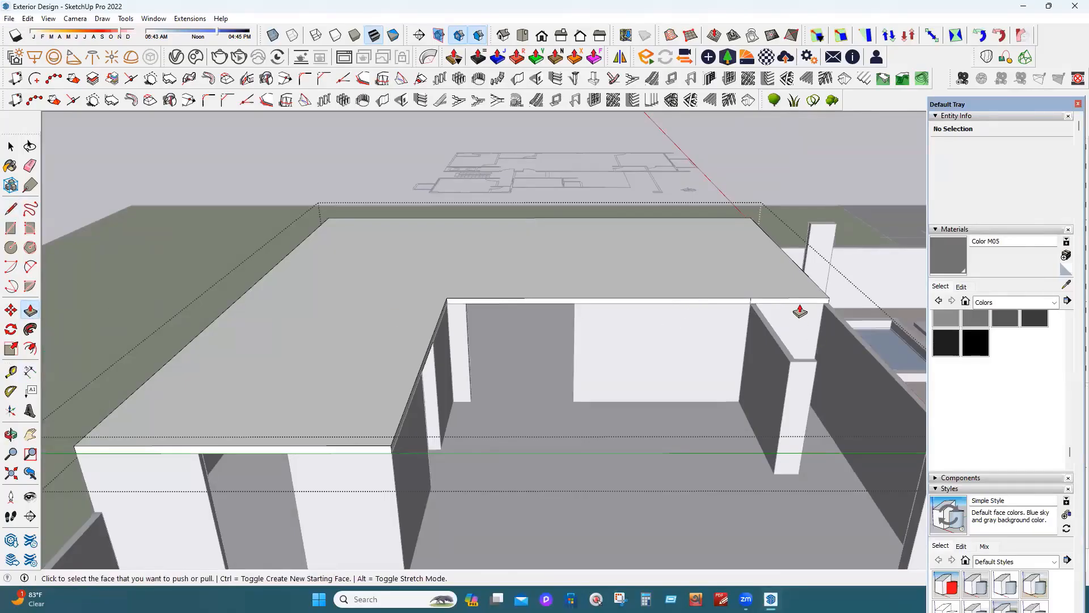
{"action": "left_click", "coordinate": [799, 303]}
{"action": "left_click", "coordinate": [794, 365]}
Push/Pull the end face of the narrow roof arm forward to the front corner pillar and close the roof group.
{"action": "scroll", "coordinate": [310, 413], "scroll_direction": "down", "scroll_amount": 1}
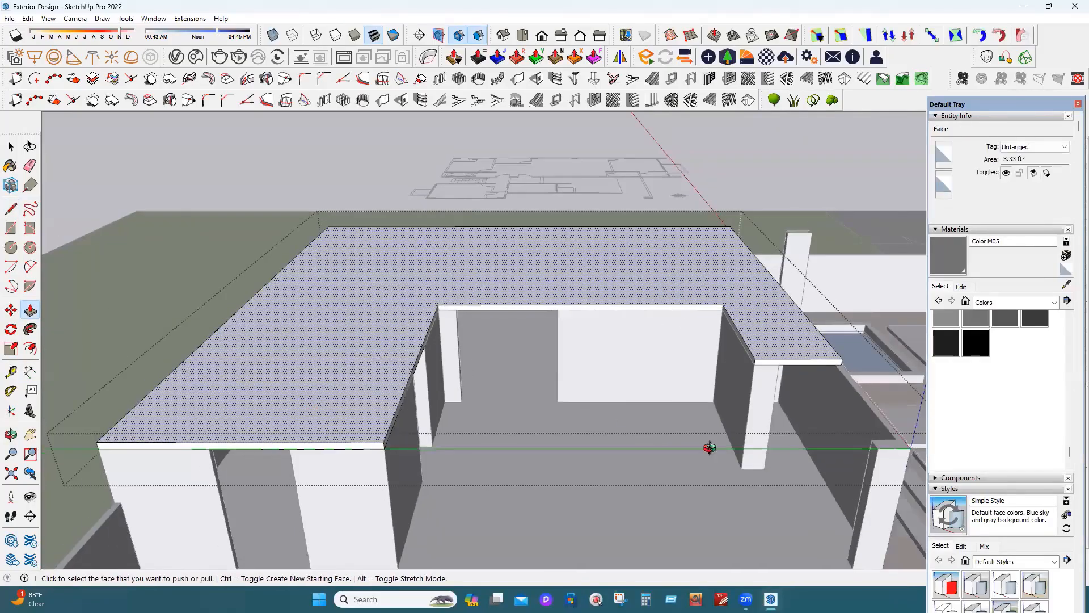
{"action": "scroll", "coordinate": [710, 447], "scroll_direction": "down", "scroll_amount": 2}
{"action": "middle_click_drag", "start_coordinate": [564, 435], "coordinate": [453, 492]}
{"action": "middle_click_drag", "start_coordinate": [748, 379], "coordinate": [637, 479]}
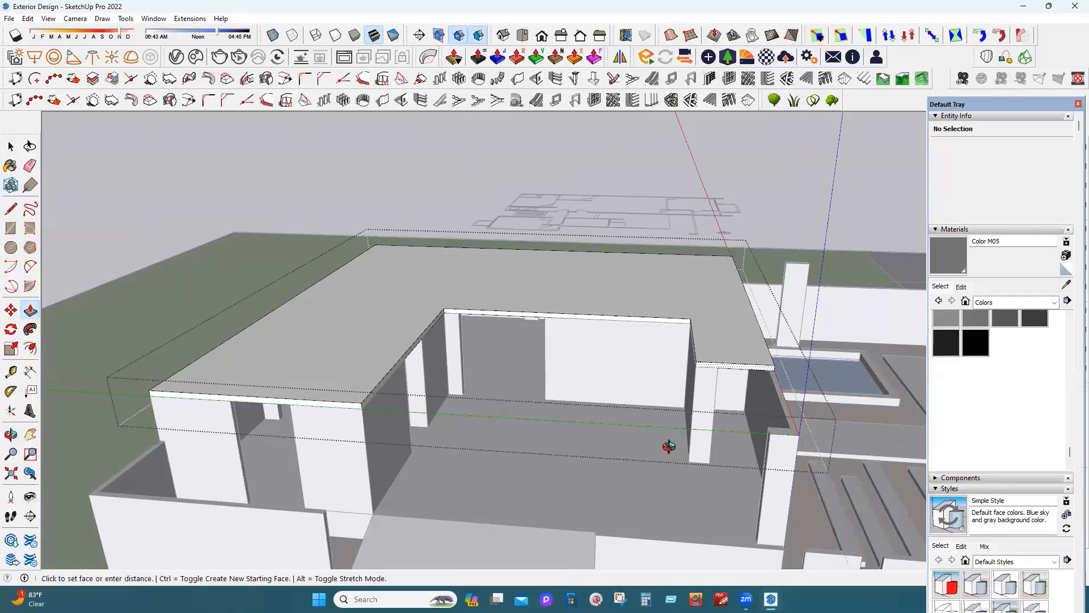
{"action": "middle_click_drag", "start_coordinate": [697, 250], "coordinate": [737, 403]}
{"action": "middle_click_drag", "start_coordinate": [16, 148], "coordinate": [371, 461]}
{"action": "key", "text": "space"}
{"action": "mouse_move", "coordinate": [445, 374]}
{"action": "middle_mouse_down"}
{"action": "mouse_move", "coordinate": [282, 365]}
{"action": "mouse_move", "coordinate": [447, 374]}
{"action": "middle_mouse_up"}
{"action": "scroll", "coordinate": [447, 375], "scroll_direction": "up", "scroll_amount": 1}
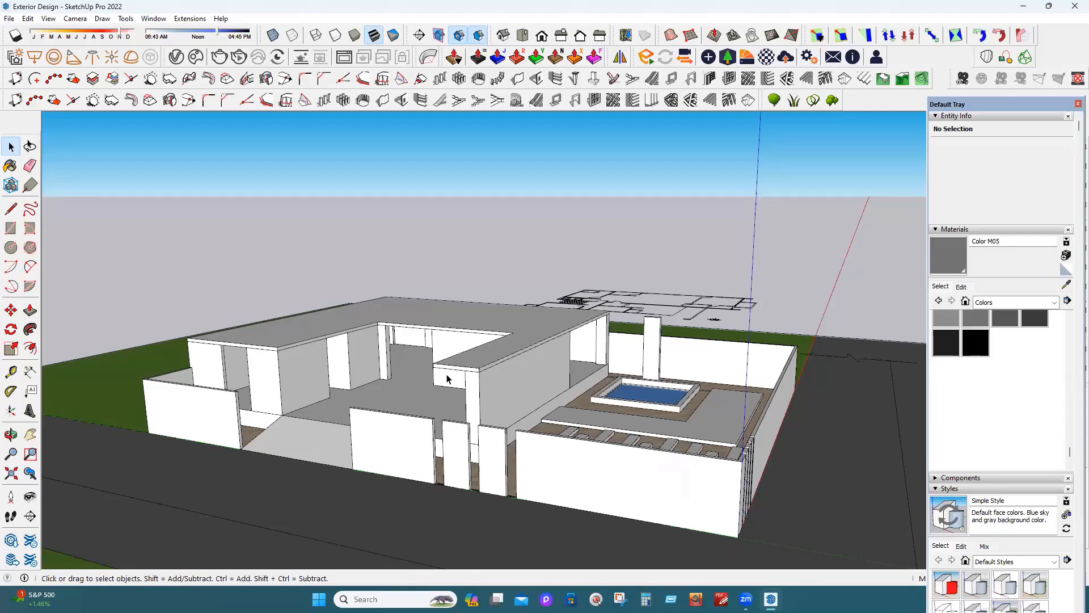
Move the detached upper floor plan group onto the roof slab so its wall lines align with the slab.
{"action": "middle_click_drag", "start_coordinate": [568, 421], "coordinate": [668, 263]}
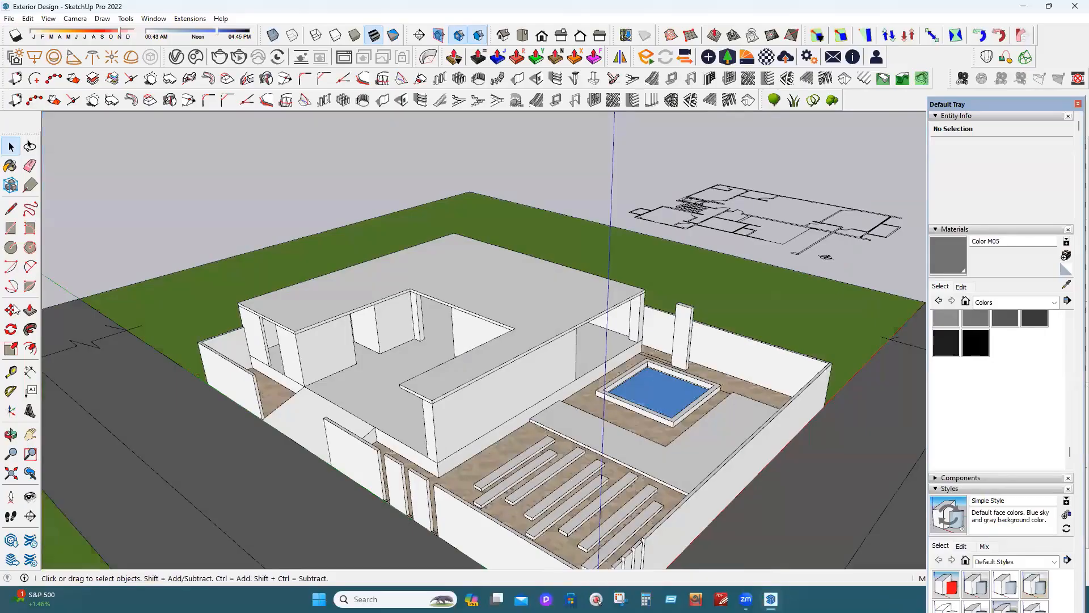
{"action": "scroll", "coordinate": [702, 278], "scroll_direction": "down", "scroll_amount": 5}
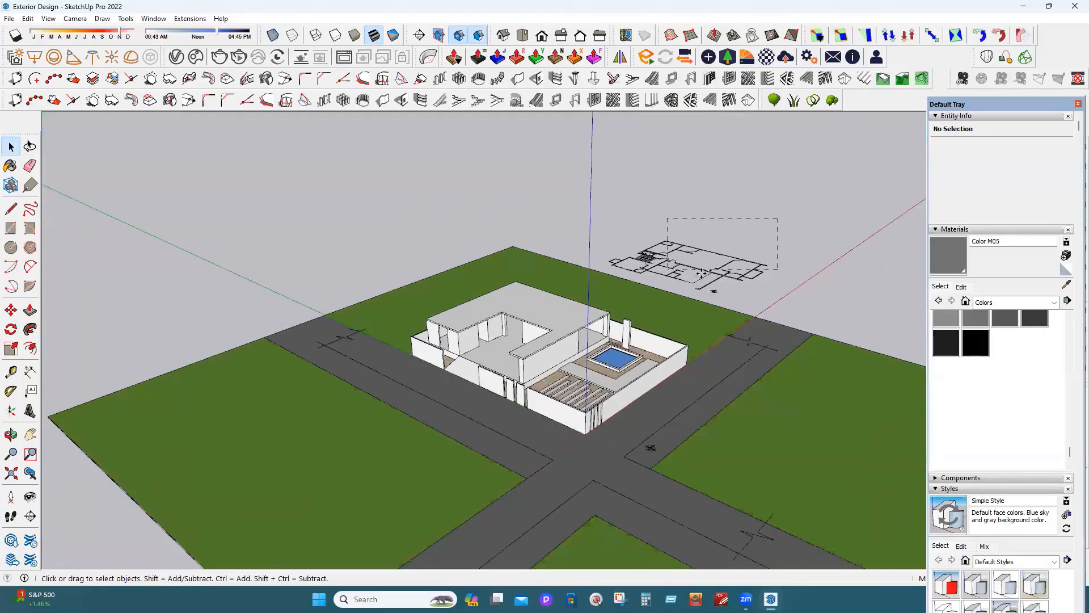
{"action": "left_click", "coordinate": [704, 274]}
{"action": "key", "text": "m"}
{"action": "scroll", "coordinate": [698, 306], "scroll_direction": "up", "scroll_amount": 6}
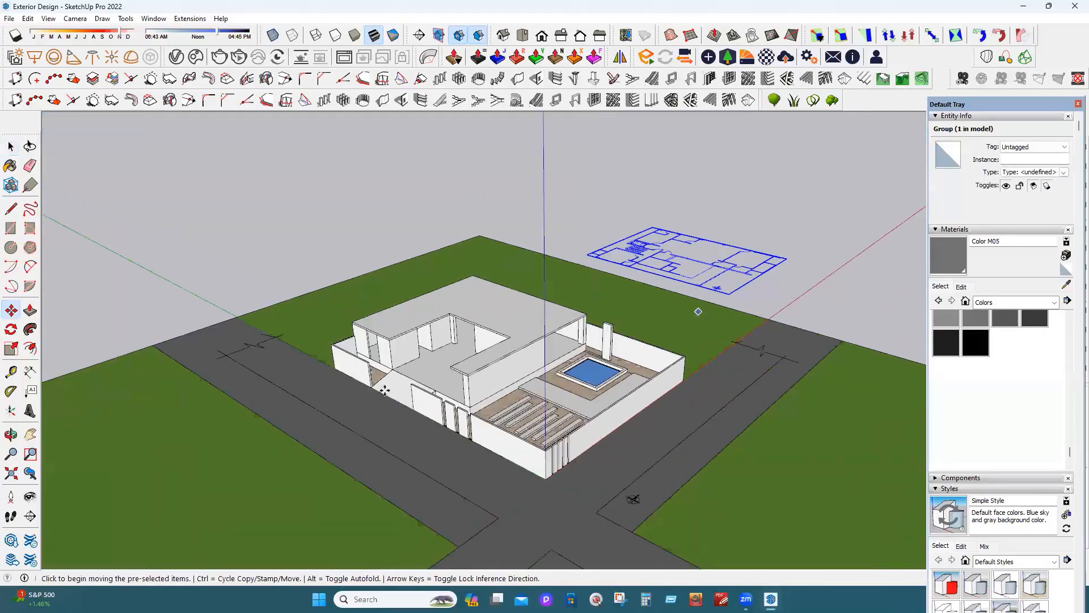
{"action": "scroll", "coordinate": [702, 273], "scroll_direction": "up", "scroll_amount": 2}
{"action": "left_click", "coordinate": [701, 273]}
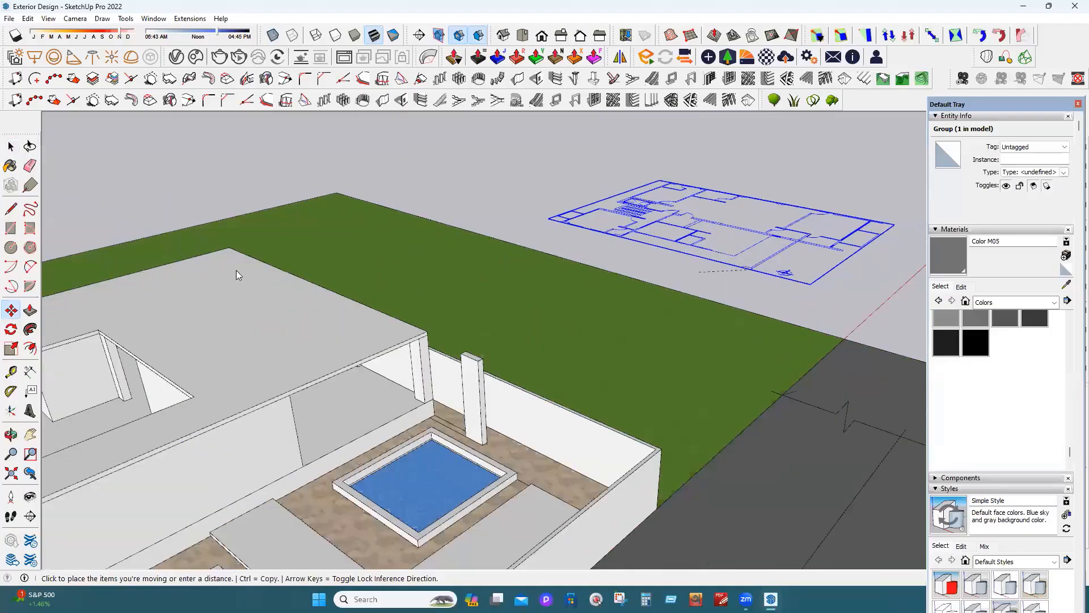
{"action": "scroll", "coordinate": [703, 260], "scroll_direction": "down", "scroll_amount": 5}
{"action": "middle_click_drag", "start_coordinate": [457, 411], "coordinate": [334, 429]}
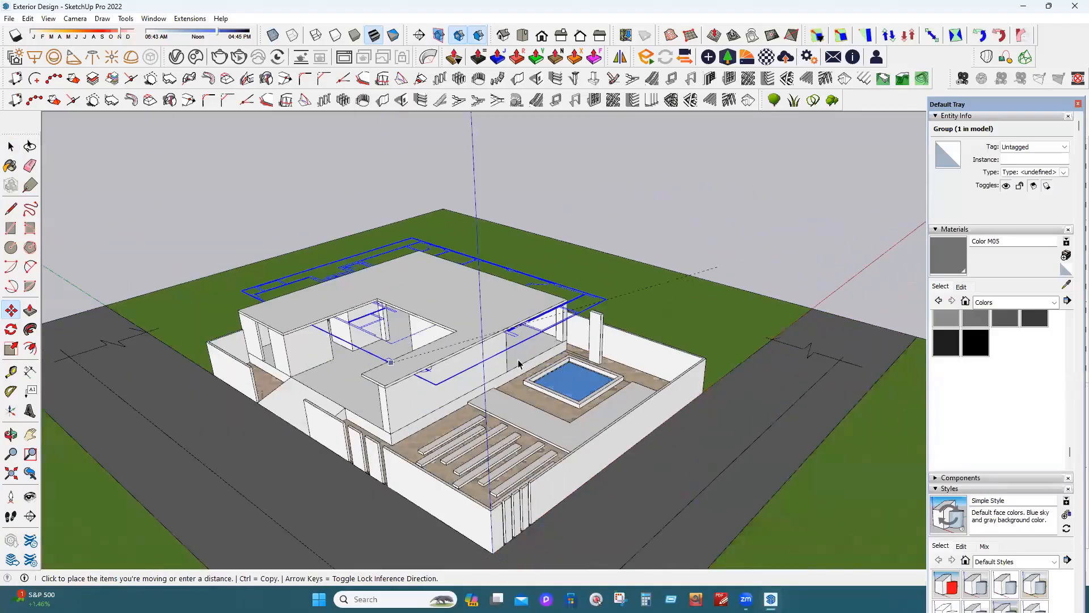
{"action": "scroll", "coordinate": [419, 360], "scroll_direction": "up", "scroll_amount": 2}
{"action": "left_click", "coordinate": [564, 267]}
{"action": "middle_click_drag", "start_coordinate": [614, 316], "coordinate": [675, 454]}
{"action": "left_click_drag", "start_coordinate": [674, 454], "coordinate": [643, 374]}
{"action": "middle_click_drag", "start_coordinate": [527, 389], "coordinate": [9, 252]}
{"action": "key", "text": "space"}
Open the roof group, divide its pool-side edge face at the plan's wall line, and Push/Pull the far portion out to the plan's outer wall.
{"action": "scroll", "coordinate": [585, 337], "scroll_direction": "down", "scroll_amount": 5}
{"action": "scroll", "coordinate": [550, 351], "scroll_direction": "up", "scroll_amount": 6}
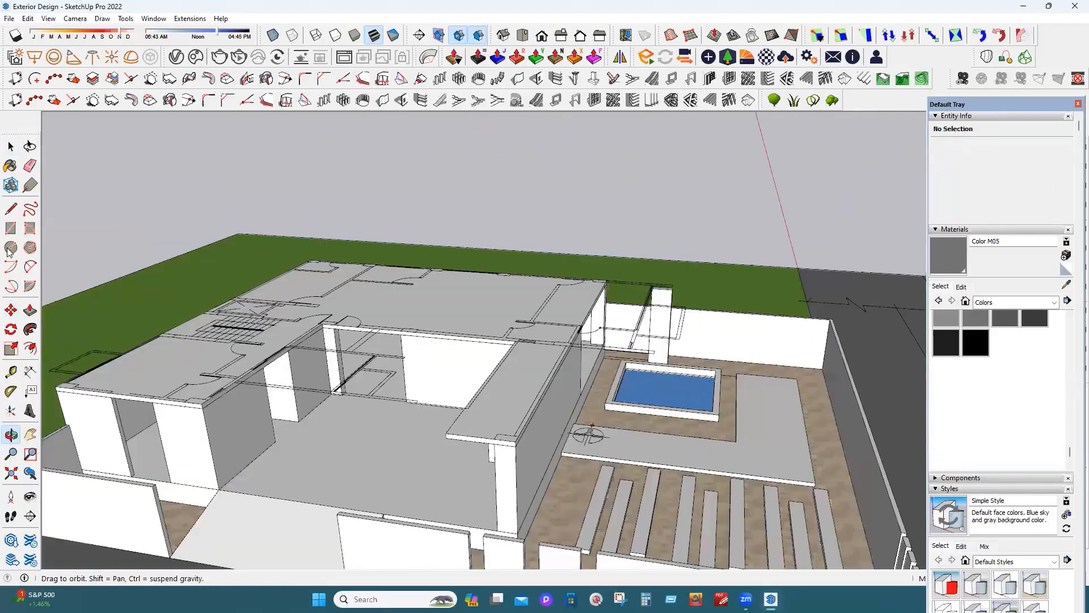
{"action": "left_click", "coordinate": [11, 209]}
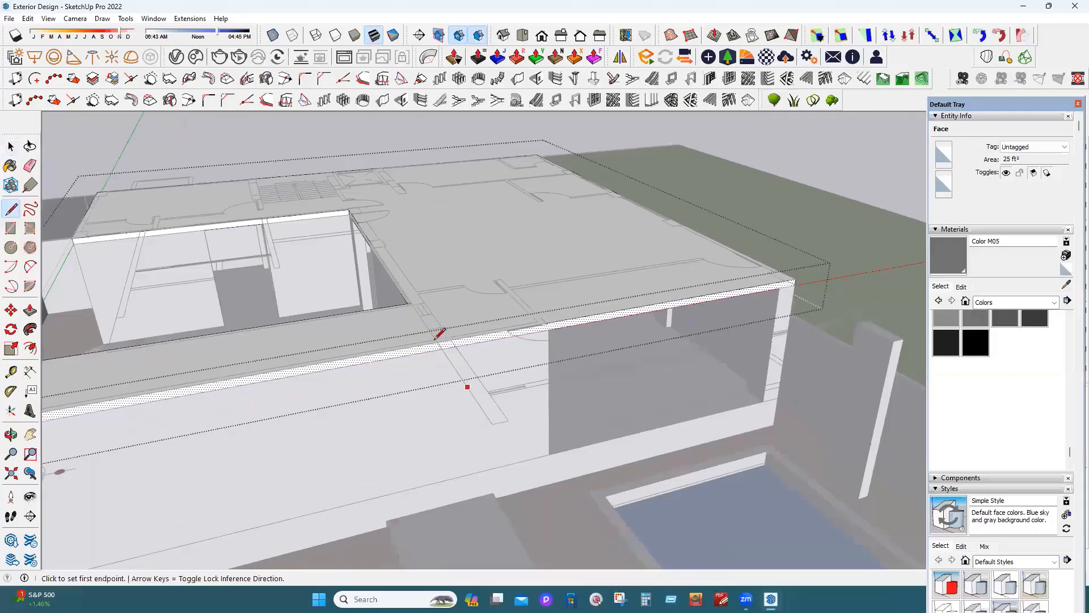
{"action": "scroll", "coordinate": [449, 346], "scroll_direction": "up", "scroll_amount": 2}
{"action": "left_click", "coordinate": [436, 334]}
{"action": "left_click", "coordinate": [431, 342]}
{"action": "key", "text": "p"}
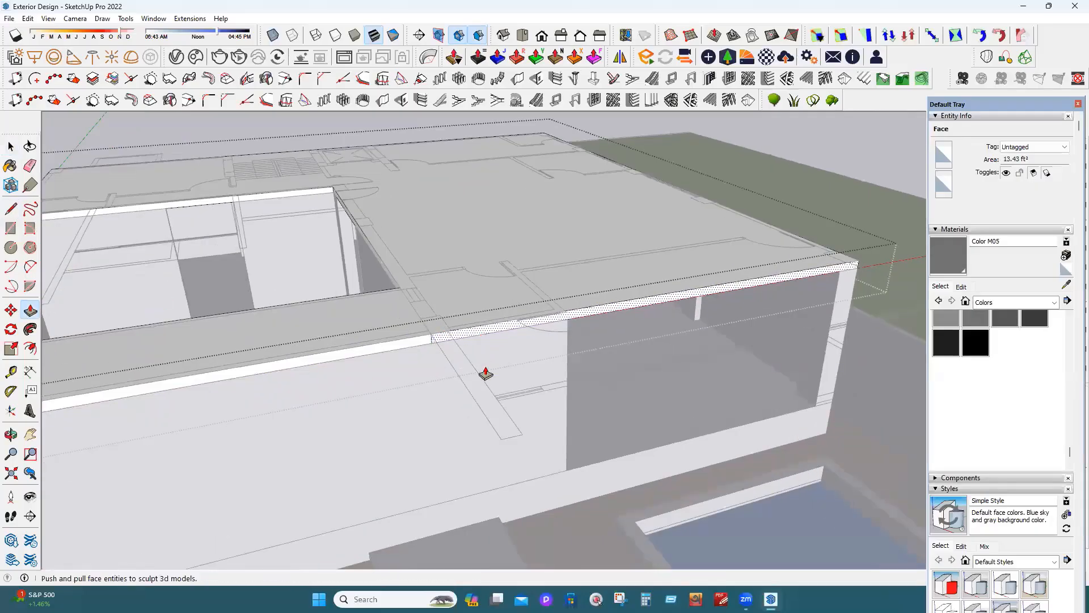
{"action": "left_click", "coordinate": [487, 370]}
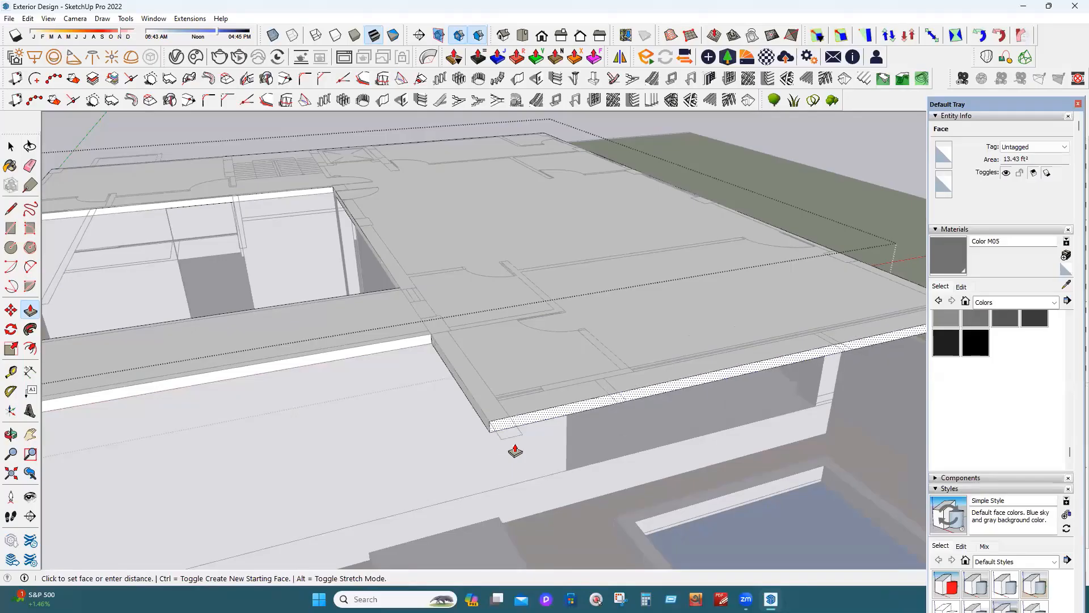
{"action": "left_click", "coordinate": [503, 445]}
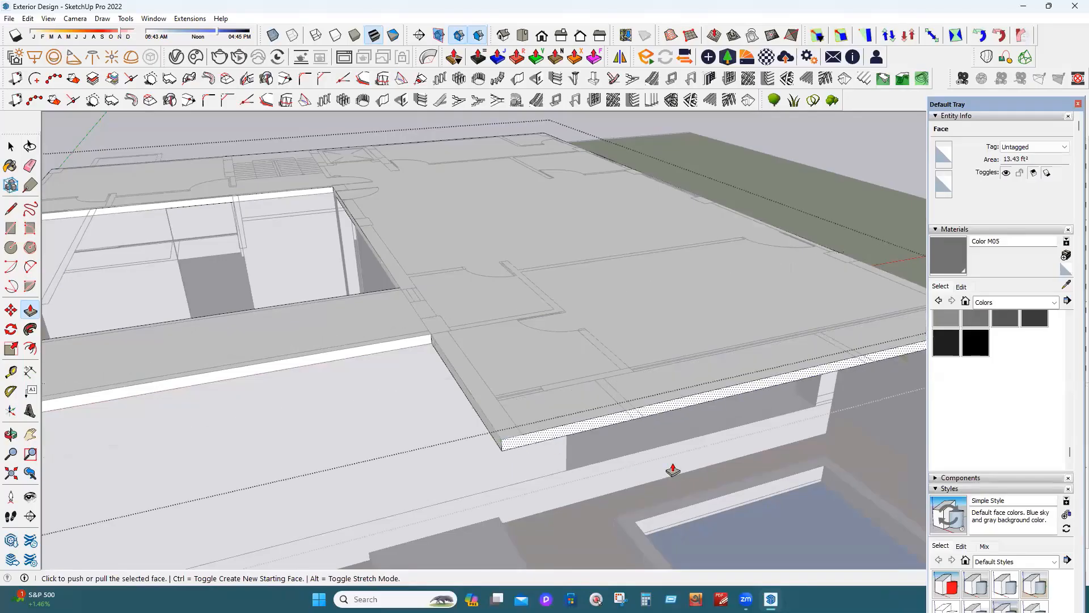
Divide the extended pool-side edge at both sides of the plan's balcony and Push/Pull that section out to the balcony outline.
{"action": "key", "text": "l"}
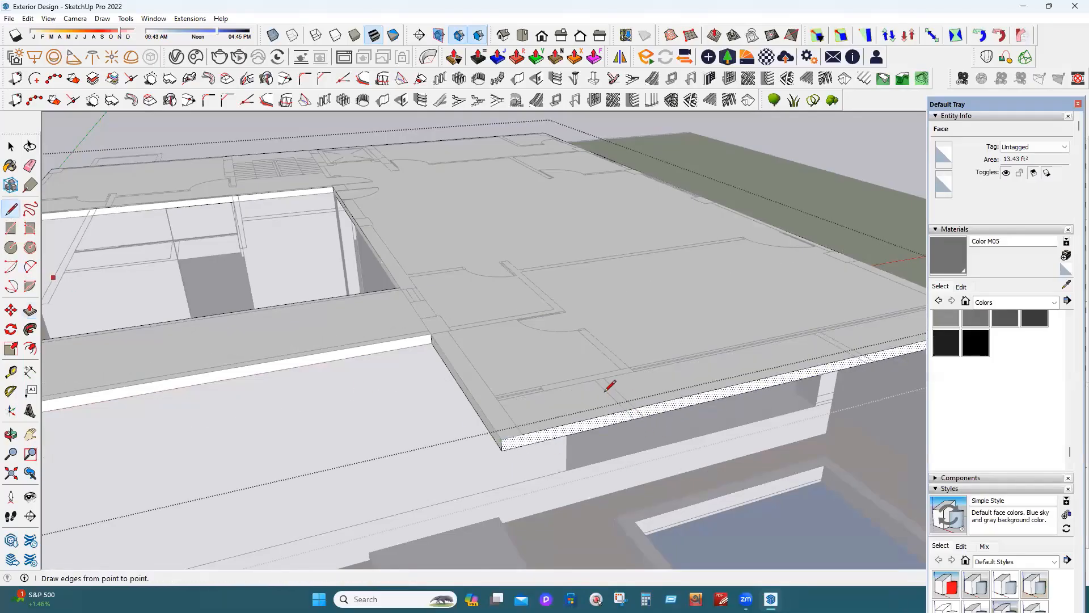
{"action": "scroll", "coordinate": [607, 384], "scroll_direction": "up", "scroll_amount": 3}
{"action": "left_click", "coordinate": [699, 357]}
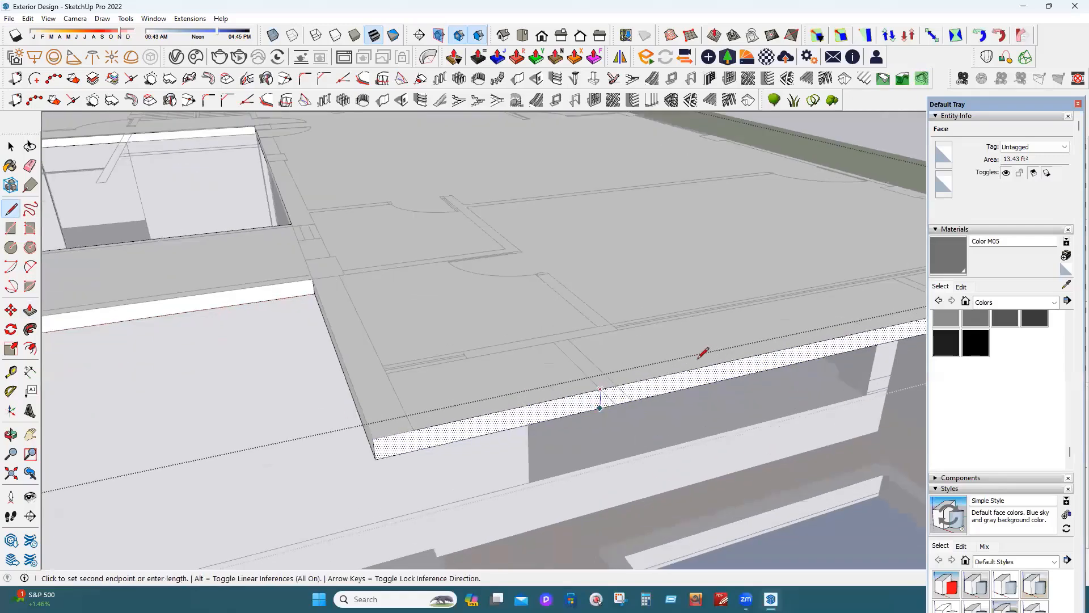
{"action": "left_click", "coordinate": [600, 408]}
{"action": "scroll", "coordinate": [315, 432], "scroll_direction": "down", "scroll_amount": 2}
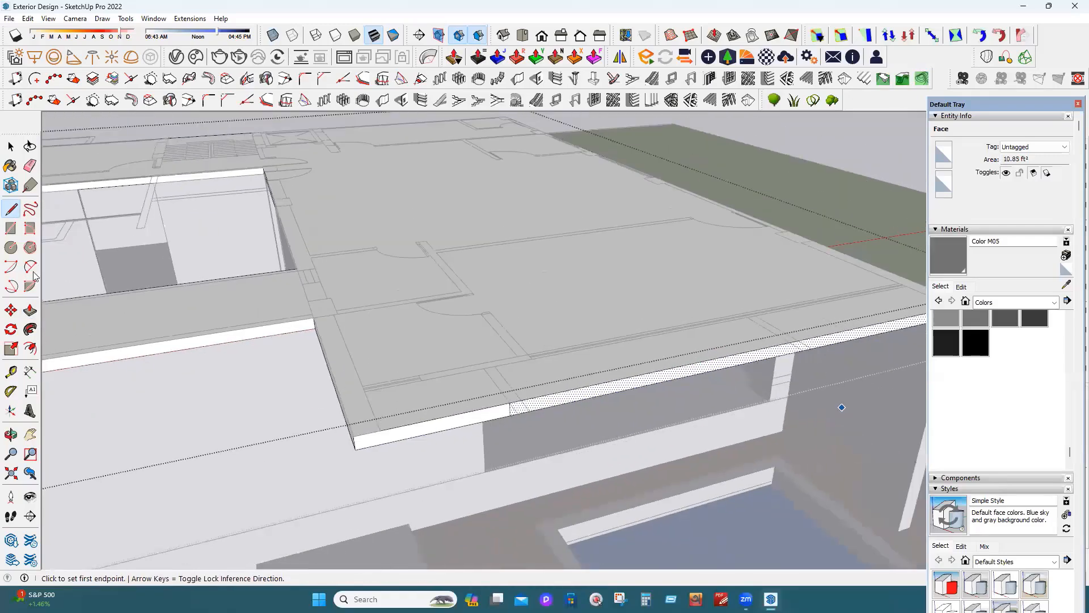
{"action": "middle_click_drag", "start_coordinate": [509, 380], "coordinate": [457, 393]}
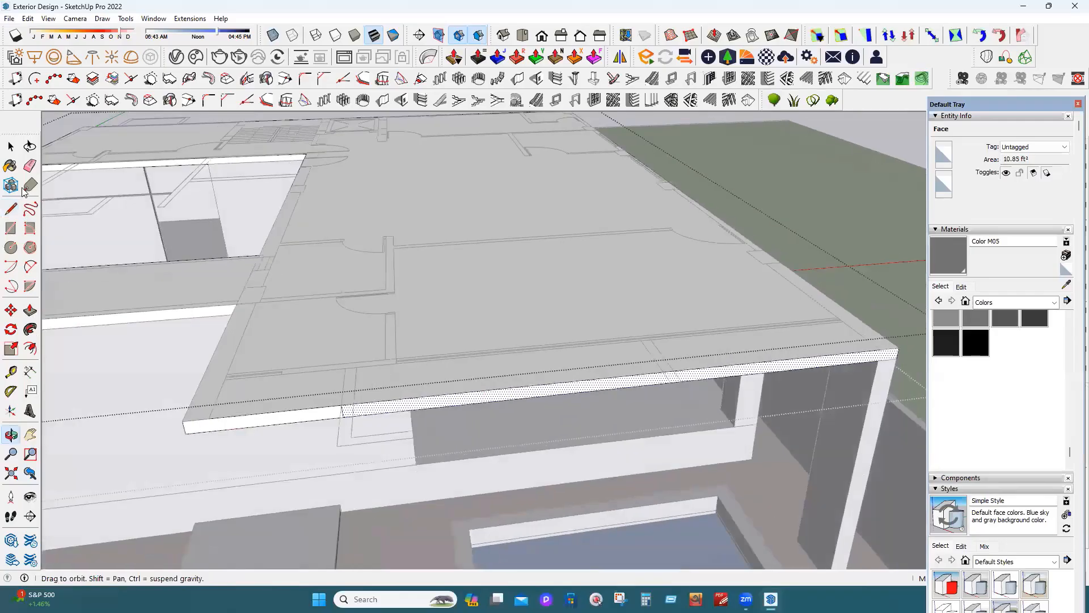
{"action": "key", "text": "space"}
{"action": "left_click", "coordinate": [487, 399]}
{"action": "key", "text": "p"}
{"action": "left_click", "coordinate": [404, 410]}
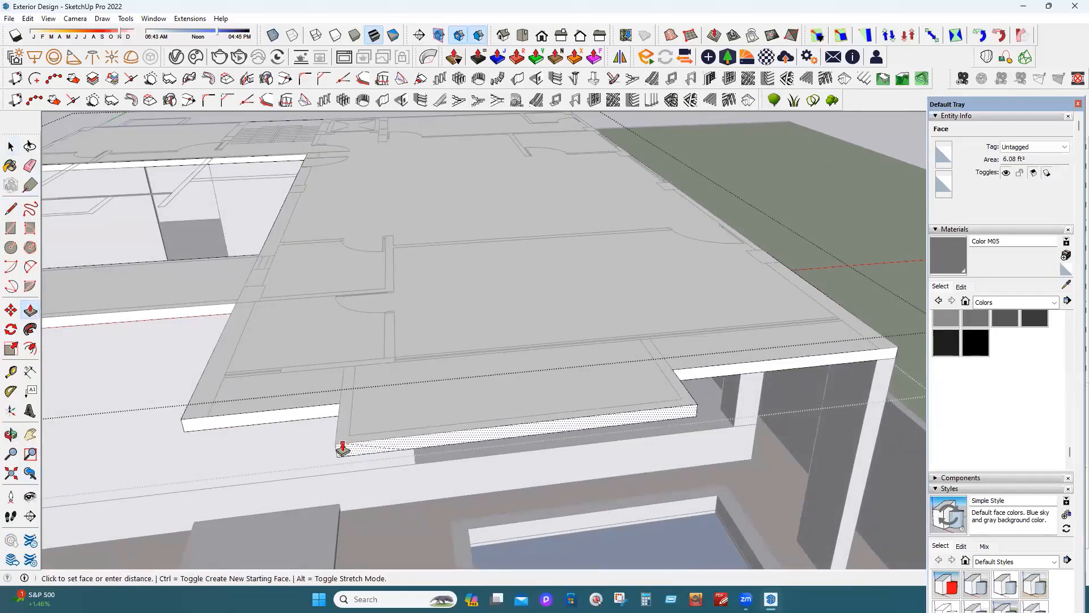
{"action": "left_click", "coordinate": [343, 444]}
Divide off a narrow section at the far end of the pool-side roof edge and Push/Pull it out to the freestanding pillar.
{"action": "scroll", "coordinate": [520, 409], "scroll_direction": "down", "scroll_amount": 1}
{"action": "scroll", "coordinate": [558, 477], "scroll_direction": "down", "scroll_amount": 4}
{"action": "middle_click_drag", "start_coordinate": [627, 444], "coordinate": [584, 482]}
{"action": "middle_click_drag", "start_coordinate": [366, 346], "coordinate": [438, 367]}
{"action": "scroll", "coordinate": [566, 476], "scroll_direction": "up", "scroll_amount": 2}
{"action": "scroll", "coordinate": [627, 428], "scroll_direction": "up", "scroll_amount": 2}
{"action": "left_click", "coordinate": [683, 417]}
{"action": "mouse_move", "coordinate": [702, 384]}
{"action": "middle_mouse_down"}
{"action": "mouse_move", "coordinate": [814, 433]}
{"action": "mouse_move", "coordinate": [630, 418]}
{"action": "mouse_move", "coordinate": [100, 246]}
{"action": "mouse_move", "coordinate": [5, 229]}
{"action": "middle_mouse_up"}
{"action": "key", "text": "l"}
{"action": "left_click", "coordinate": [821, 316]}
{"action": "left_click", "coordinate": [817, 324]}
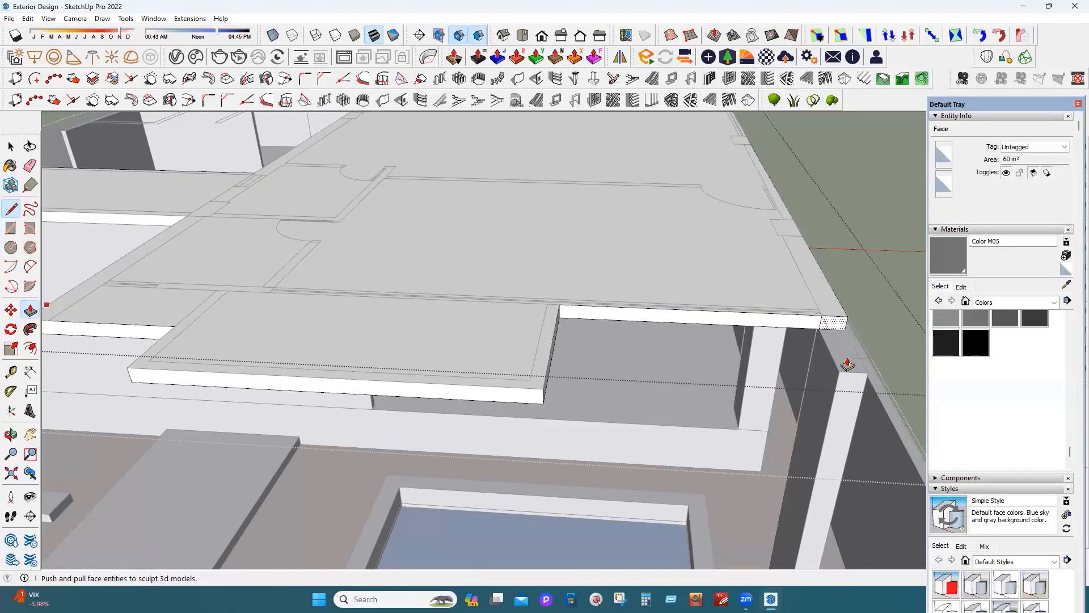
{"action": "scroll", "coordinate": [761, 367], "scroll_direction": "down", "scroll_amount": 4}
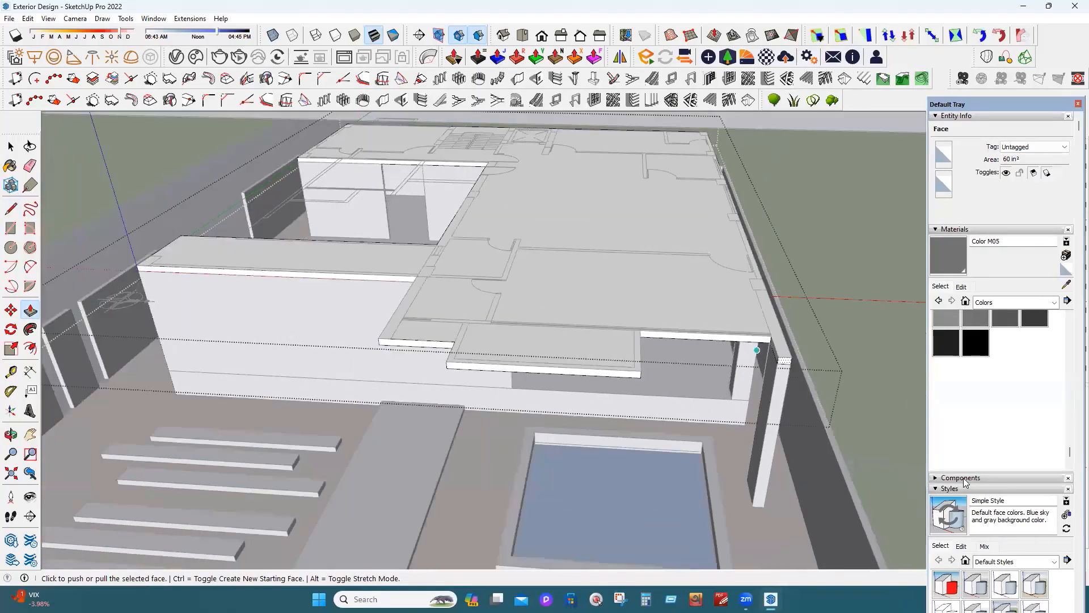
{"action": "scroll", "coordinate": [525, 365], "scroll_direction": "down", "scroll_amount": 4}
Push/Pull the slab's edge face above the courtyard forward to the plan's front wall line.
{"action": "middle_click_drag", "start_coordinate": [525, 365], "coordinate": [563, 364]}
{"action": "left_click_drag", "start_coordinate": [689, 446], "coordinate": [502, 402]}
{"action": "middle_click_drag", "start_coordinate": [499, 400], "coordinate": [651, 463]}
{"action": "middle_click_drag", "start_coordinate": [671, 349], "coordinate": [22, 312]}
{"action": "middle_click_drag", "start_coordinate": [617, 297], "coordinate": [580, 264]}
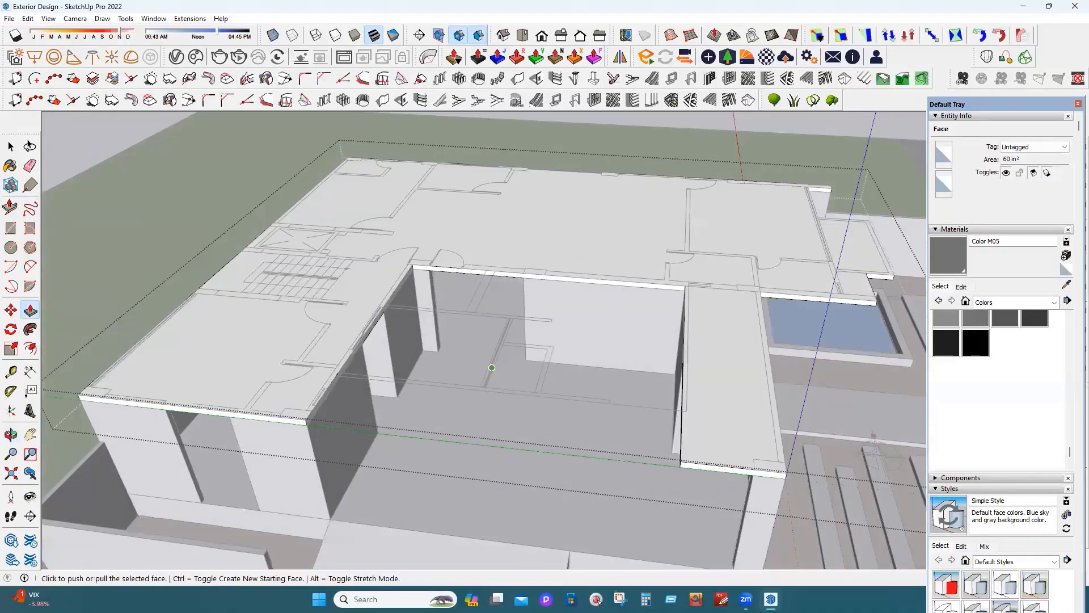
{"action": "scroll", "coordinate": [492, 367], "scroll_direction": "up", "scroll_amount": 4}
{"action": "key", "text": "space"}
{"action": "left_click", "coordinate": [410, 246]}
{"action": "key", "text": "p"}
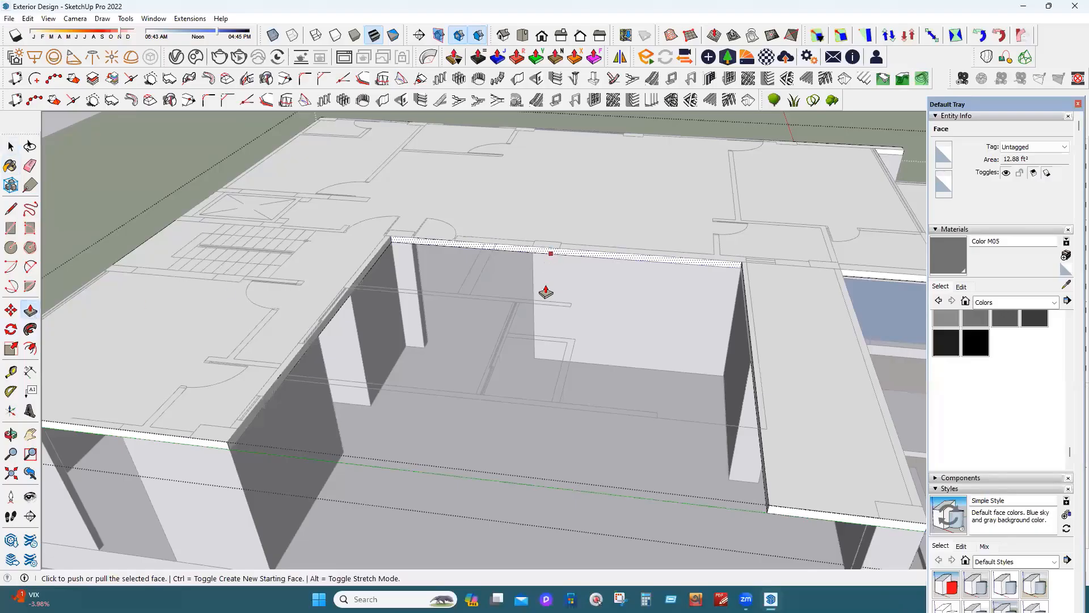
{"action": "left_click", "coordinate": [546, 292]}
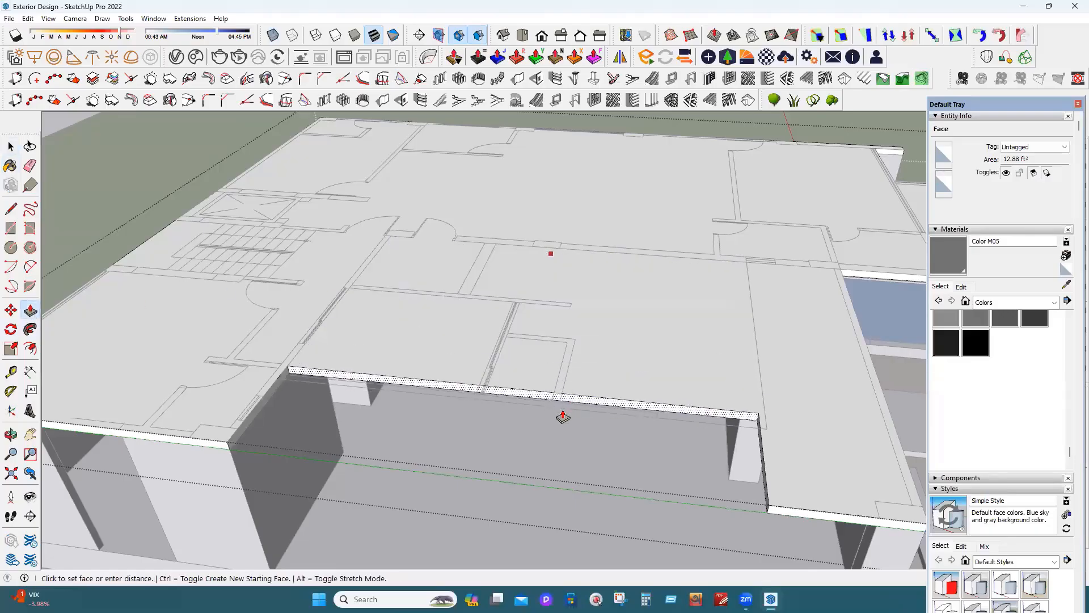
{"action": "left_click", "coordinate": [599, 412]}
Divide the extended courtyard edge at the end of the plan's front wall and Push/Pull the short portion back to the inner wall line.
{"action": "left_click", "coordinate": [9, 211]}
{"action": "scroll", "coordinate": [709, 389], "scroll_direction": "up", "scroll_amount": 3}
{"action": "scroll", "coordinate": [634, 417], "scroll_direction": "up", "scroll_amount": 2}
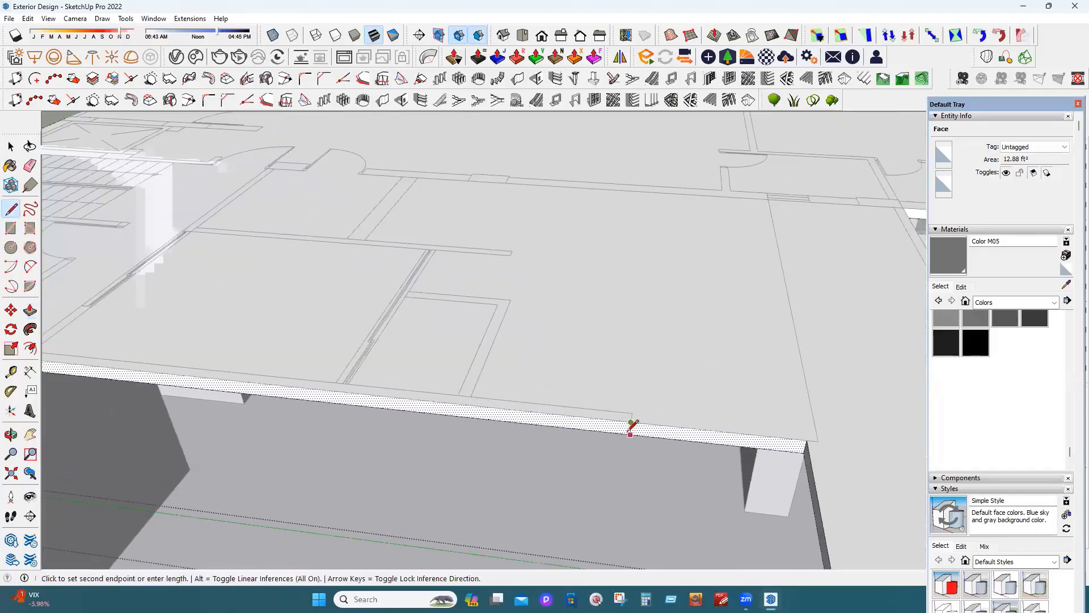
{"action": "key", "text": "p"}
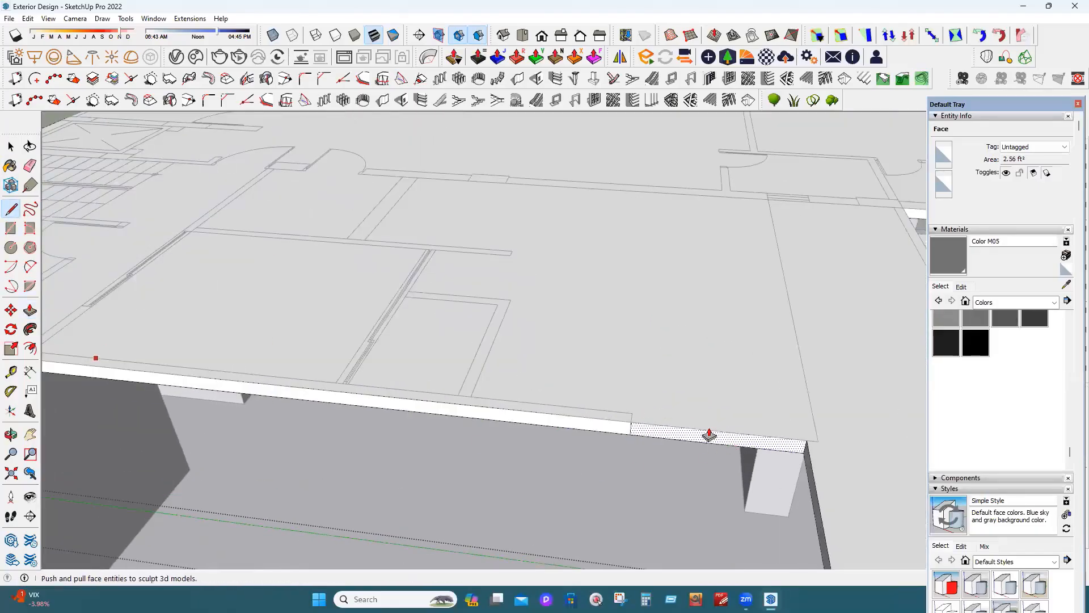
{"action": "left_click", "coordinate": [705, 437]}
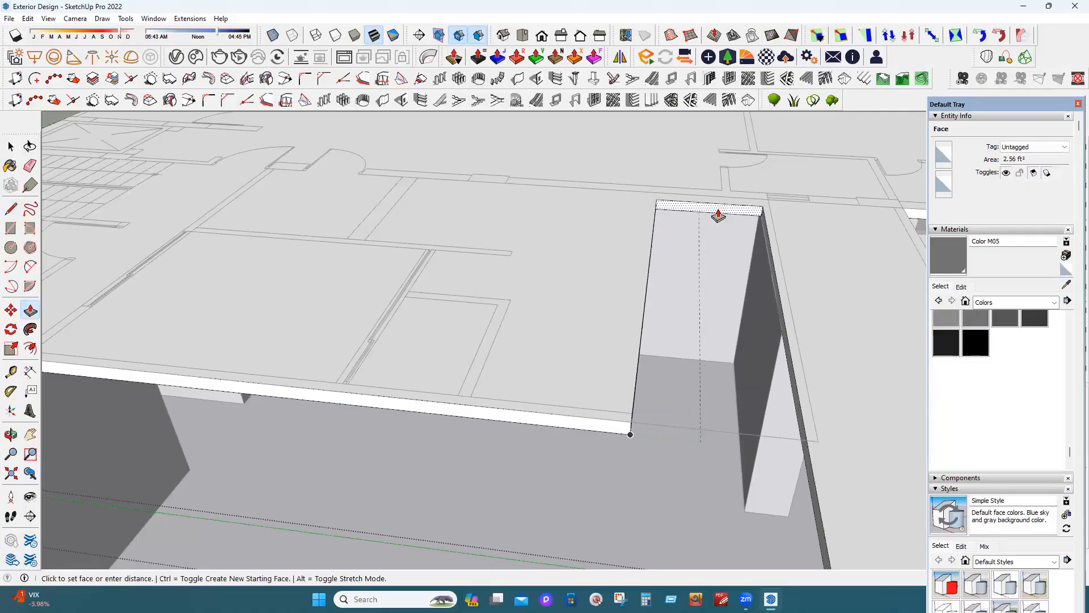
{"action": "left_click", "coordinate": [532, 248]}
Draw two lines from the plan's wall corners across the roof extension and divide its side edge face where they meet it.
{"action": "mouse_move", "coordinate": [579, 257]}
{"action": "middle_mouse_down"}
{"action": "mouse_move", "coordinate": [576, 338]}
{"action": "mouse_move", "coordinate": [605, 369]}
{"action": "mouse_move", "coordinate": [713, 371]}
{"action": "mouse_move", "coordinate": [822, 410]}
{"action": "mouse_move", "coordinate": [487, 370]}
{"action": "mouse_move", "coordinate": [539, 380]}
{"action": "mouse_move", "coordinate": [574, 311]}
{"action": "middle_mouse_up"}
{"action": "key", "text": "l"}
{"action": "left_click", "coordinate": [560, 320]}
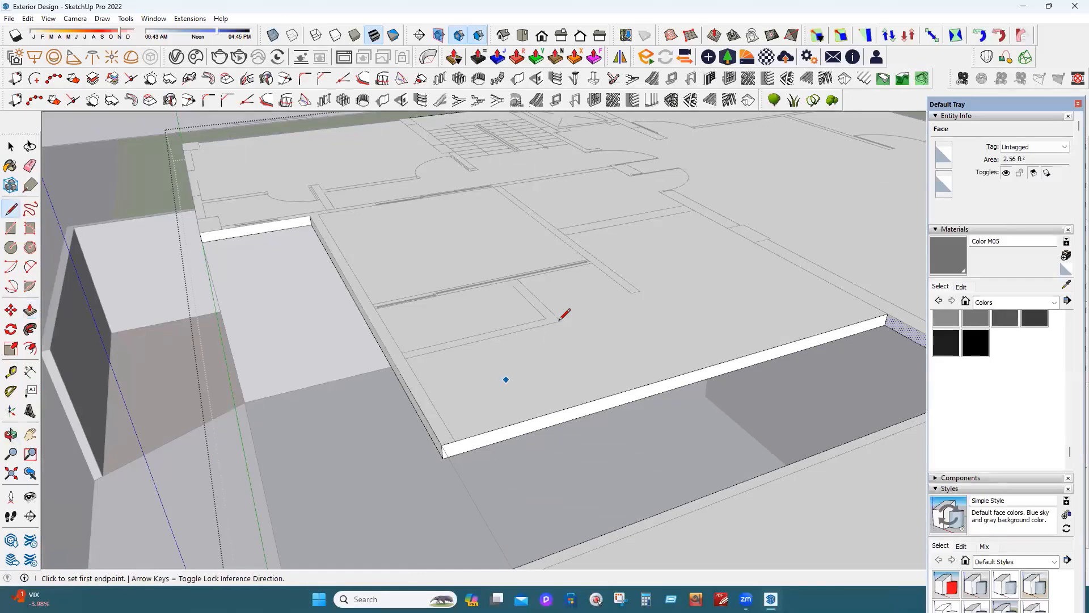
{"action": "left_click", "coordinate": [631, 389]}
{"action": "left_click", "coordinate": [630, 401]}
{"action": "left_click", "coordinate": [639, 291]}
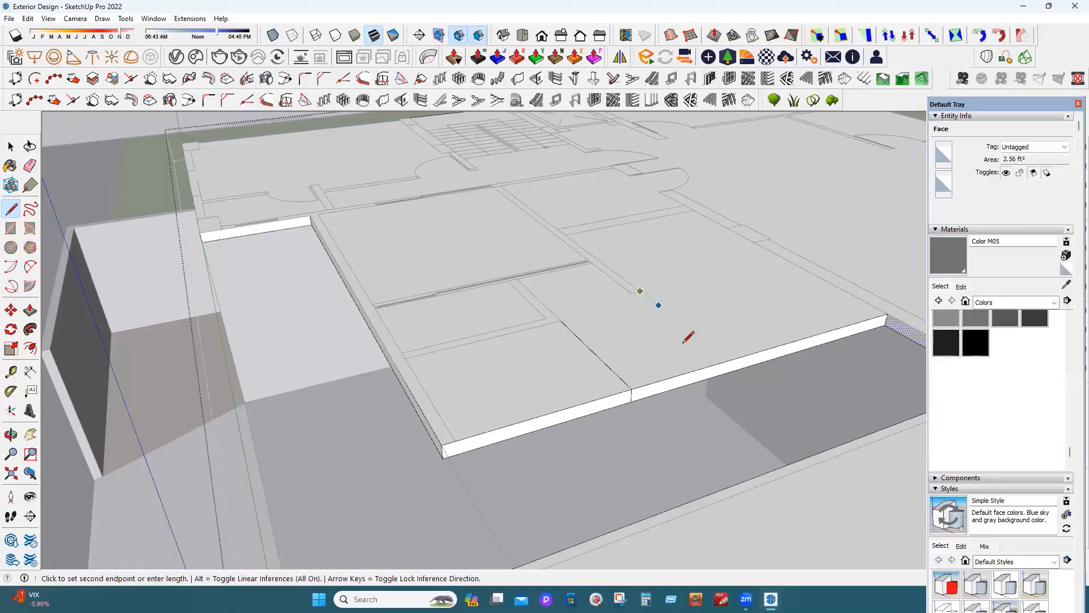
{"action": "left_click", "coordinate": [731, 359]}
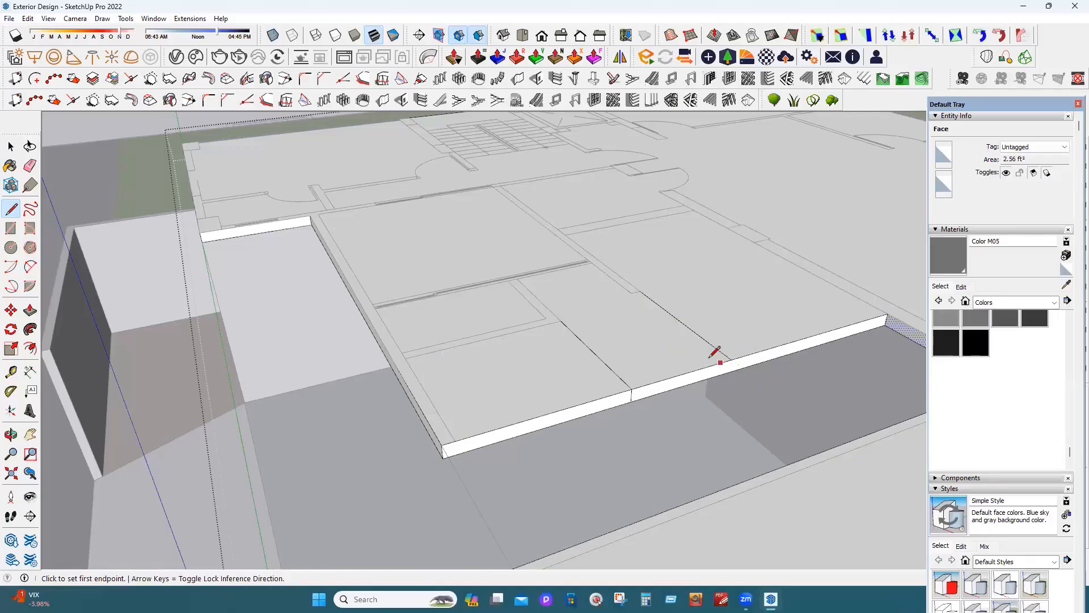
{"action": "left_click", "coordinate": [732, 359]}
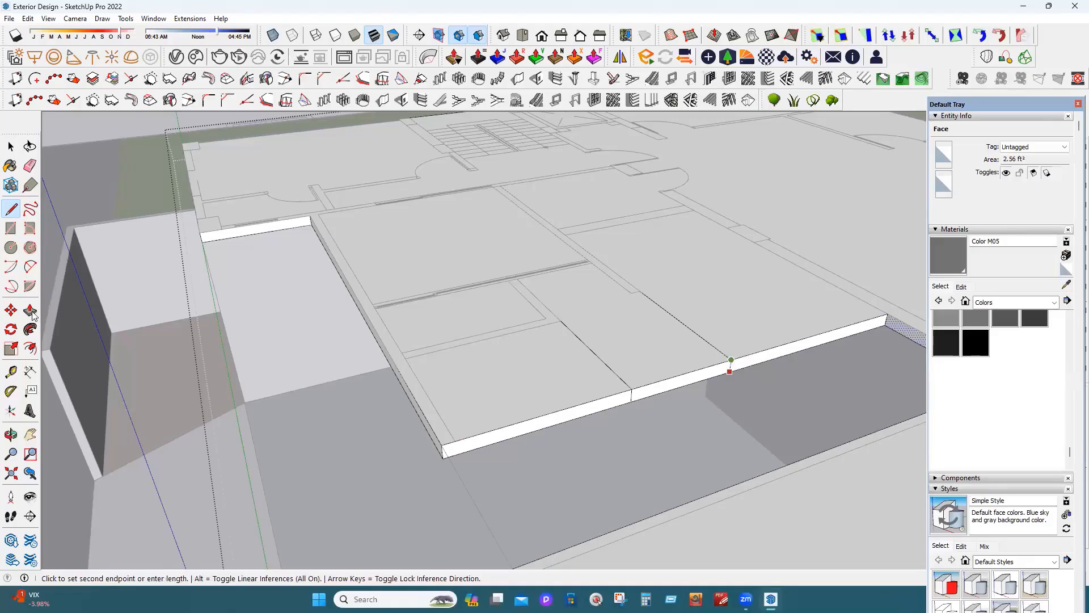
{"action": "left_click", "coordinate": [729, 371]}
Push/Pull the inner and middle sections of the extension's side edge back toward the plan's room walls.
{"action": "left_click", "coordinate": [29, 310]}
{"action": "left_click", "coordinate": [10, 147]}
{"action": "left_click", "coordinate": [780, 355]}
{"action": "key", "text": "p"}
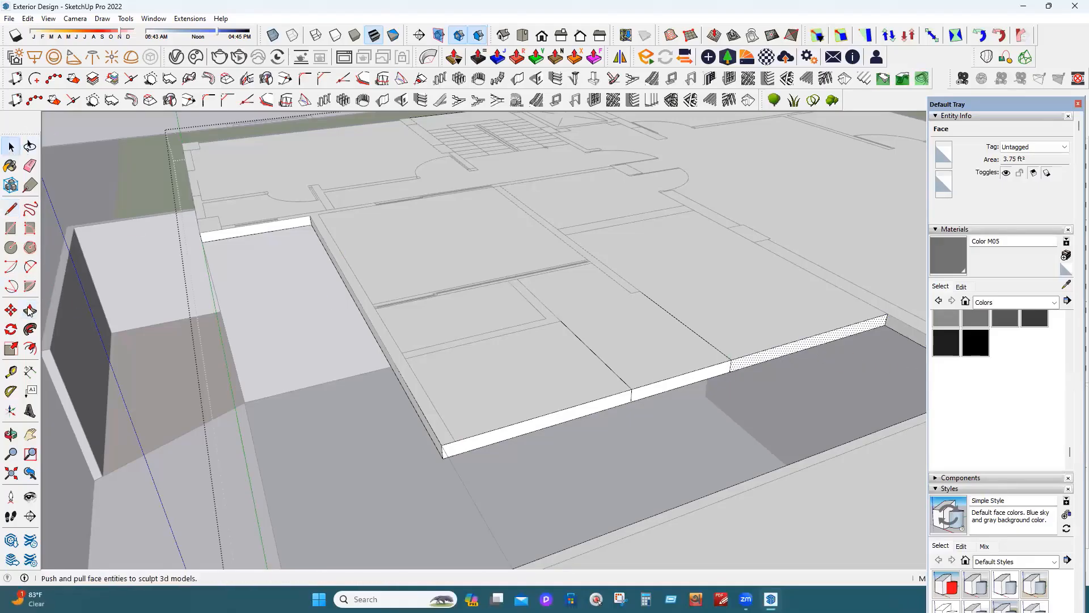
{"action": "left_click_drag", "start_coordinate": [825, 351], "coordinate": [691, 219]}
{"action": "key", "text": "space"}
{"action": "left_click", "coordinate": [670, 386]}
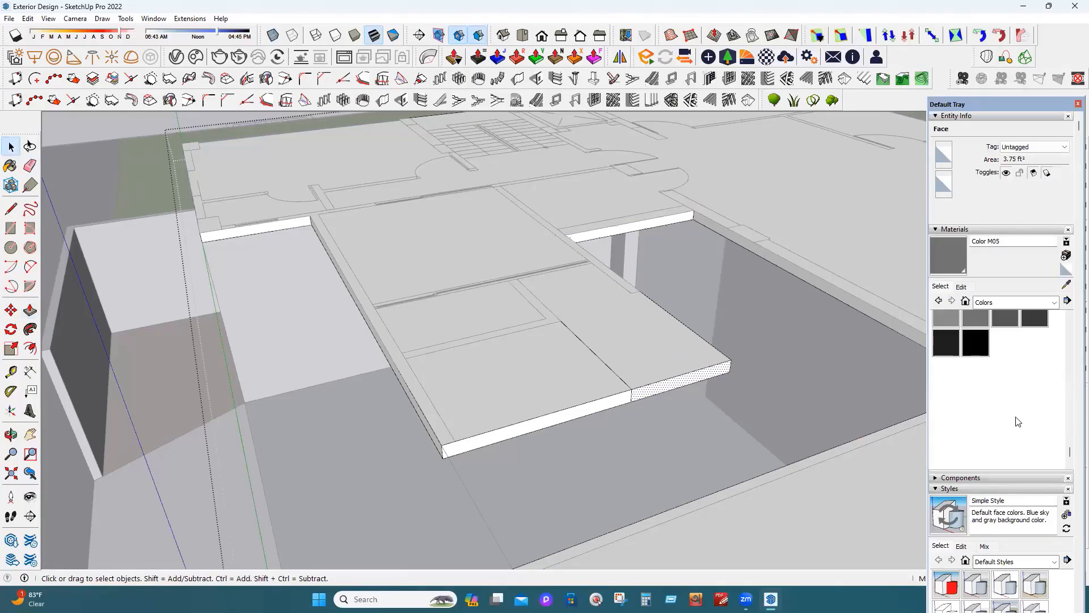
{"action": "left_click", "coordinate": [717, 382]}
{"action": "left_click", "coordinate": [630, 295]}
Undo the cutbacks on the roof extension's side edge and remove the dividing lines.
{"action": "middle_click_drag", "start_coordinate": [705, 344], "coordinate": [783, 304]}
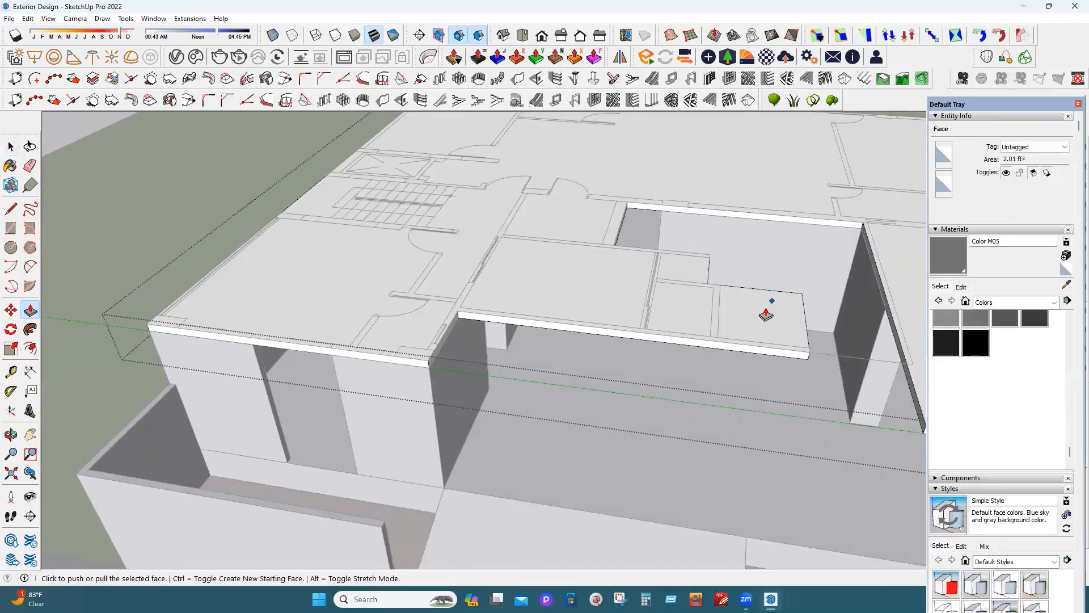
{"action": "left_click", "coordinate": [765, 313]}
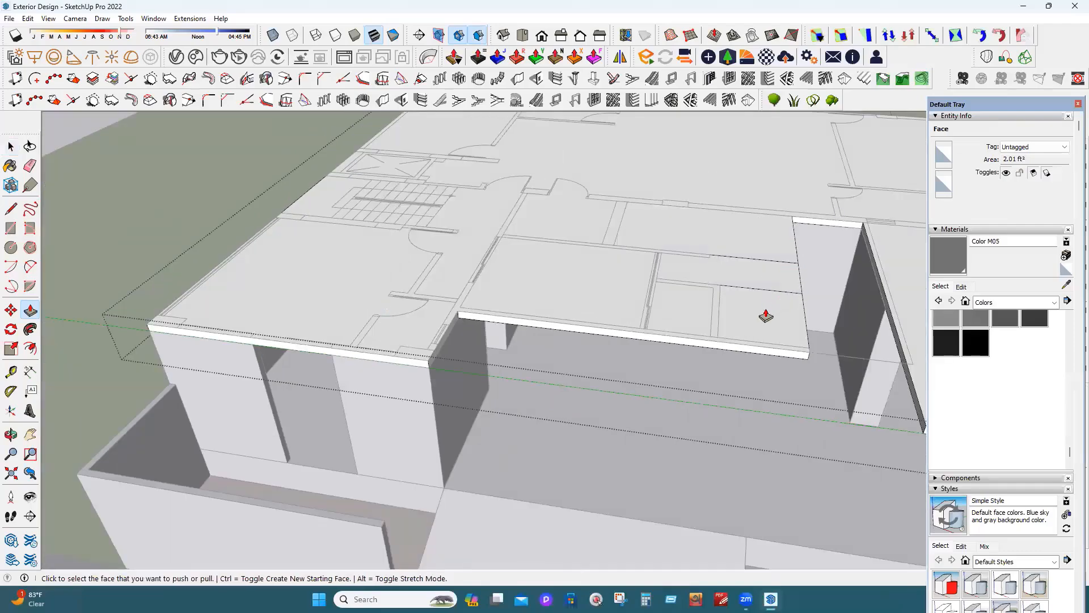
{"action": "left_click", "coordinate": [9, 147]}
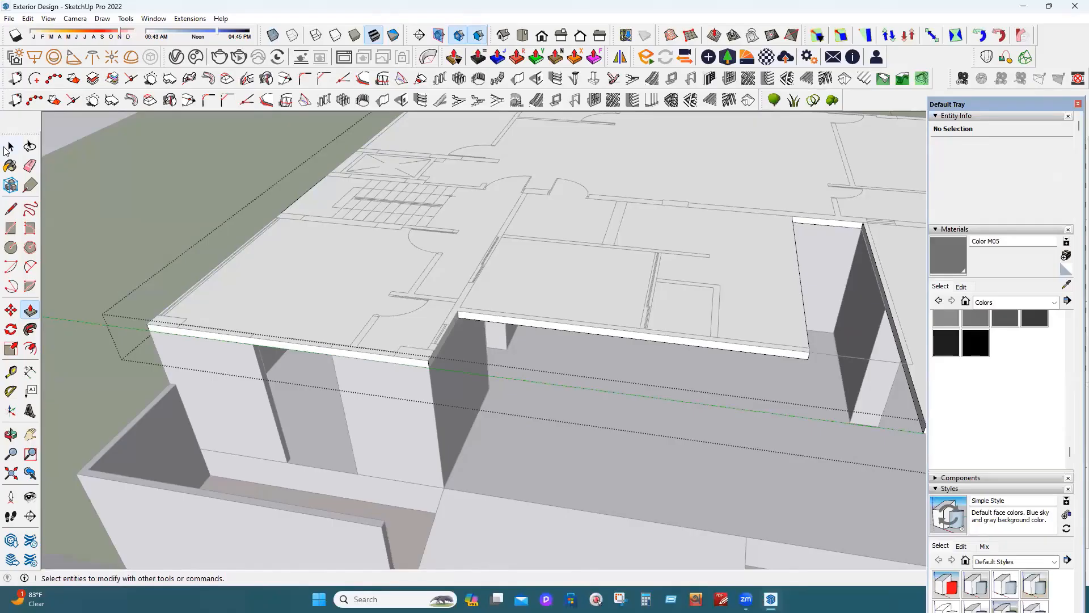
Reopen the roof group and divide the edge face opposite the pool at both sides of the plan's small projection.
{"action": "middle_click_drag", "start_coordinate": [554, 358], "coordinate": [21, 229]}
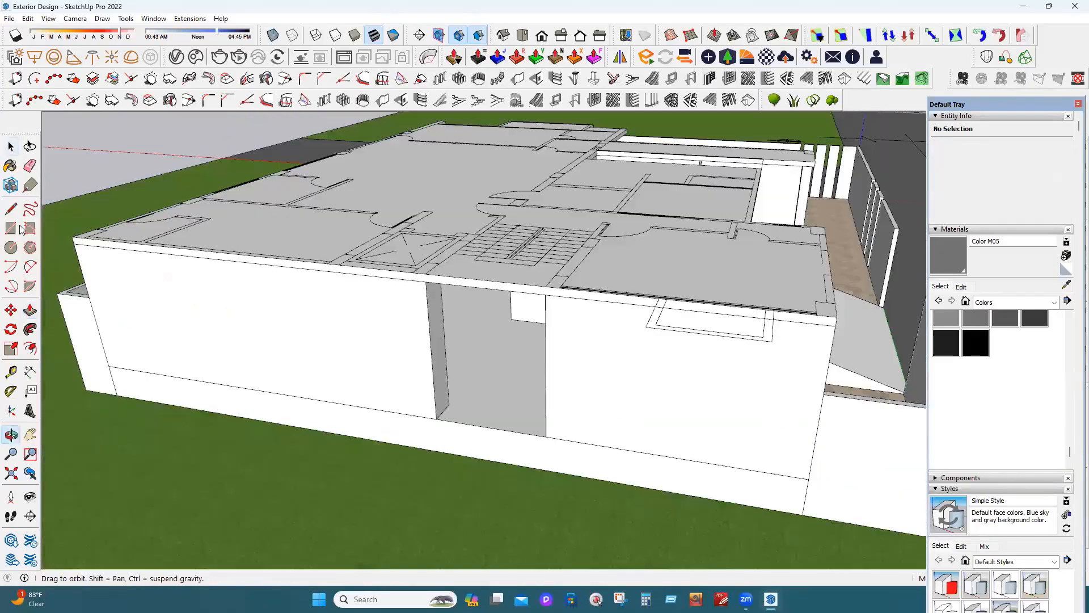
{"action": "middle_click_drag", "start_coordinate": [664, 318], "coordinate": [634, 347]}
{"action": "double_click", "coordinate": [634, 347]}
{"action": "key", "text": "l"}
{"action": "scroll", "coordinate": [644, 313], "scroll_direction": "up", "scroll_amount": 5}
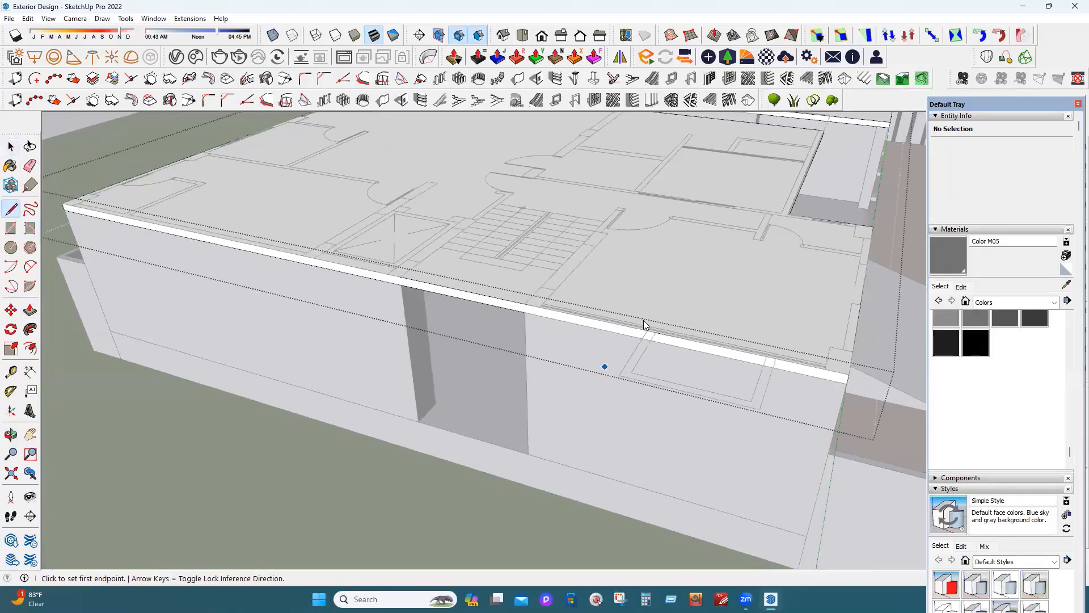
{"action": "left_click", "coordinate": [849, 359]}
{"action": "left_click", "coordinate": [849, 367]}
Push/Pull the divided section of the stair-side roof edge out to the plan's projection outline and close the roof group.
{"action": "key", "text": "m"}
{"action": "key", "text": "p"}
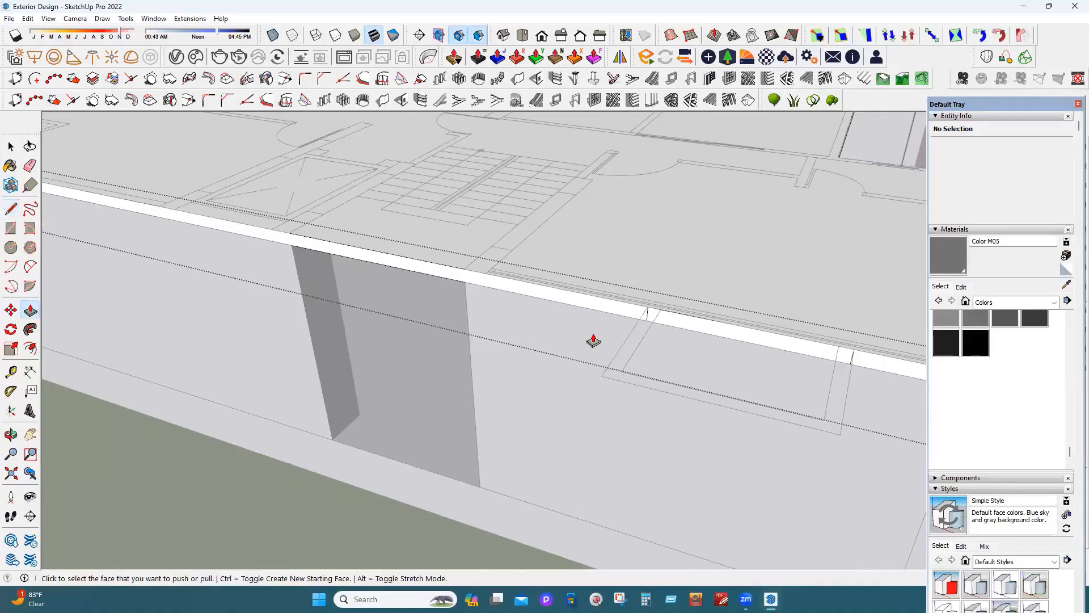
{"action": "left_click", "coordinate": [671, 325]}
{"action": "left_click", "coordinate": [603, 379]}
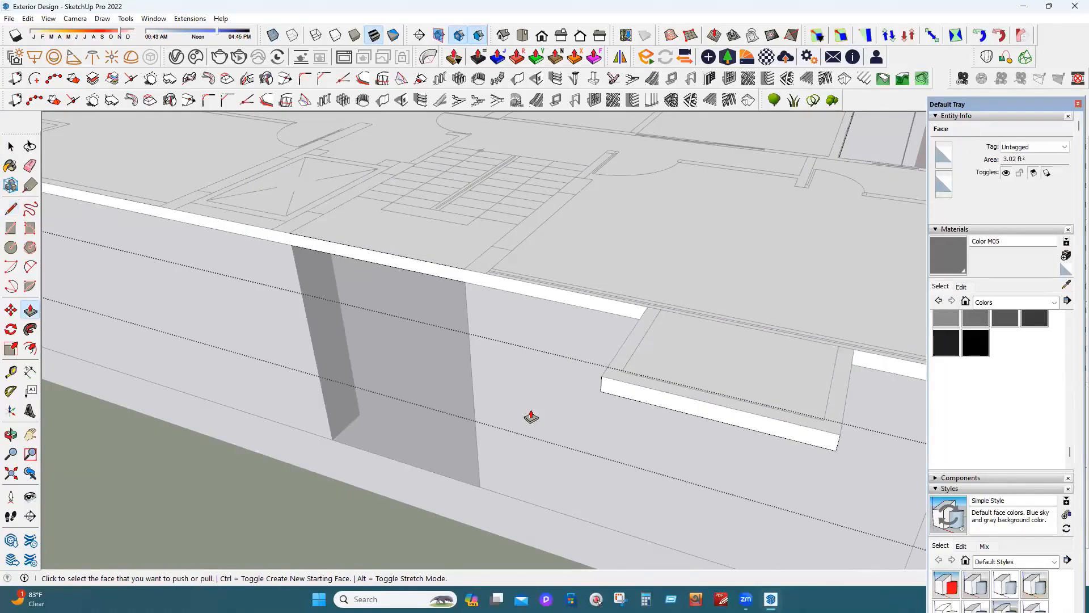
{"action": "scroll", "coordinate": [531, 417], "scroll_direction": "down", "scroll_amount": 10}
{"action": "middle_click_drag", "start_coordinate": [632, 352], "coordinate": [567, 354]}
{"action": "middle_click_drag", "start_coordinate": [239, 322], "coordinate": [452, 408]}
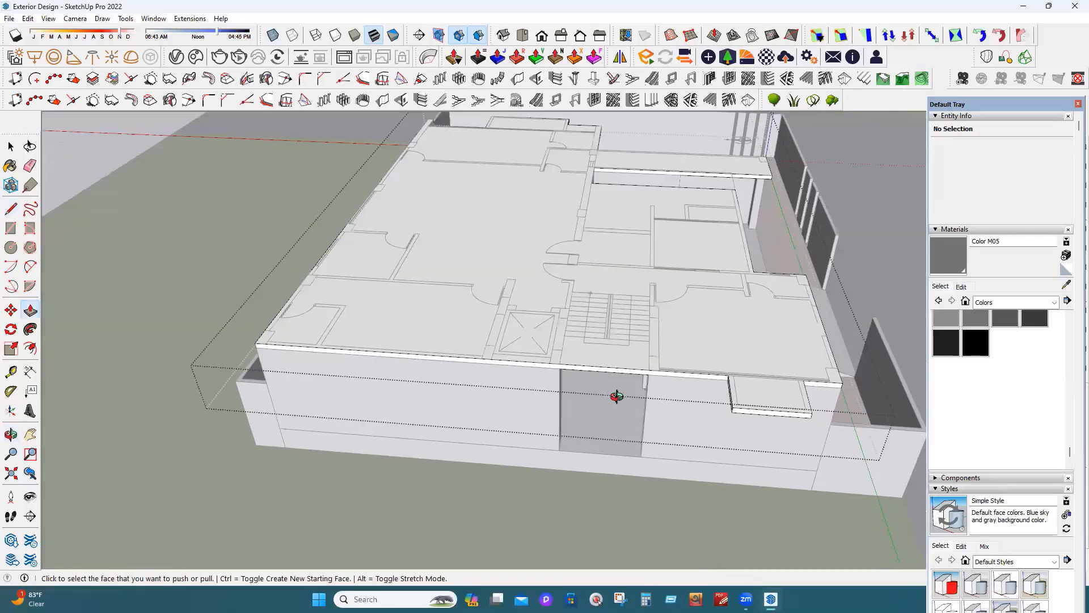
{"action": "key", "text": "space"}
{"action": "key", "text": "Escape"}
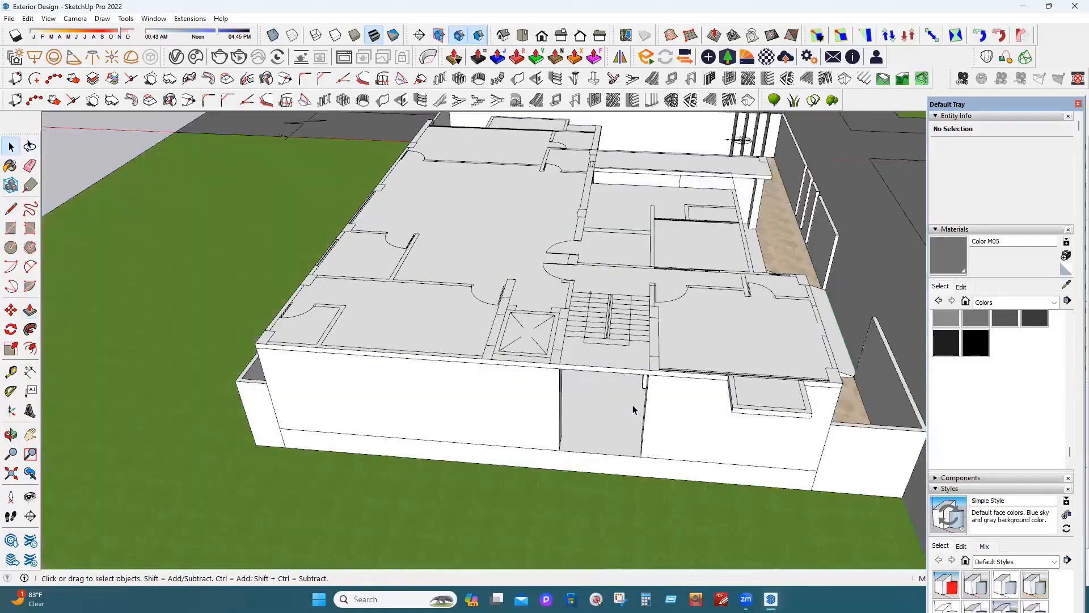
{"action": "scroll", "coordinate": [634, 409], "scroll_direction": "down", "scroll_amount": 4}
{"action": "middle_click_drag", "start_coordinate": [635, 410], "coordinate": [675, 409]}
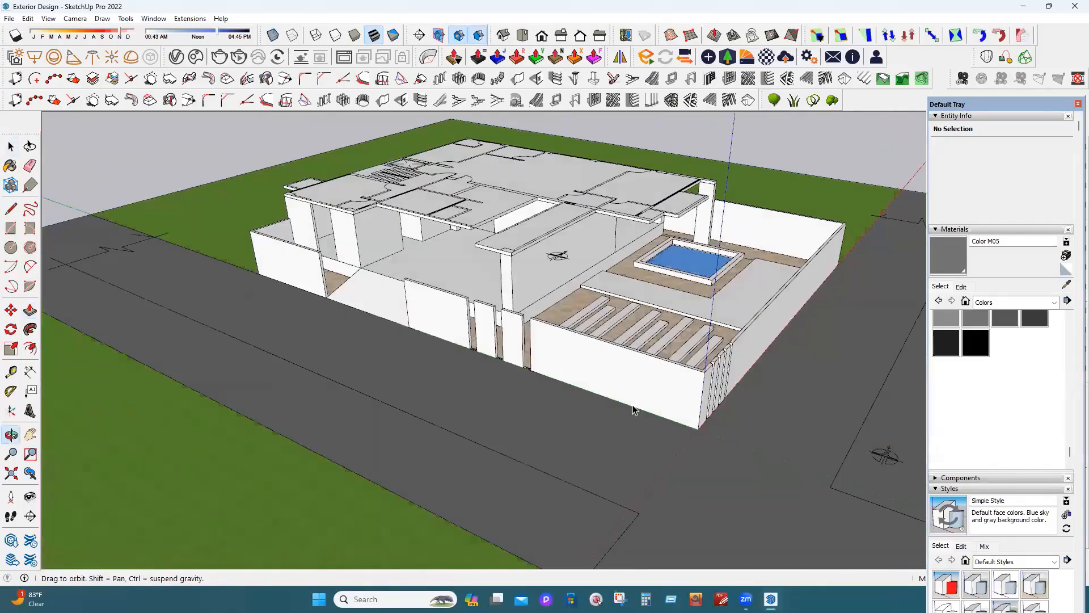